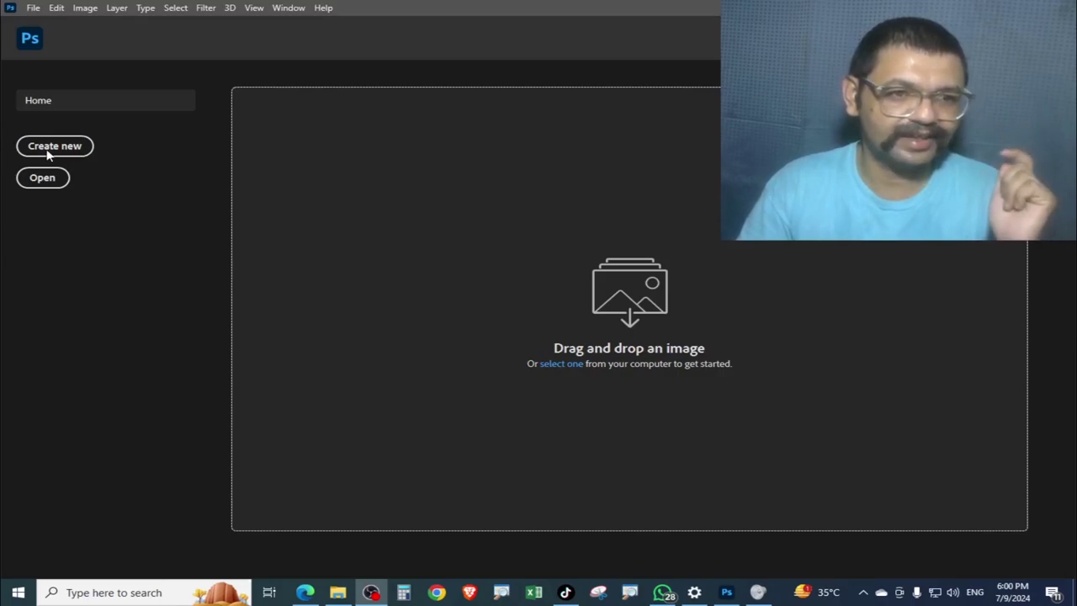
# Create a blank Untitled-1 document from the 10 x 10 in, 300 ppi recent preset.
pyautogui.click(354, 223)
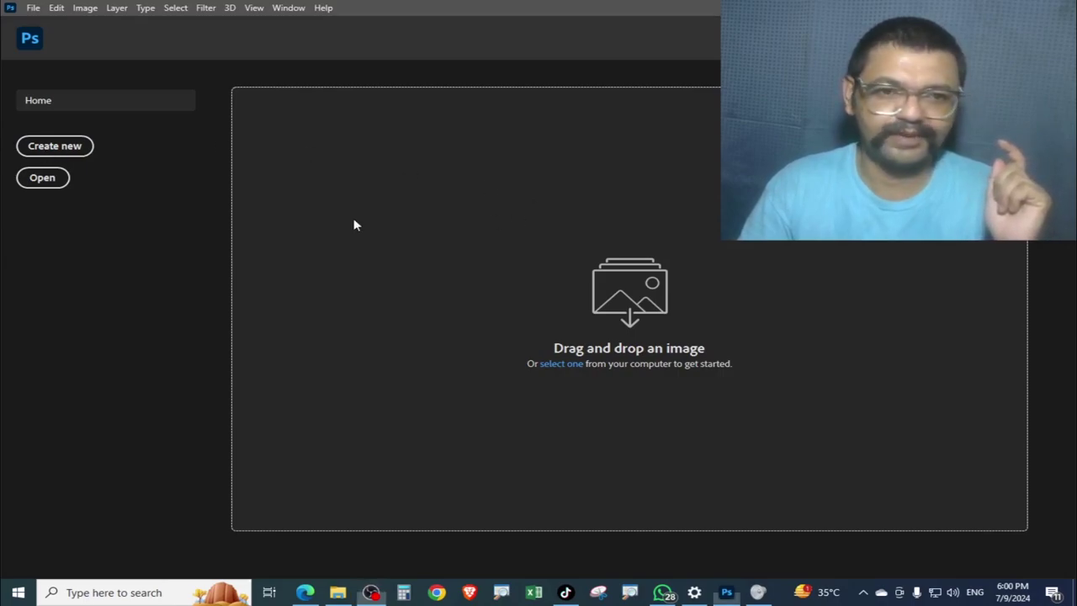
pyautogui.click(73, 154)
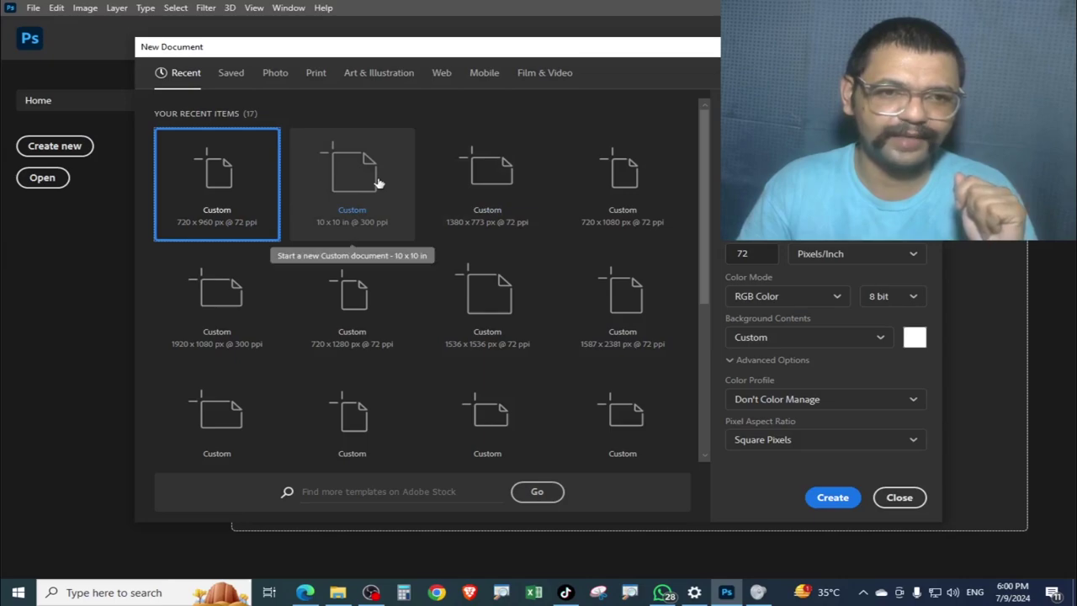
pyautogui.click(377, 182)
pyautogui.click(833, 497)
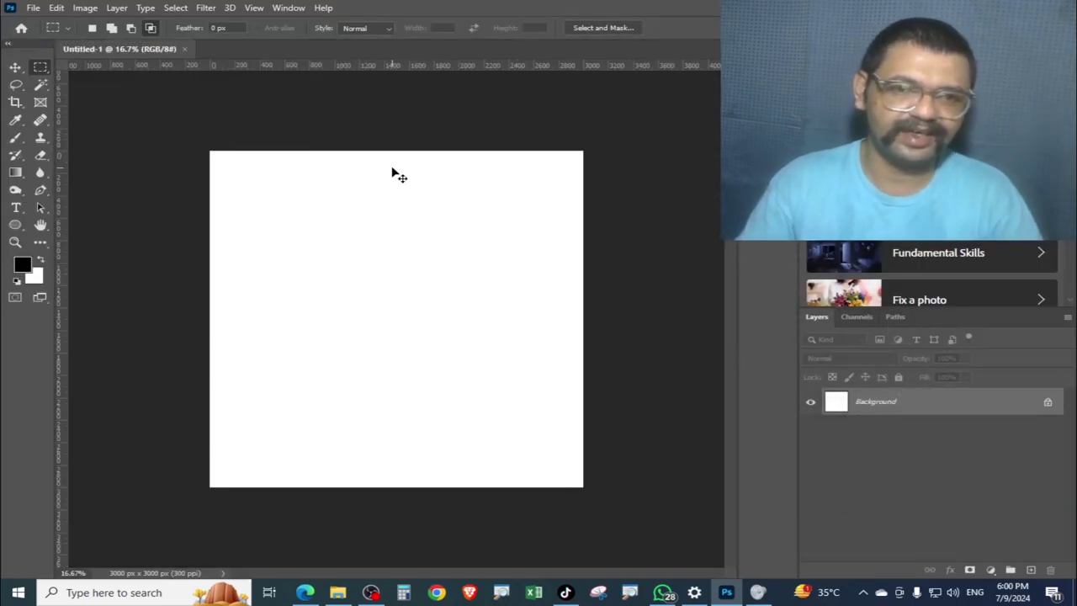
pyautogui.hotkey('ctrl', '0')
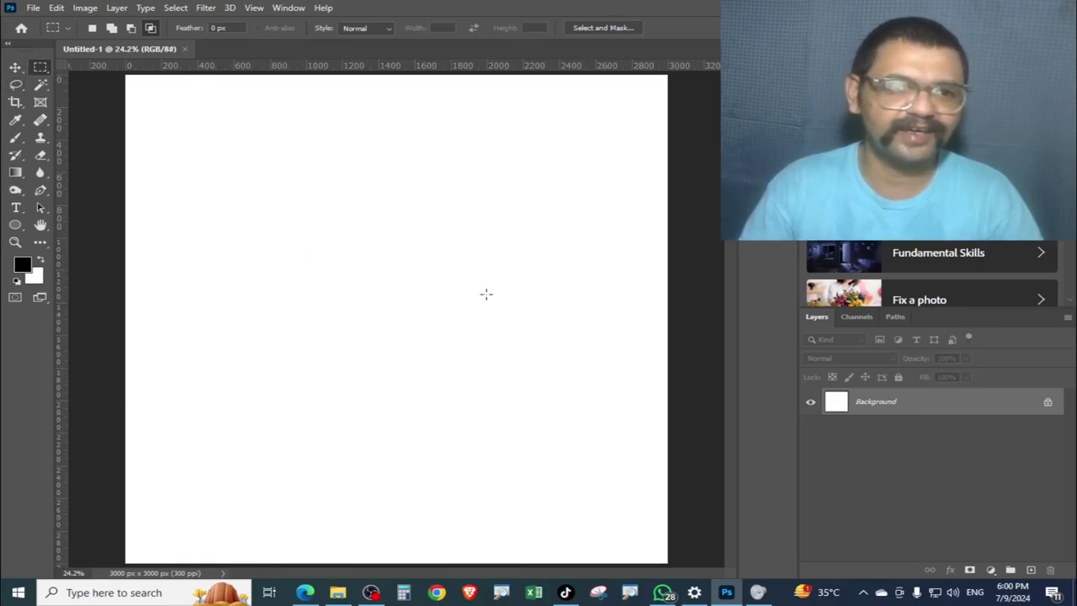
pyautogui.hotkey('ctrl', '+')
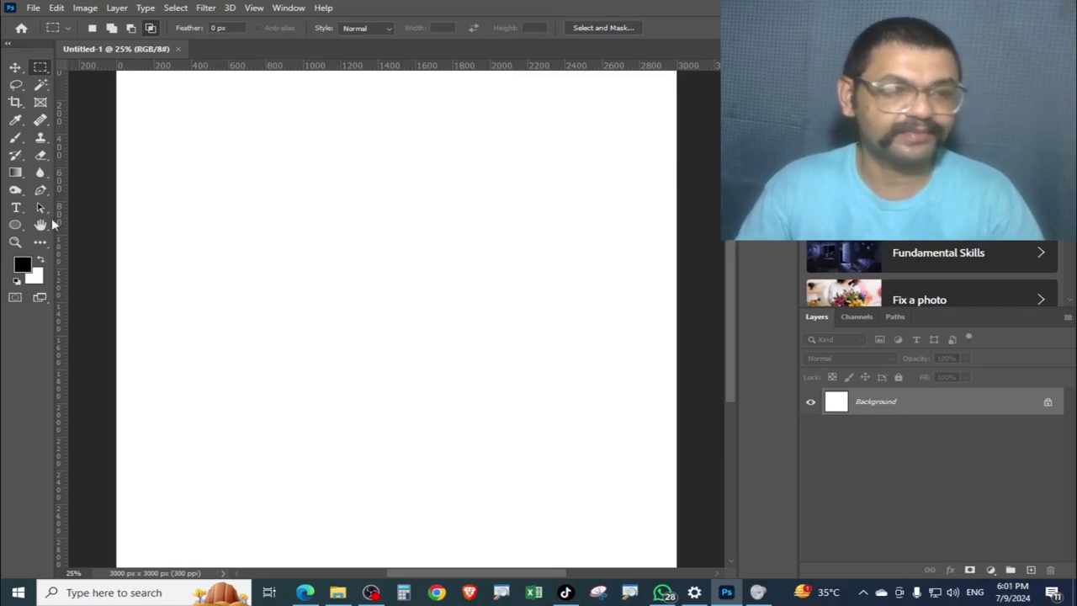
pyautogui.rightClick(44, 74)
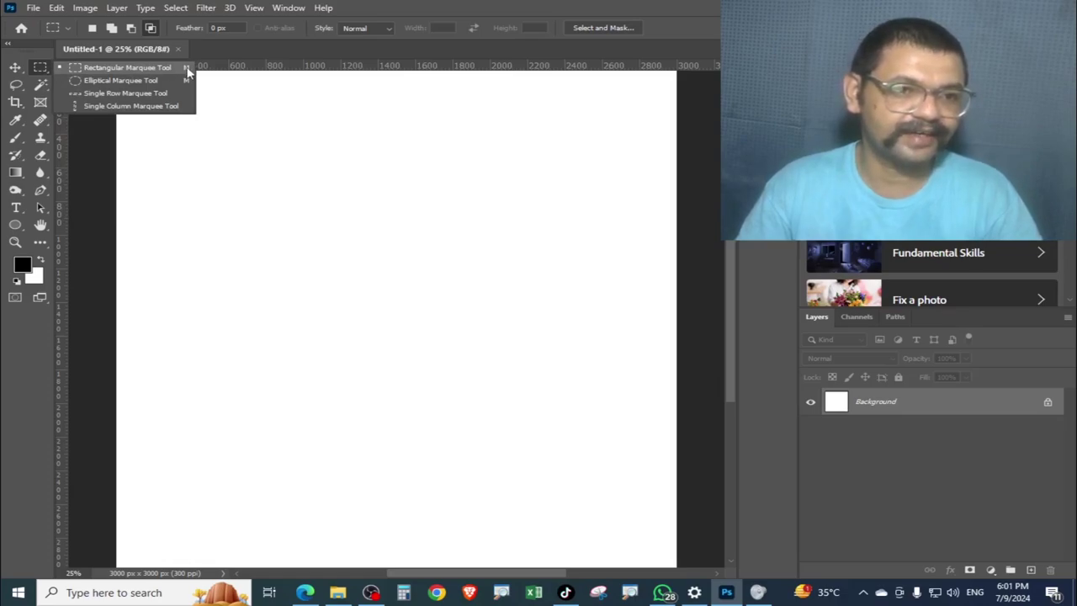
pyautogui.hotkey('ctrl', '1')
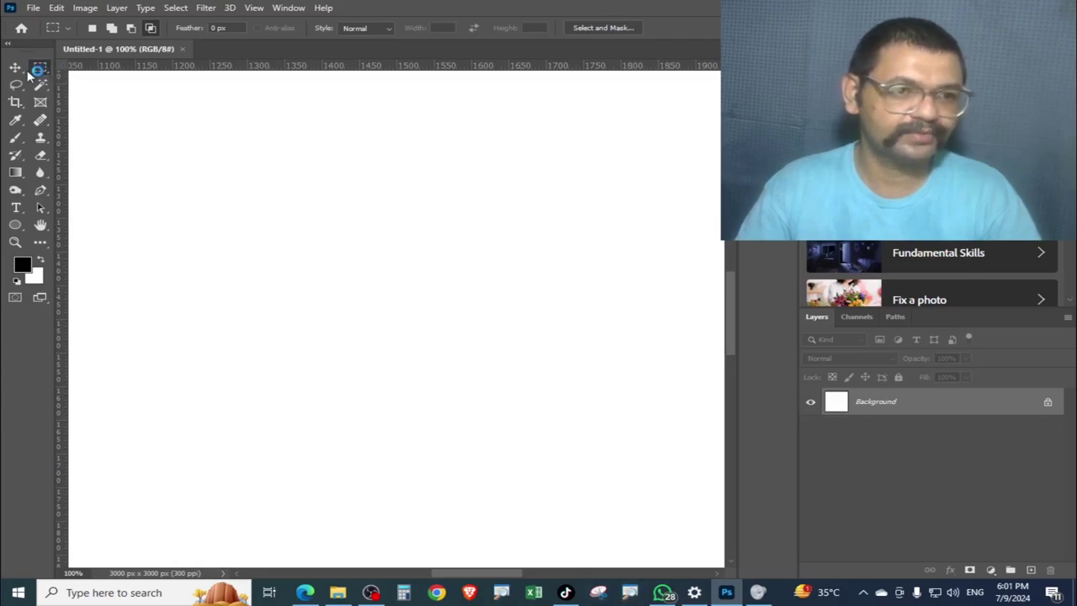
pyautogui.hotkey('shift', 'm')
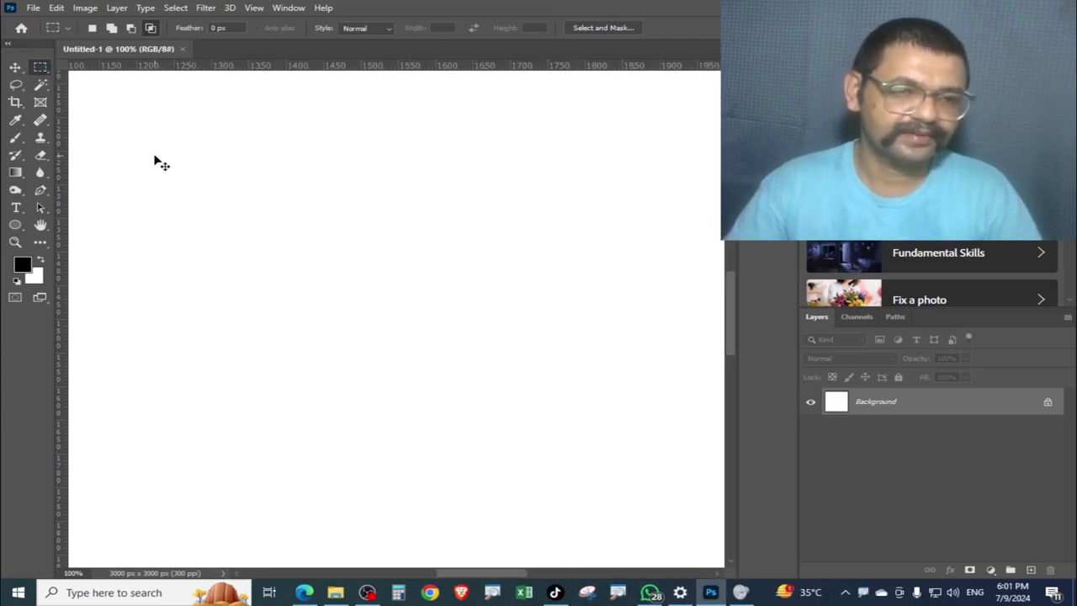
pyautogui.hotkey('ctrl', '0')
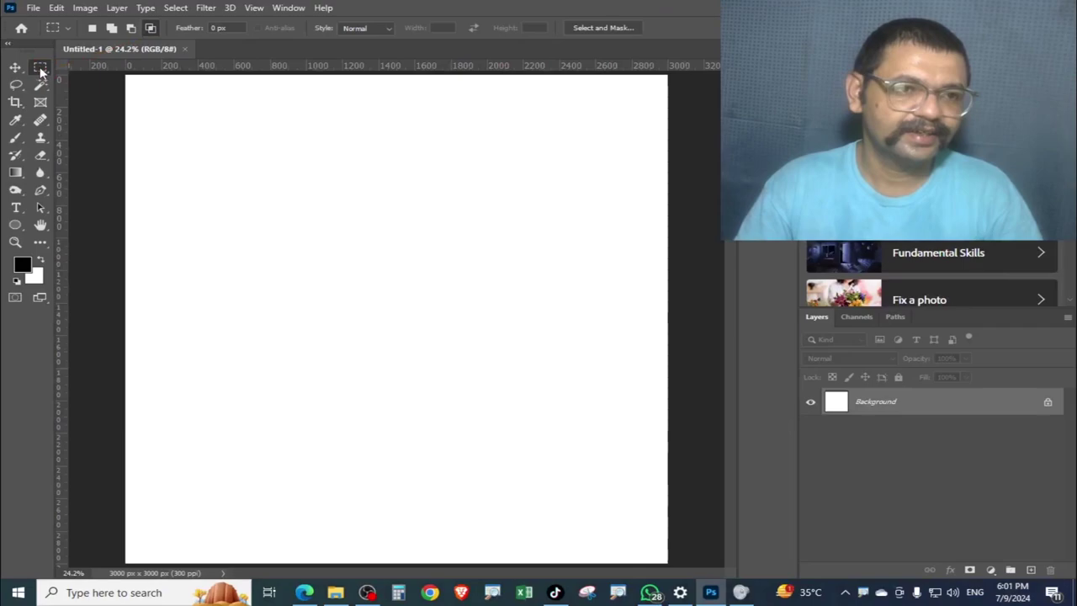
pyautogui.rightClick(40, 67)
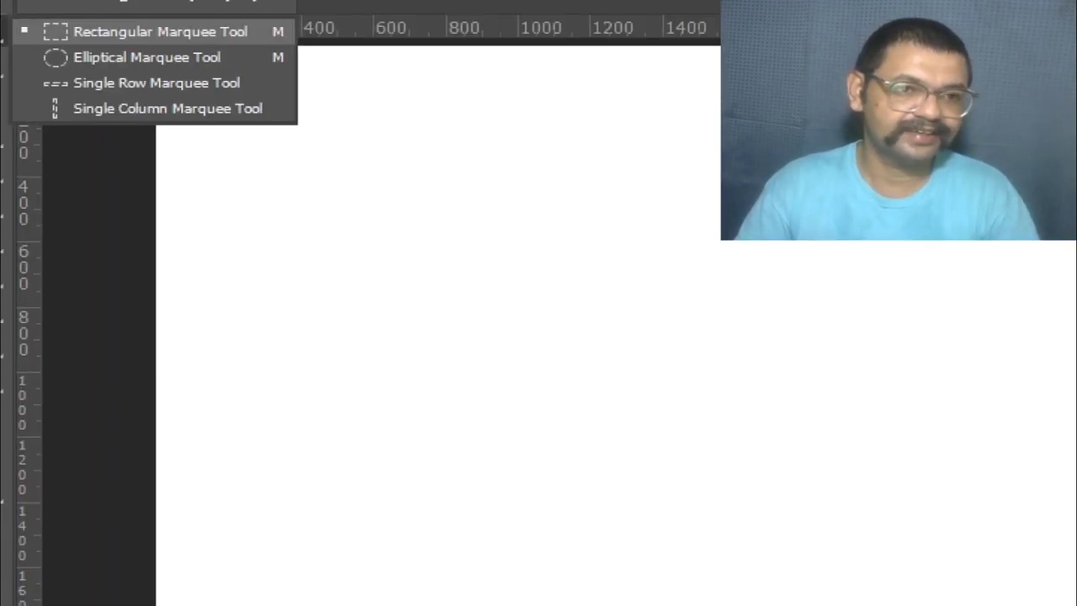
pyautogui.moveTo(334, 35); pyautogui.dragTo(522, 4)
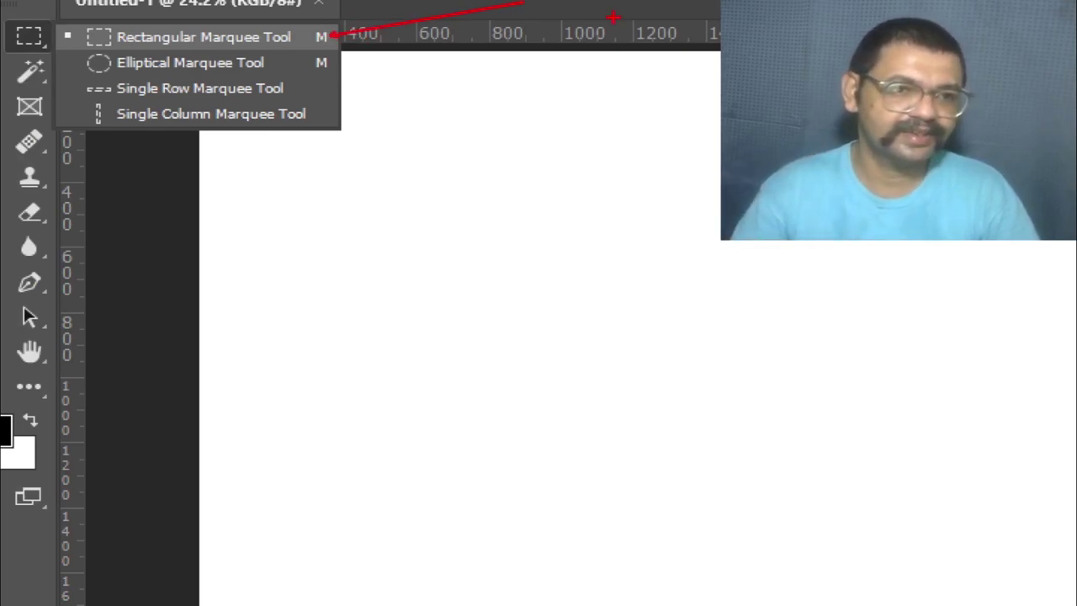
pyautogui.moveTo(300, 63); pyautogui.dragTo(556, 1)
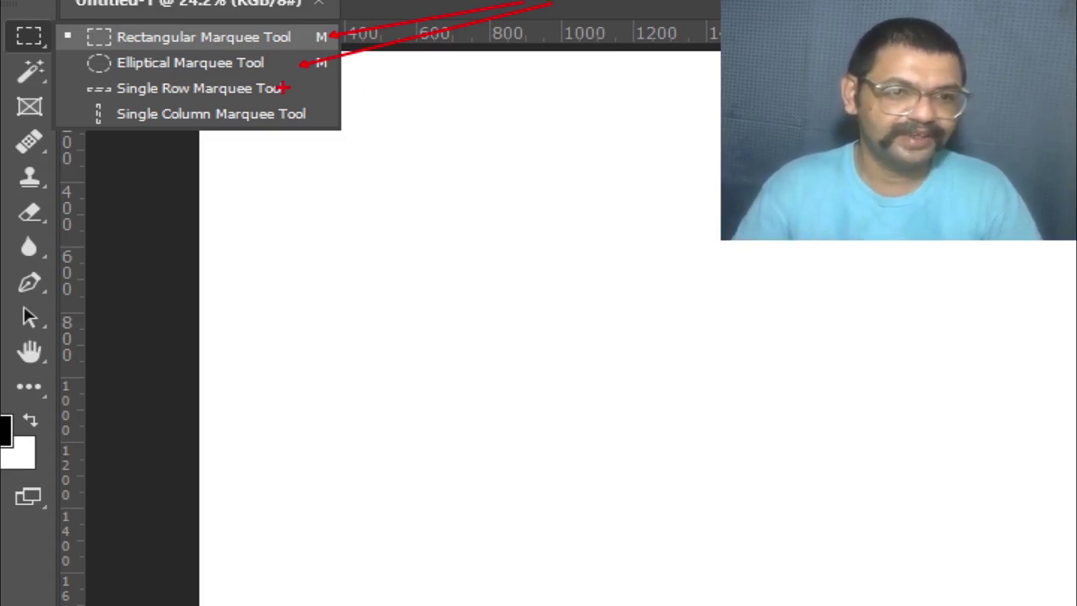
pyautogui.moveTo(284, 87); pyautogui.dragTo(420, 17)
pyautogui.moveTo(302, 113); pyautogui.dragTo(423, 33)
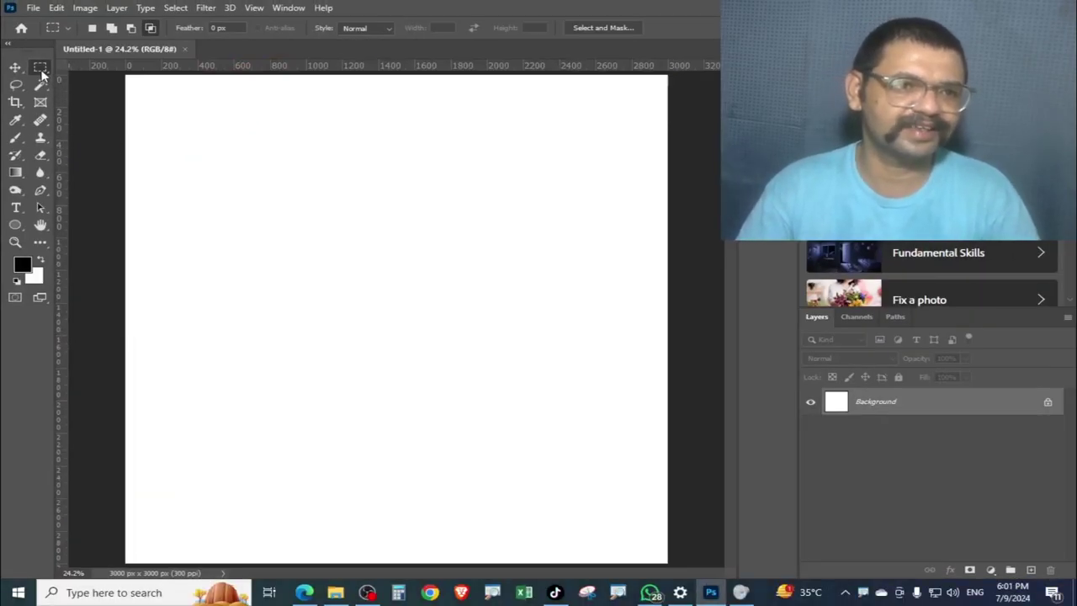
# Draw a rectangular marquee selection in the blank canvas's upper left.
pyautogui.rightClick(42, 72)
pyautogui.click(163, 67)
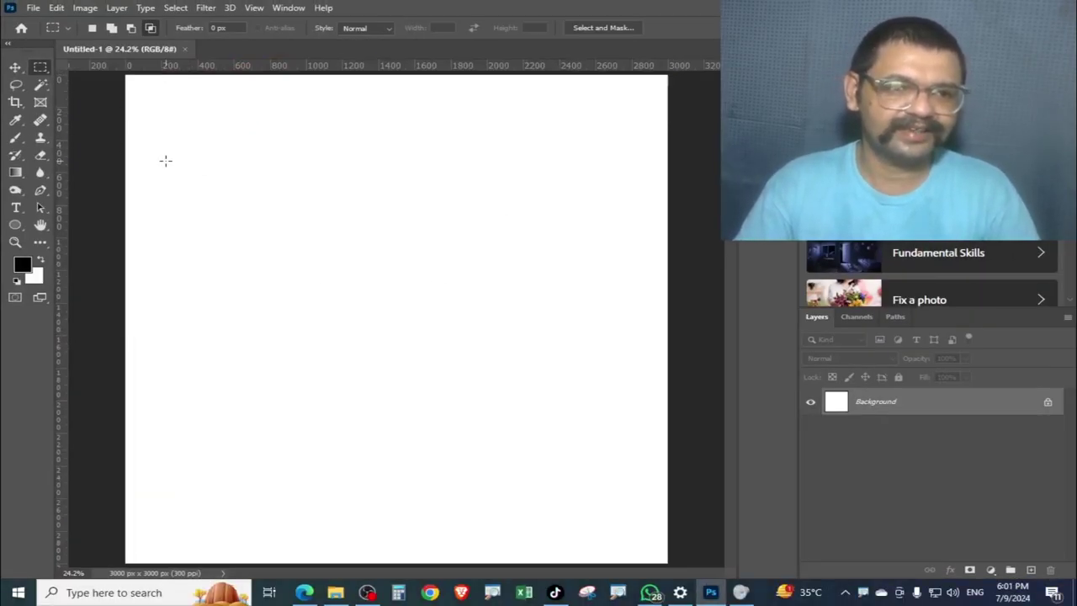
pyautogui.moveTo(165, 160); pyautogui.dragTo(366, 316)
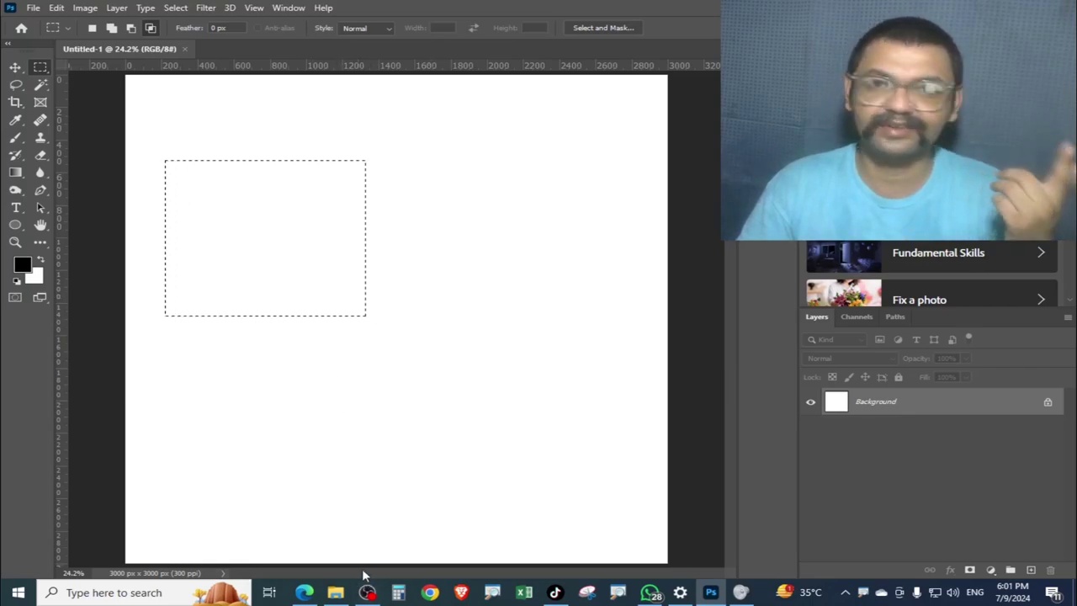
pyautogui.moveTo(335, 592)
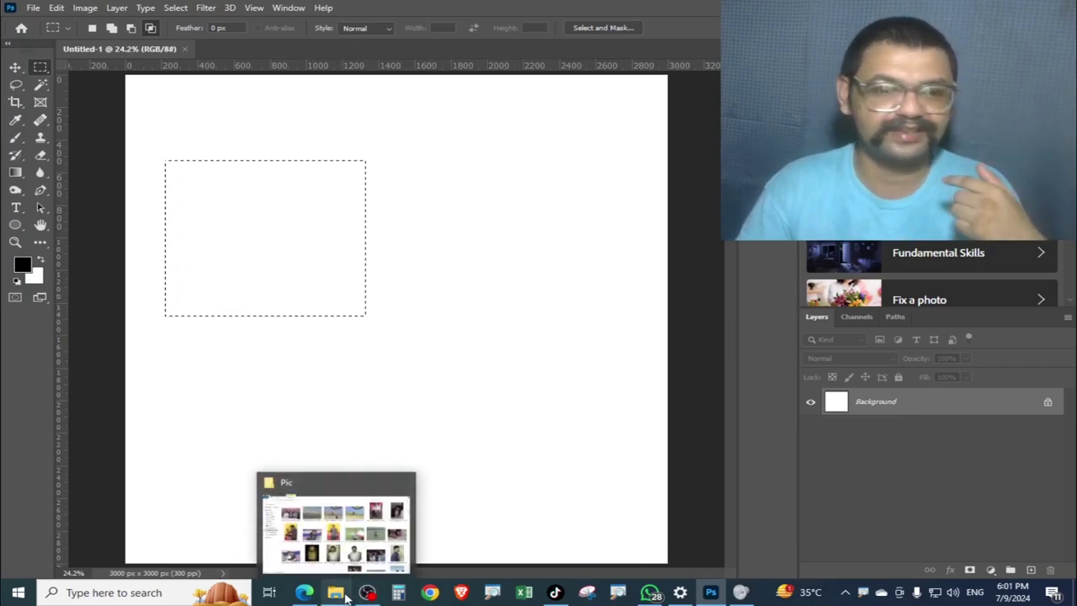
# Open the man's portrait photo from the Pic folder as a second document.
pyautogui.click(411, 503)
pyautogui.click(509, 454)
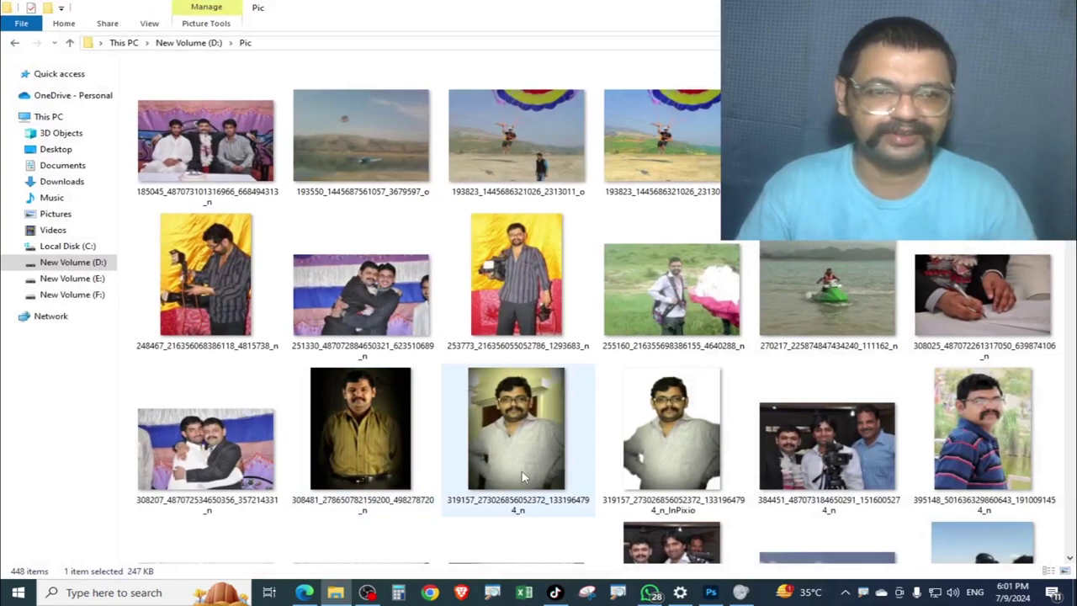
pyautogui.moveTo(519, 451); pyautogui.dragTo(515, 45)
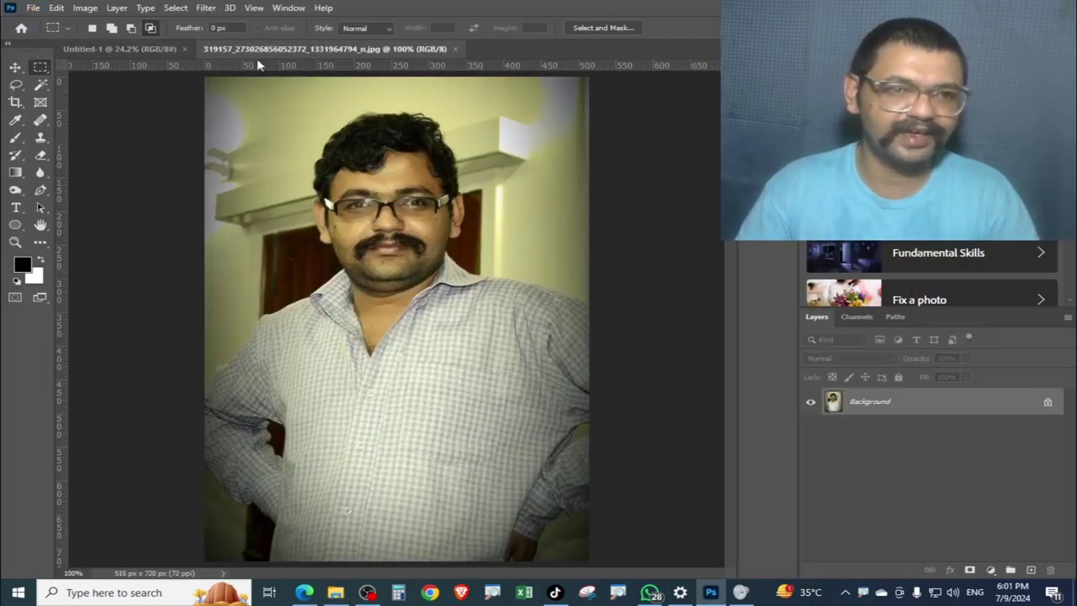
pyautogui.click(122, 49)
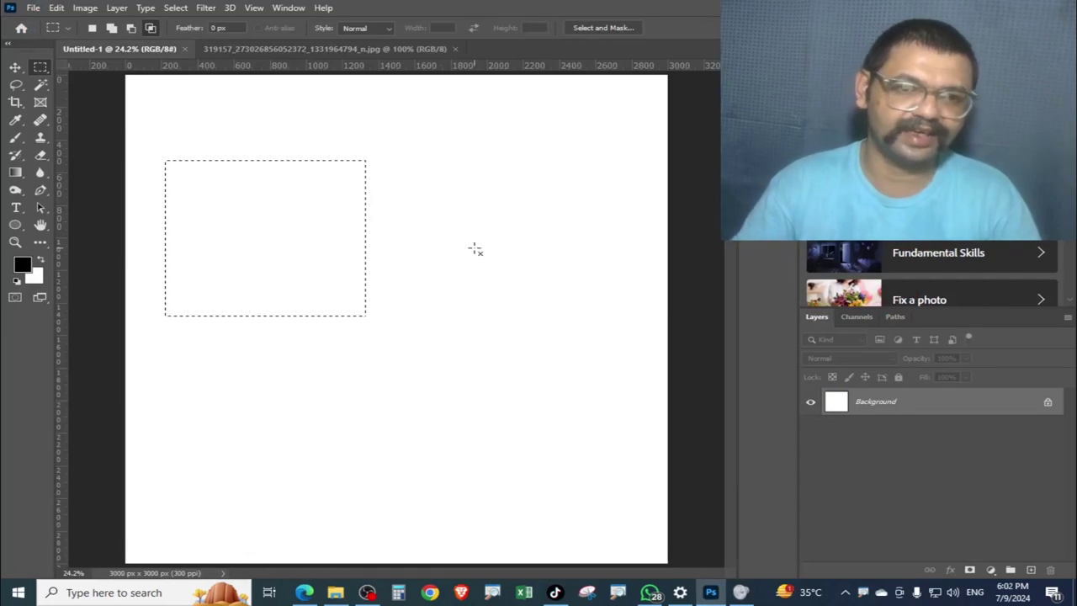
# Lasso around the man in the portrait photo and copy him onto a new Layer 1.
pyautogui.click(311, 49)
pyautogui.click(20, 86)
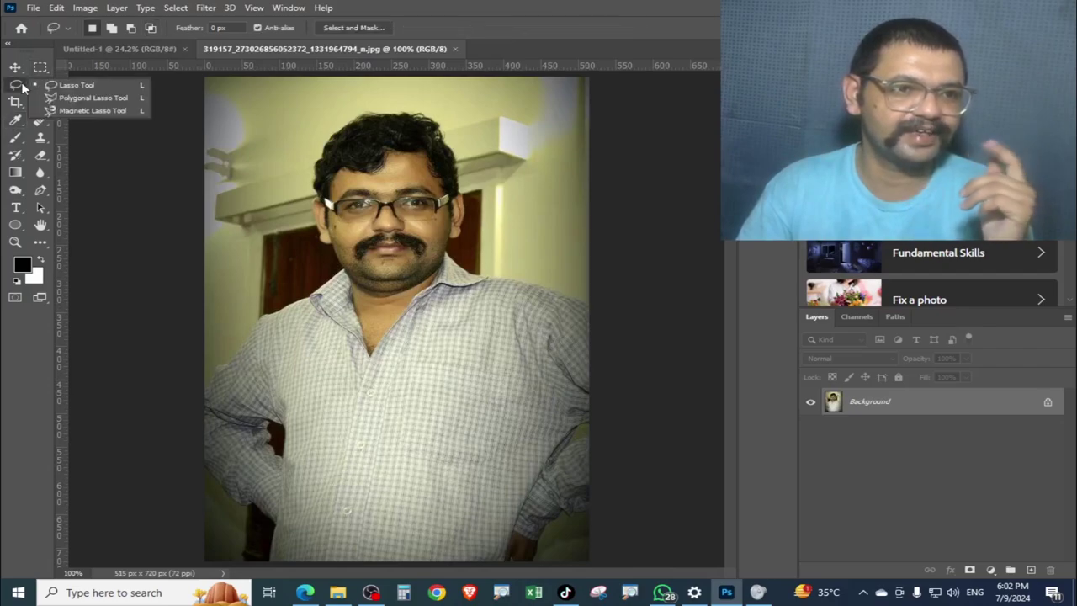
pyautogui.click(74, 85)
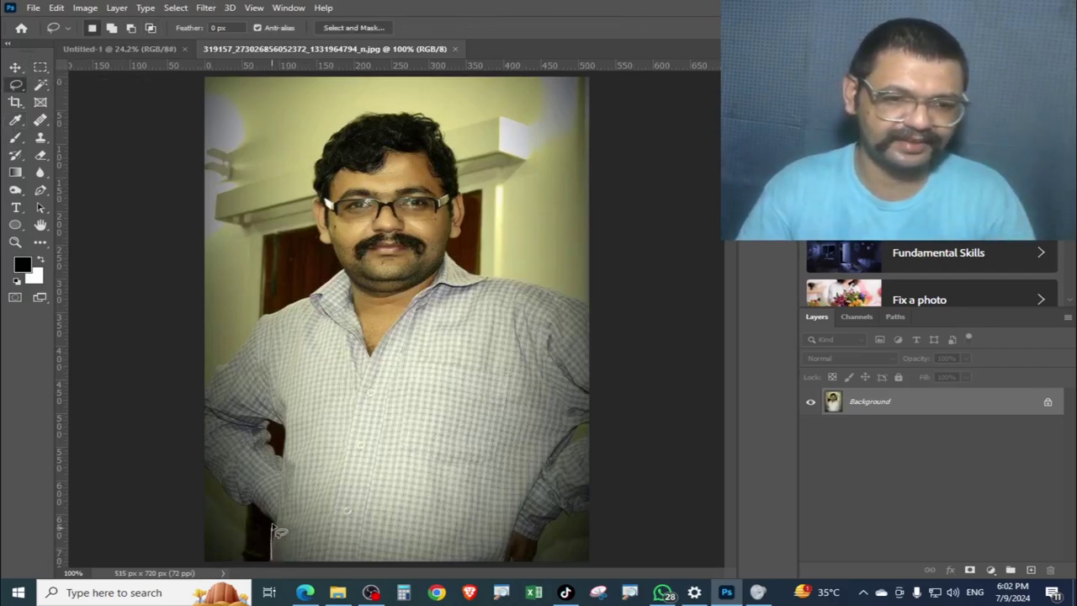
pyautogui.moveTo(258, 499); pyautogui.dragTo(220, 375)
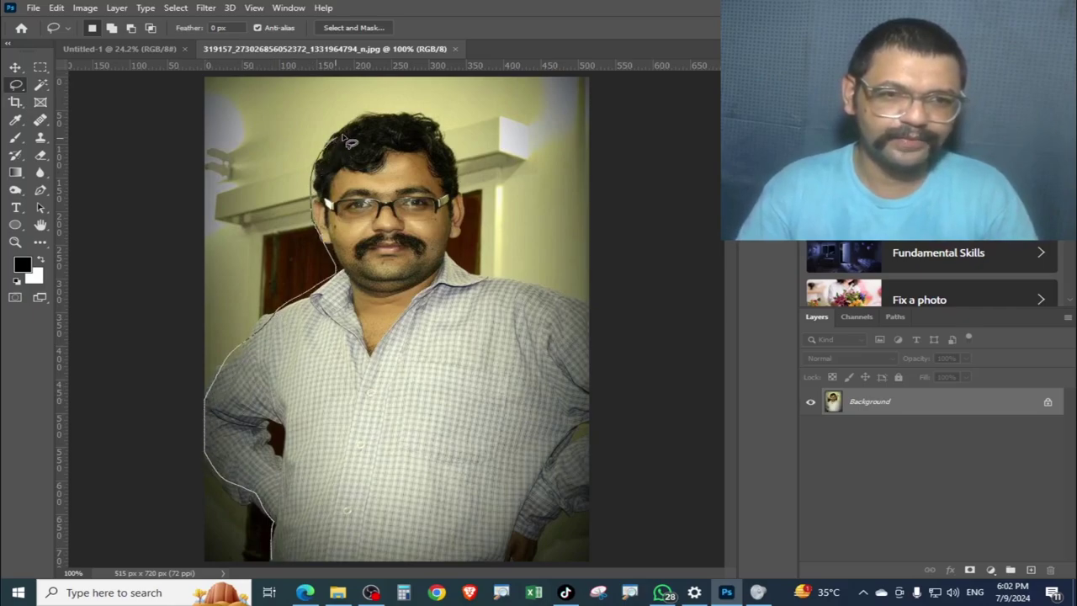
pyautogui.moveTo(378, 127); pyautogui.dragTo(444, 133)
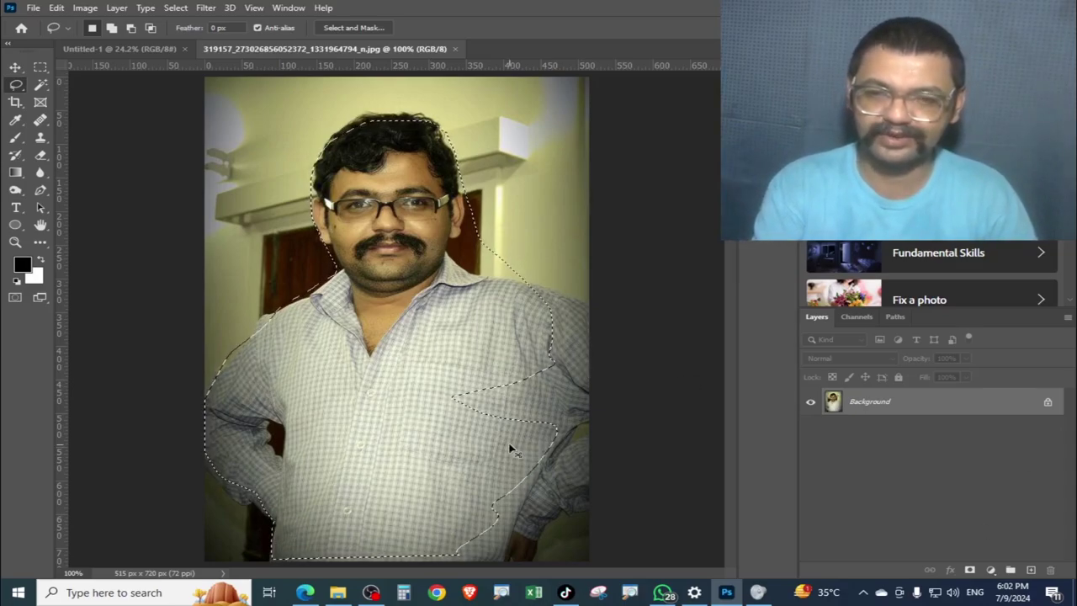
pyautogui.hotkey('ctrl', 'j')
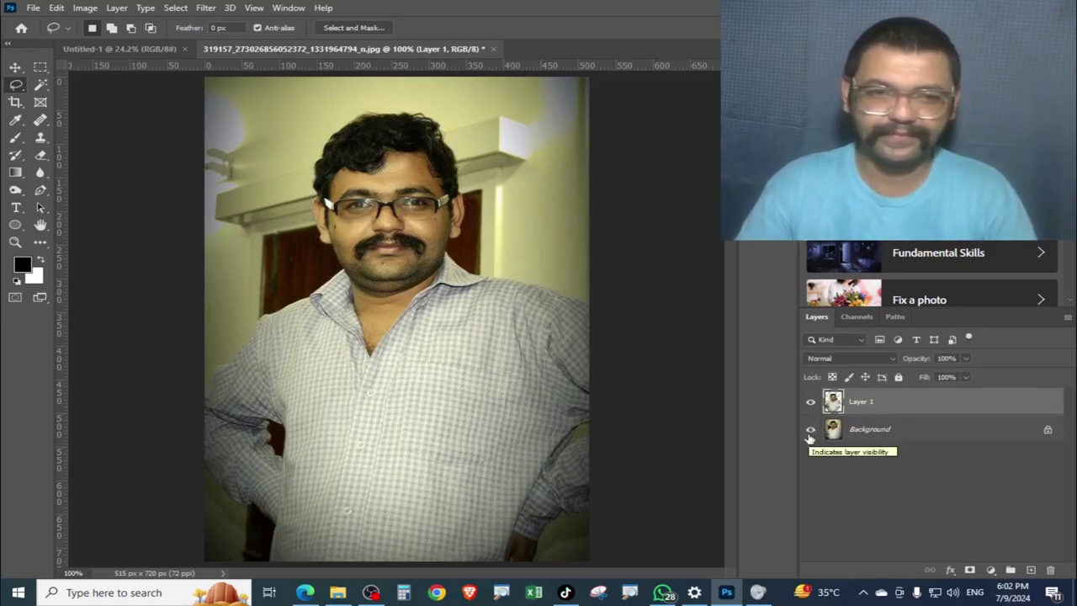
# Hide the Background layer and zoom the cut-out to 200%.
pyautogui.click(809, 430)
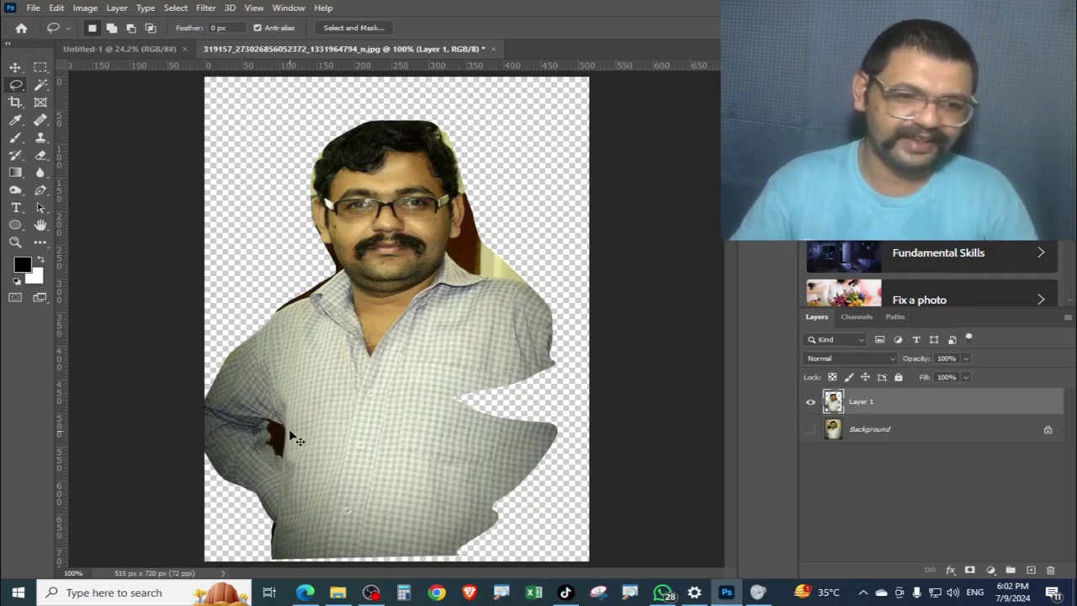
pyautogui.hotkey('ctrl', '+')
pyautogui.scroll(-2, 711, 415)
pyautogui.hscroll(-3, 711, 415)
pyautogui.hscroll(5, 711, 414)
pyautogui.scroll(2, 452, 312)
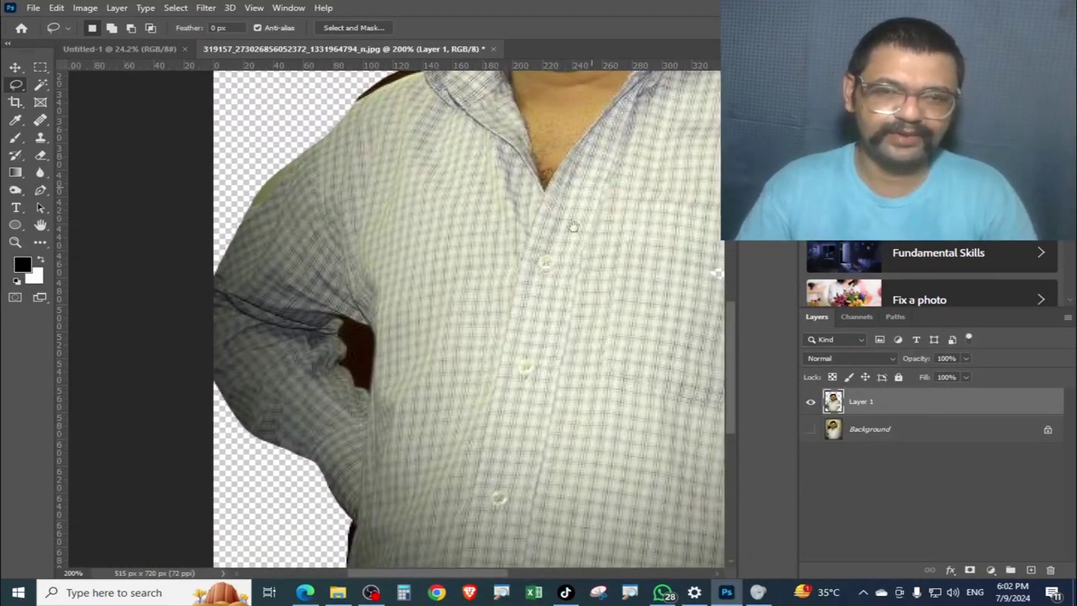
pyautogui.scroll(3, 572, 227)
pyautogui.hscroll(2, 572, 227)
pyautogui.scroll(2, 418, 452)
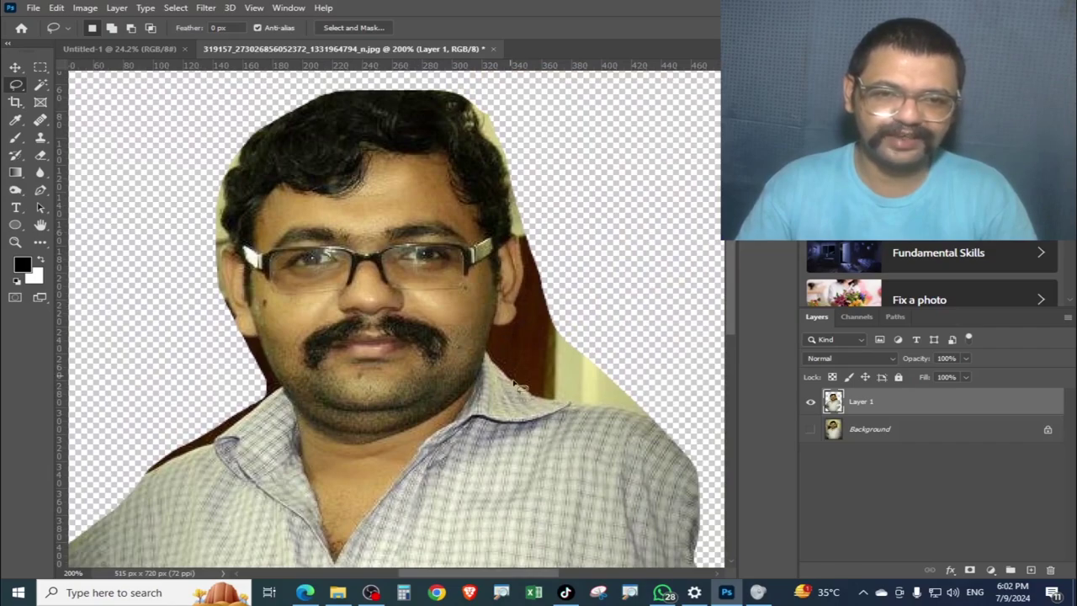
# Lasso the leftover background beside the right arm, then fit the image on screen.
pyautogui.moveTo(641, 418); pyautogui.dragTo(481, 312)
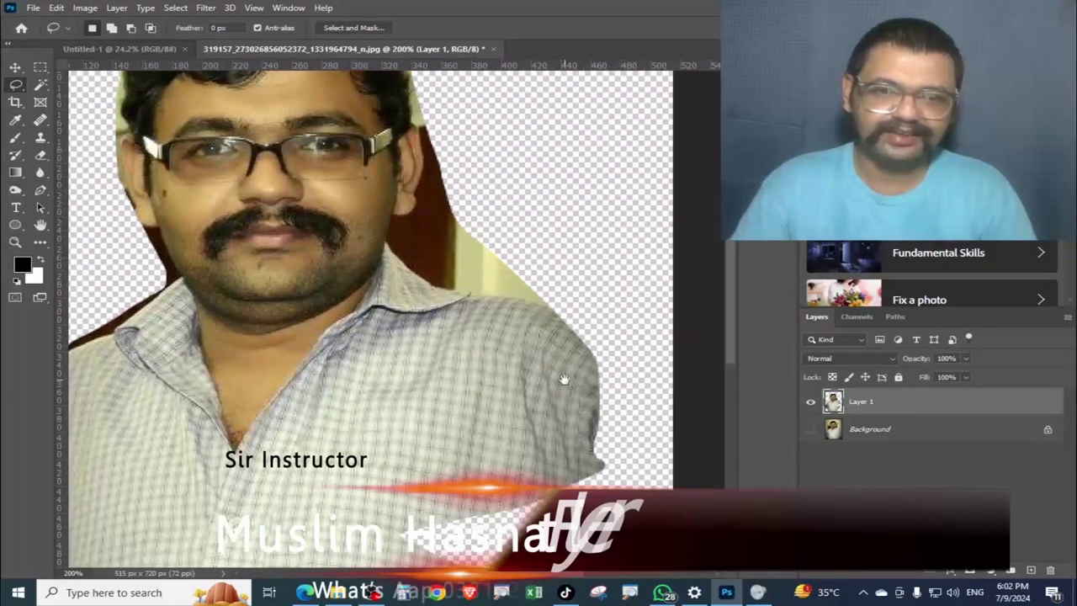
pyautogui.scroll(-2, 538, 336)
pyautogui.scroll(-3, 593, 353)
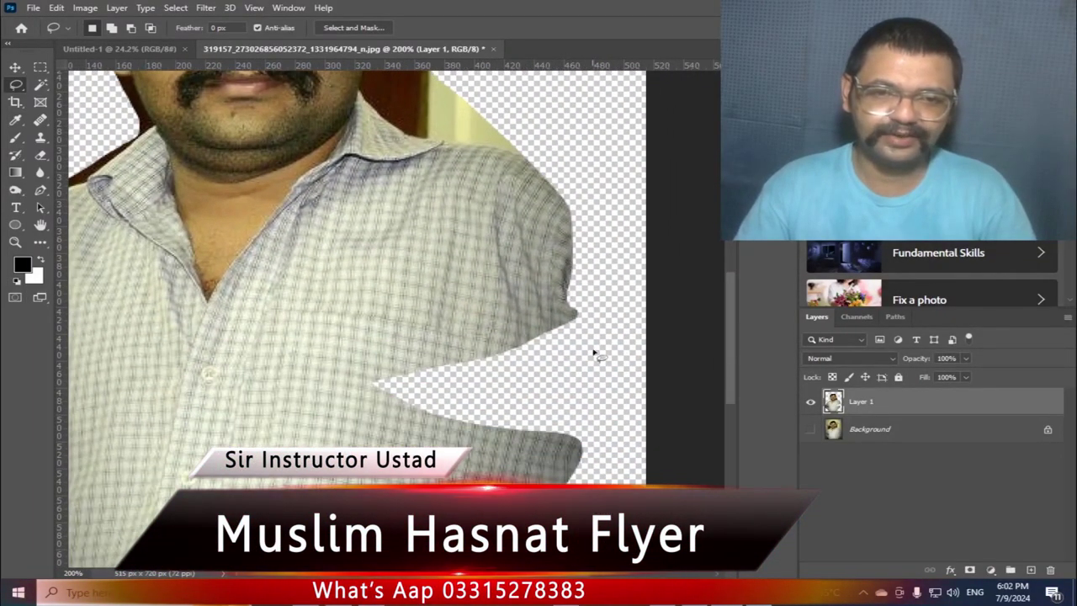
pyautogui.moveTo(562, 296); pyautogui.dragTo(554, 431)
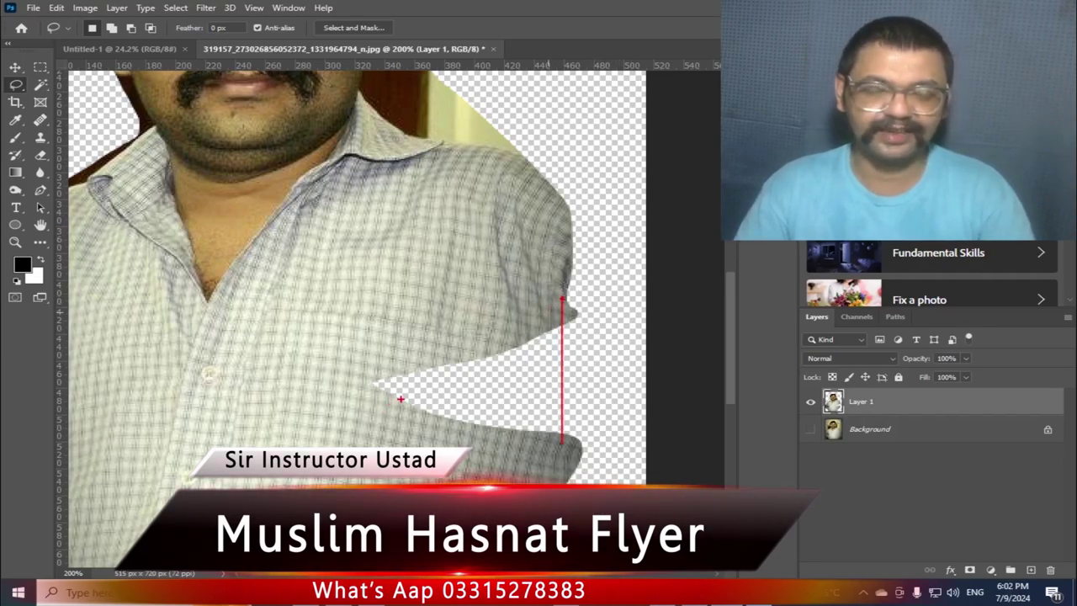
pyautogui.hotkey('ctrl', '0')
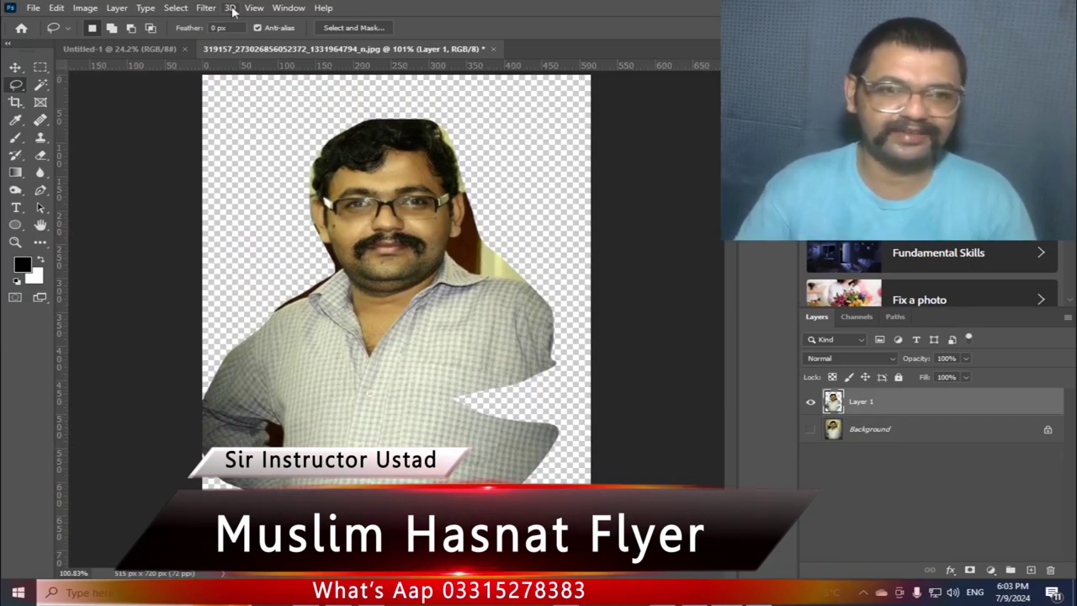
# On Untitled-1, test a replacement rectangle on the right, then undo to restore the original selection.
pyautogui.click(141, 50)
pyautogui.click(40, 66)
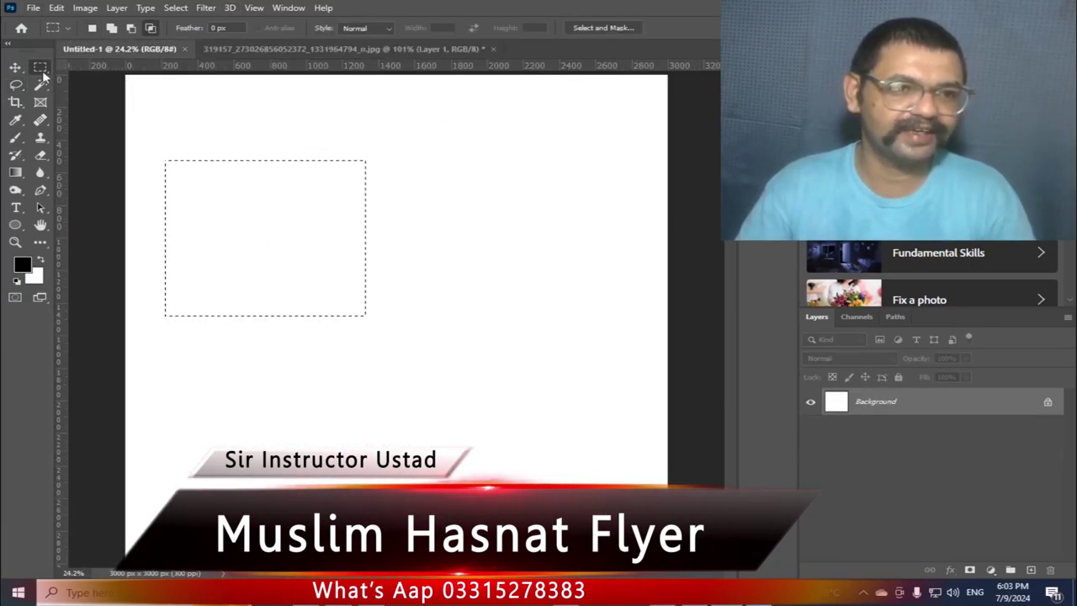
pyautogui.click(101, 68)
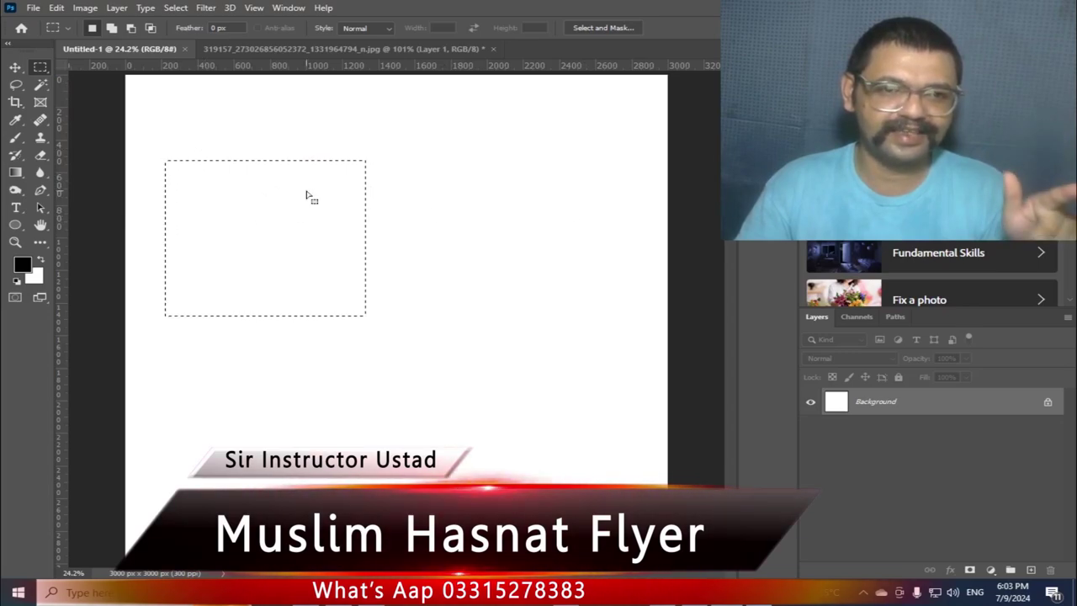
pyautogui.moveTo(405, 165); pyautogui.dragTo(588, 299)
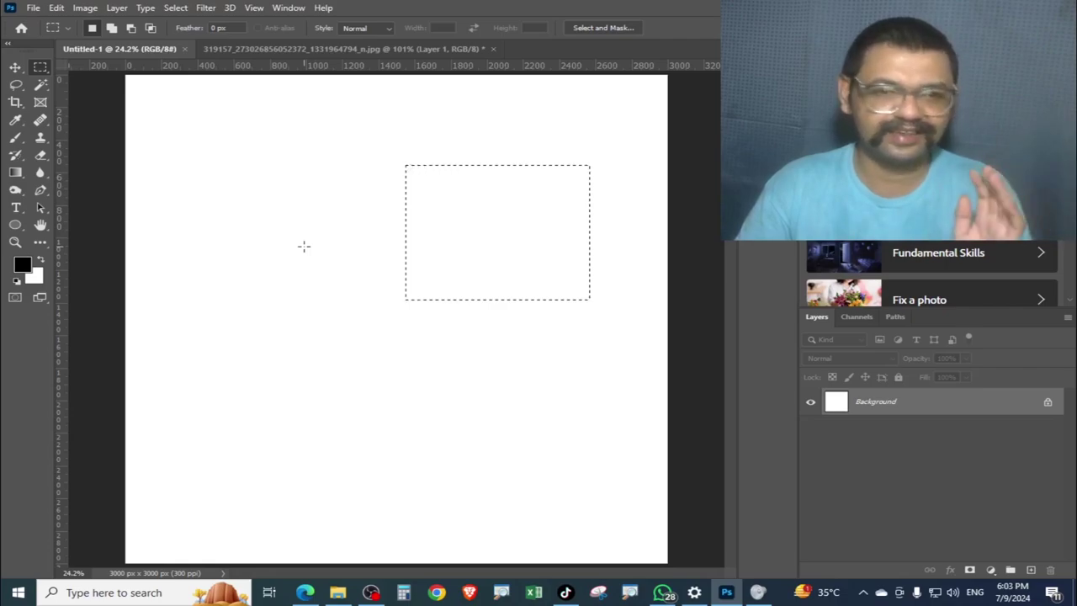
pyautogui.hotkey('ctrl', 'z')
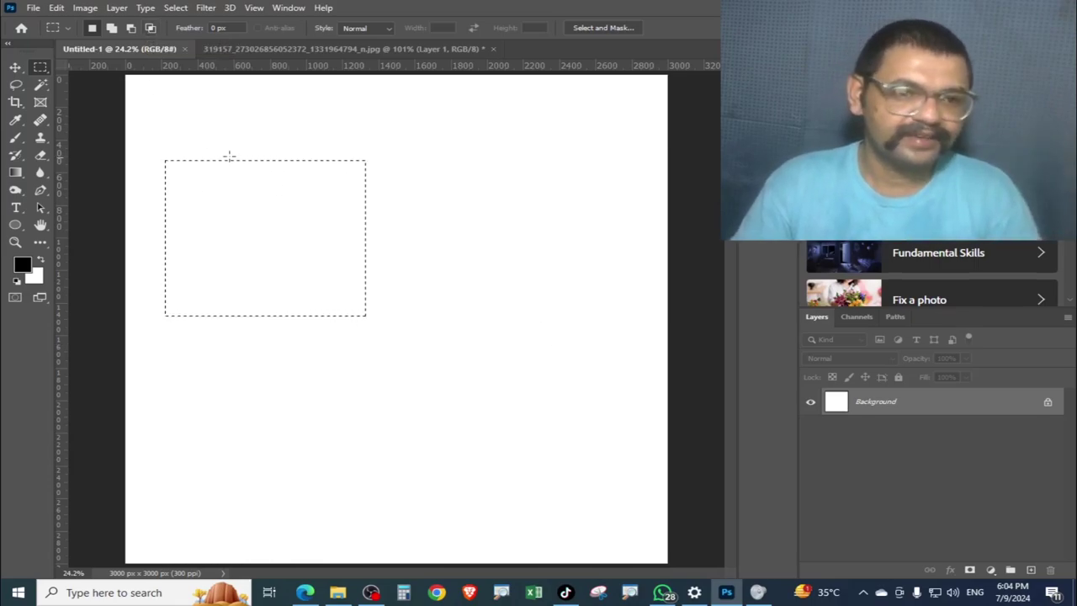
# Set the marquee to Add to selection and add a second rectangle right of the first.
pyautogui.click(112, 29)
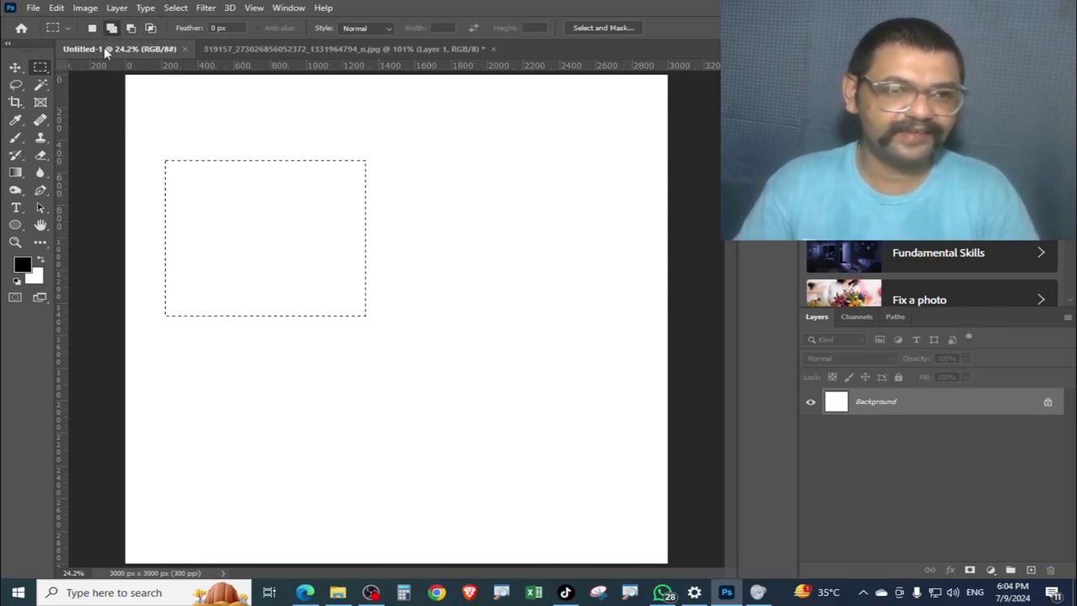
pyautogui.click(92, 29)
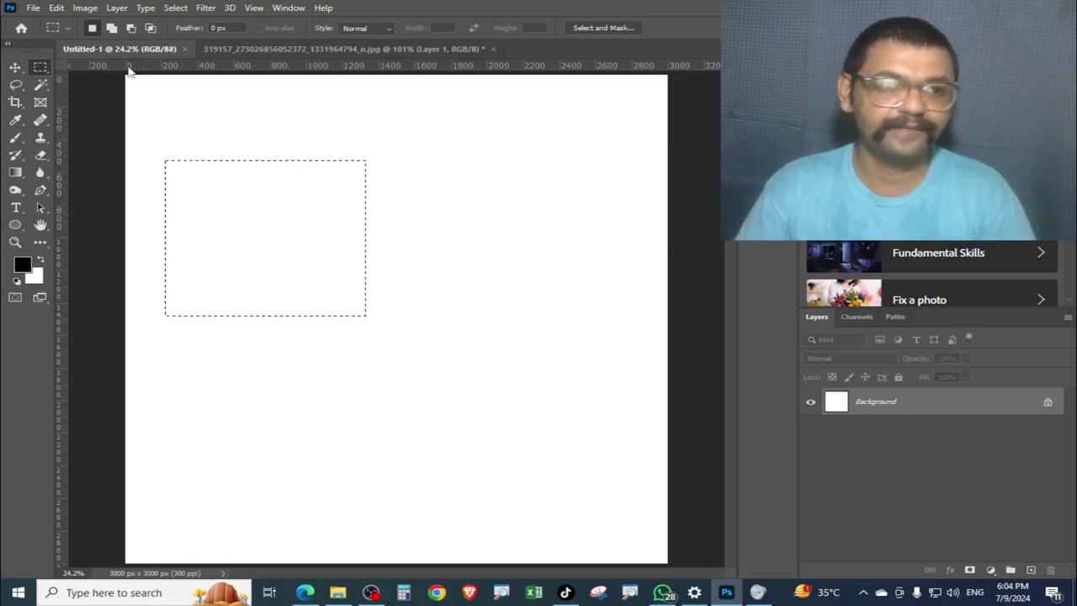
pyautogui.click(114, 29)
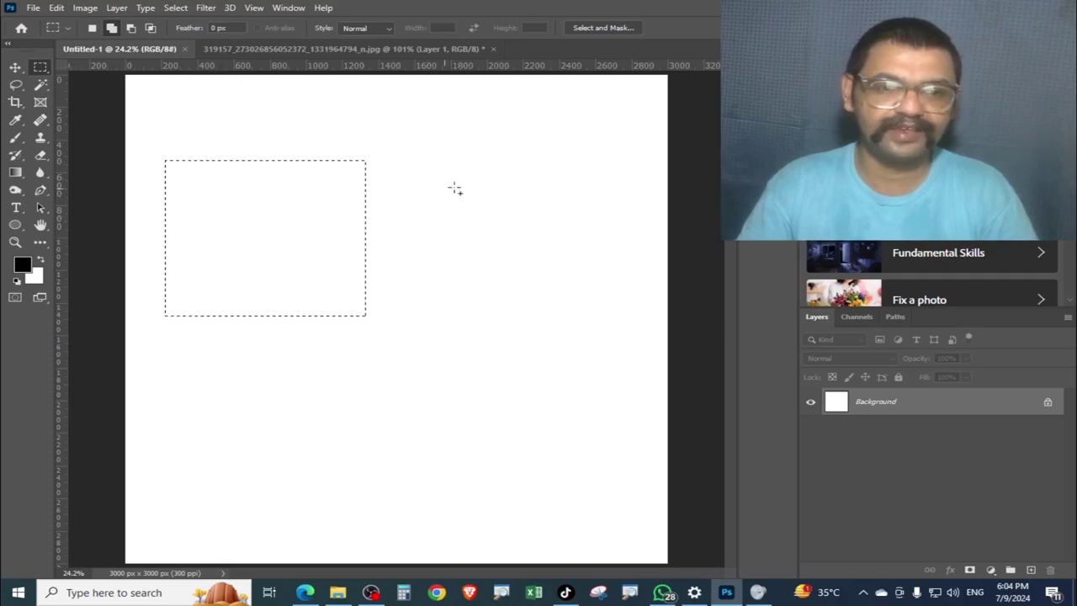
pyautogui.moveTo(415, 161); pyautogui.dragTo(596, 316)
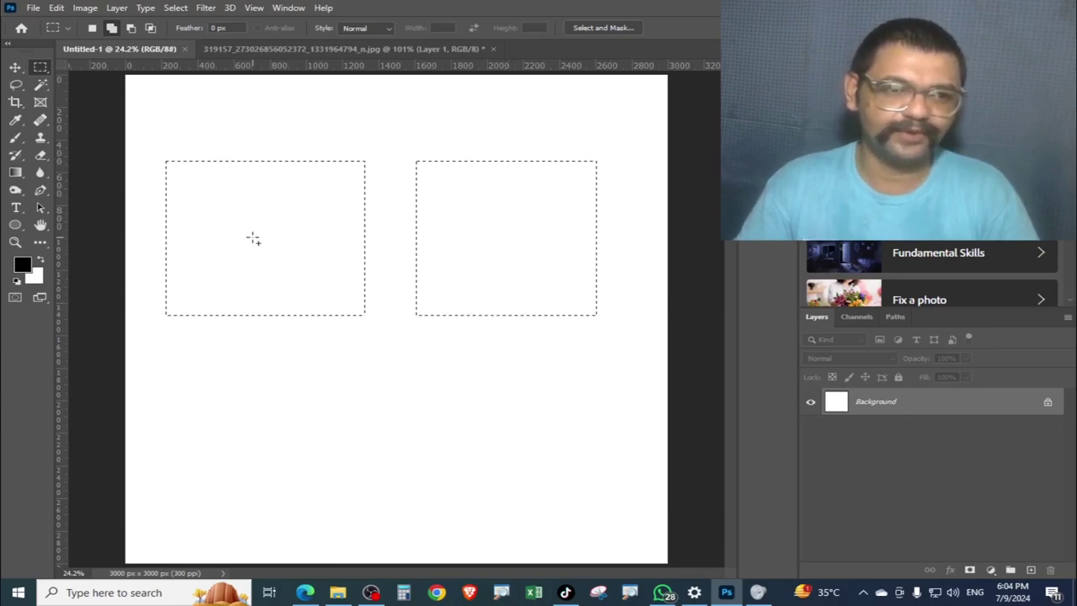
# Test a replacing rectangle, undo it, then add a third rectangle below the top two.
pyautogui.click(93, 29)
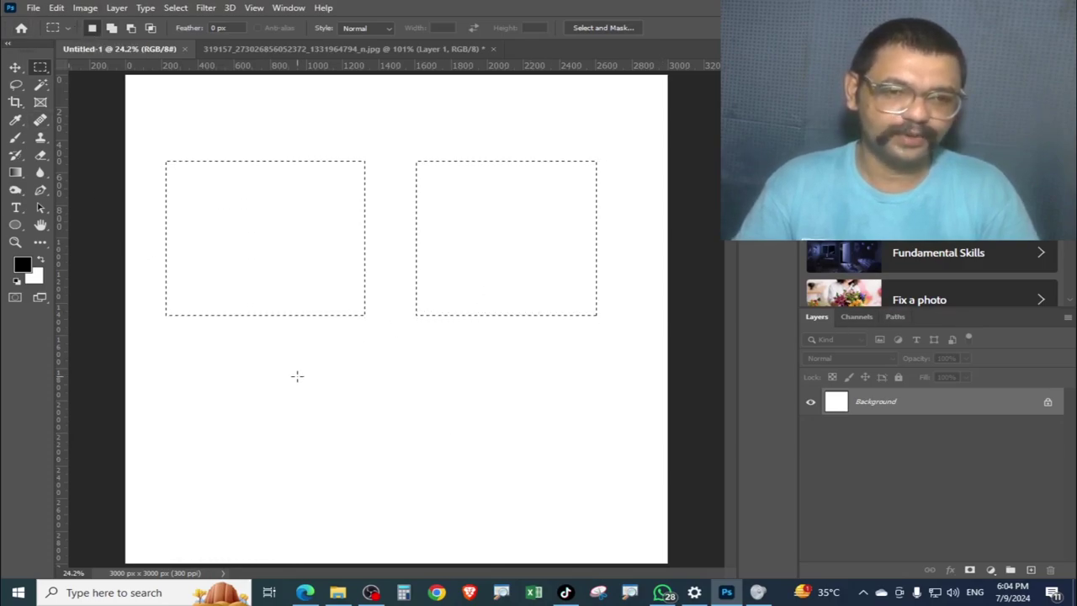
pyautogui.moveTo(296, 376); pyautogui.dragTo(539, 515)
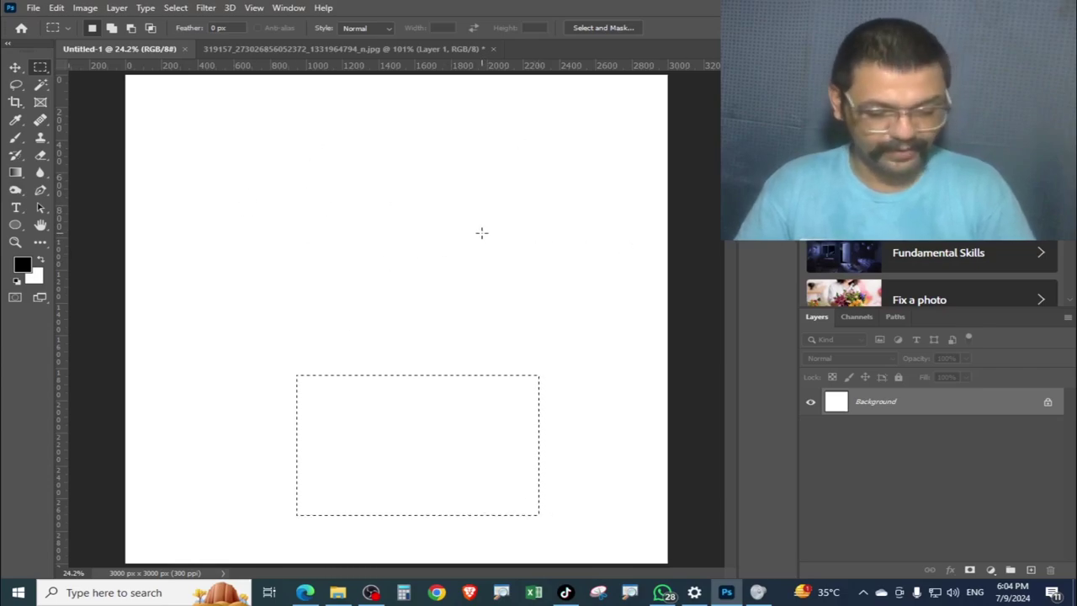
pyautogui.hotkey('ctrl', 'z')
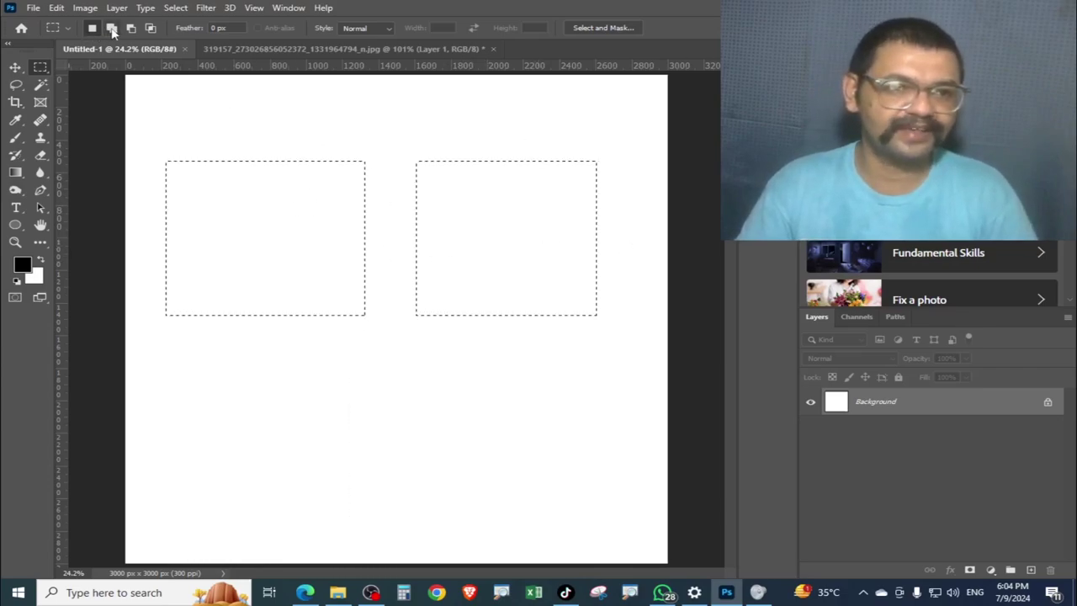
pyautogui.click(112, 28)
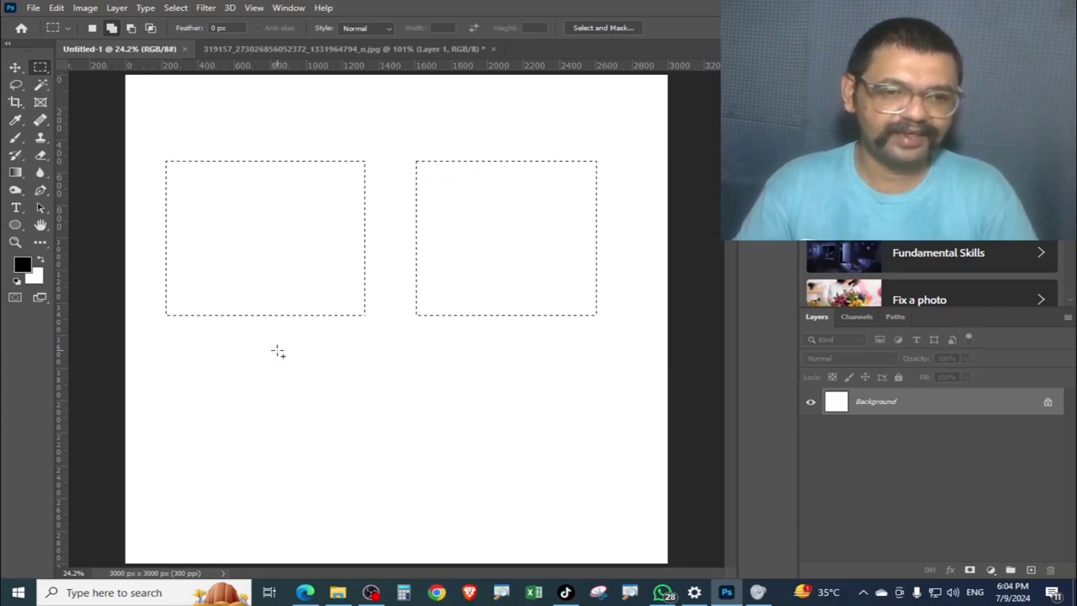
pyautogui.moveTo(277, 351); pyautogui.dragTo(505, 491)
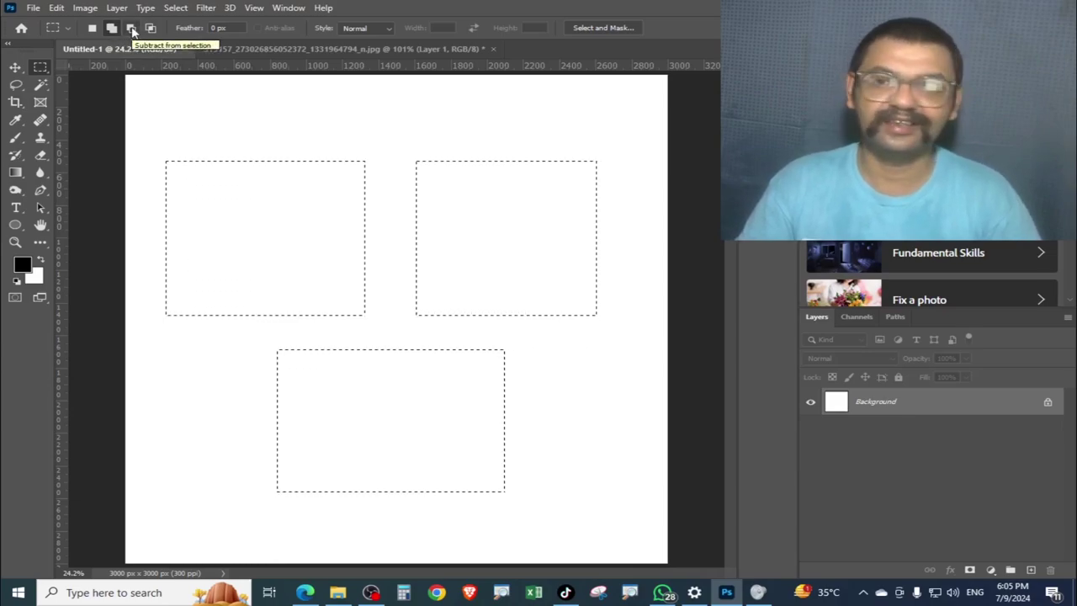
# Switch to Subtract from selection and try subtracting empty areas around the rectangles.
pyautogui.click(131, 30)
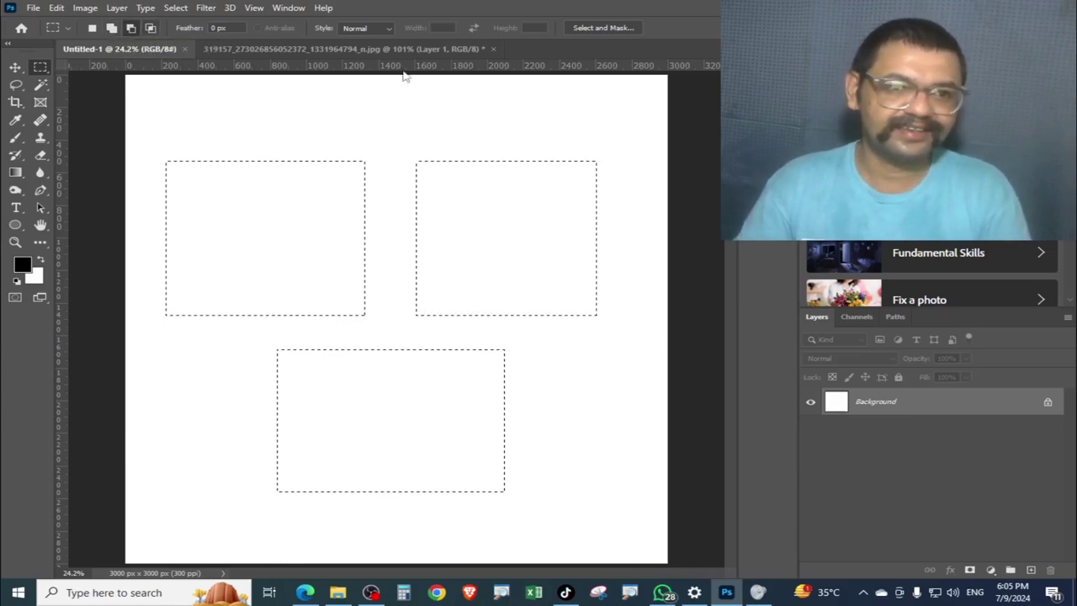
pyautogui.moveTo(260, 87); pyautogui.dragTo(546, 116)
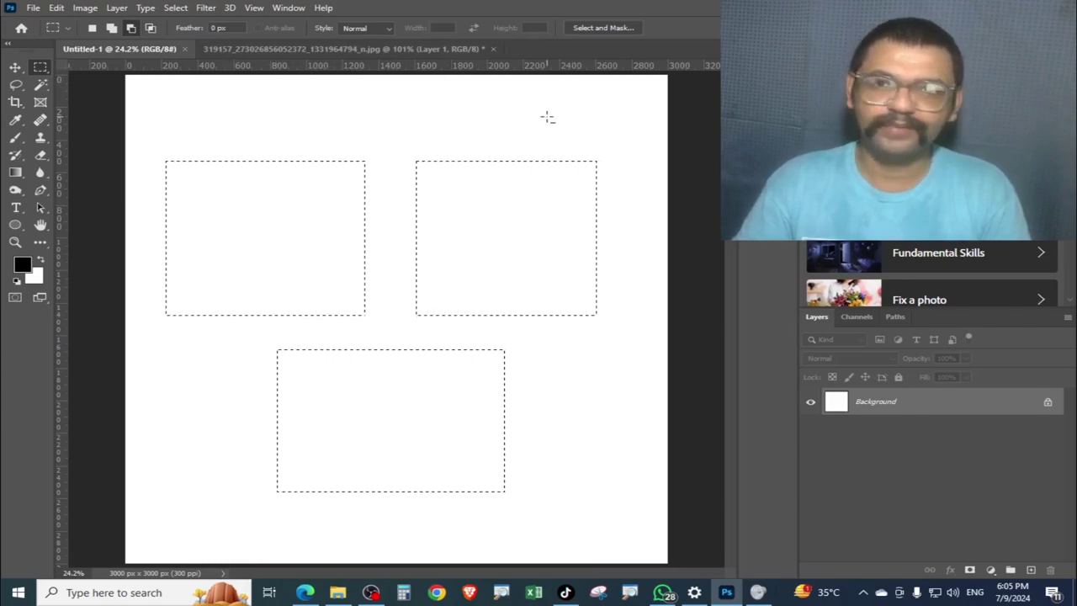
pyautogui.moveTo(228, 91); pyautogui.dragTo(610, 124)
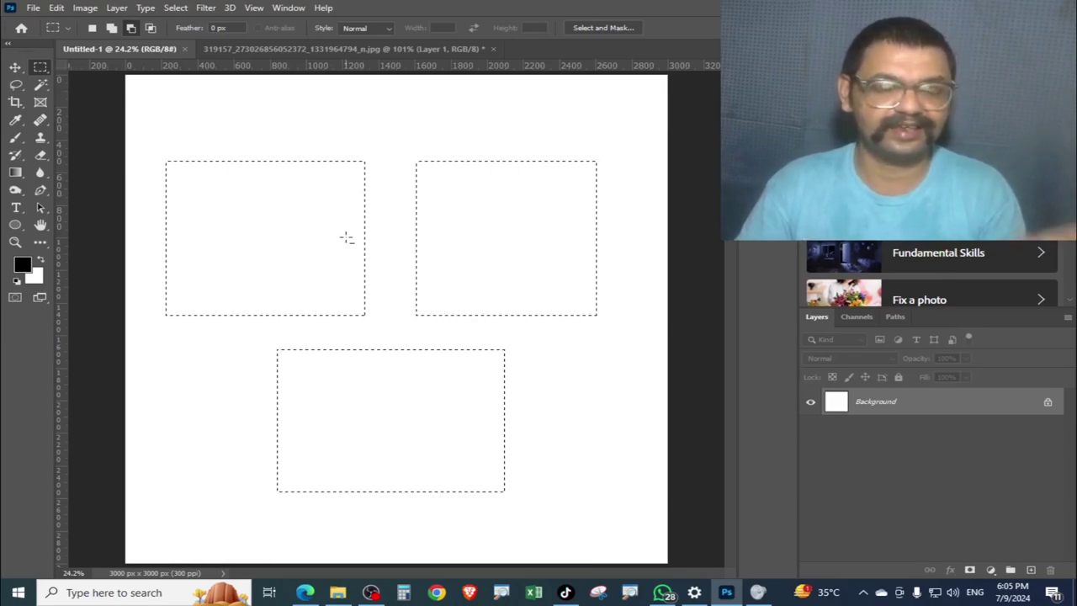
pyautogui.moveTo(534, 392); pyautogui.dragTo(611, 452)
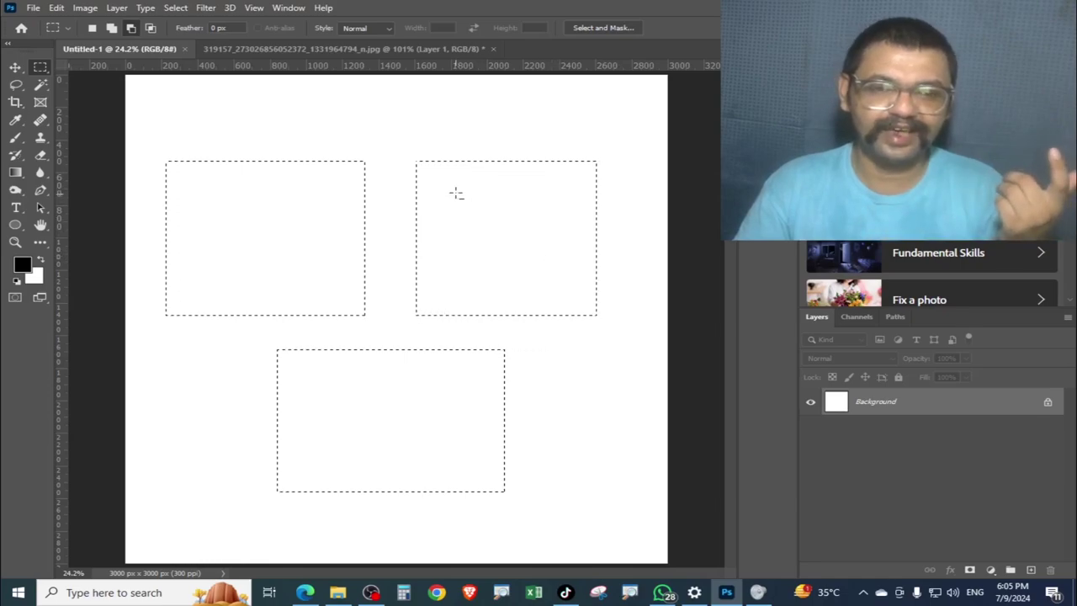
pyautogui.moveTo(451, 188); pyautogui.dragTo(574, 287)
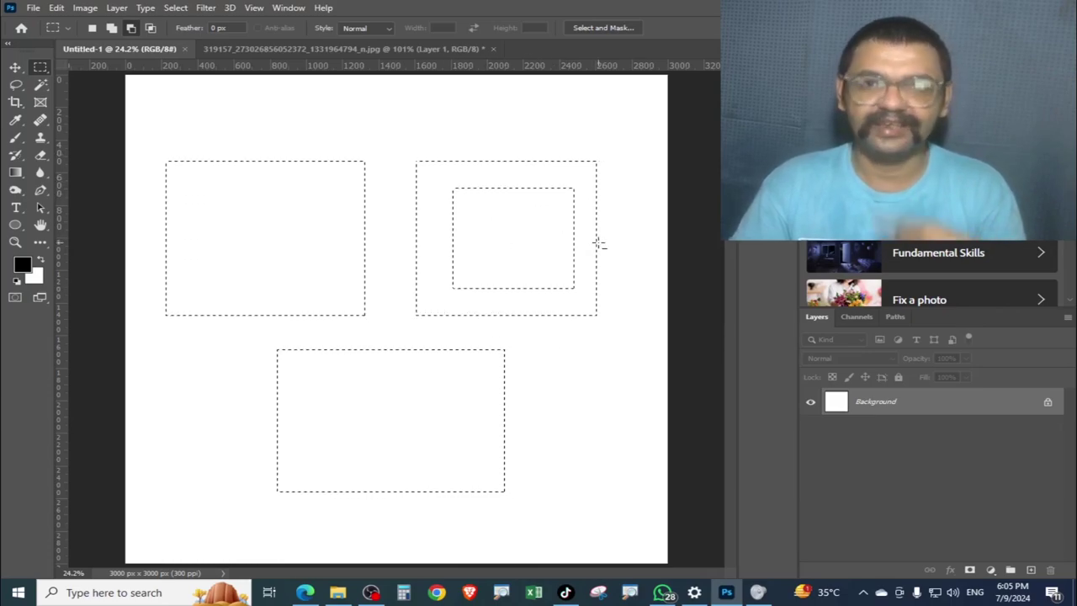
pyautogui.moveTo(193, 187); pyautogui.dragTo(332, 288)
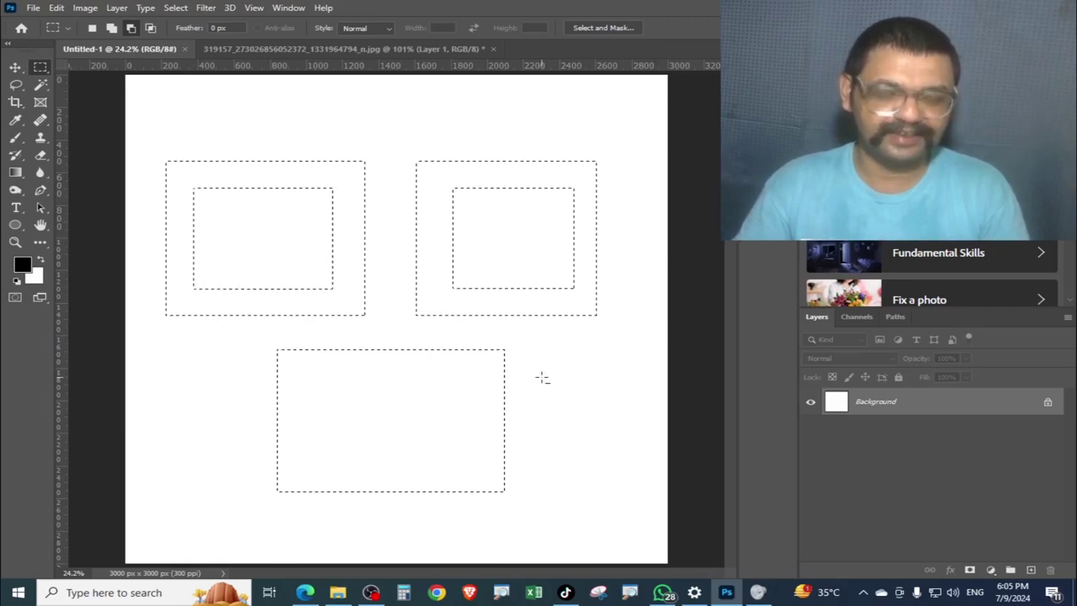
pyautogui.hotkey('ctrl', 'z')
pyautogui.hotkey('ctrl', 'z')
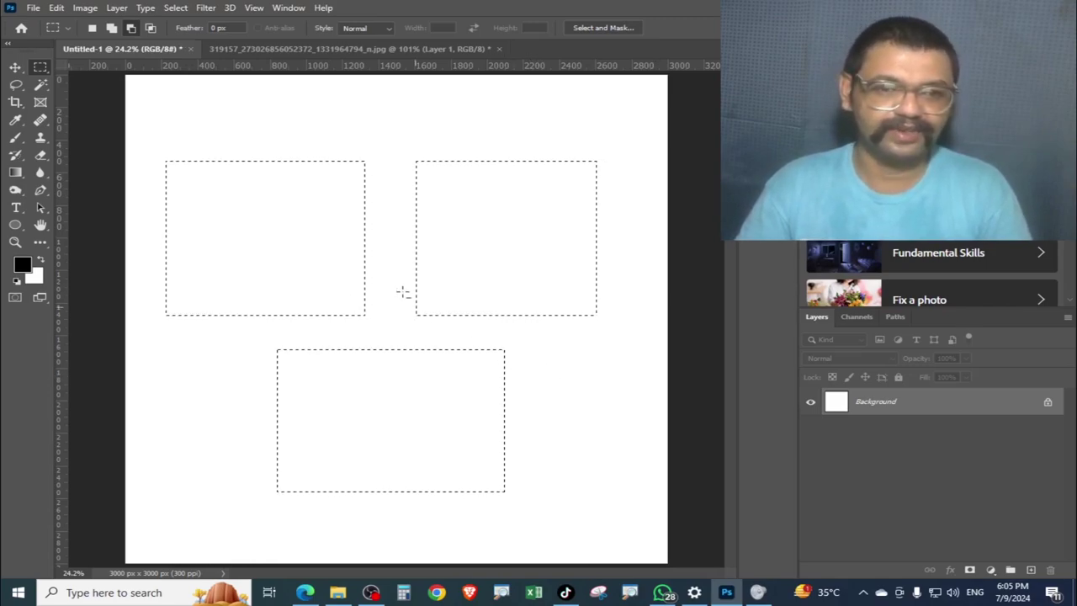
pyautogui.moveTo(292, 218)
pyautogui.mouseDown()
pyautogui.moveTo(420, 403)
pyautogui.moveTo(483, 429)
pyautogui.mouseUp()
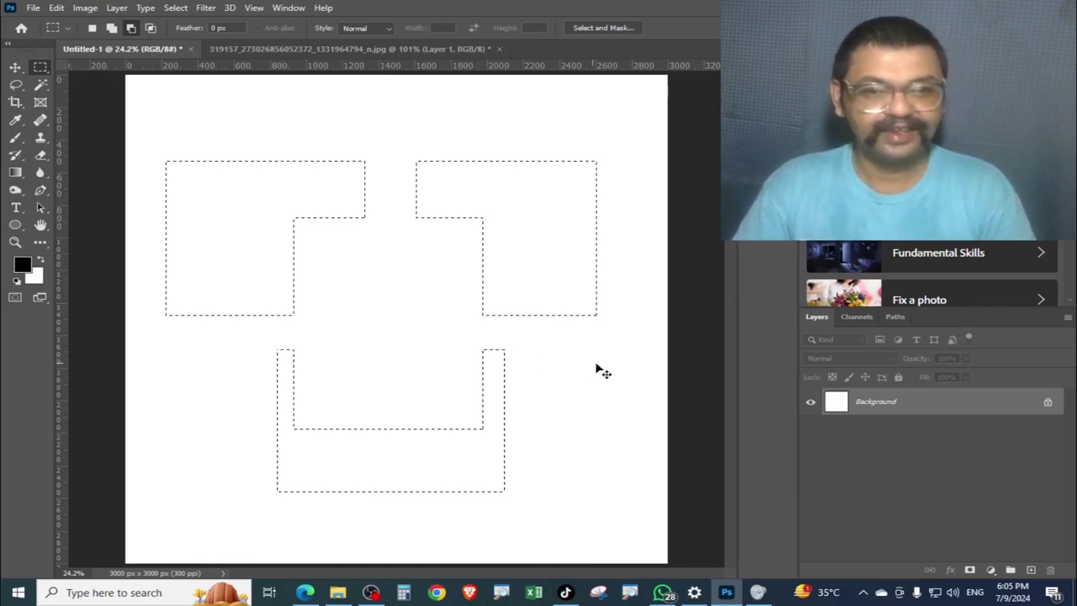
pyautogui.hotkey('ctrl', 'z')
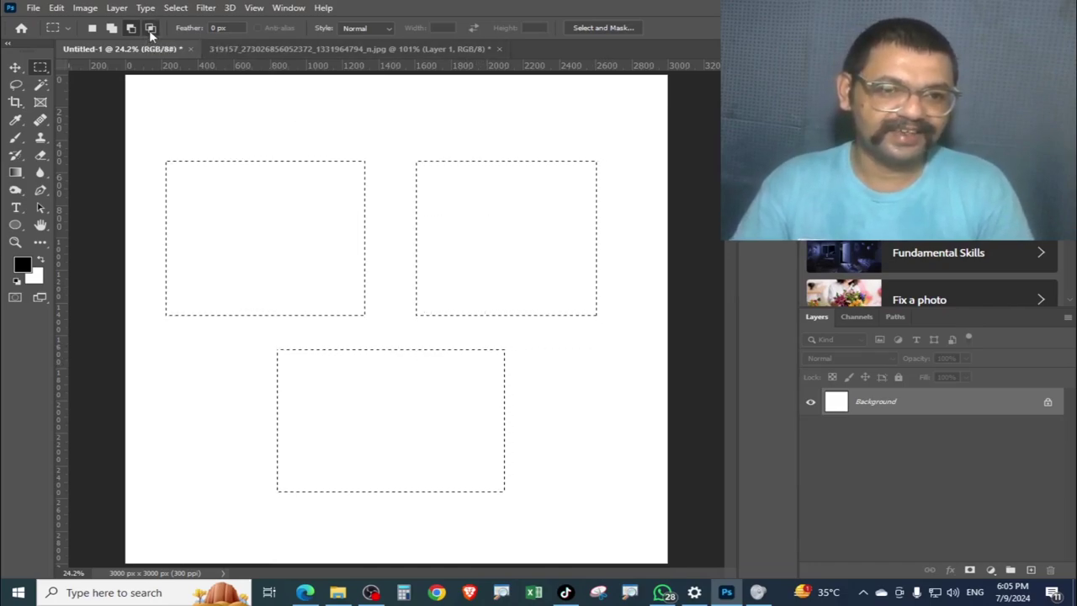
pyautogui.click(150, 29)
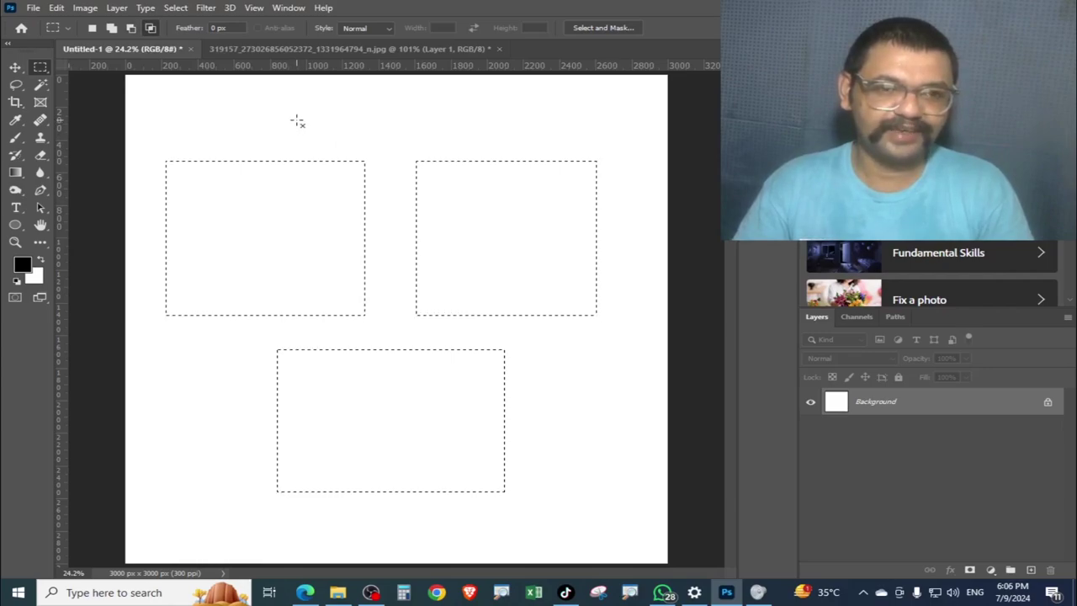
pyautogui.moveTo(297, 115); pyautogui.dragTo(492, 445)
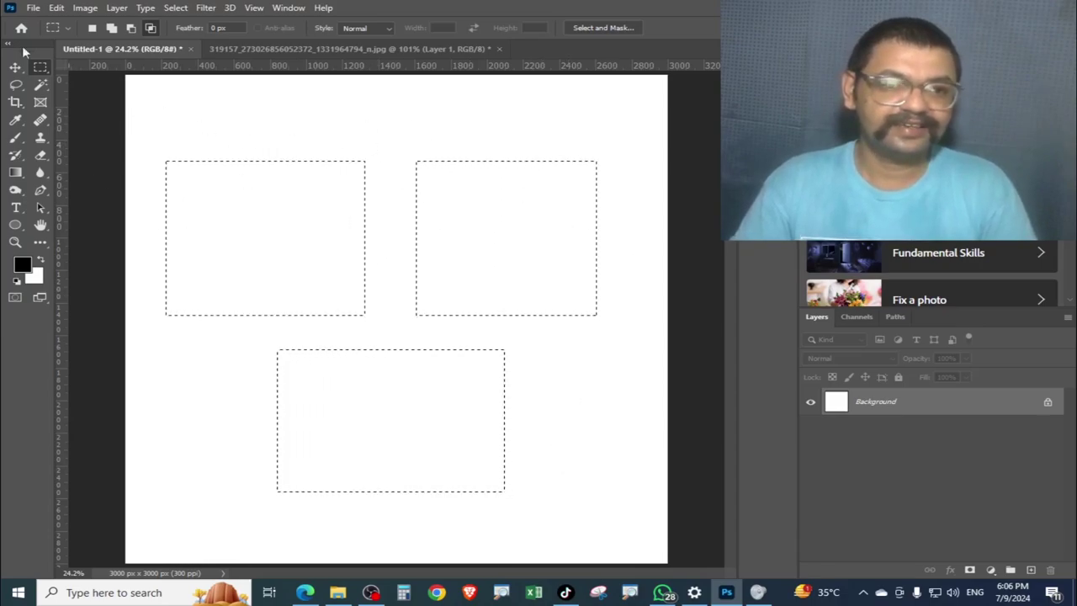
# Clear the three old selections and draw a fresh rectangle near the upper left.
pyautogui.click(92, 28)
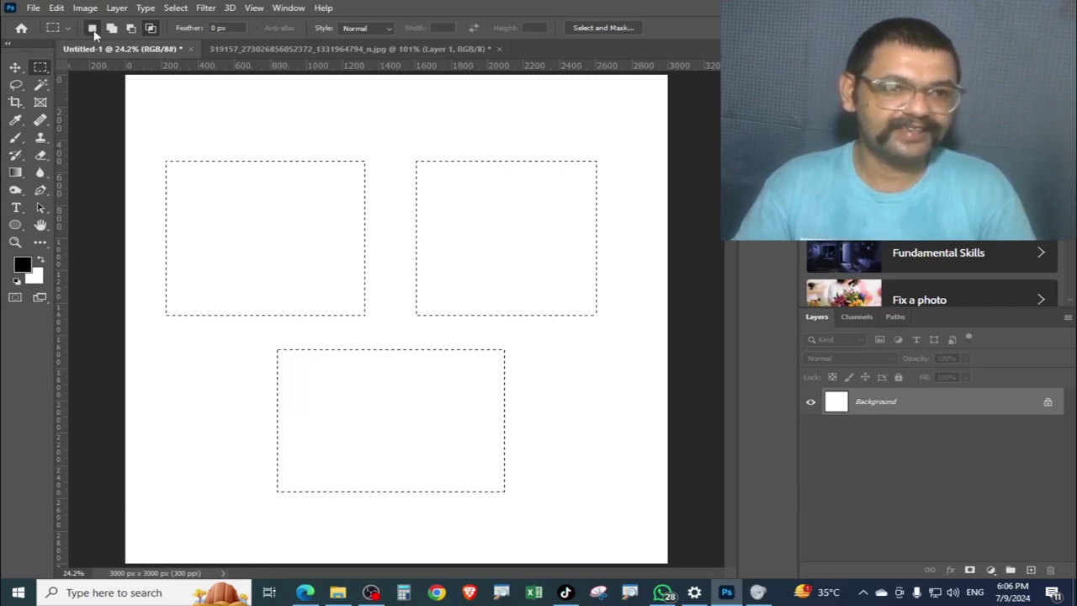
pyautogui.click(190, 202)
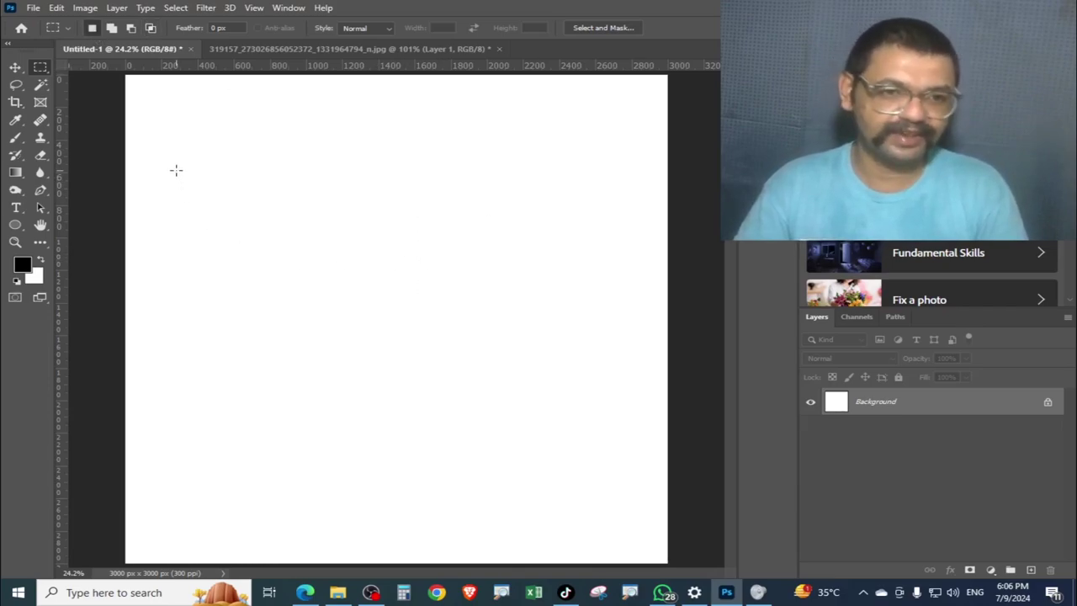
pyautogui.moveTo(176, 170); pyautogui.dragTo(363, 321)
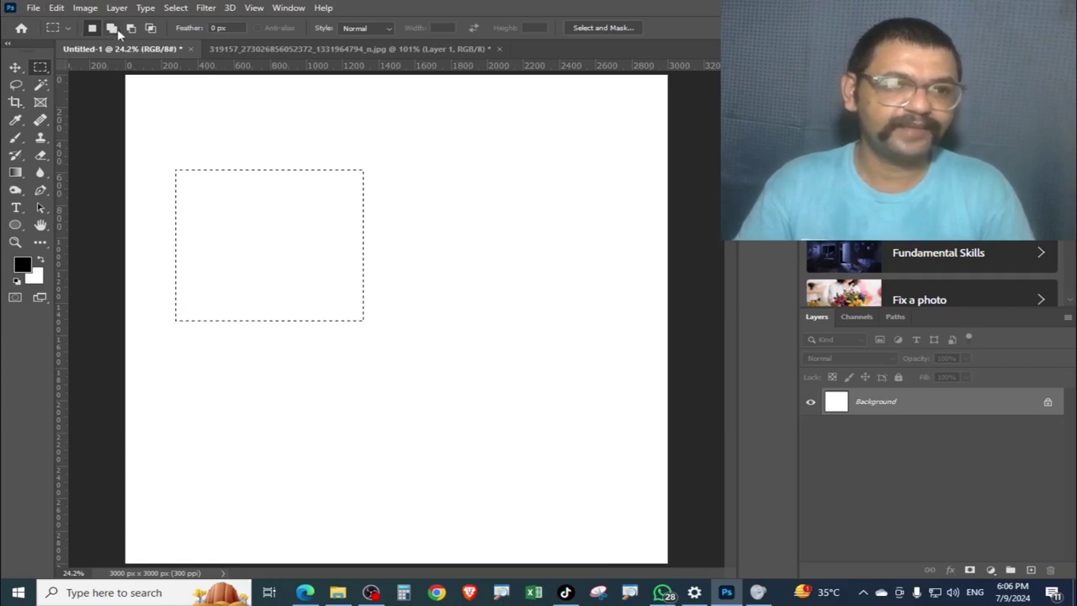
# Shift-add a second rectangle beside the first, then drag across the selections.
pyautogui.press('shift')
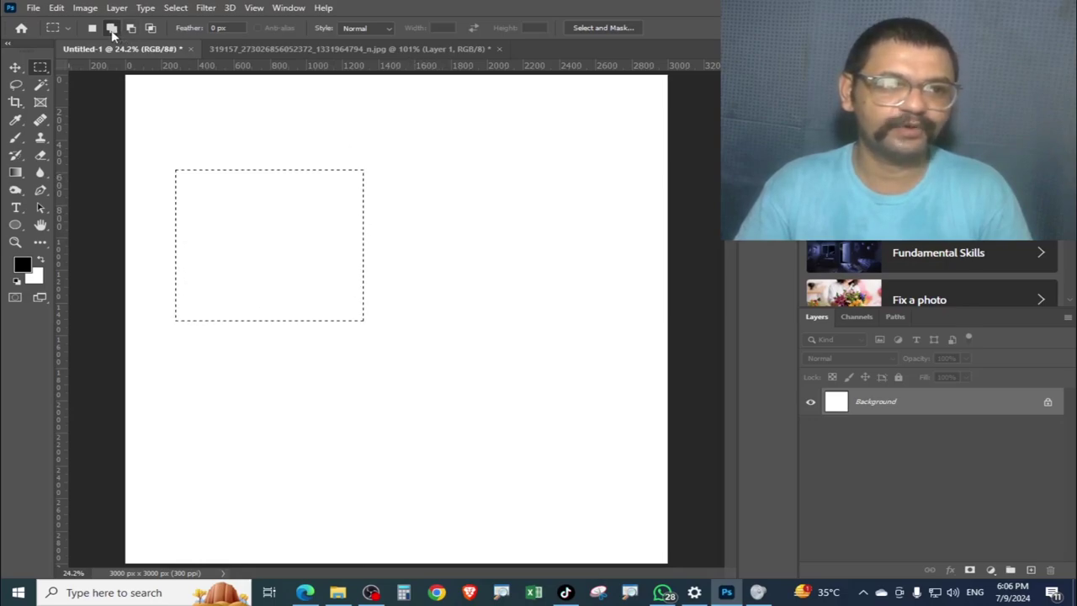
pyautogui.moveTo(391, 184); pyautogui.dragTo(573, 311)
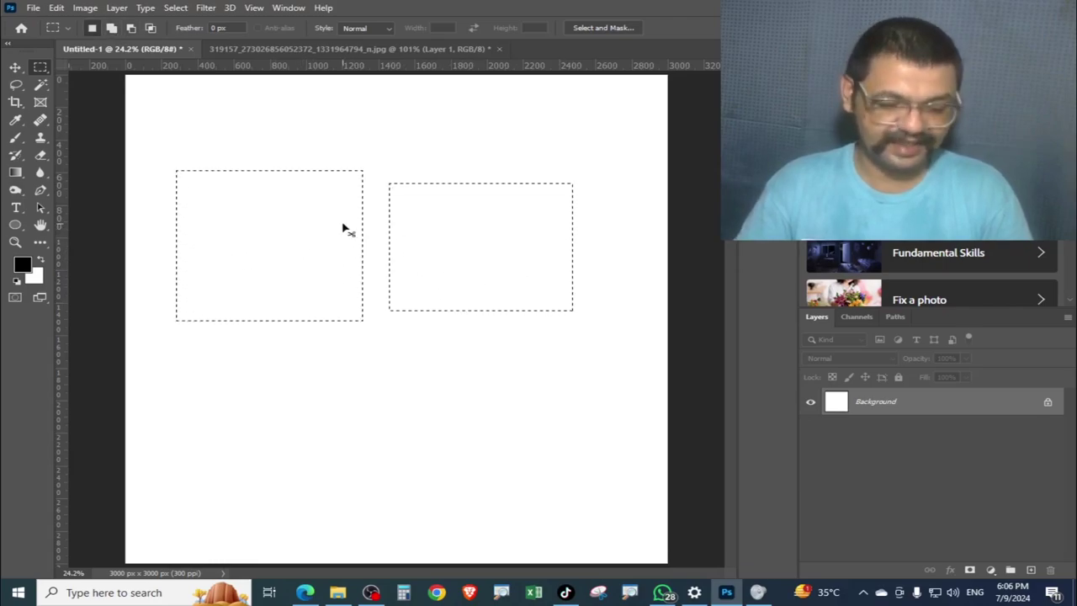
pyautogui.hotkey('ctrl', '3')
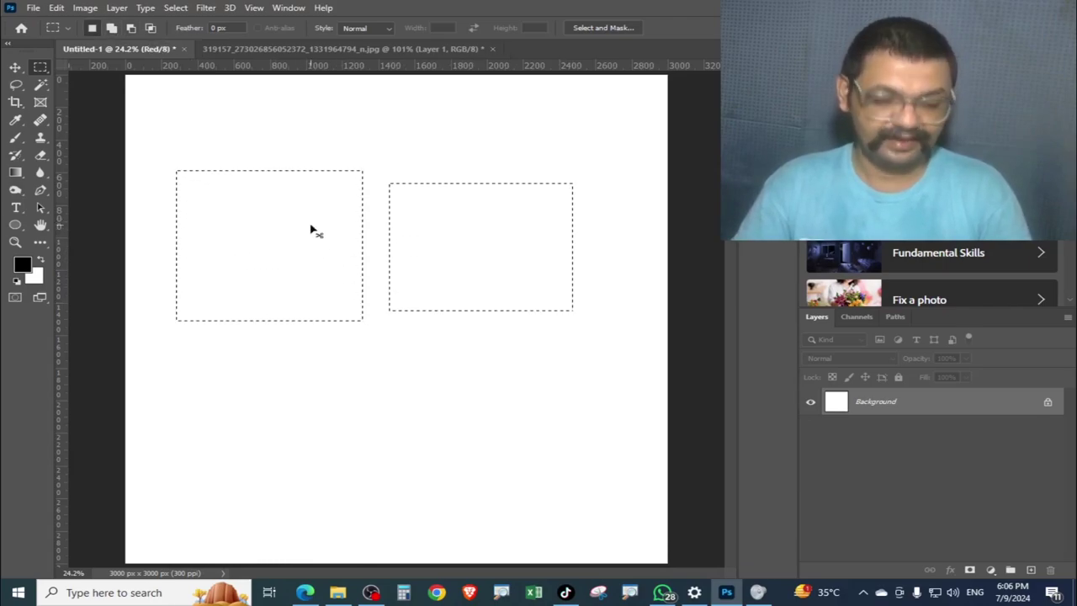
pyautogui.moveTo(328, 227); pyautogui.dragTo(544, 227)
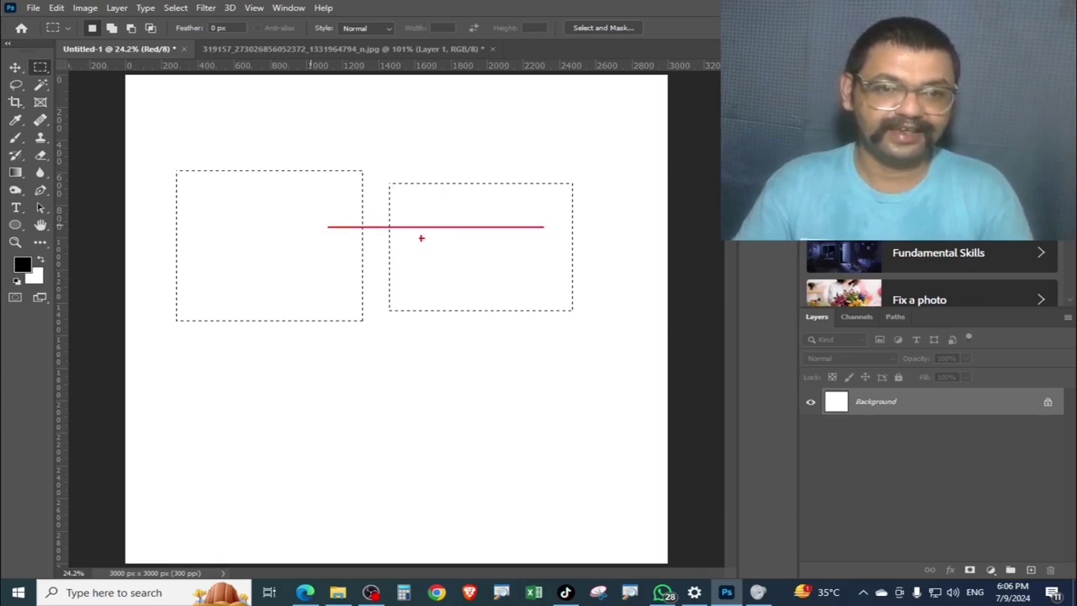
pyautogui.moveTo(298, 265); pyautogui.dragTo(486, 265)
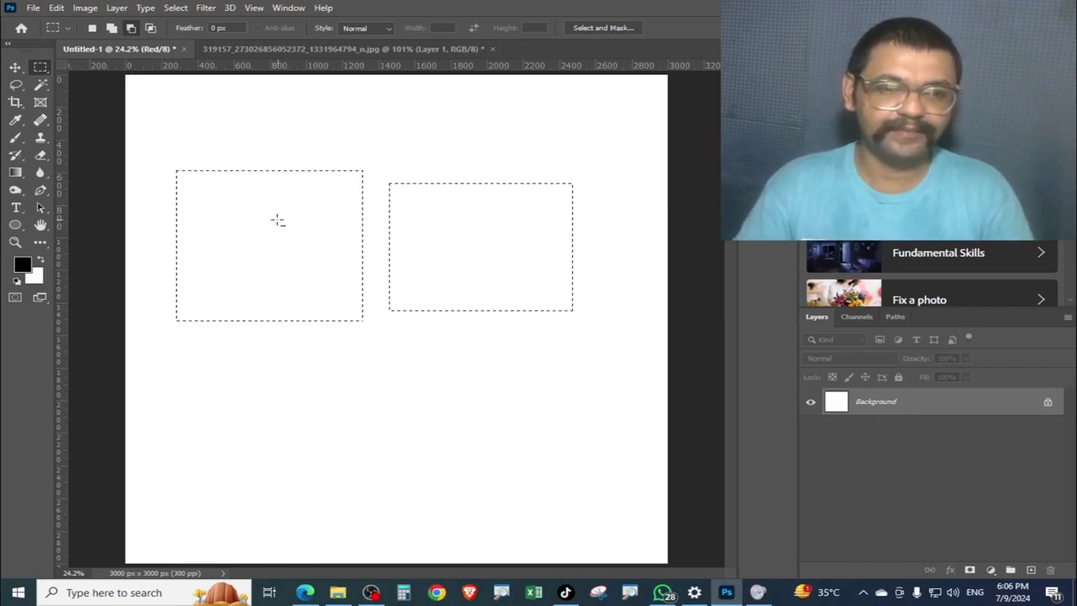
pyautogui.moveTo(258, 210); pyautogui.dragTo(505, 274)
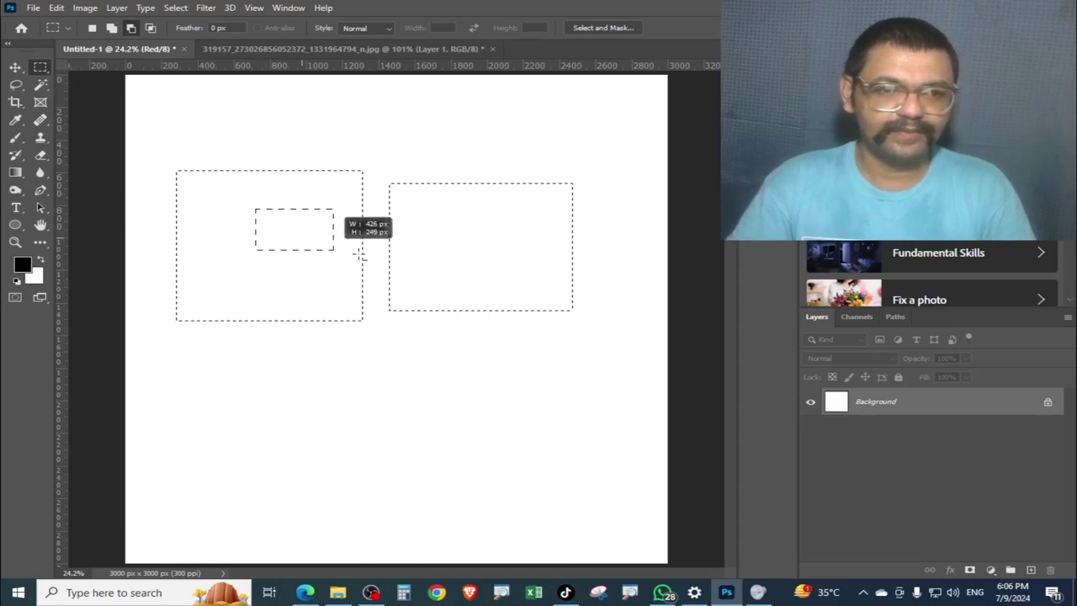
pyautogui.press('Escape')
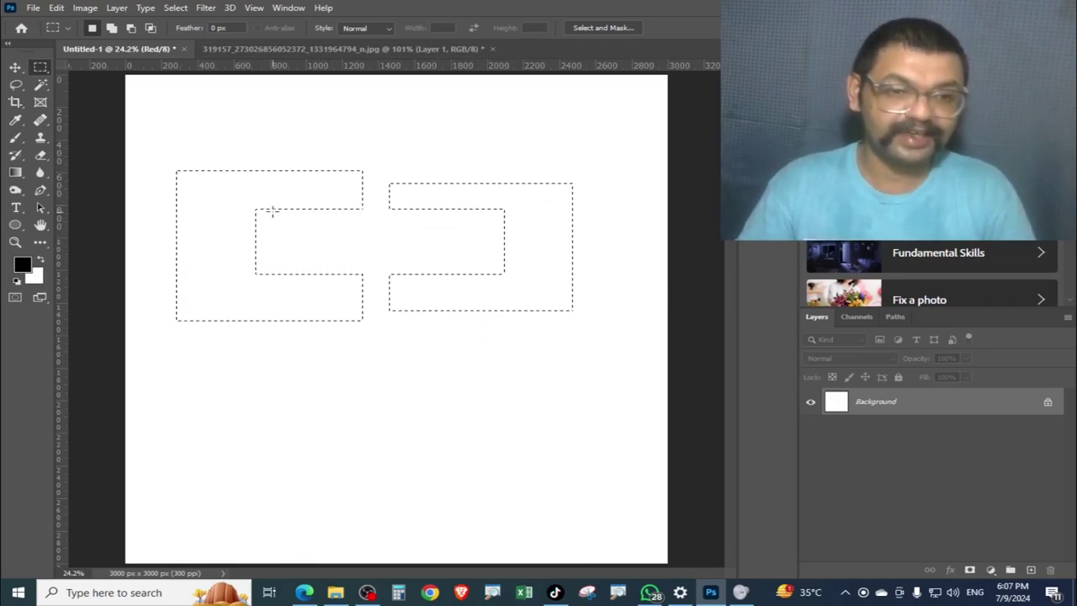
pyautogui.press('shift')
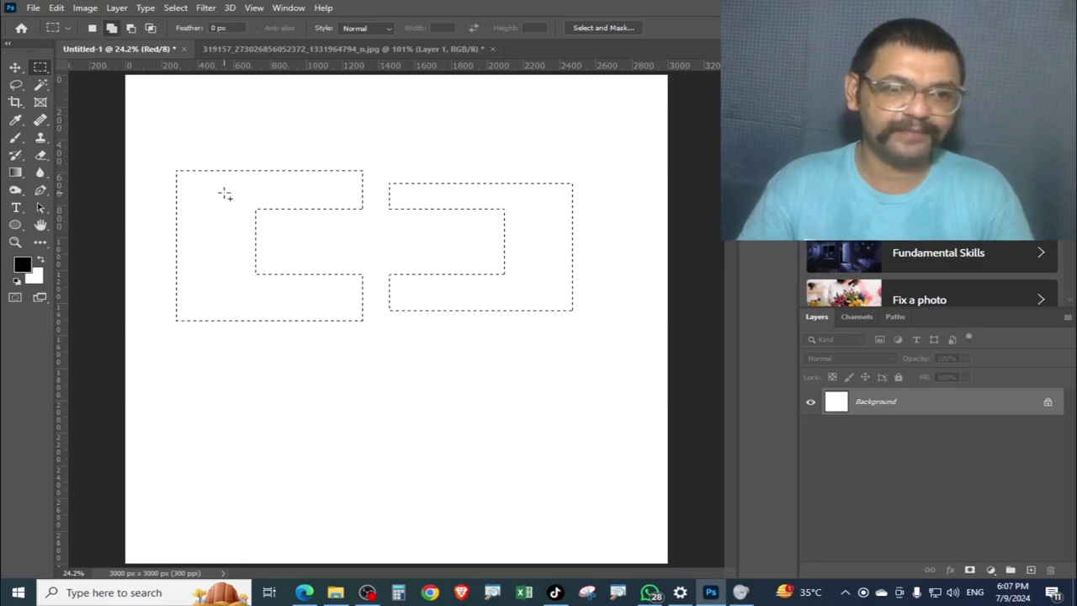
pyautogui.moveTo(221, 195); pyautogui.dragTo(532, 298)
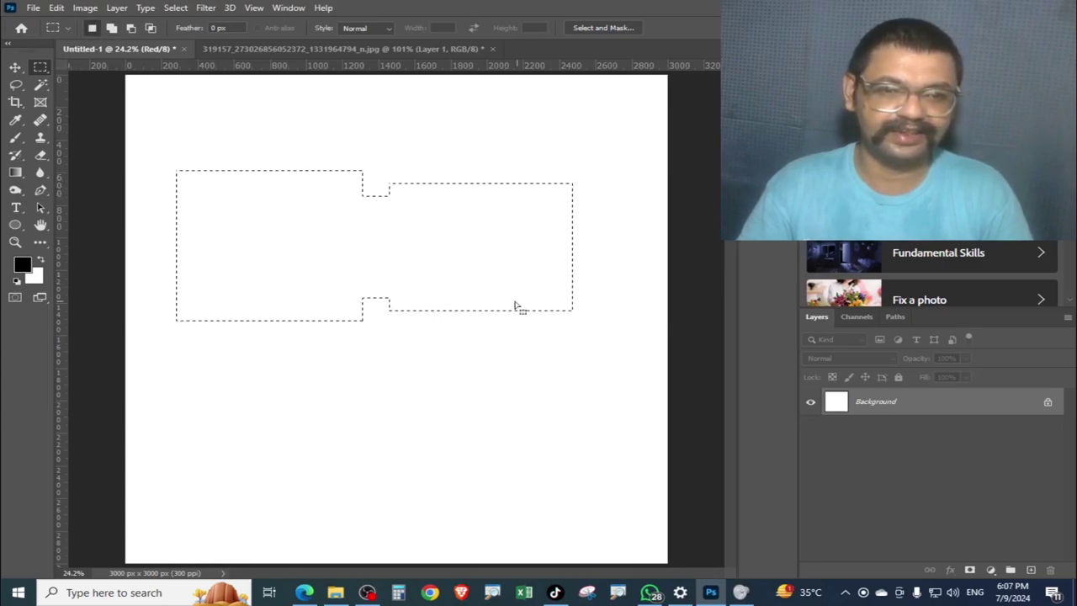
pyautogui.moveTo(257, 210); pyautogui.dragTo(505, 273)
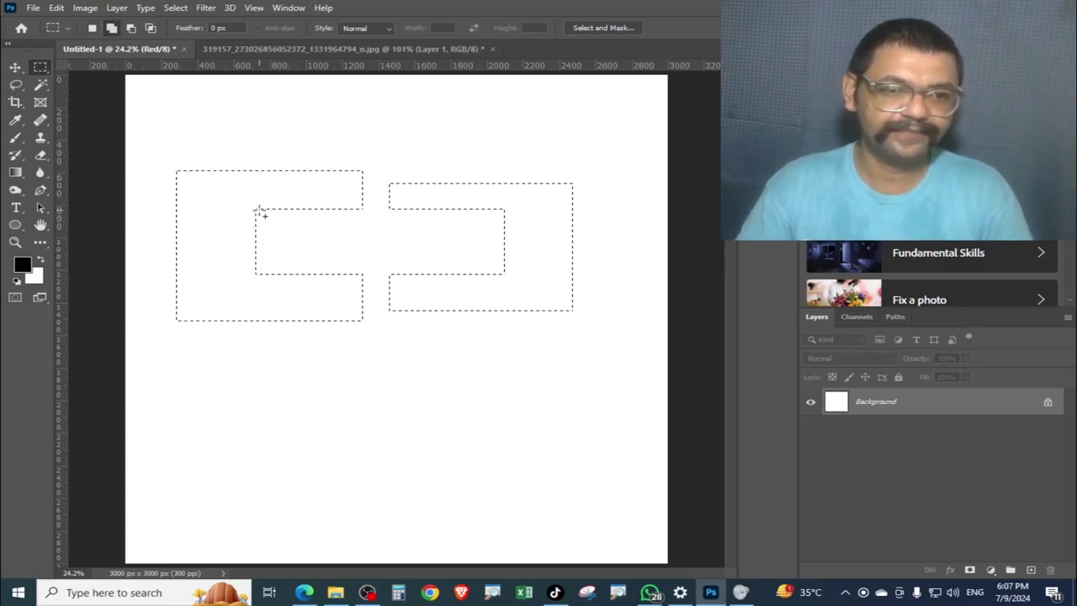
pyautogui.moveTo(257, 209)
pyautogui.mouseDown()
pyautogui.moveTo(334, 252)
pyautogui.moveTo(506, 275)
pyautogui.mouseUp()
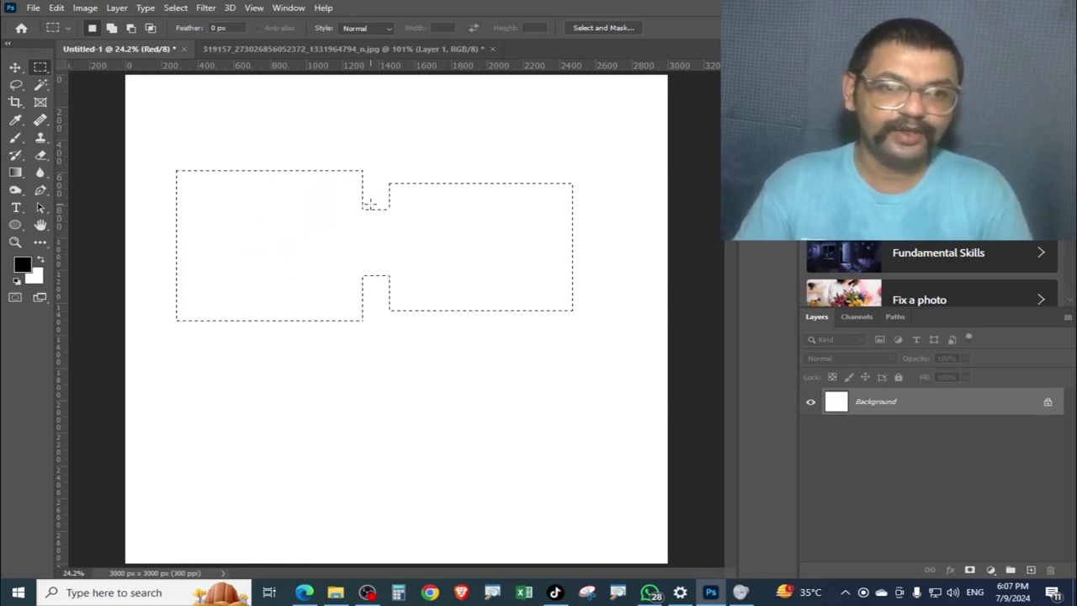
pyautogui.moveTo(362, 174); pyautogui.dragTo(385, 205)
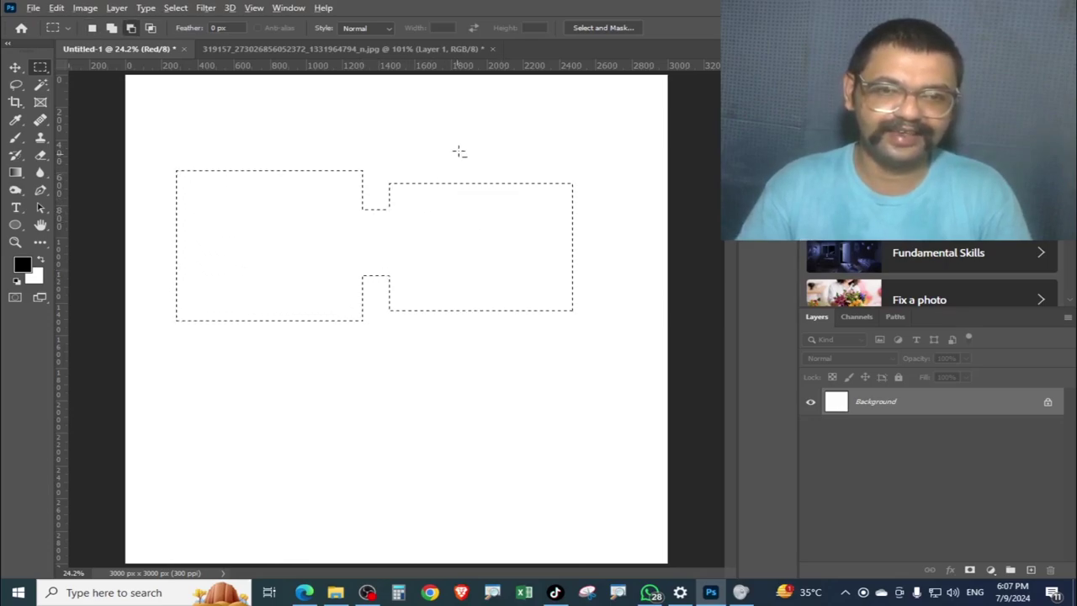
pyautogui.moveTo(468, 133); pyautogui.dragTo(512, 393)
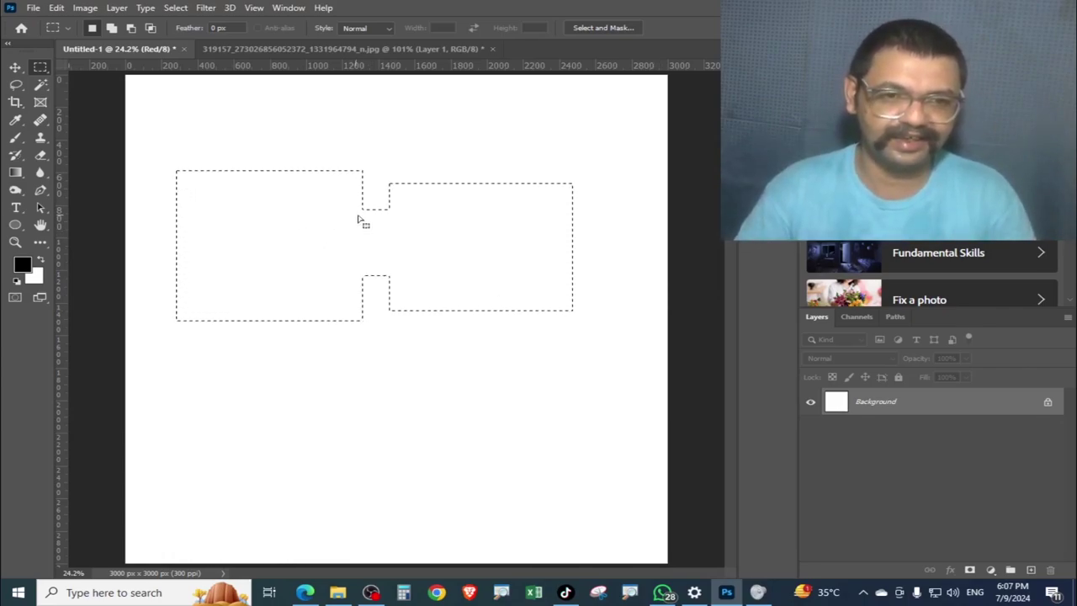
pyautogui.moveTo(362, 205); pyautogui.dragTo(391, 310)
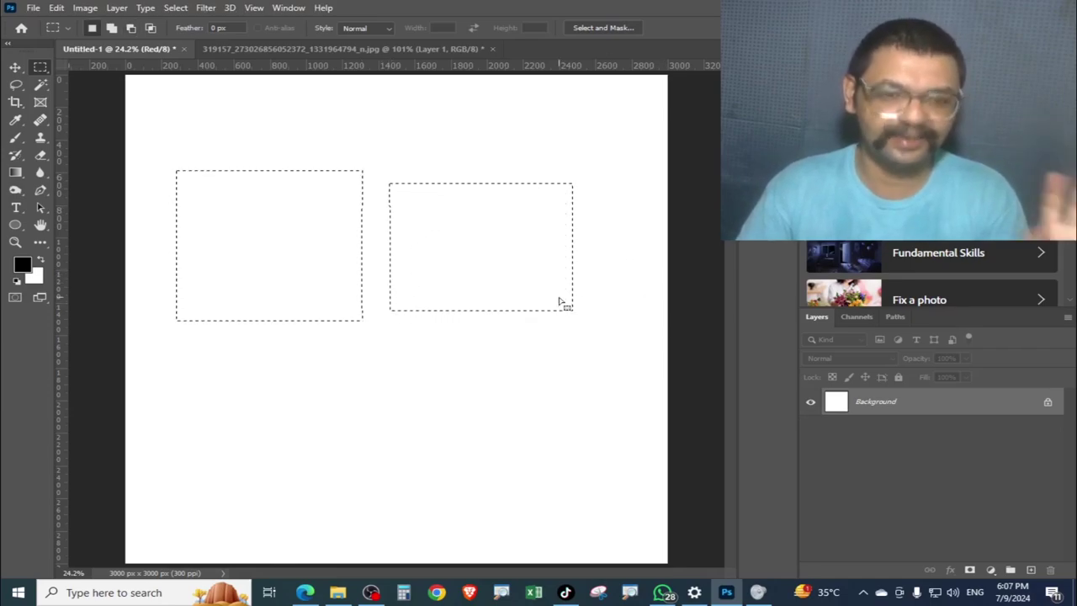
pyautogui.hotkey('ctrl', 'z')
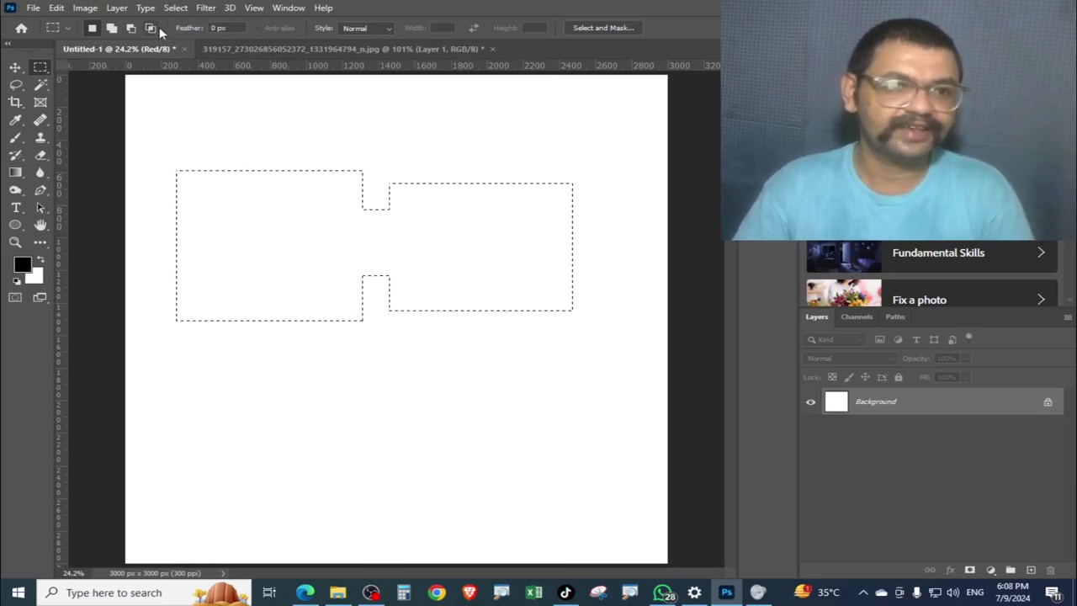
pyautogui.click(150, 28)
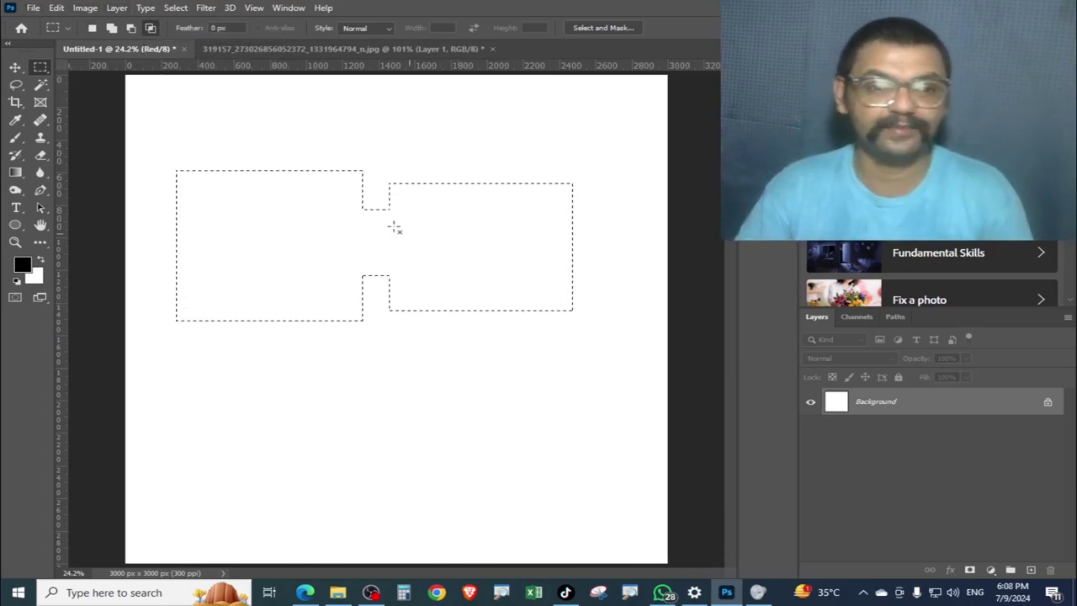
pyautogui.moveTo(364, 209); pyautogui.dragTo(390, 308)
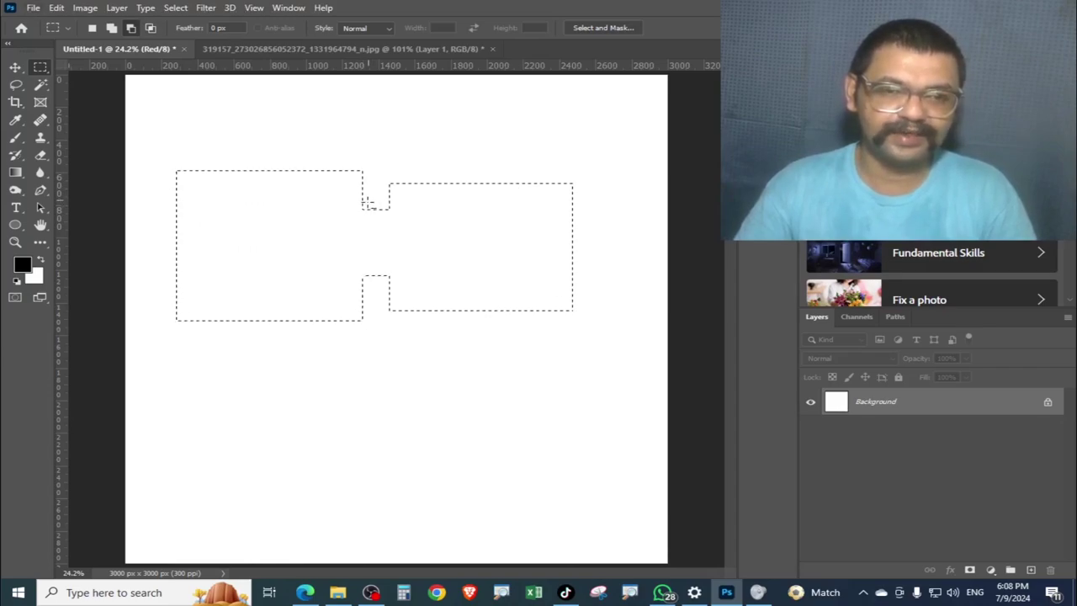
pyautogui.moveTo(365, 206); pyautogui.dragTo(388, 311)
pyautogui.moveTo(366, 207); pyautogui.dragTo(139, 34)
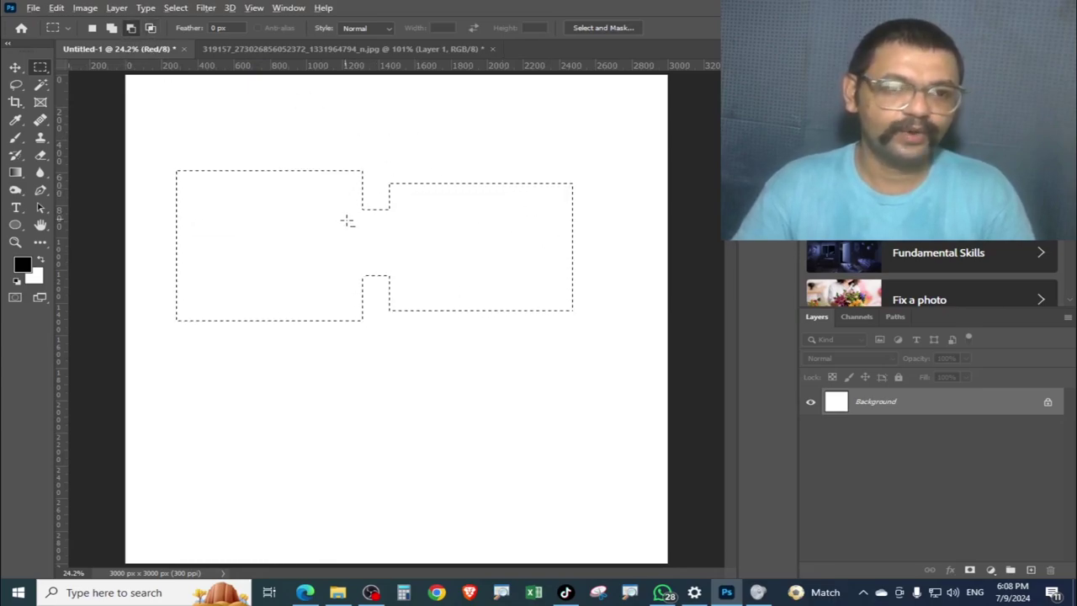
pyautogui.moveTo(364, 208); pyautogui.dragTo(392, 318)
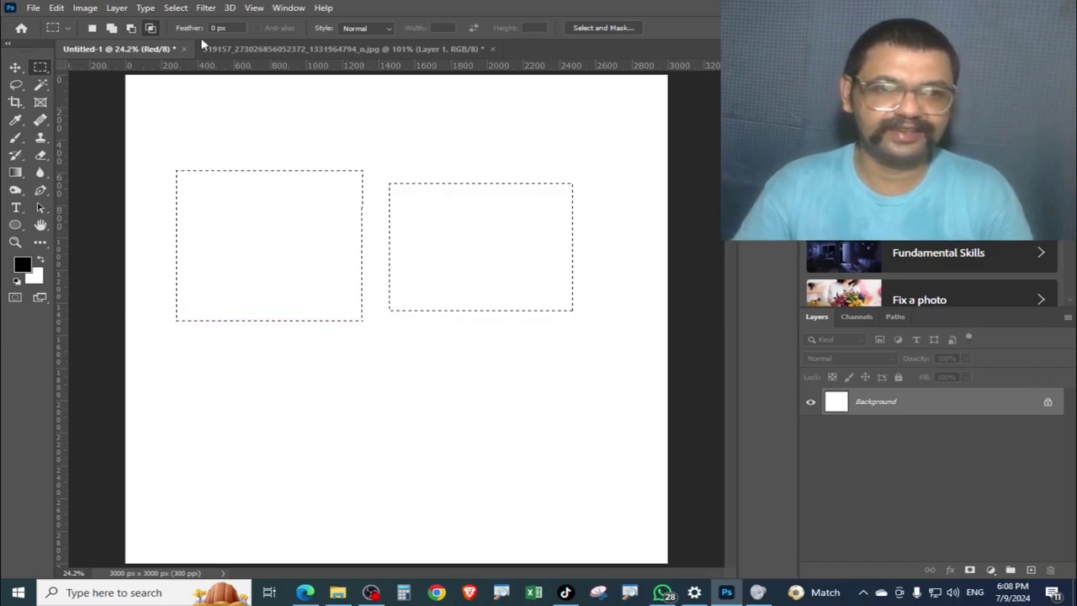
# Return to the portrait photo and make its Background layer visible again.
pyautogui.click(281, 50)
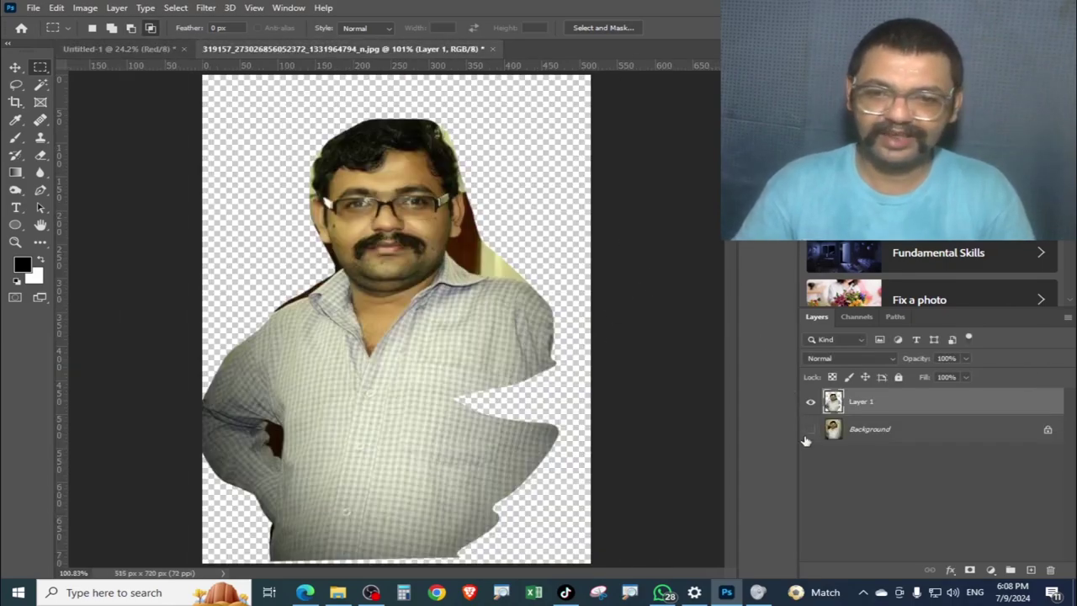
pyautogui.click(809, 429)
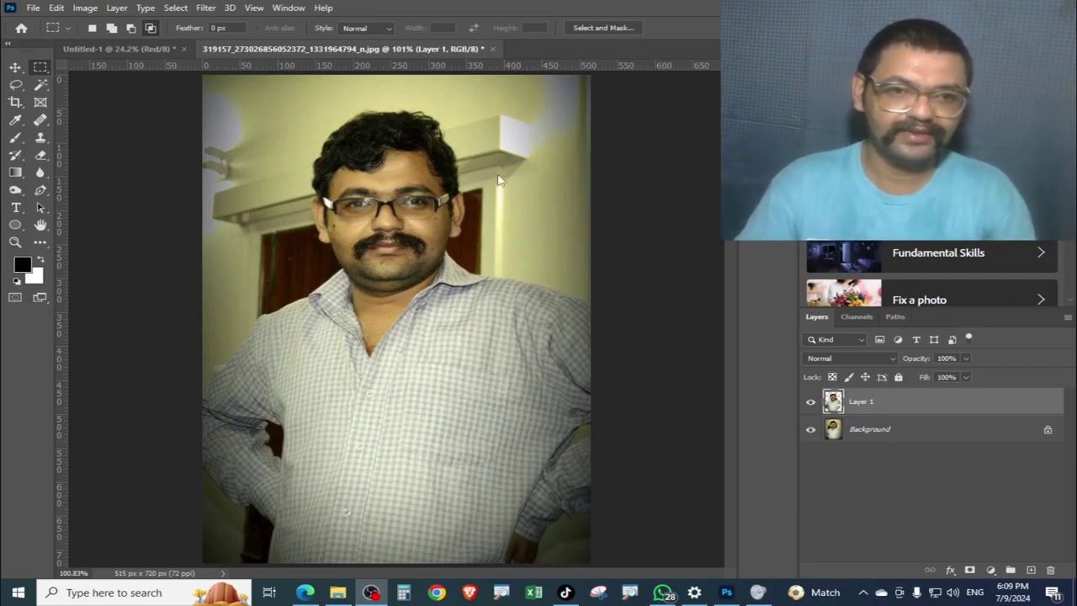
pyautogui.click(438, 171)
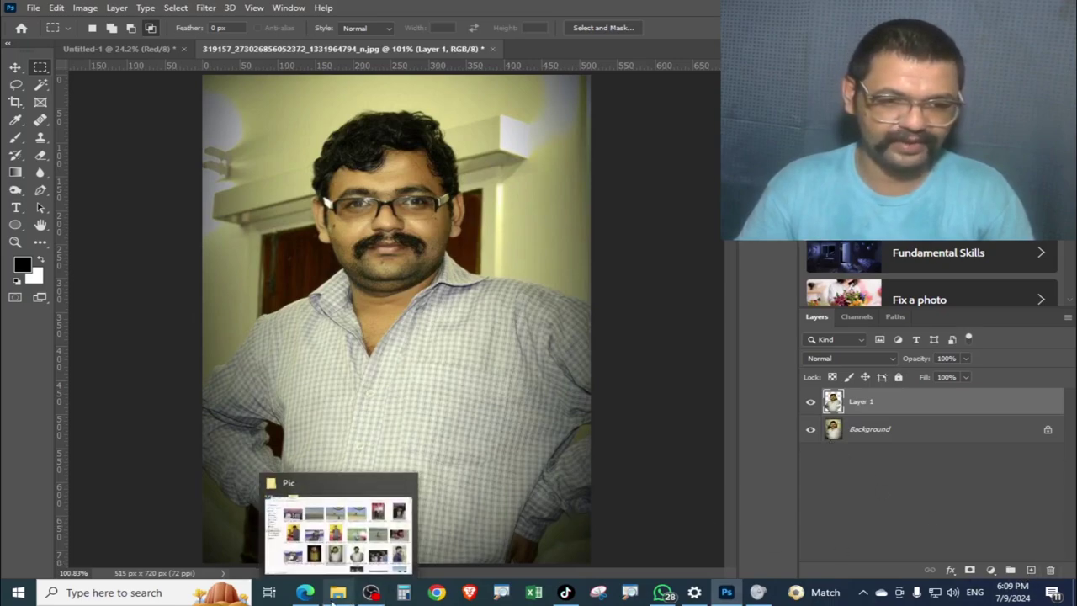
# Place the parachute photo into the portrait and move it below the cut-out Layer 1.
pyautogui.click(334, 574)
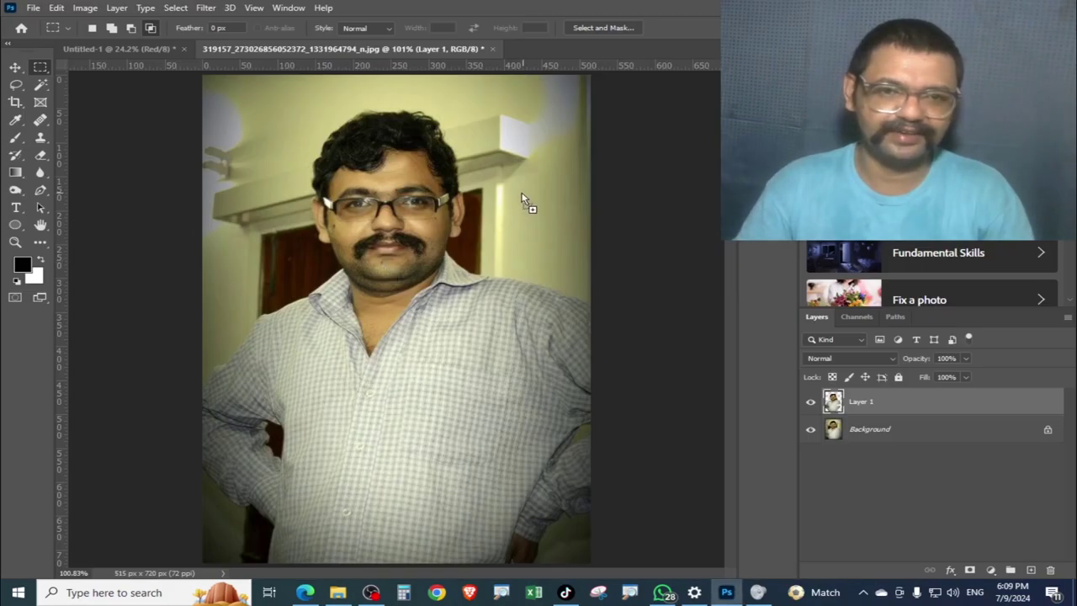
pyautogui.moveTo(521, 198); pyautogui.dragTo(522, 202)
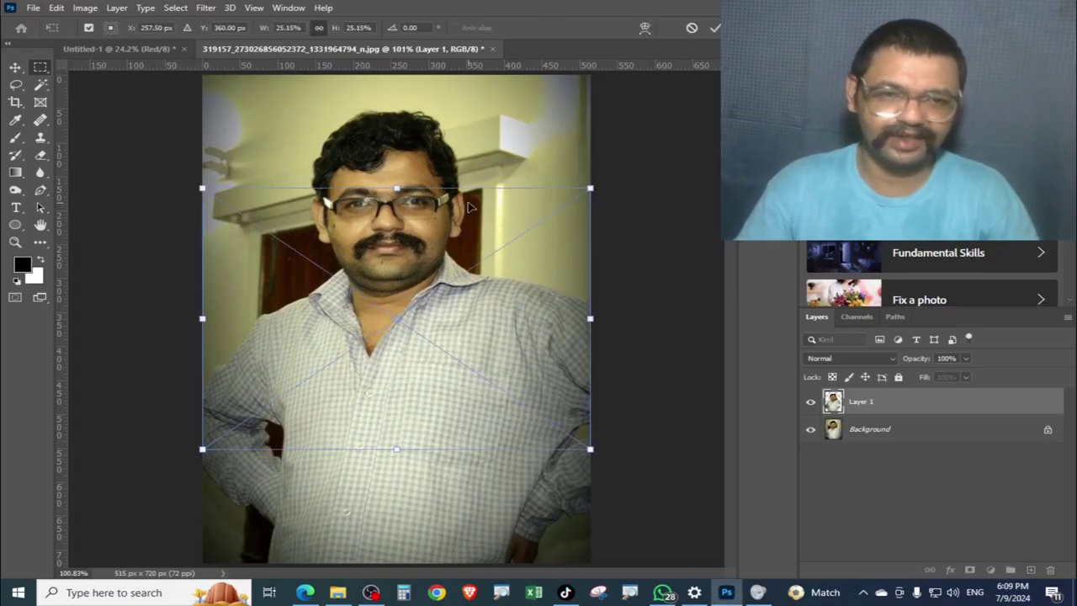
pyautogui.press('Return')
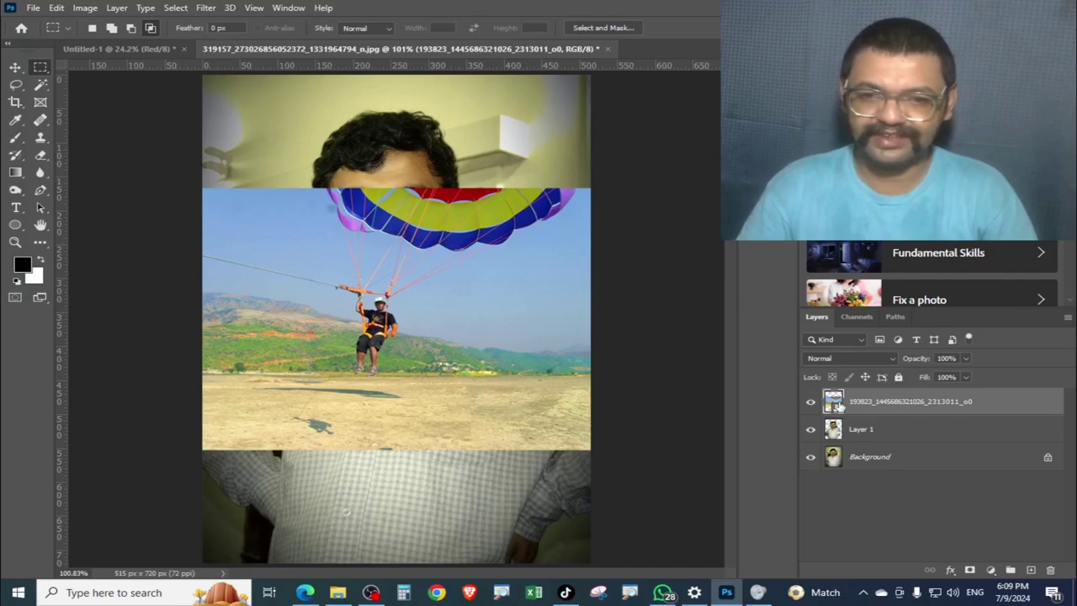
pyautogui.moveTo(908, 401); pyautogui.dragTo(909, 443)
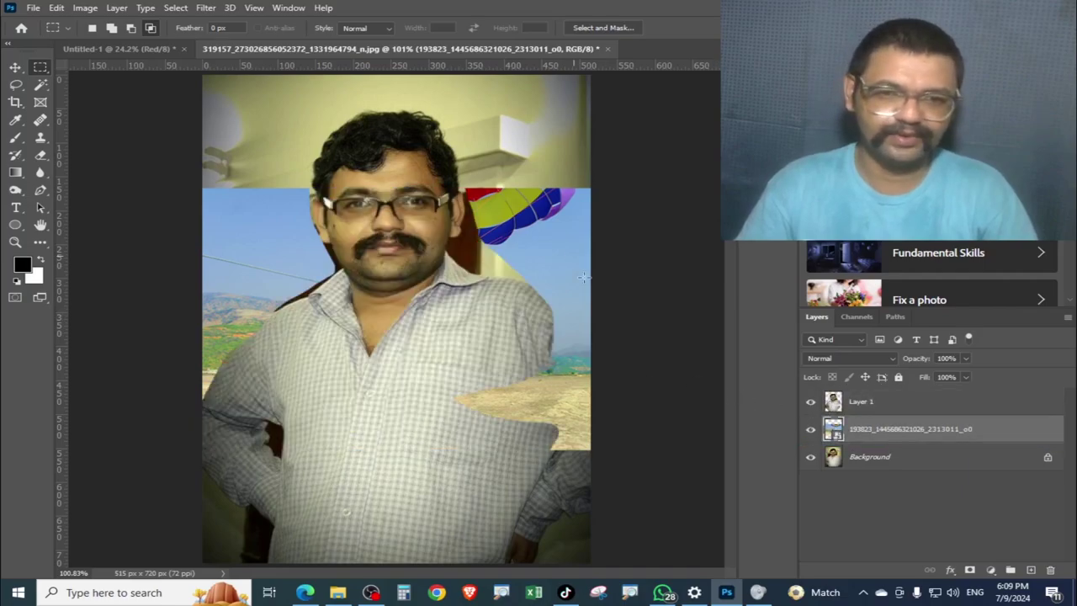
pyautogui.press('v')
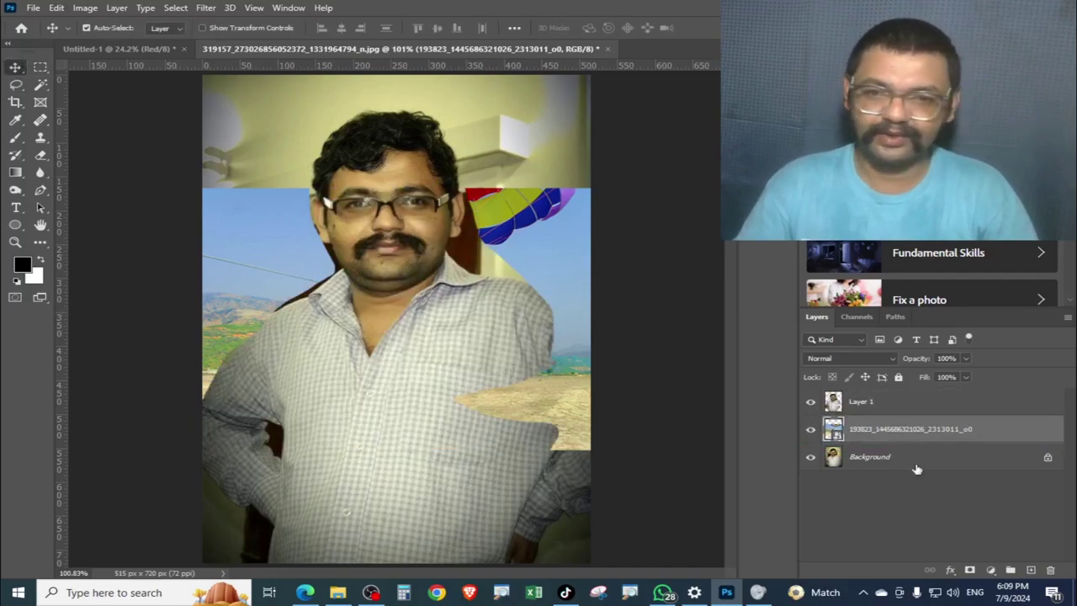
# Free-transform the parachute layer to about 50.69% and shift it down-right.
pyautogui.hotkey('ctrl', 't')
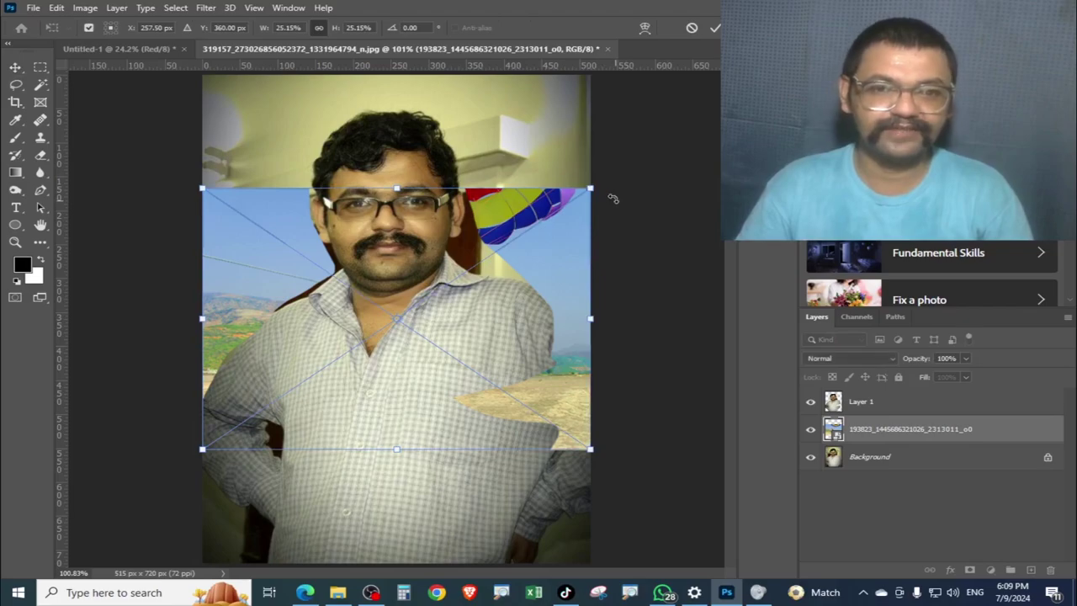
pyautogui.moveTo(590, 187); pyautogui.dragTo(833, 23)
pyautogui.moveTo(538, 337); pyautogui.dragTo(399, 407)
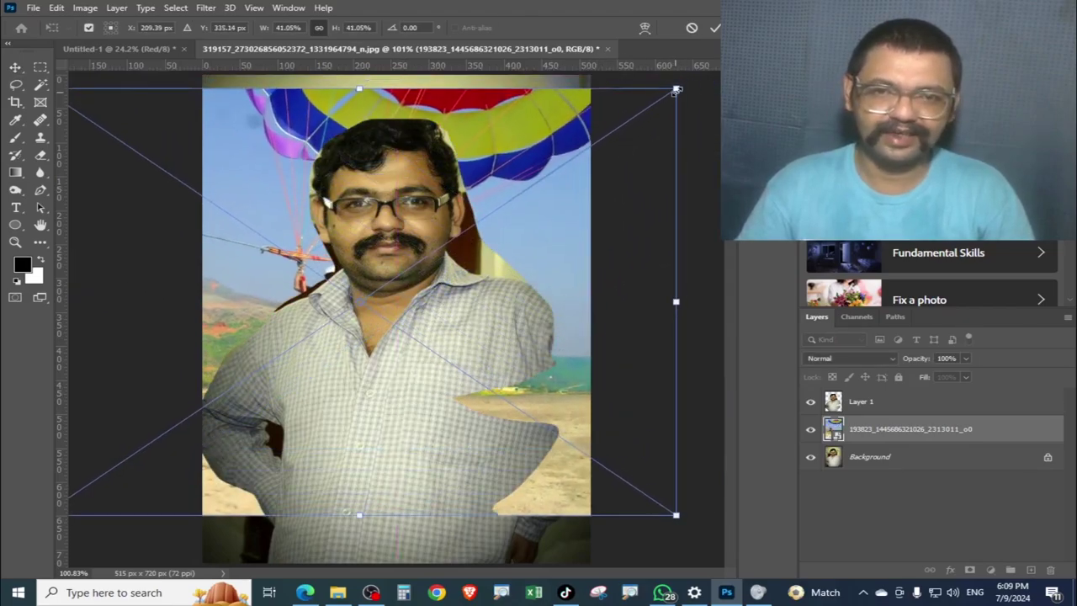
pyautogui.moveTo(675, 89); pyautogui.dragTo(715, 33)
pyautogui.moveTo(618, 211)
pyautogui.mouseDown()
pyautogui.moveTo(510, 384)
pyautogui.moveTo(481, 389)
pyautogui.mouseUp()
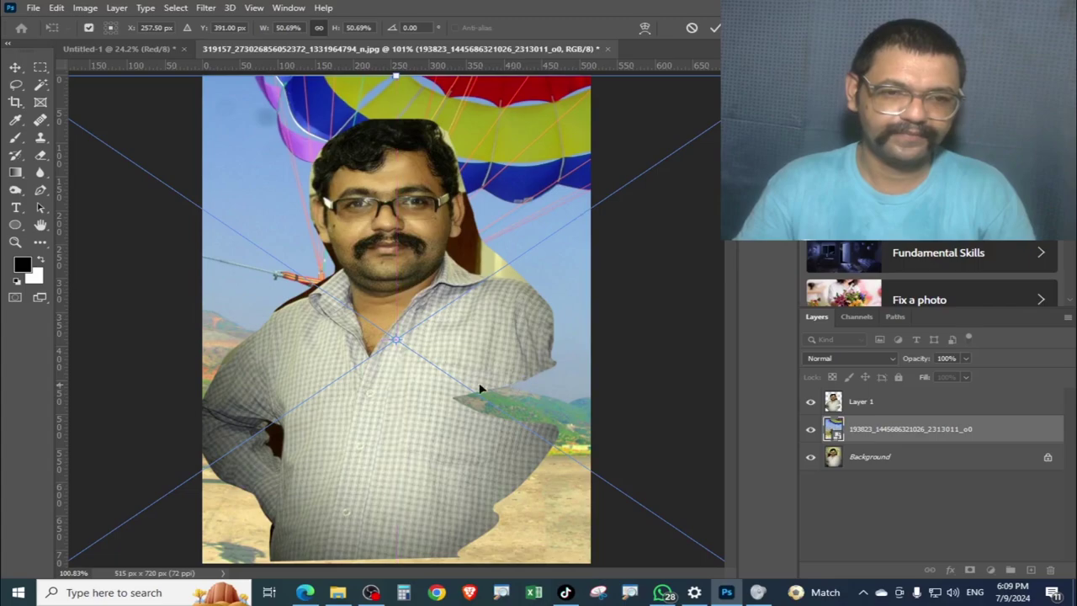
pyautogui.press('Return')
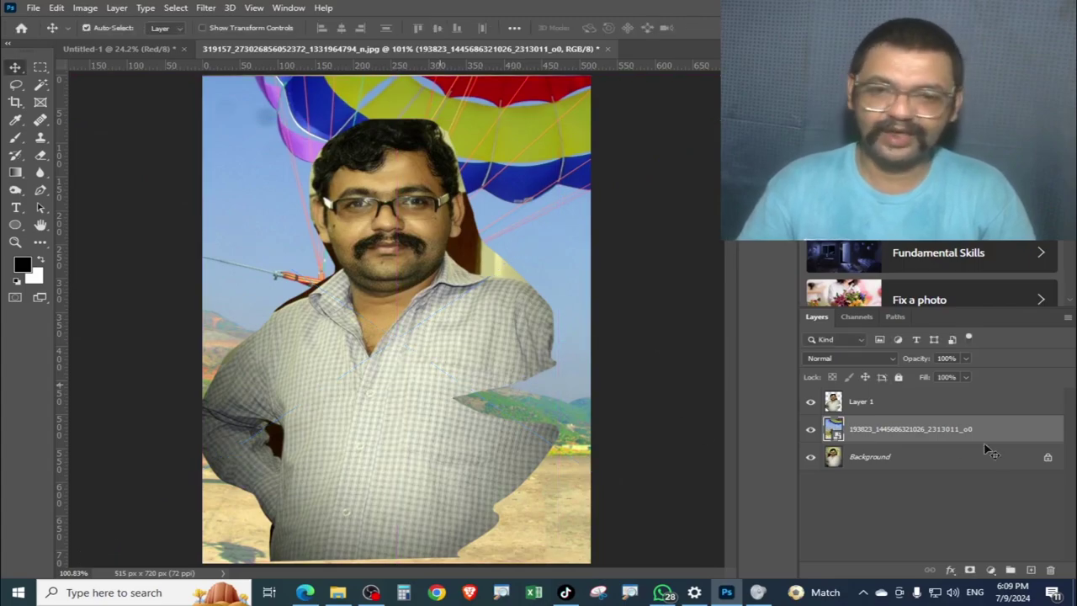
pyautogui.click(810, 430)
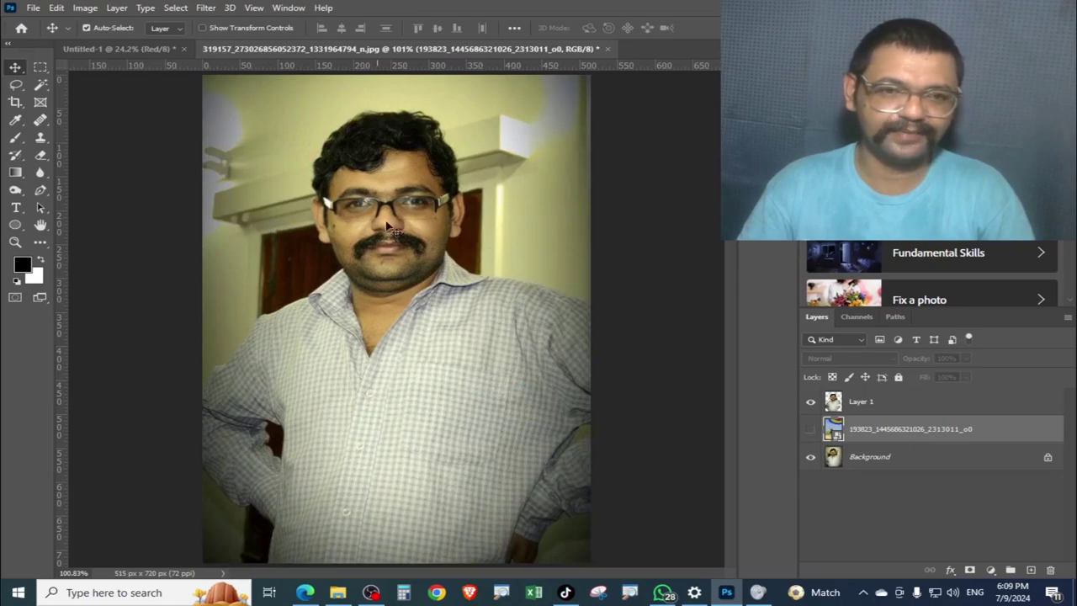
pyautogui.click(810, 429)
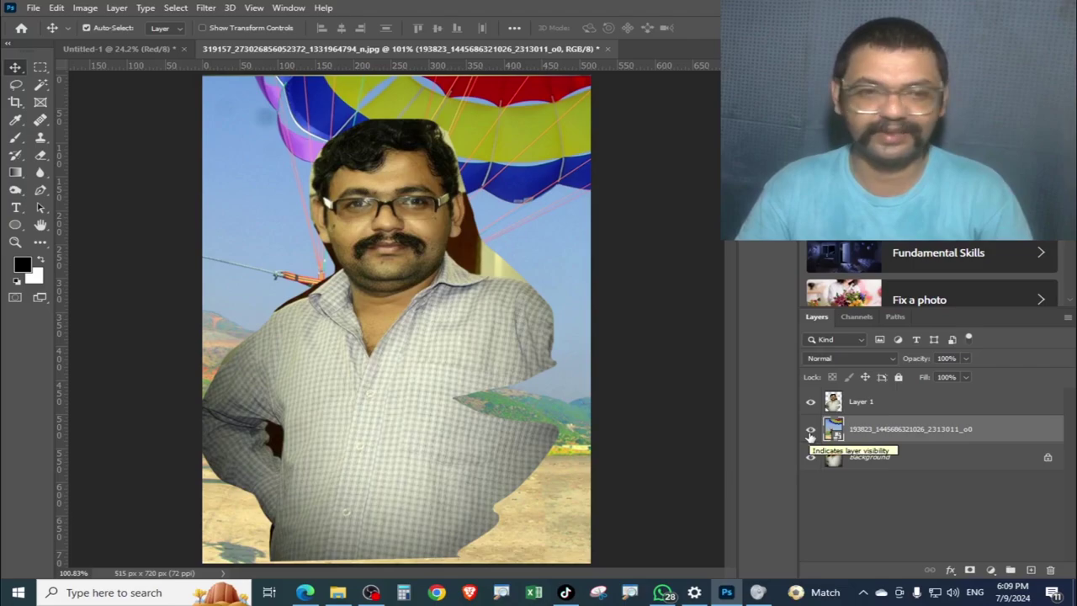
pyautogui.click(811, 429)
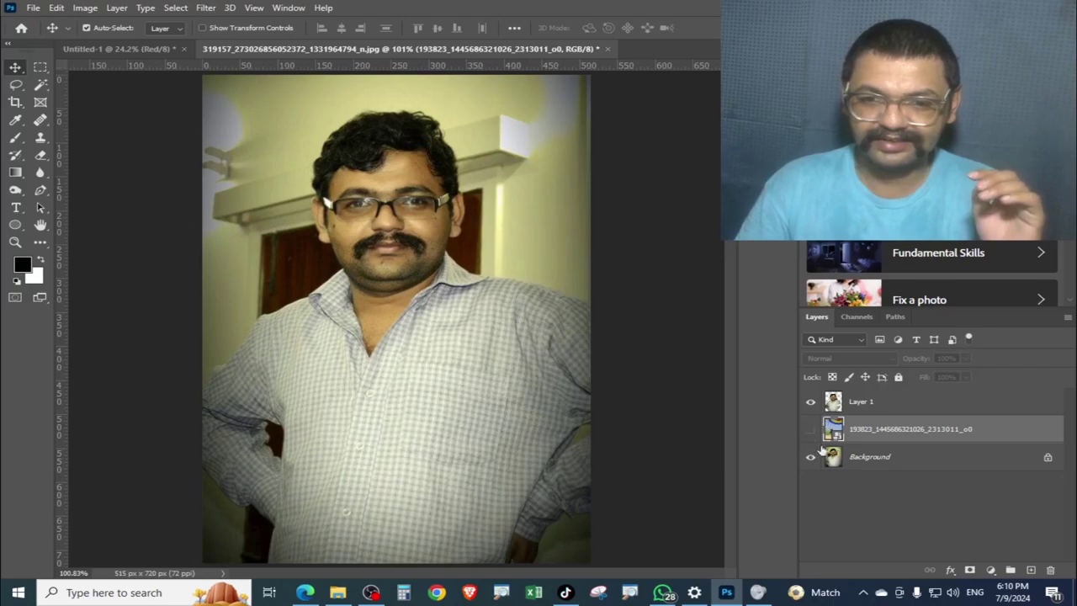
pyautogui.click(850, 404)
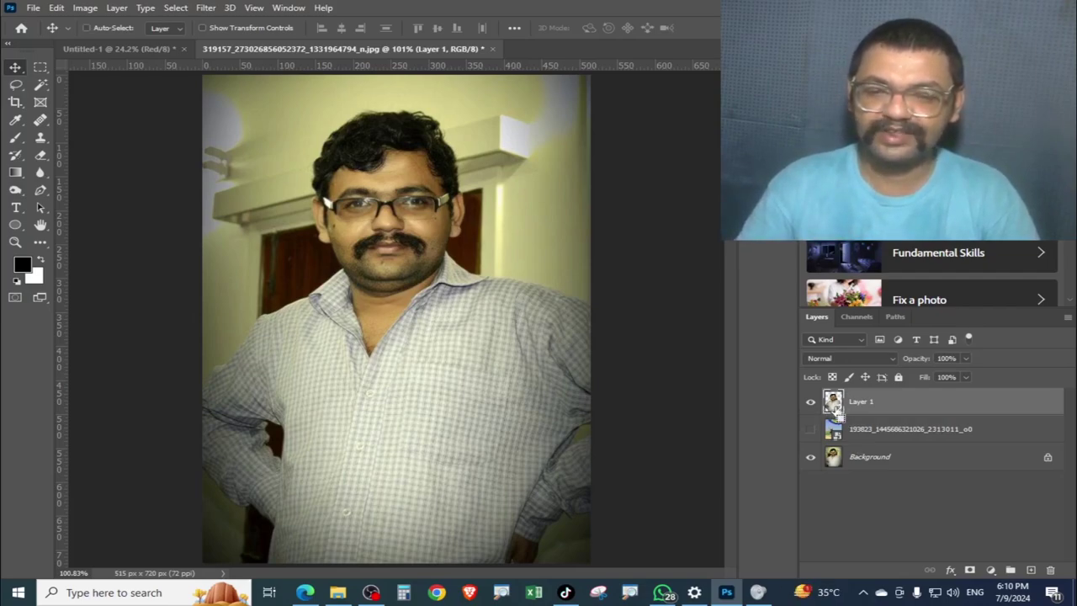
pyautogui.keyDown('ctrl'); pyautogui.click(833, 404); pyautogui.keyUp('ctrl')
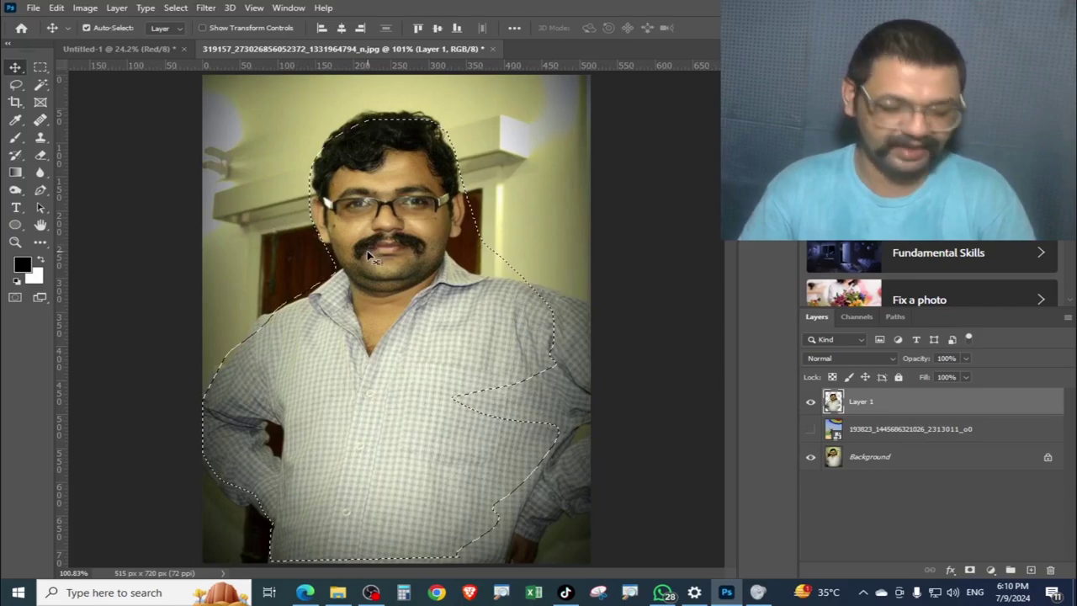
pyautogui.hotkey('ctrl', 'd')
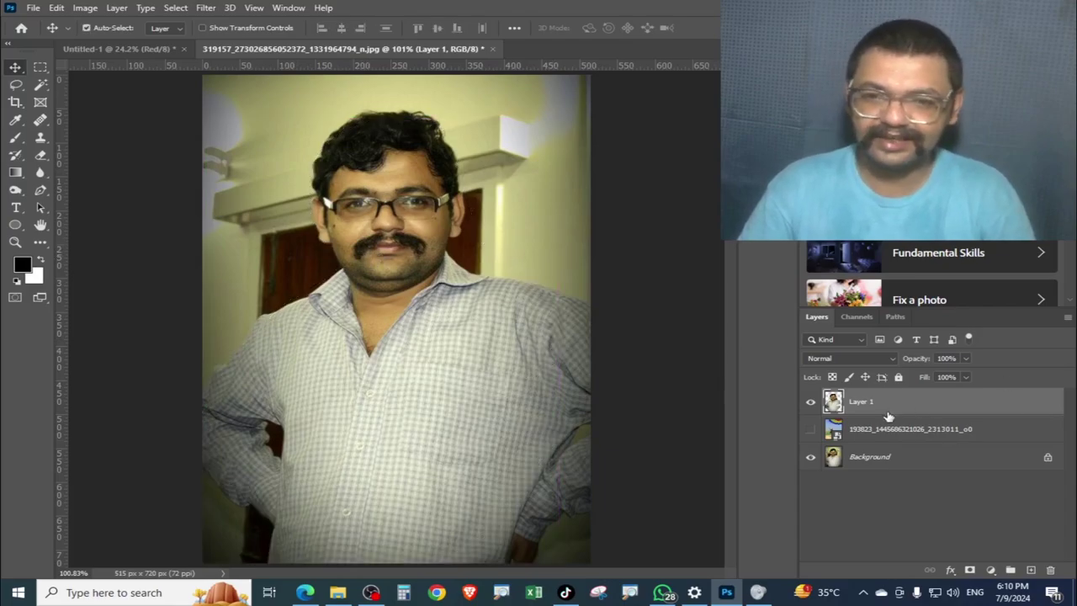
# Load Layer 1's pixels as a selection via Select Pixels on its thumbnail menu.
pyautogui.rightClick(903, 406)
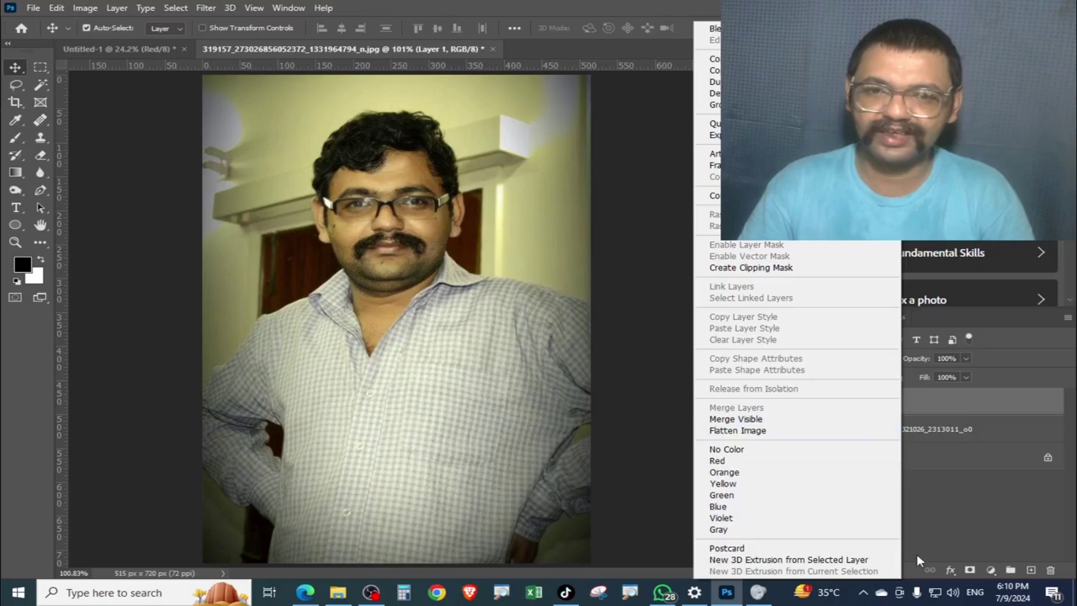
pyautogui.click(969, 535)
pyautogui.rightClick(839, 407)
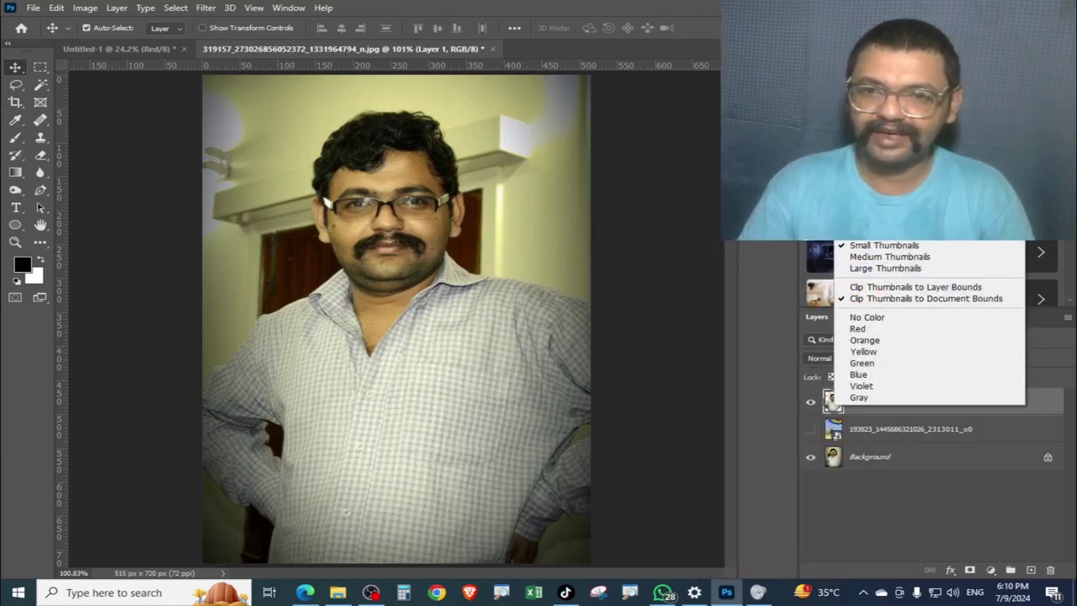
pyautogui.press('Escape')
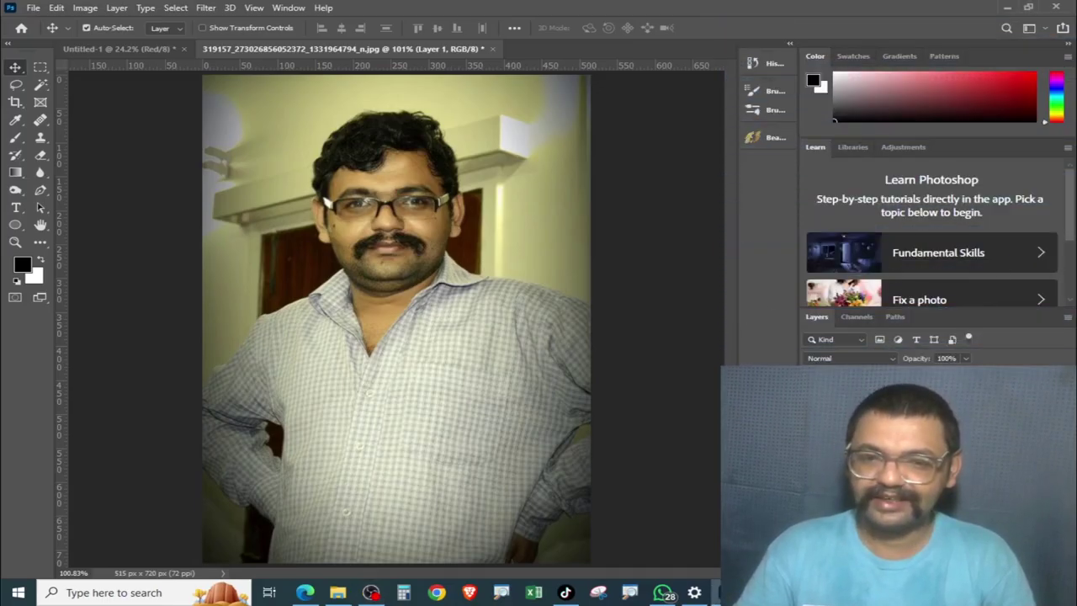
pyautogui.rightClick(837, 396)
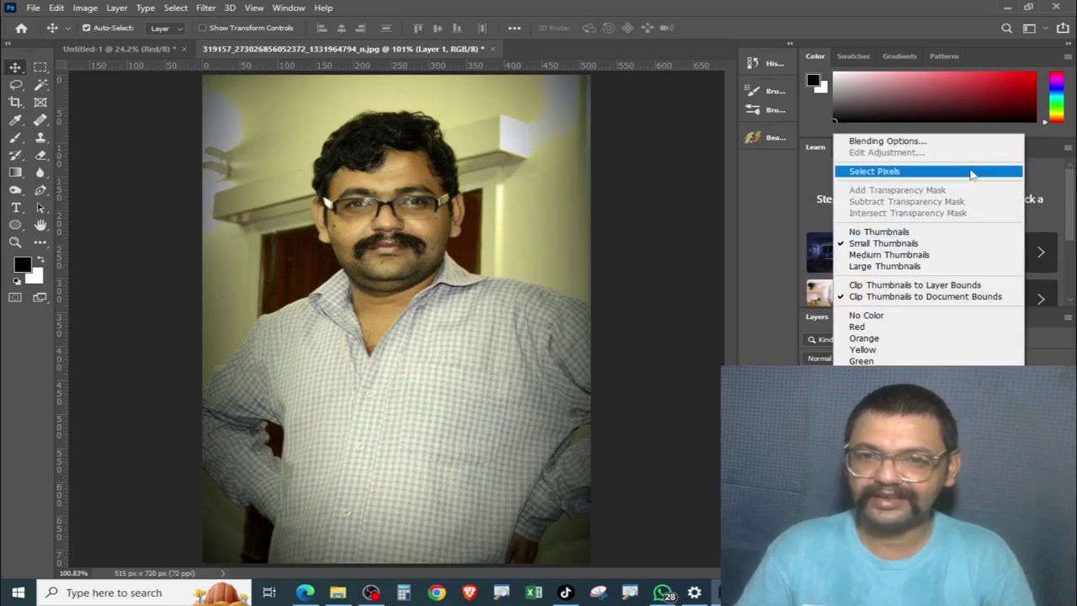
pyautogui.press('Escape')
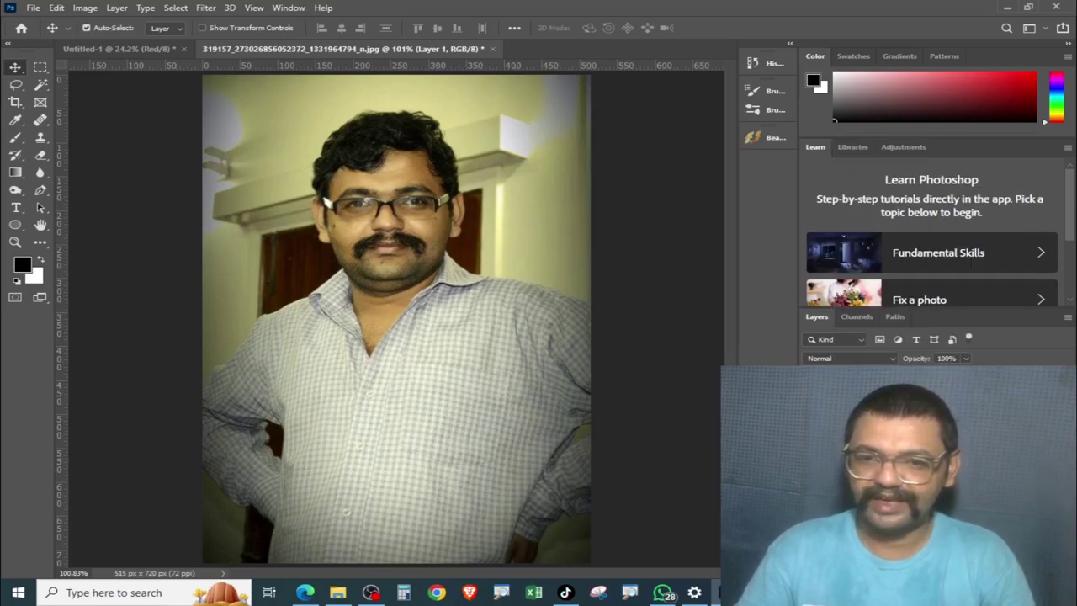
pyautogui.rightClick(949, 396)
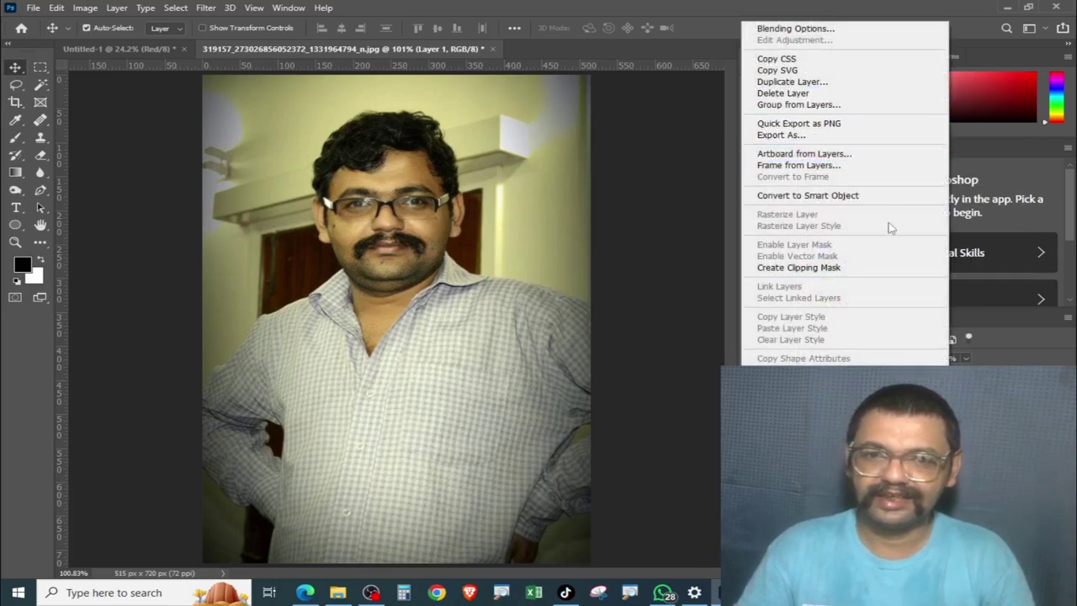
pyautogui.press('Escape')
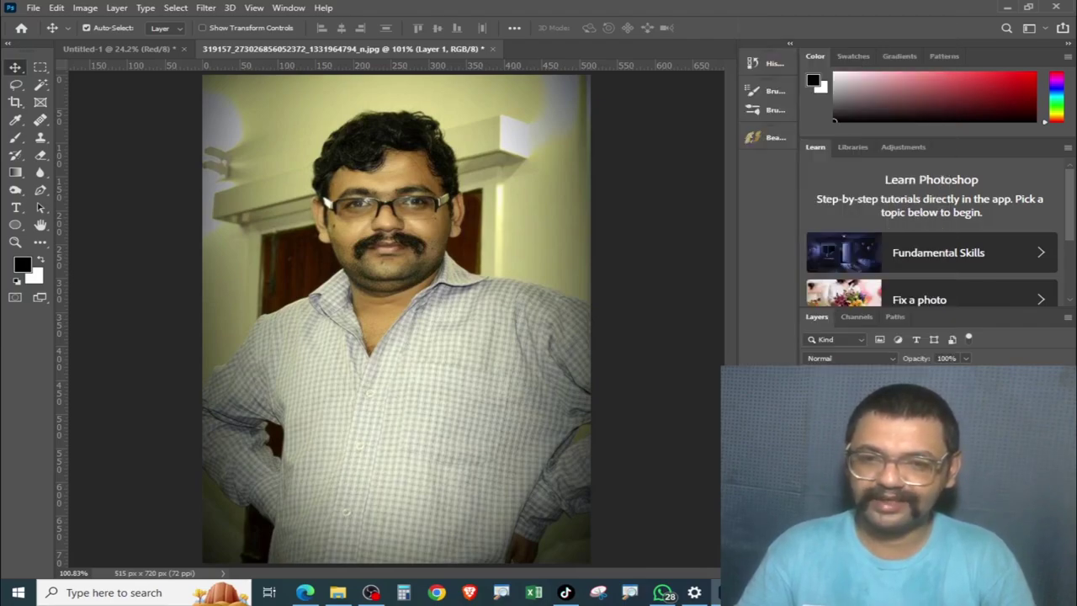
pyautogui.rightClick(881, 391)
pyautogui.press('Escape')
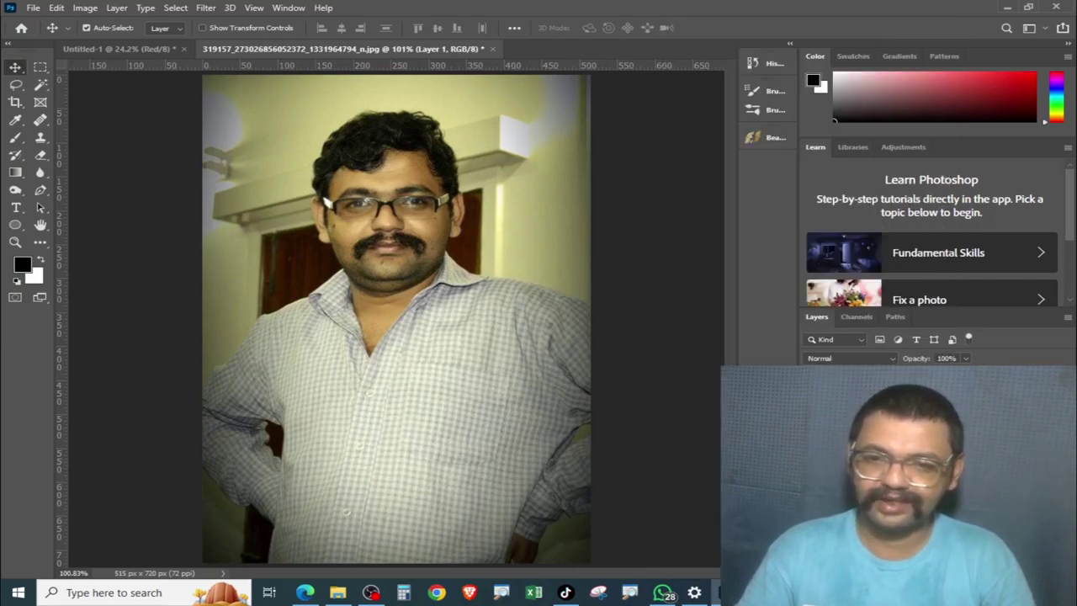
pyautogui.rightClick(834, 387)
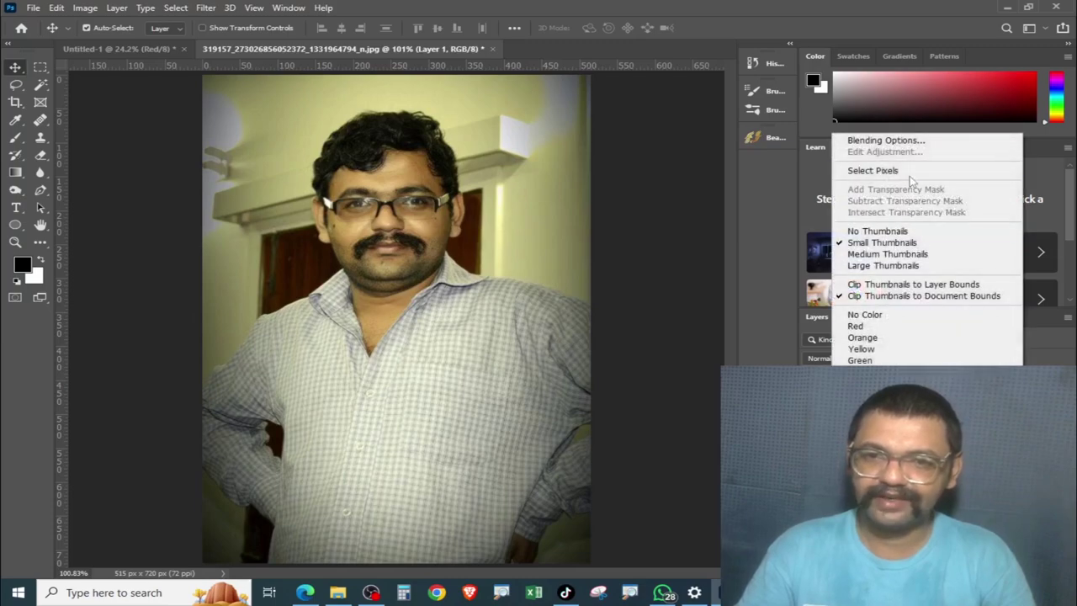
pyautogui.click(909, 172)
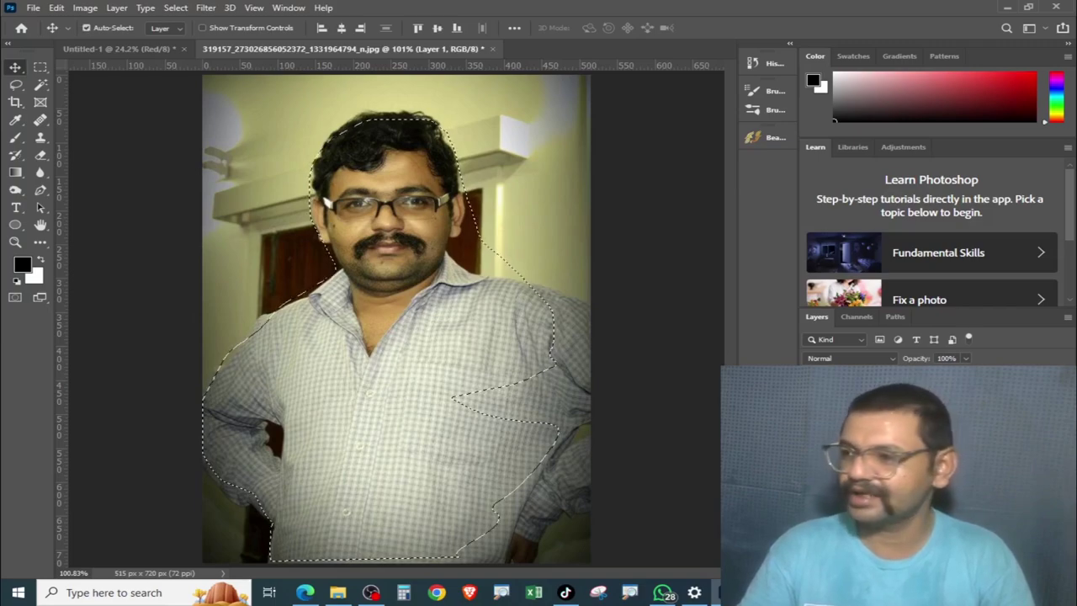
# Reselect the man's outline and compare it against the parachute and room backgrounds.
pyautogui.hotkey('ctrl', 'd')
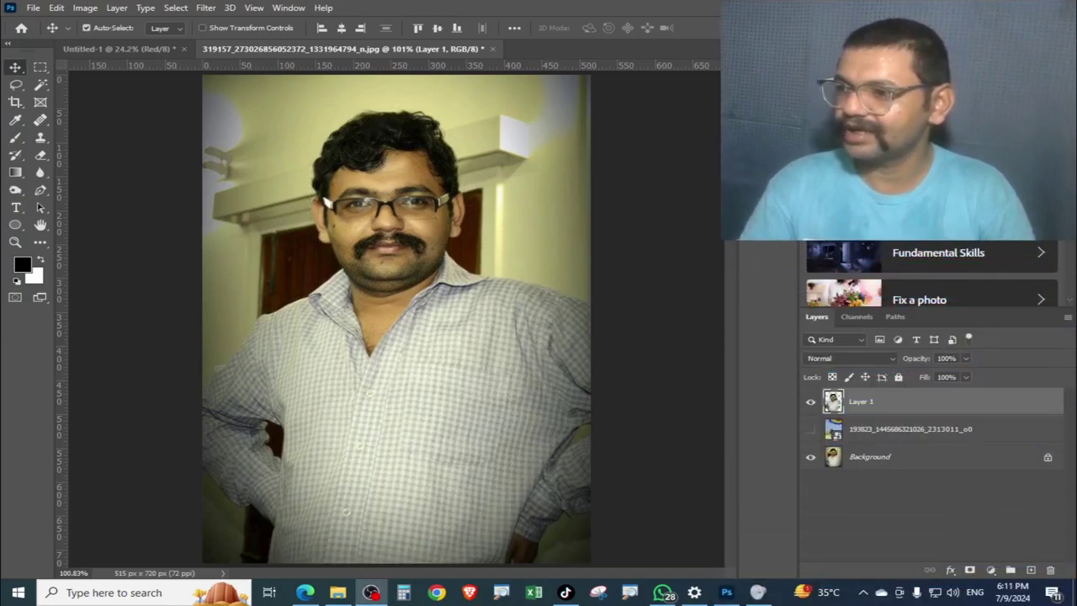
pyautogui.hotkey('ctrl', 'shift', 'd')
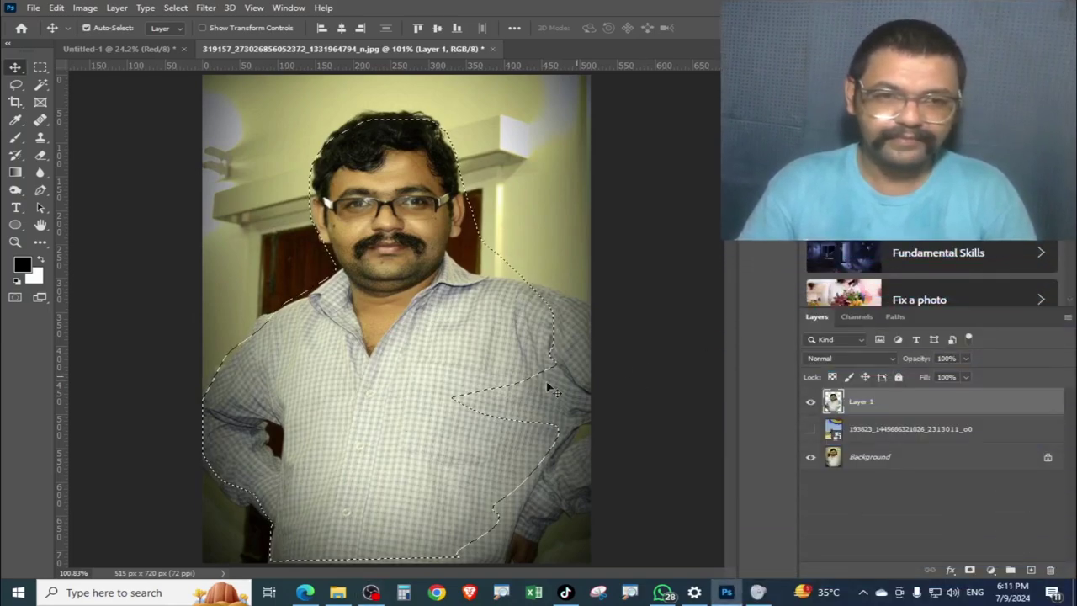
pyautogui.click(811, 431)
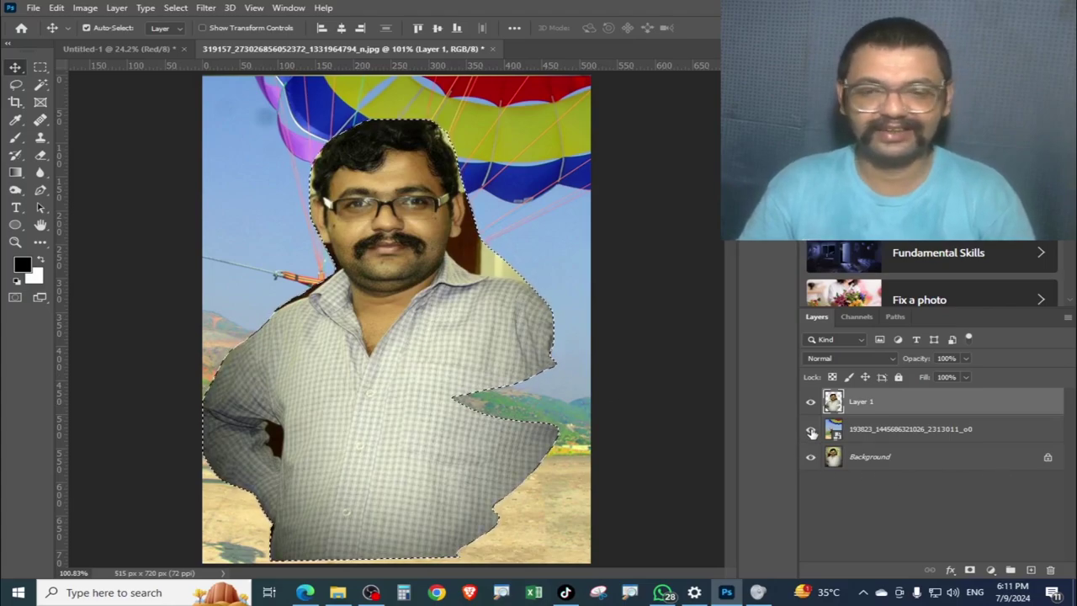
pyautogui.click(810, 429)
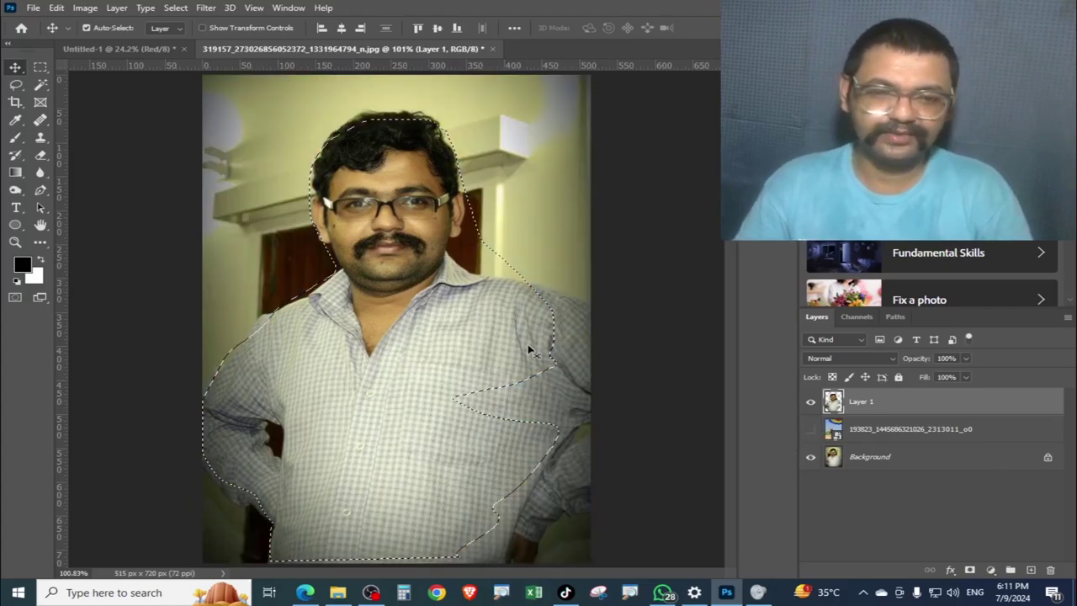
# Inspect the collar and shoulder edges at 200%, fit to screen, and open the Lasso flyout.
pyautogui.hotkey('ctrl', '+')
pyautogui.hotkey('ctrl', '+')
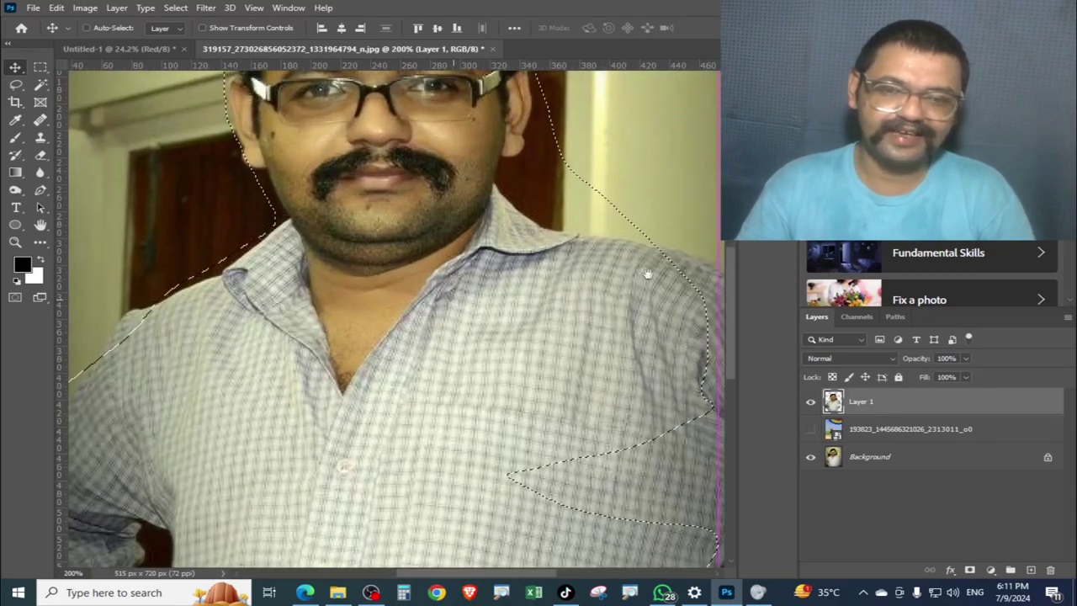
pyautogui.moveTo(455, 304)
pyautogui.mouseDown()
pyautogui.moveTo(391, 346)
pyautogui.moveTo(315, 480)
pyautogui.moveTo(310, 526)
pyautogui.mouseUp()
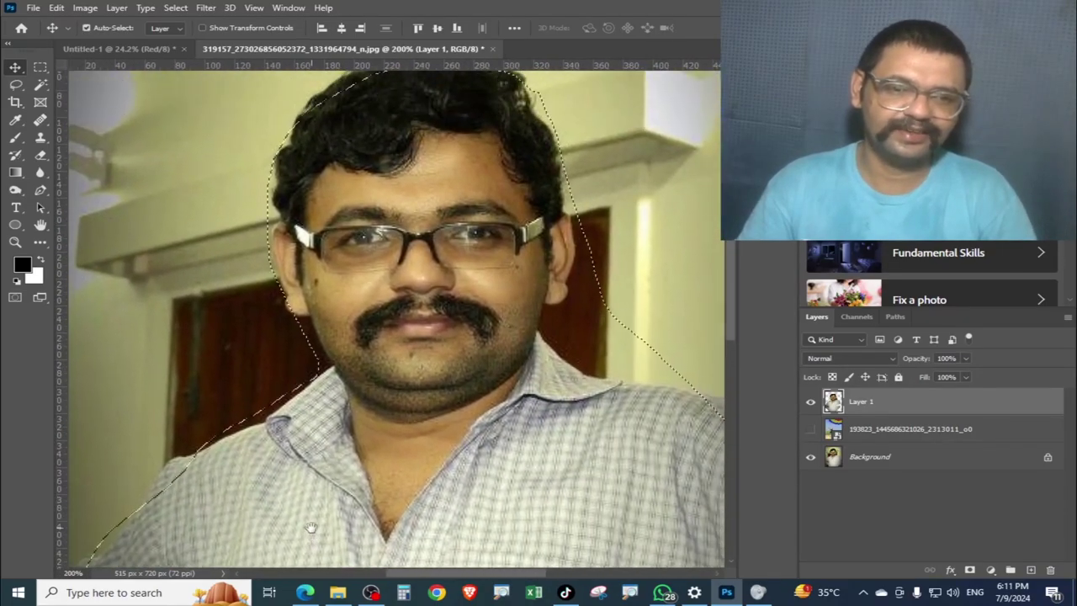
pyautogui.hotkey('ctrl', '0')
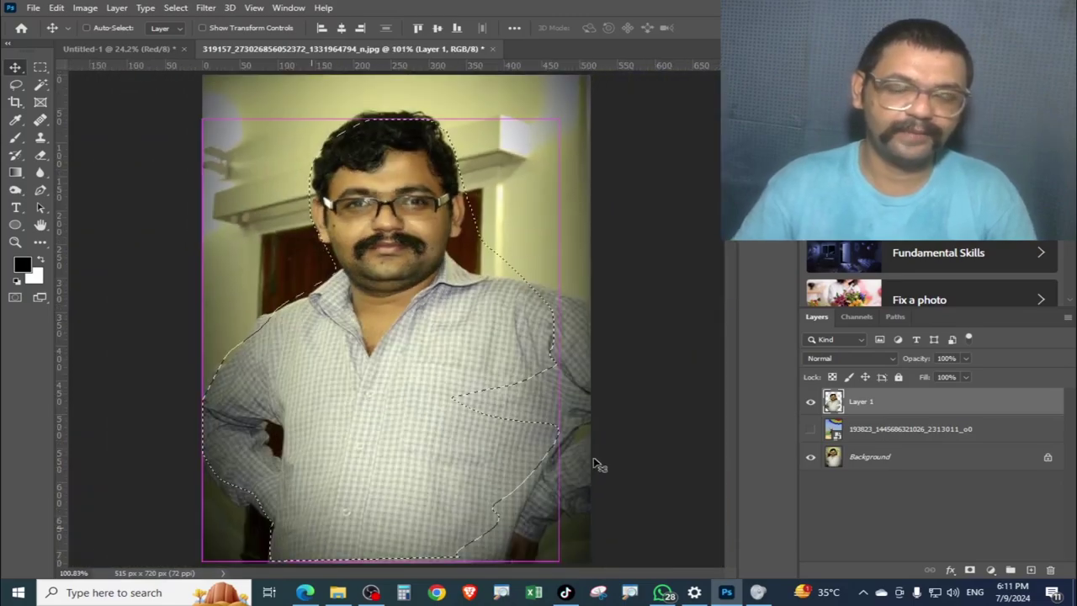
pyautogui.click(17, 86)
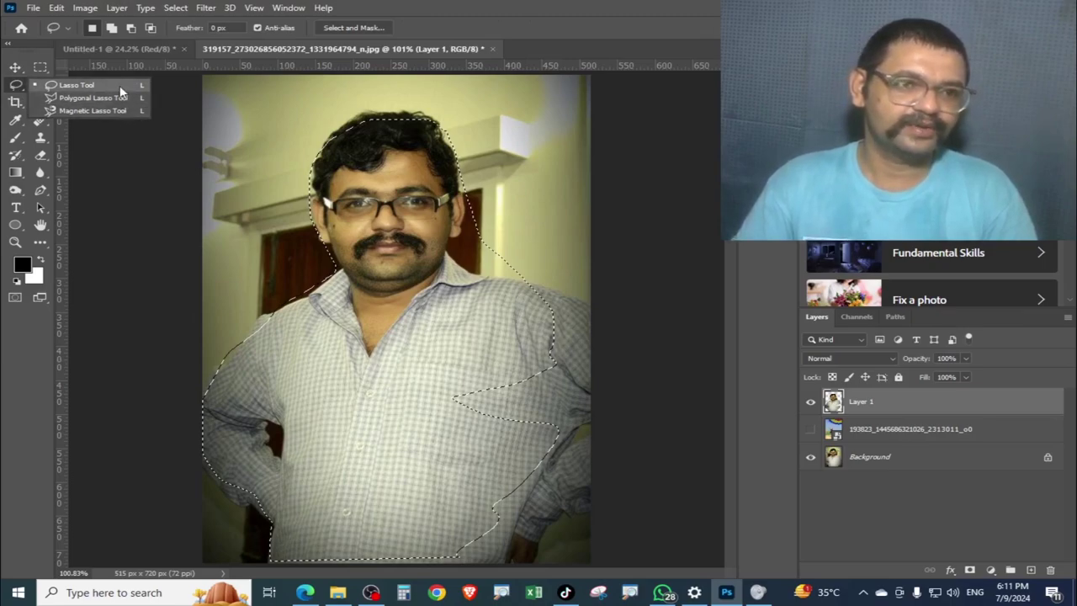
pyautogui.click(119, 85)
pyautogui.click(257, 207)
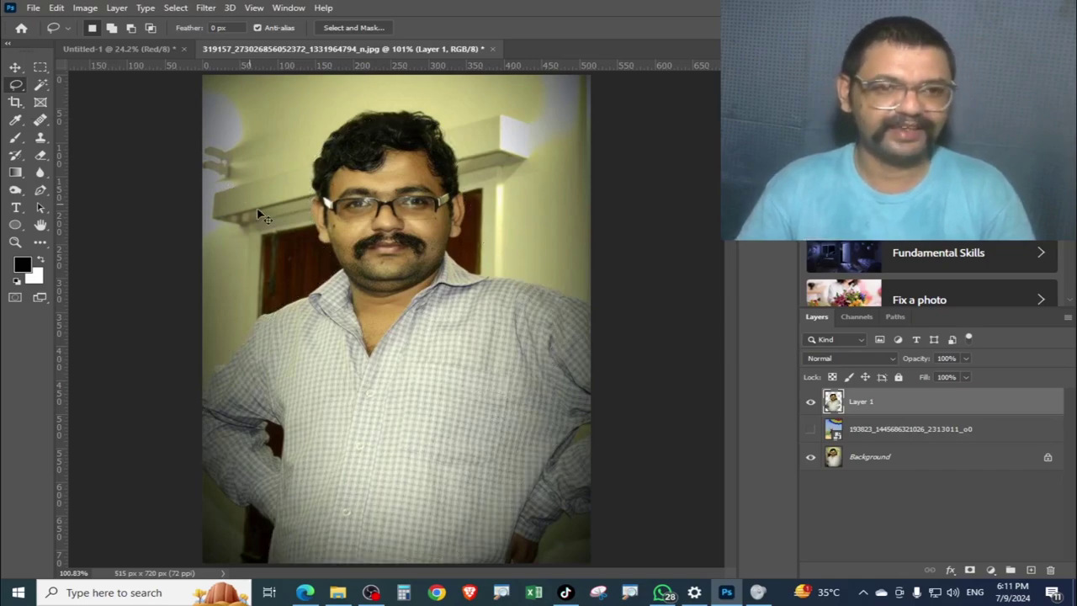
pyautogui.moveTo(337, 137); pyautogui.dragTo(434, 153)
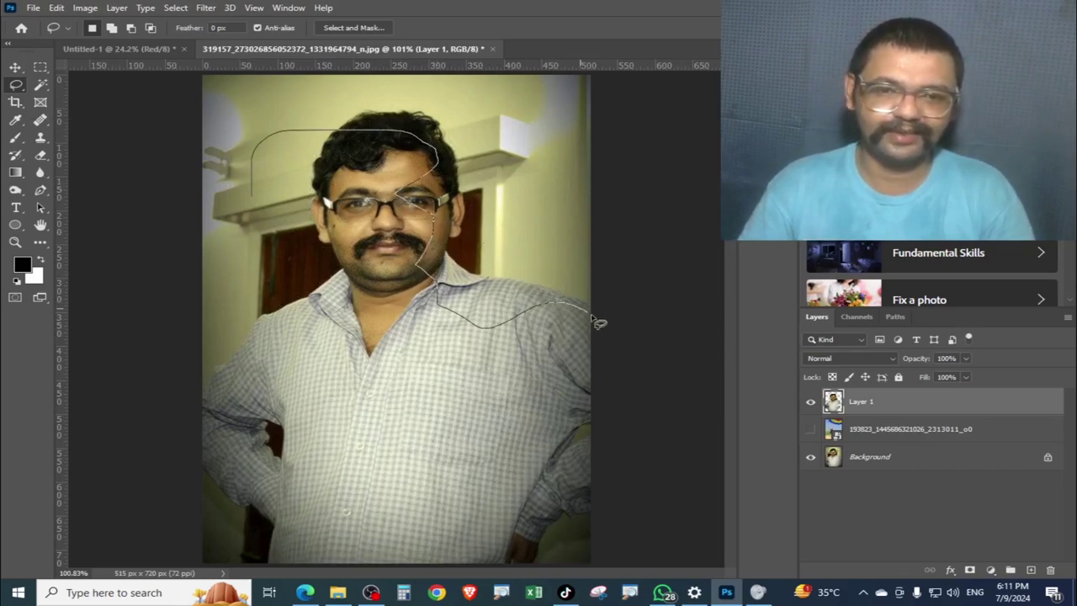
pyautogui.moveTo(592, 322)
pyautogui.mouseDown()
pyautogui.moveTo(606, 468)
pyautogui.moveTo(579, 545)
pyautogui.mouseUp()
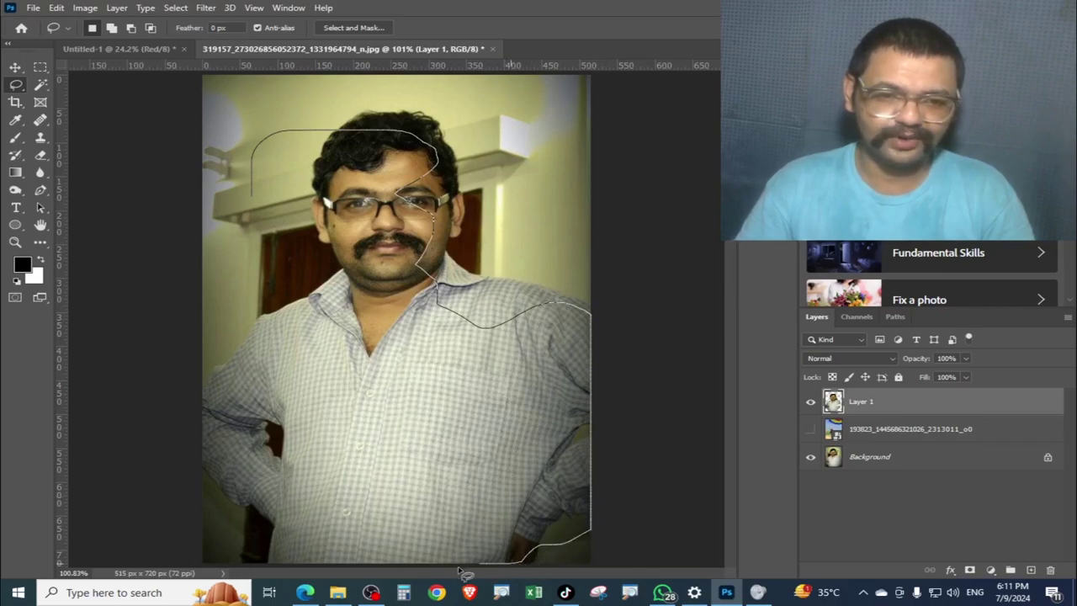
pyautogui.moveTo(462, 572); pyautogui.dragTo(287, 580)
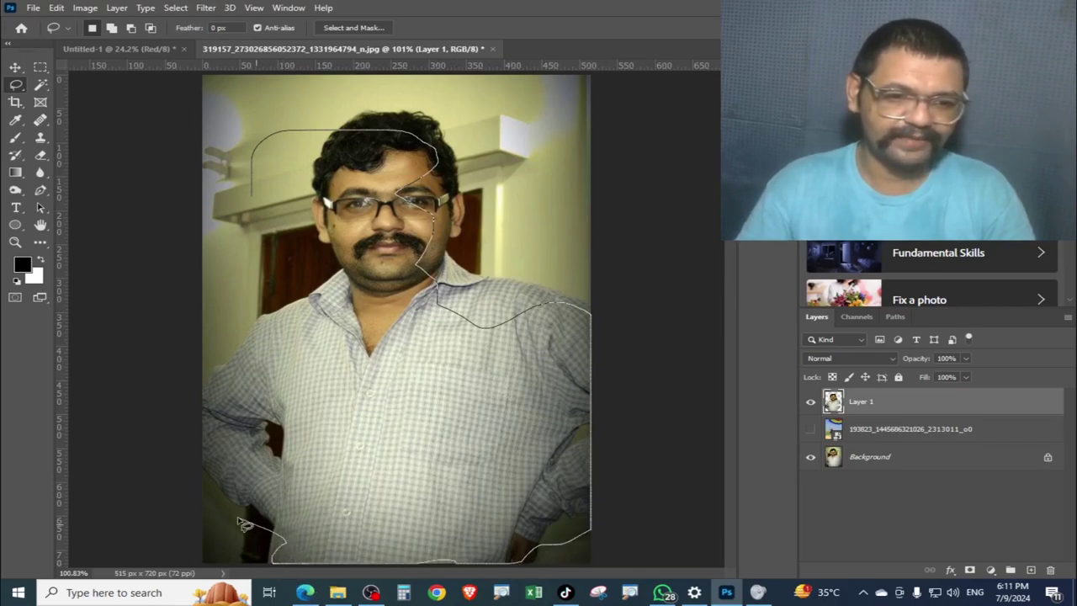
pyautogui.moveTo(242, 524); pyautogui.dragTo(192, 460)
pyautogui.moveTo(221, 202); pyautogui.dragTo(217, 204)
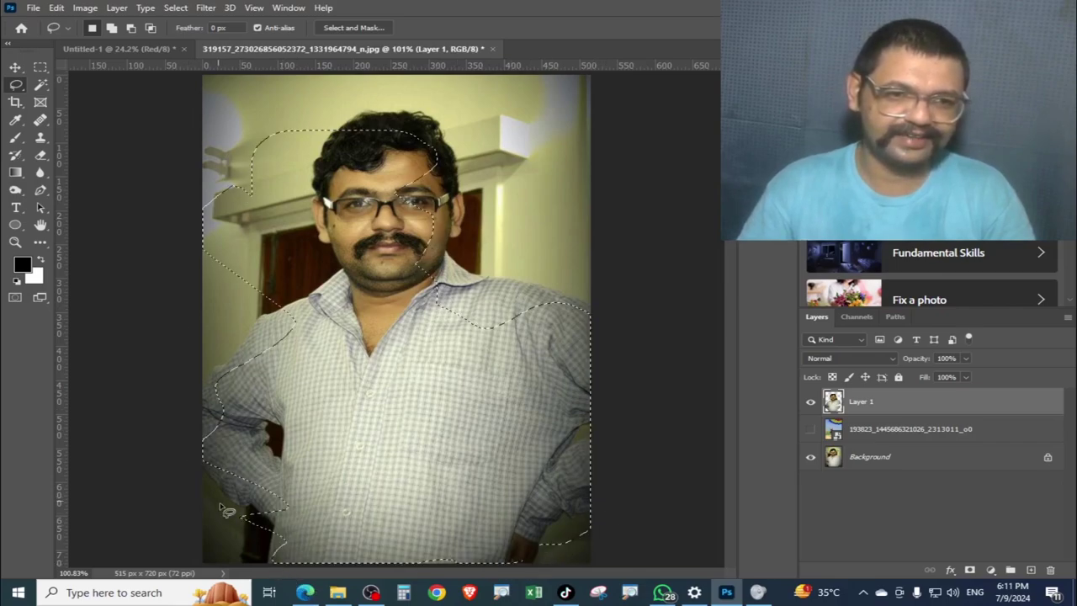
pyautogui.hotkey('ctrl', 'd')
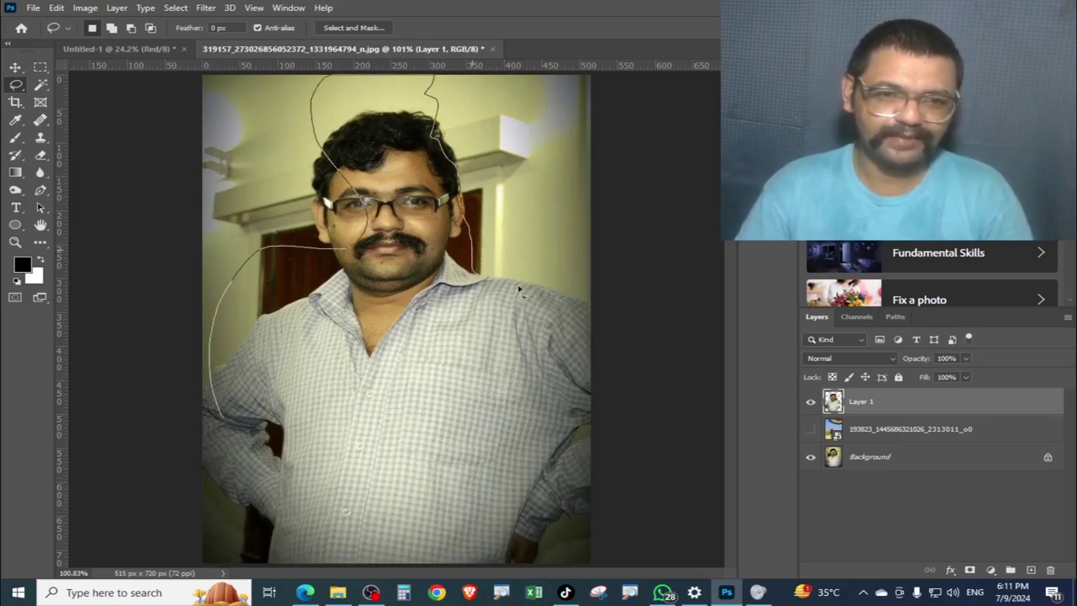
pyautogui.moveTo(609, 392); pyautogui.dragTo(616, 551)
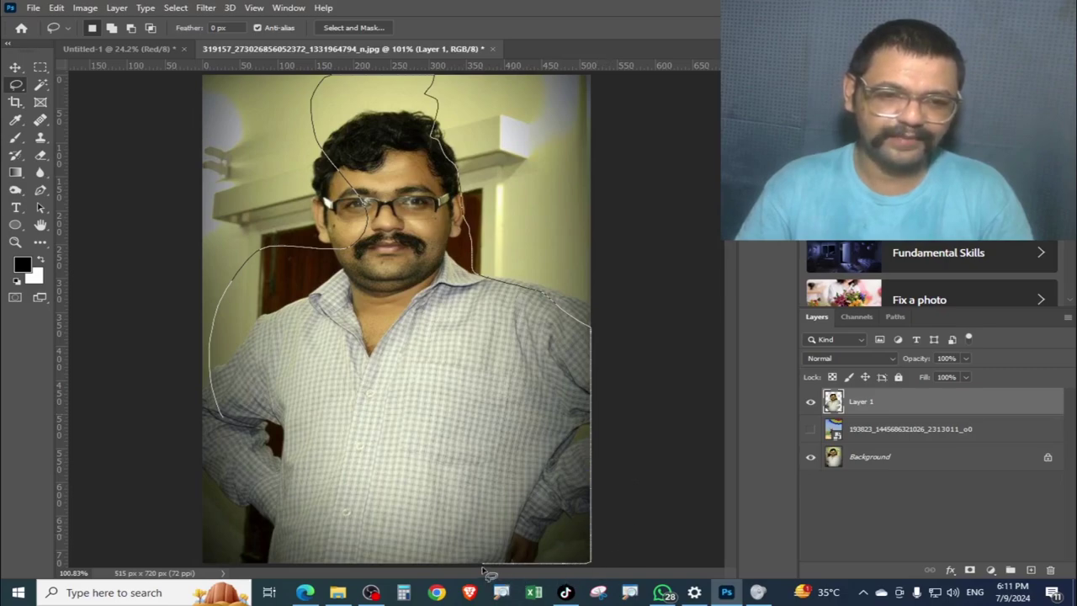
pyautogui.moveTo(486, 572); pyautogui.dragTo(490, 540)
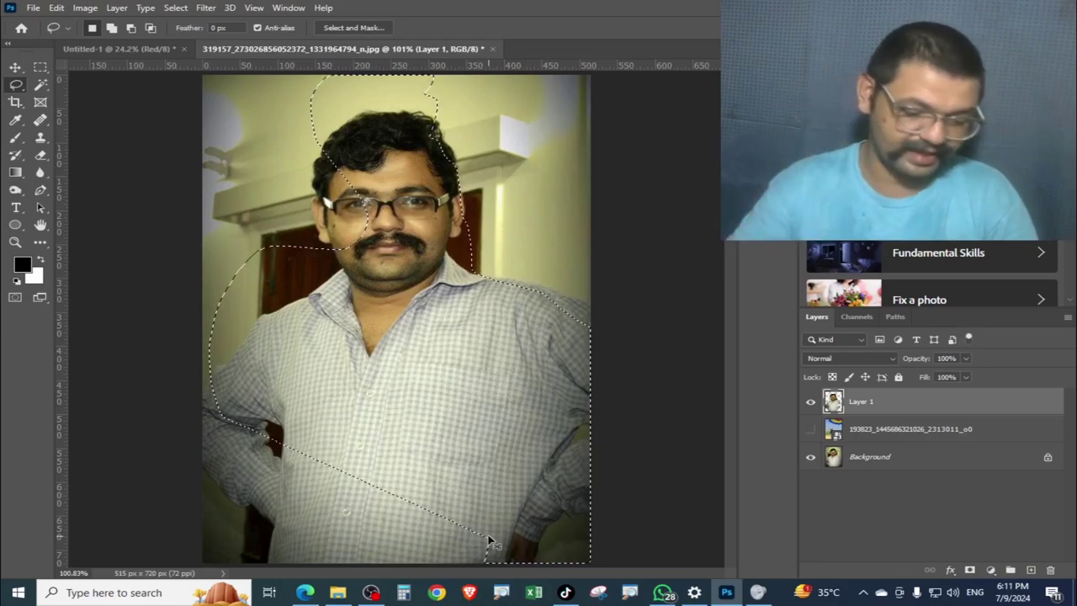
pyautogui.hotkey('ctrl', 'd')
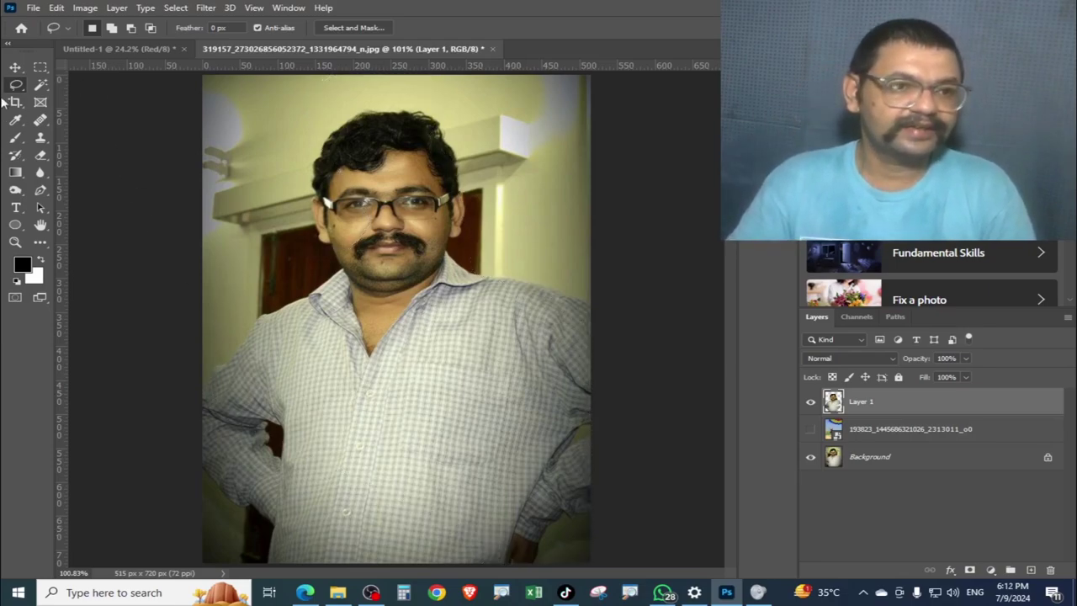
# Make the Polygonal Lasso Tool active, cycling lasso variants with Shift+L and the flyout.
pyautogui.rightClick(17, 85)
pyautogui.click(117, 95)
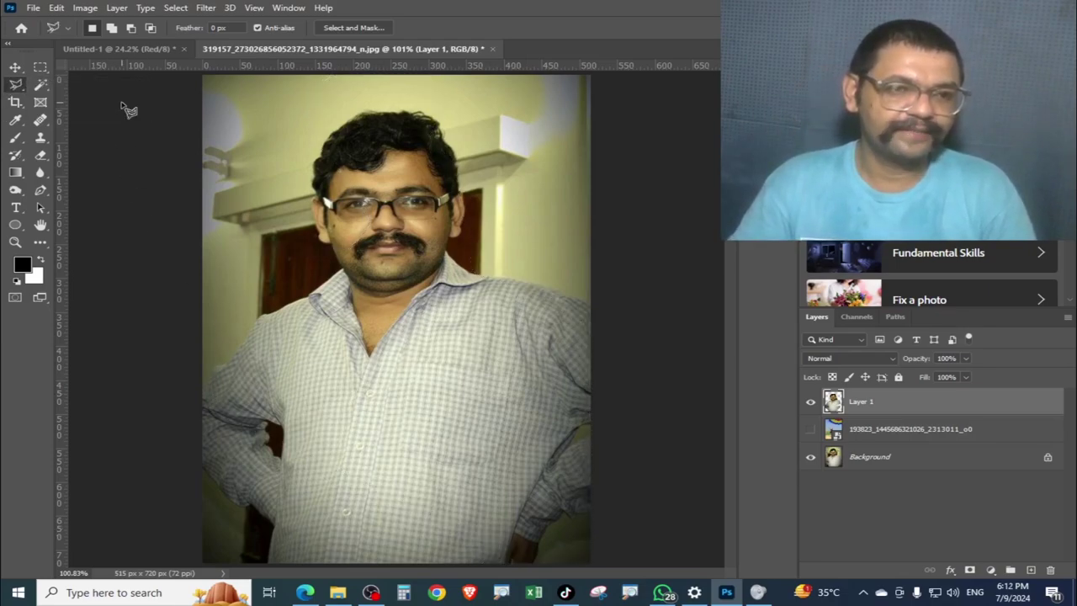
pyautogui.rightClick(16, 85)
pyautogui.click(84, 84)
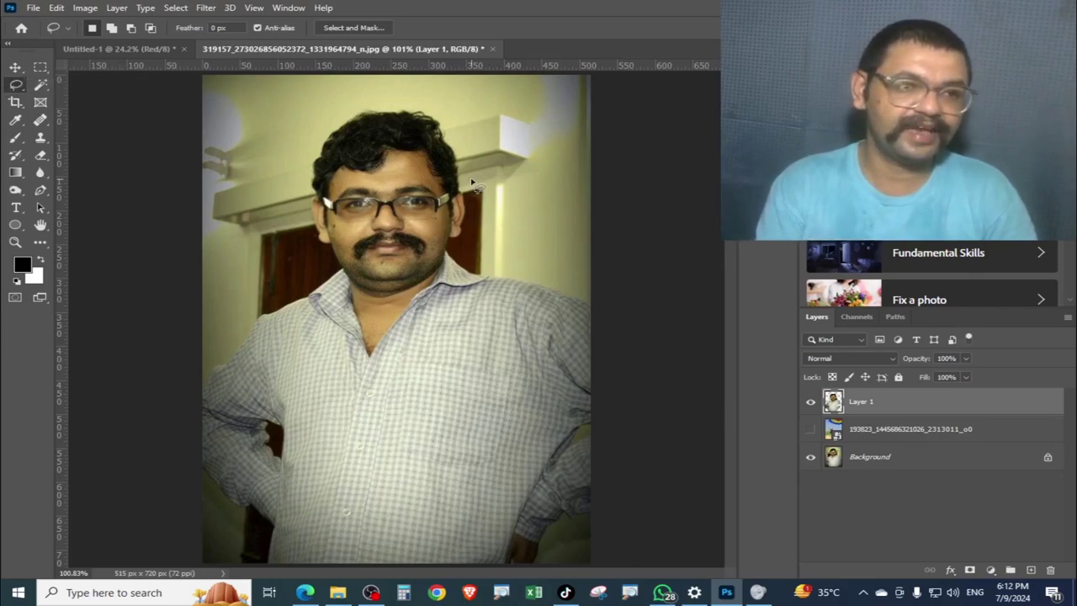
pyautogui.press('v')
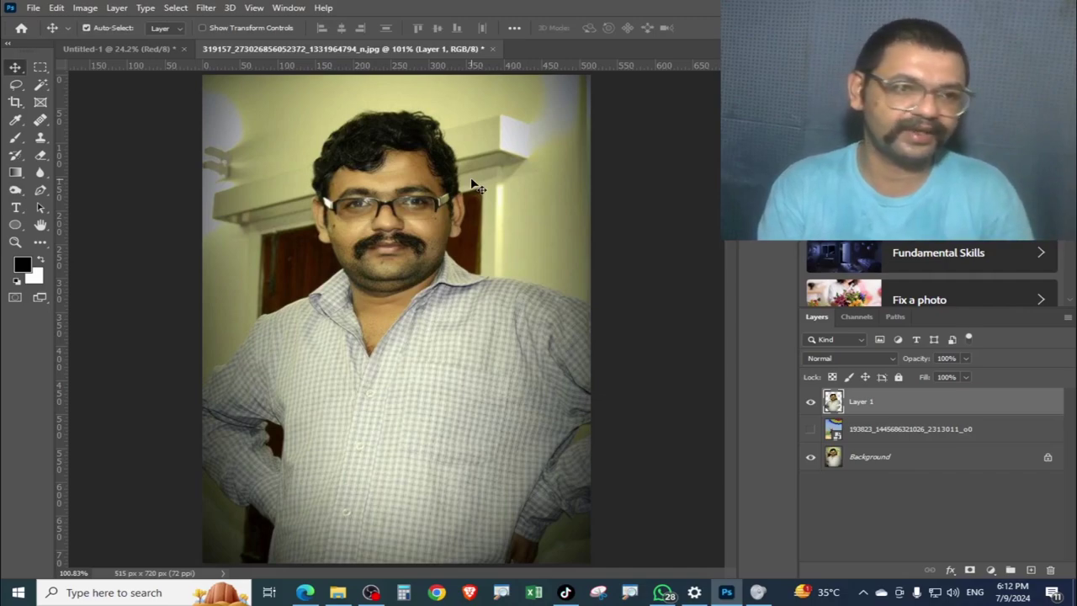
pyautogui.press('l')
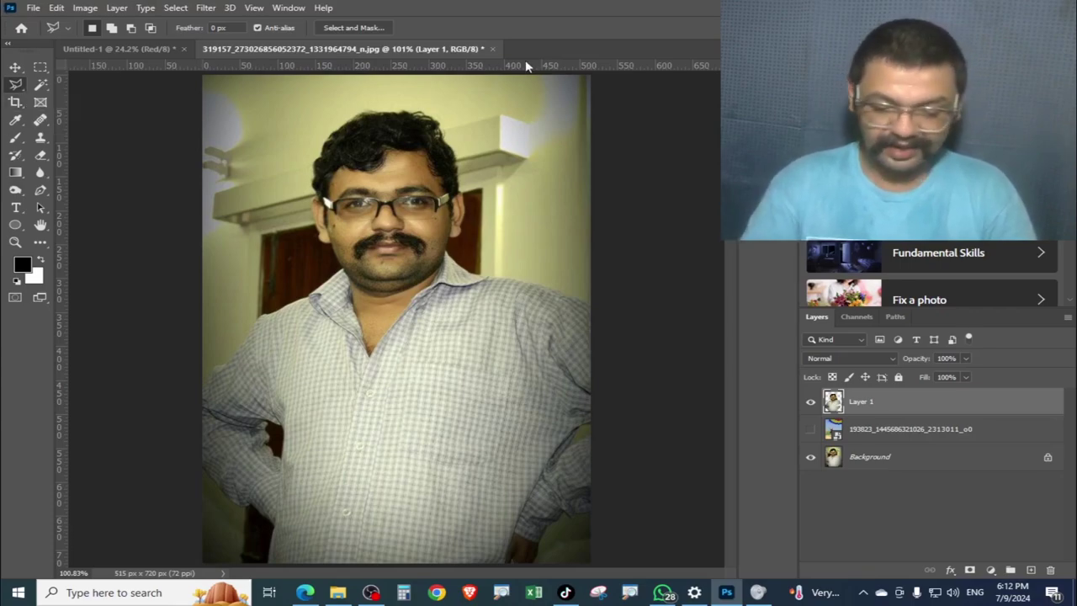
pyautogui.hotkey('shift', 'l')
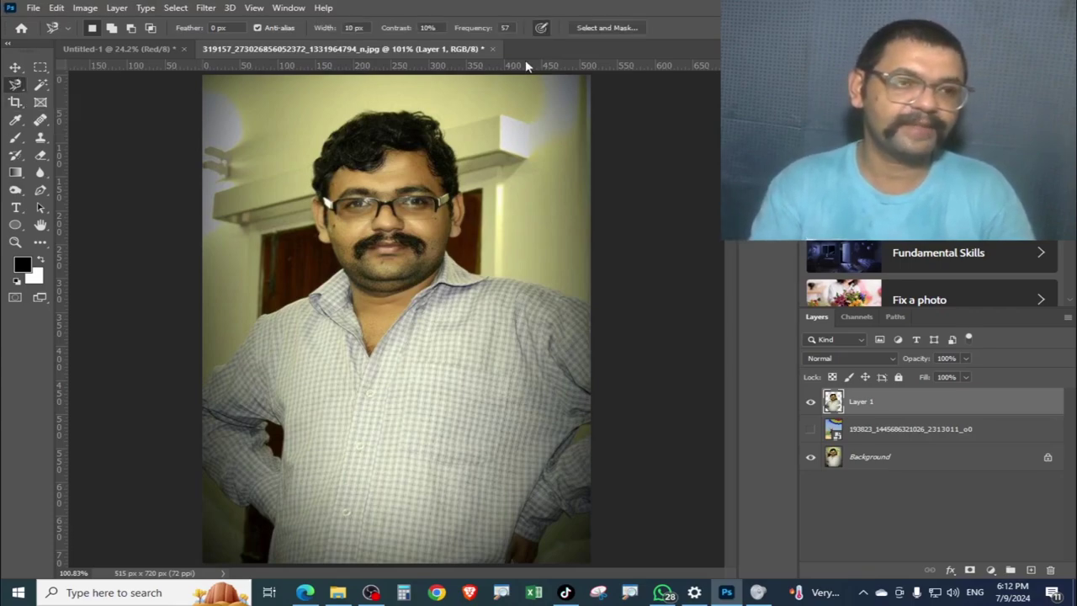
pyautogui.hotkey('shift', 'l')
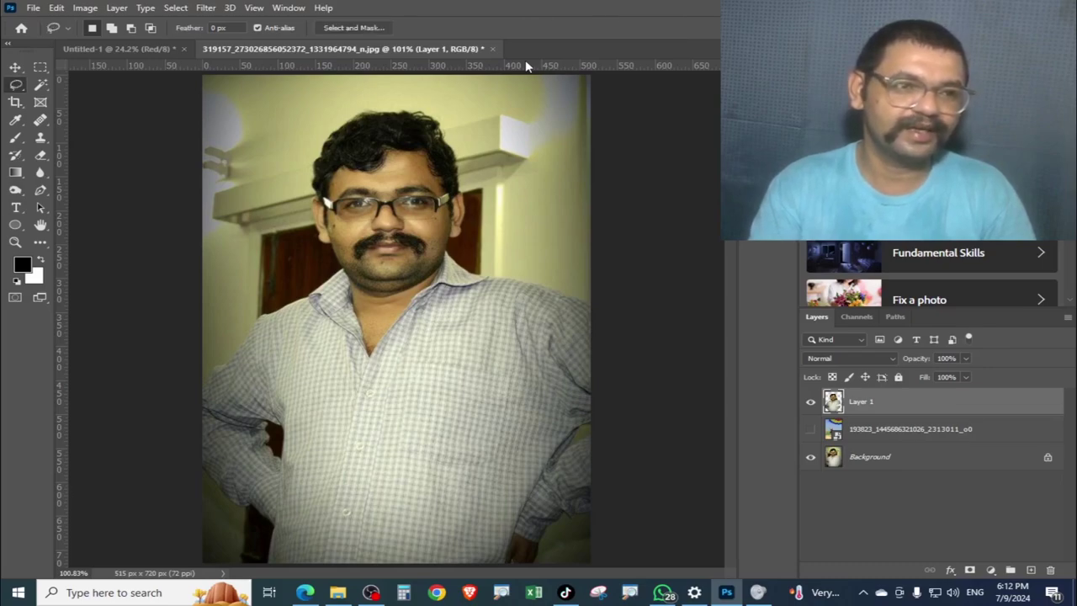
pyautogui.hotkey('shift', 'l')
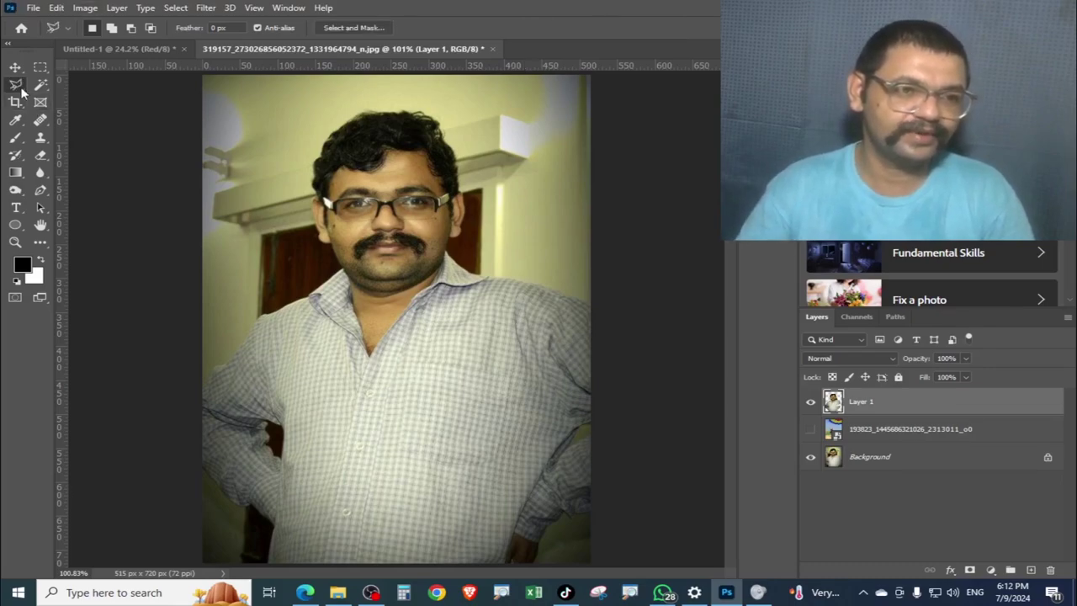
pyautogui.rightClick(21, 91)
pyautogui.click(101, 99)
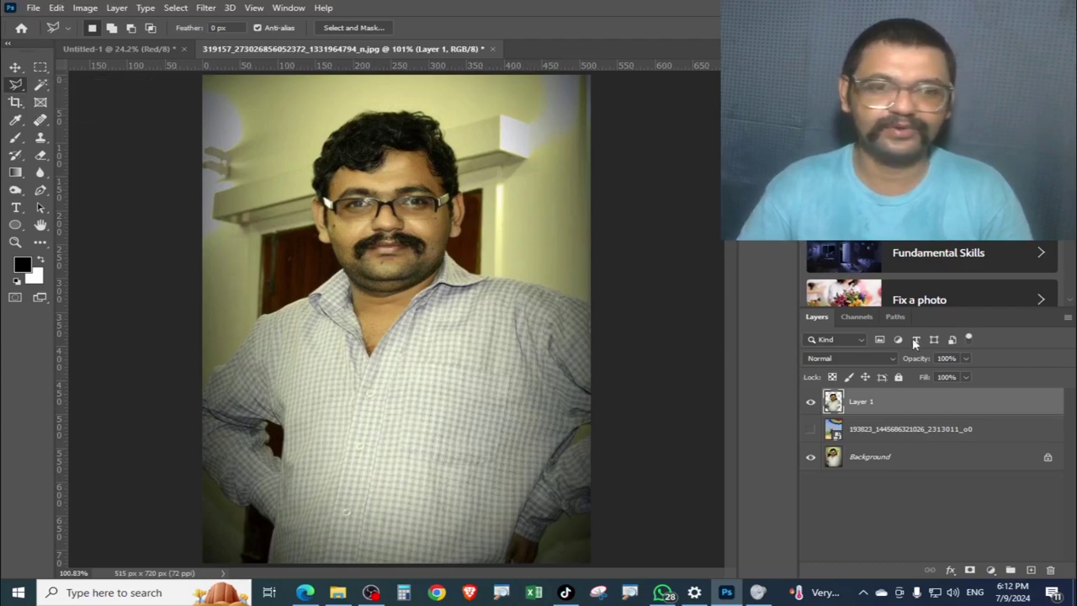
# Start the polygonal outline at the left arm, adding points up the arm, collar and glasses.
pyautogui.click(204, 388)
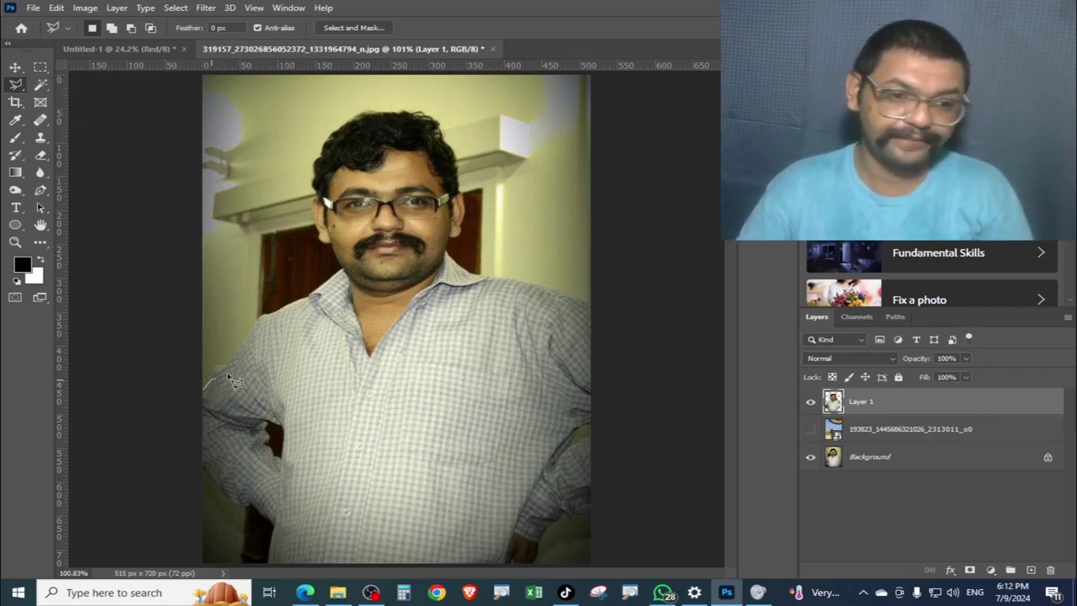
pyautogui.scroll(2, 217, 367)
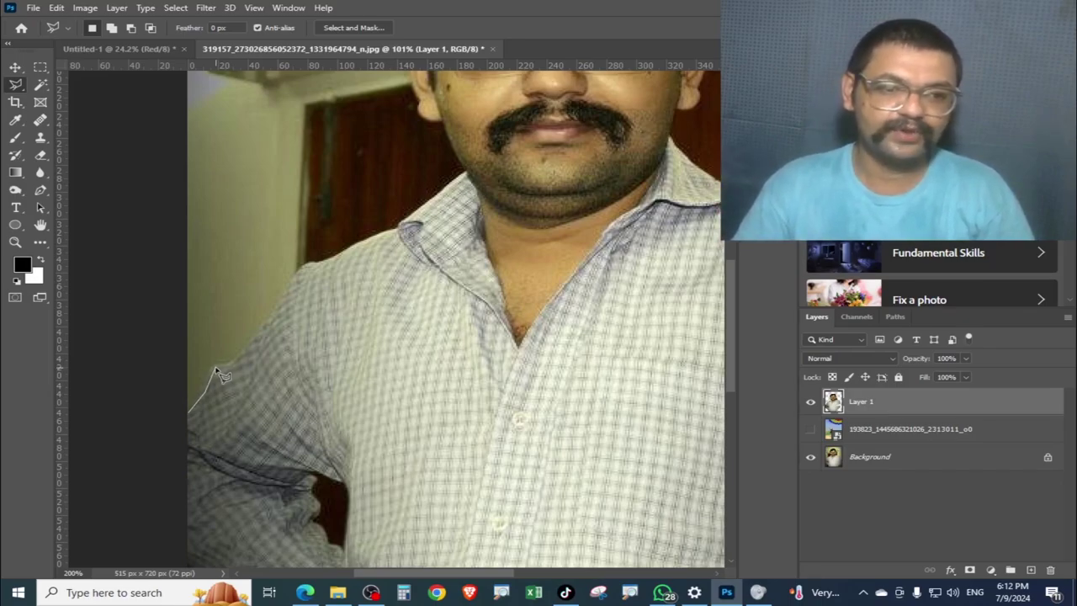
pyautogui.click(212, 367)
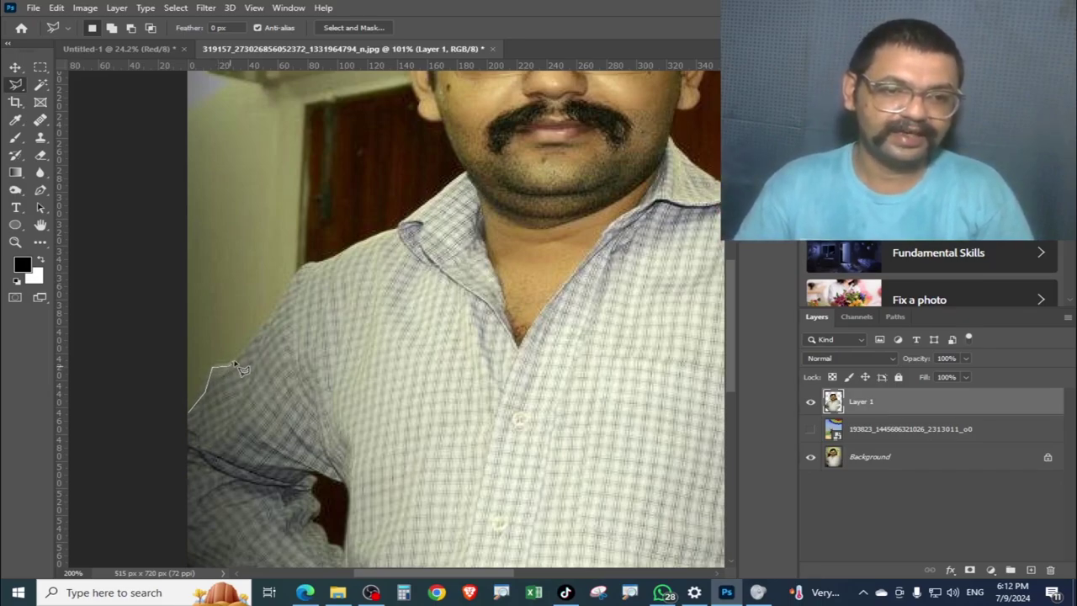
pyautogui.click(320, 262)
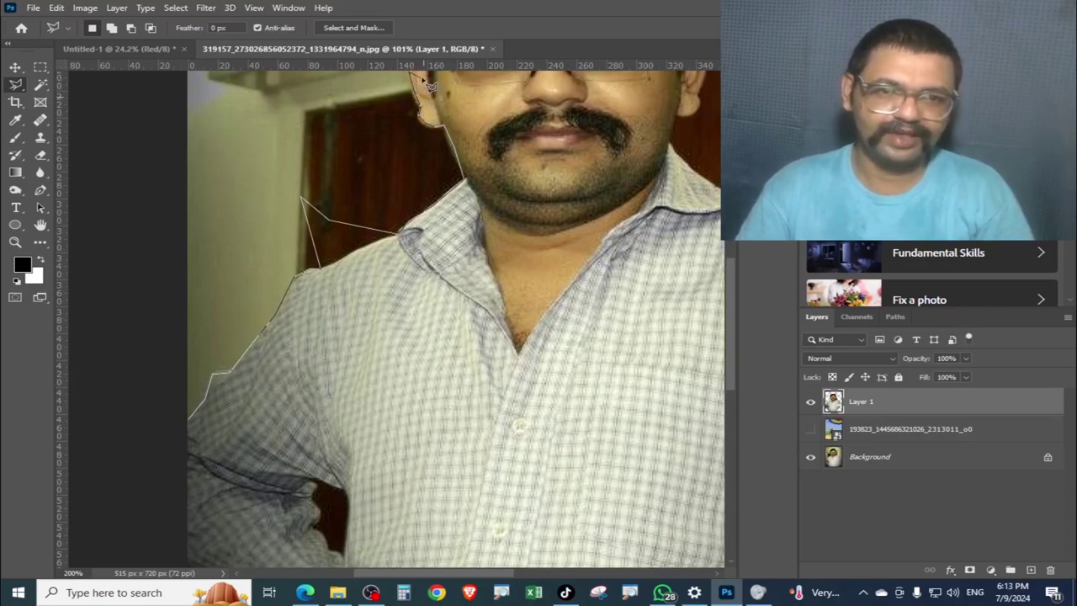
pyautogui.scroll(3, 421, 97)
pyautogui.scroll(3, 411, 109)
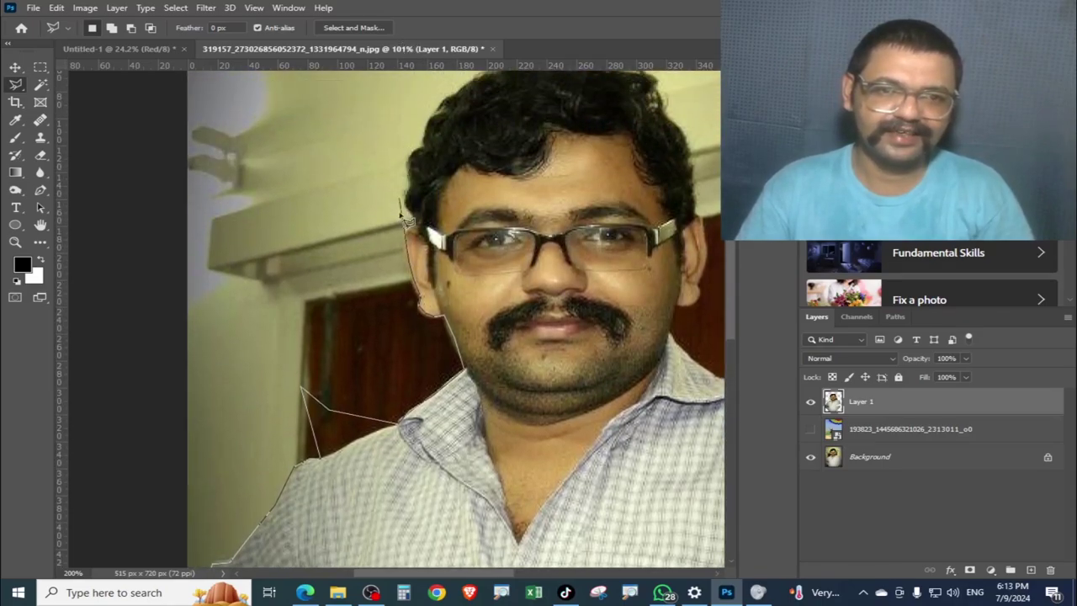
pyautogui.scroll(2, 417, 126)
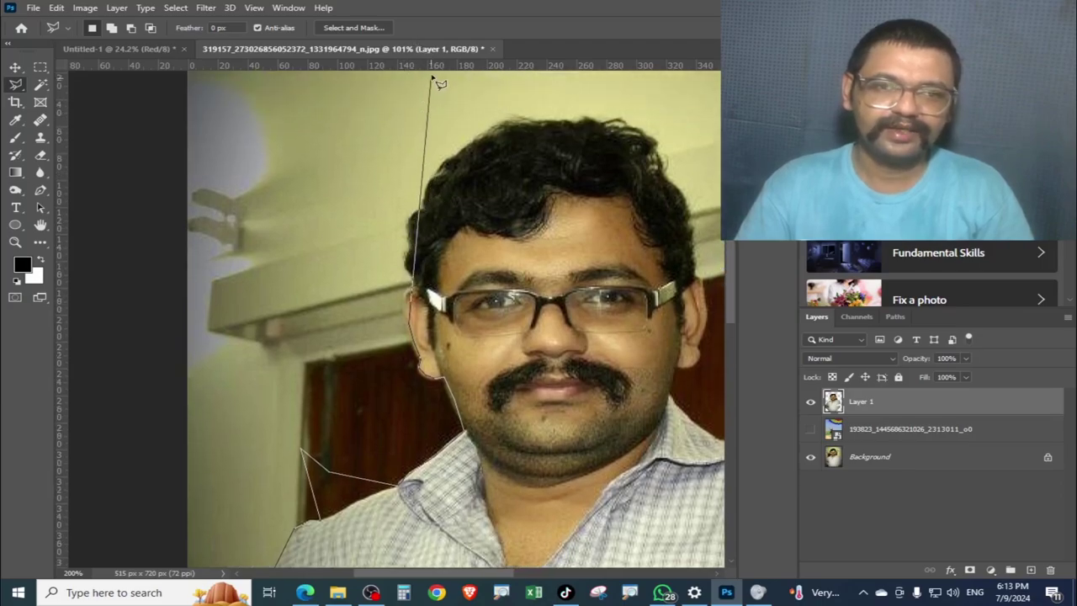
pyautogui.click(438, 275)
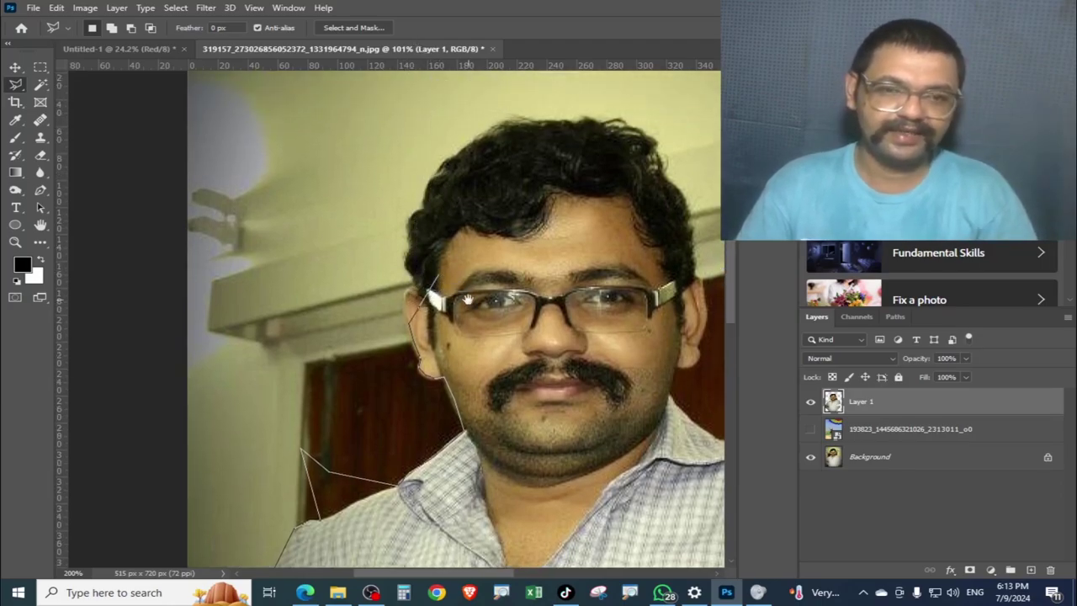
# Continue the outline over the hair and down past the right ear and jaw.
pyautogui.moveTo(499, 287)
pyautogui.mouseDown()
pyautogui.moveTo(249, 284)
pyautogui.moveTo(389, 291)
pyautogui.moveTo(369, 272)
pyautogui.mouseUp()
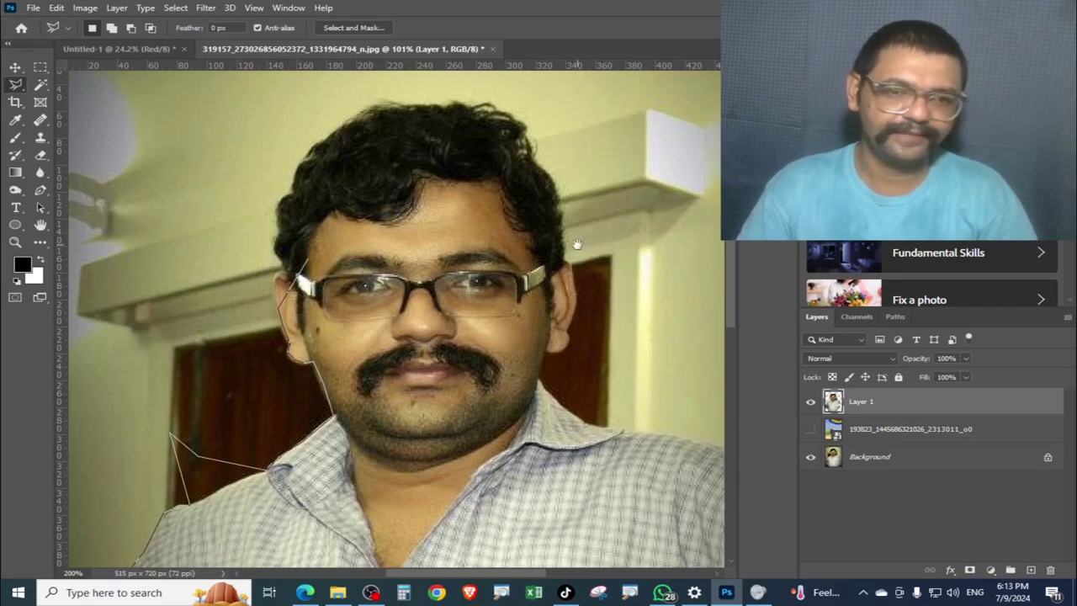
pyautogui.moveTo(577, 244); pyautogui.dragTo(578, 265)
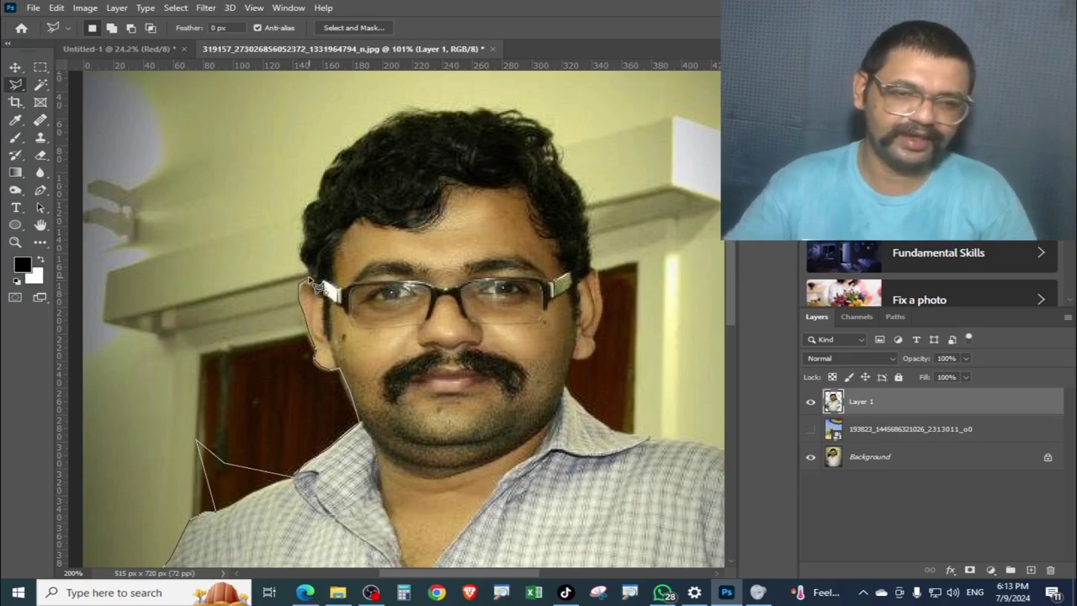
pyautogui.scroll(2, 316, 287)
pyautogui.moveTo(316, 286); pyautogui.dragTo(338, 368)
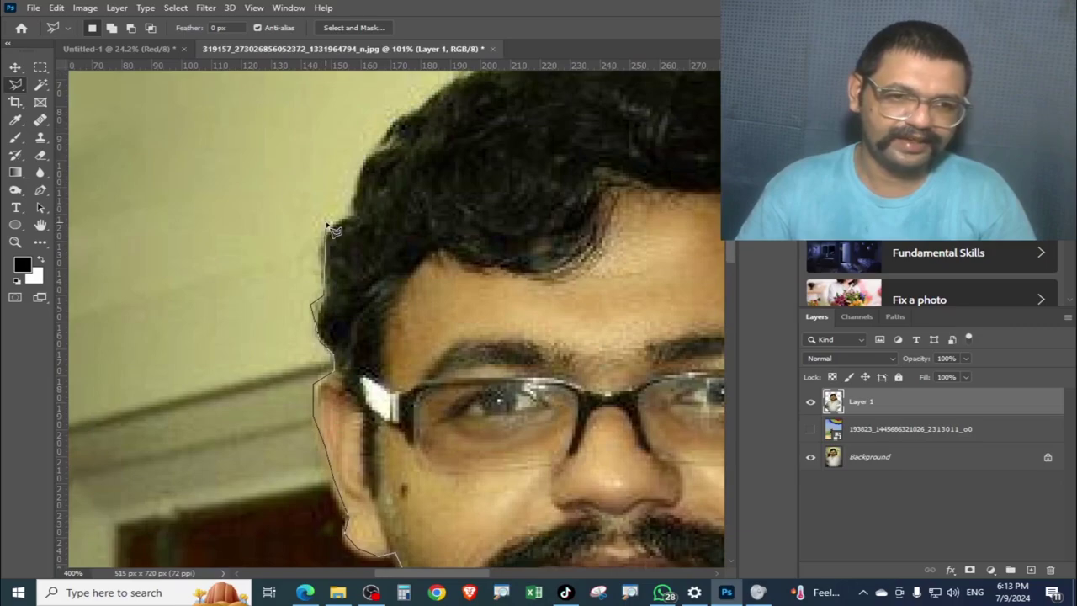
pyautogui.moveTo(477, 99); pyautogui.dragTo(379, 257)
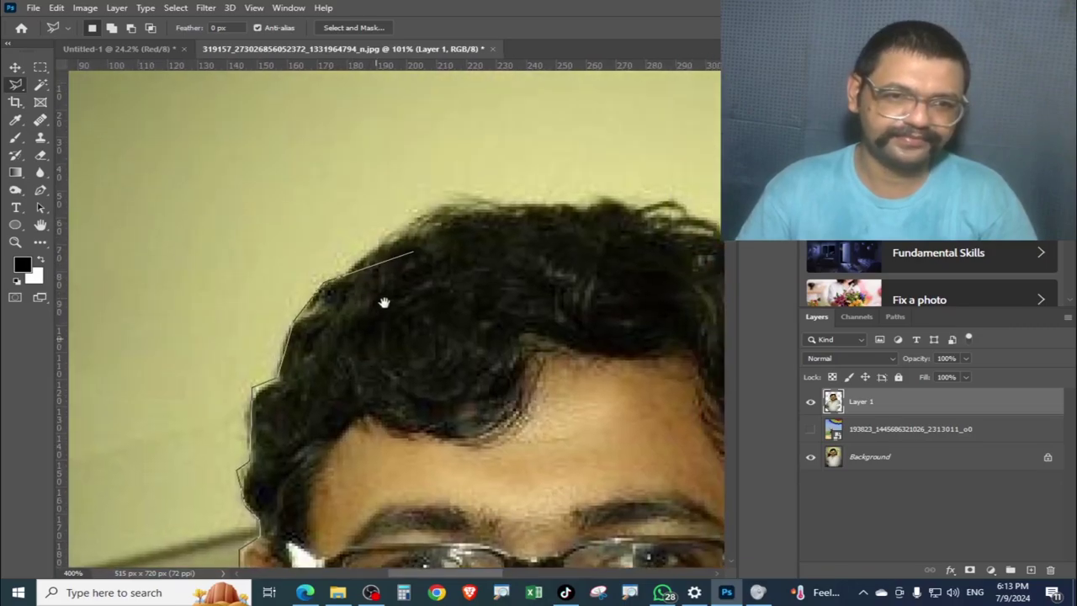
pyautogui.moveTo(539, 206); pyautogui.dragTo(329, 319)
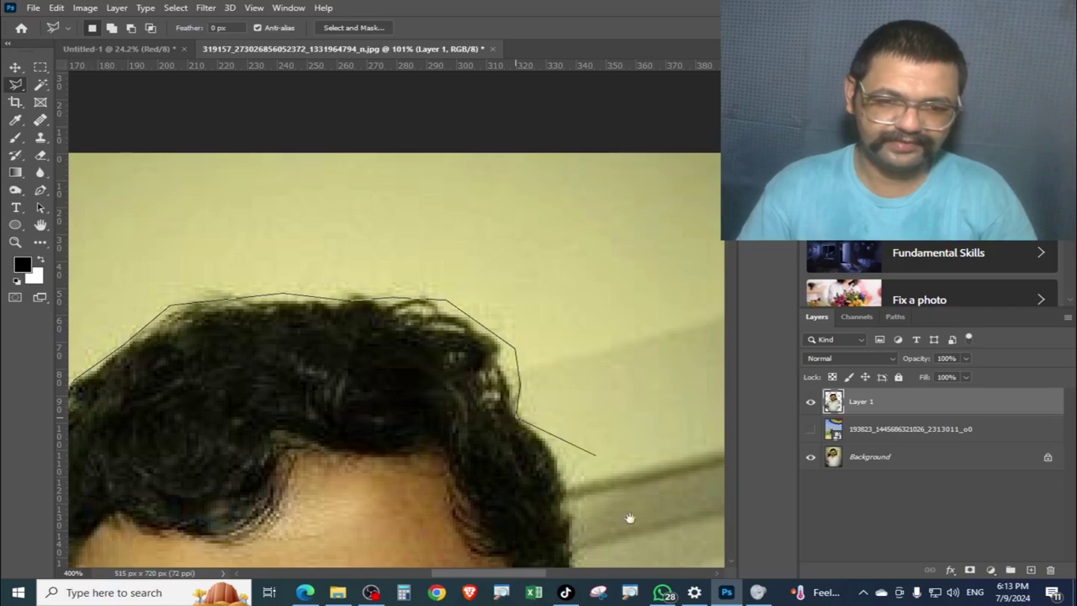
pyautogui.moveTo(630, 518); pyautogui.dragTo(629, 415)
pyautogui.click(564, 410)
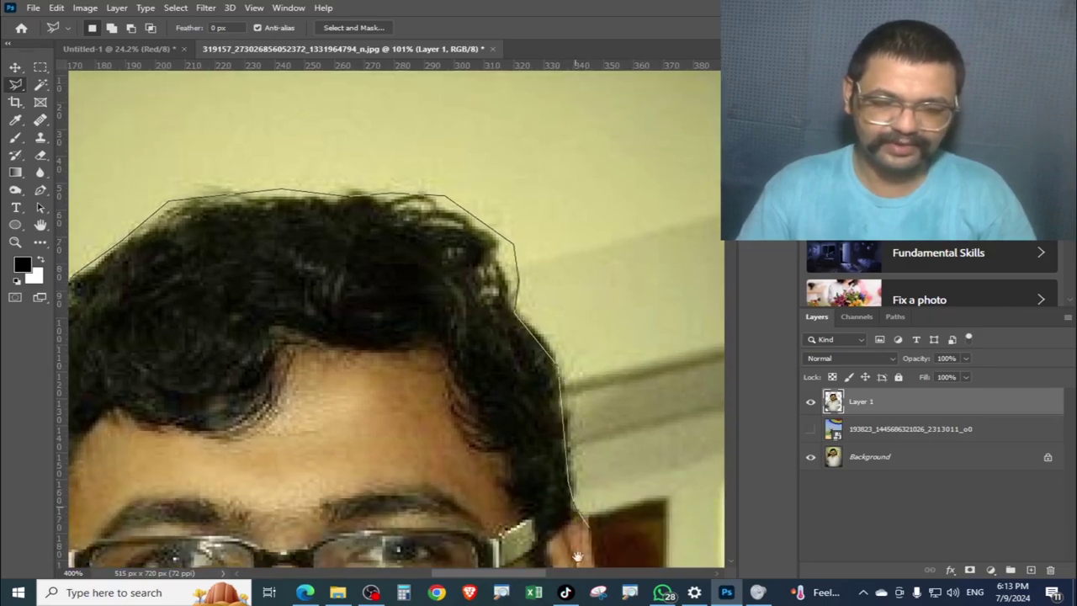
pyautogui.moveTo(578, 557); pyautogui.dragTo(564, 212)
pyautogui.click(636, 179)
pyautogui.click(627, 370)
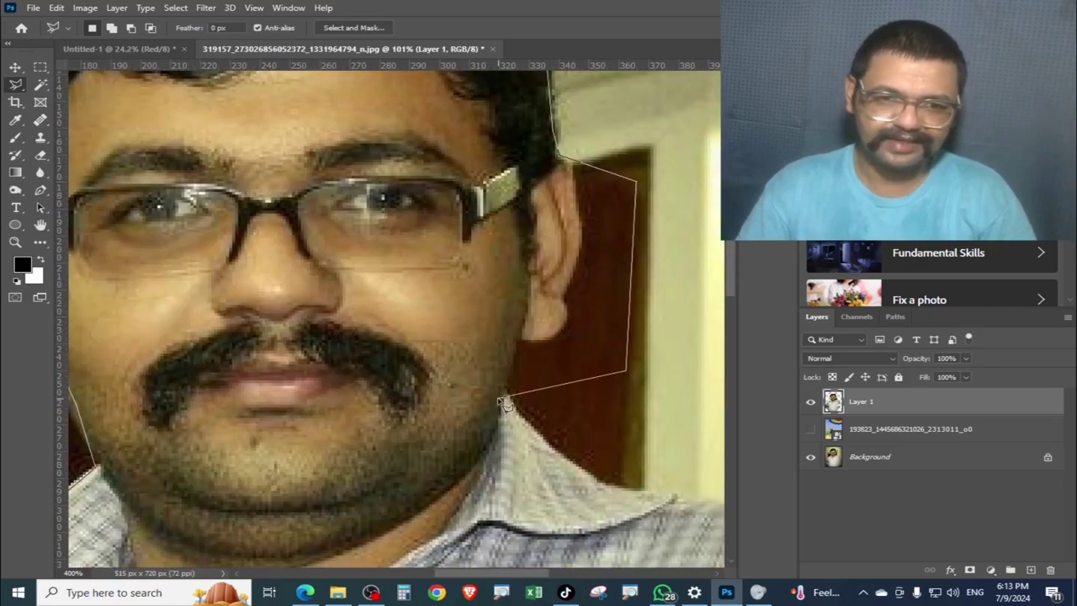
pyautogui.moveTo(492, 526)
pyautogui.mouseDown()
pyautogui.moveTo(409, 337)
pyautogui.moveTo(642, 219)
pyautogui.moveTo(620, 176)
pyautogui.moveTo(351, 149)
pyautogui.moveTo(240, 263)
pyautogui.mouseUp()
# Extend the outline down the right sleeve, along the bottom, and up the left arm edge.
pyautogui.scroll(3, 240, 263)
pyautogui.moveTo(553, 432); pyautogui.dragTo(613, 118)
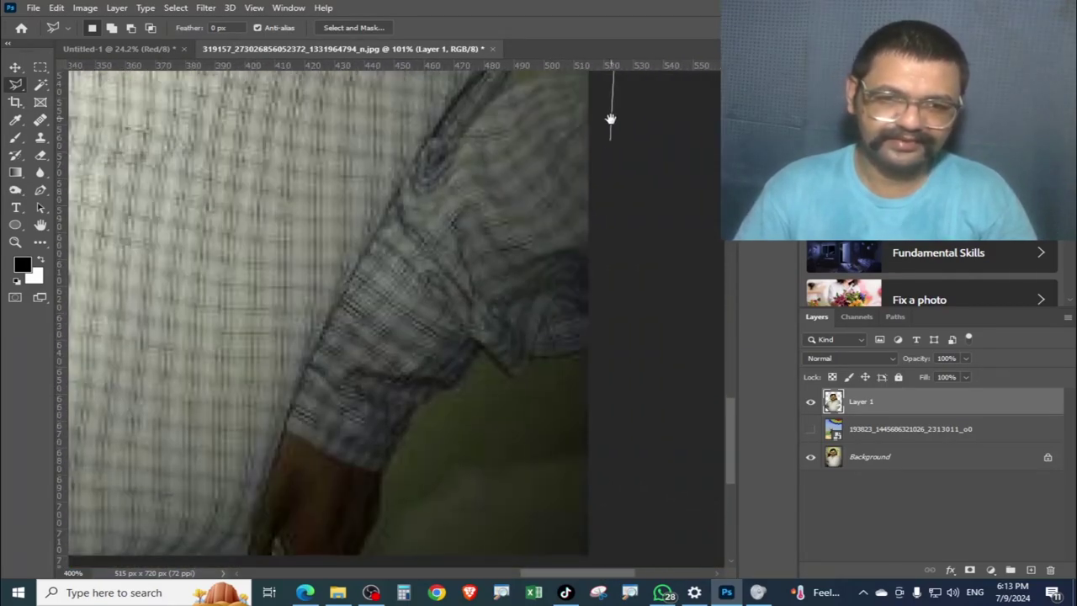
pyautogui.moveTo(601, 326); pyautogui.dragTo(586, 346)
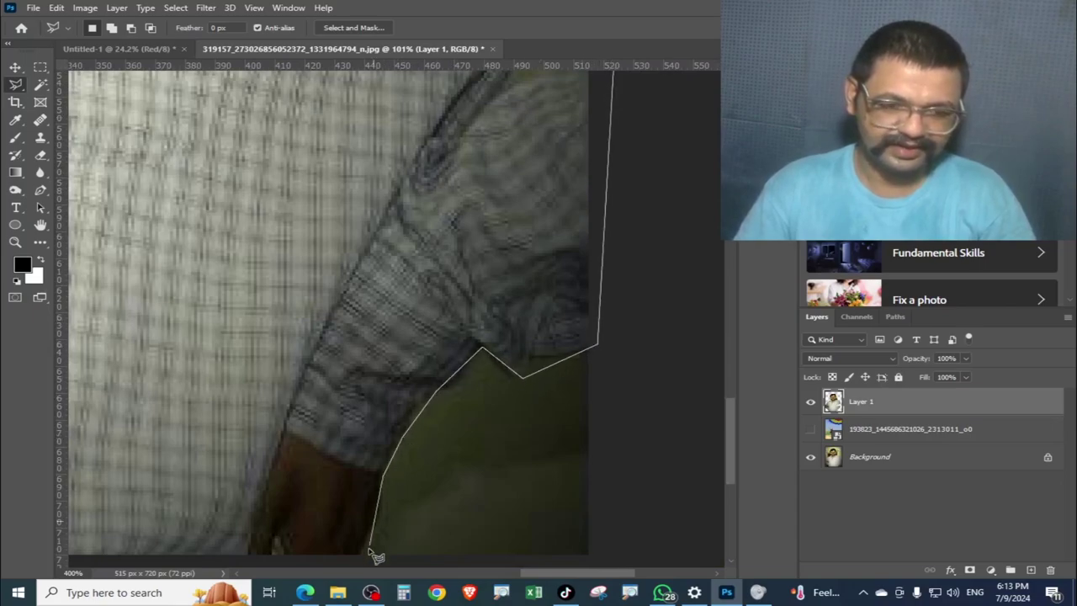
pyautogui.moveTo(379, 541); pyautogui.dragTo(517, 248)
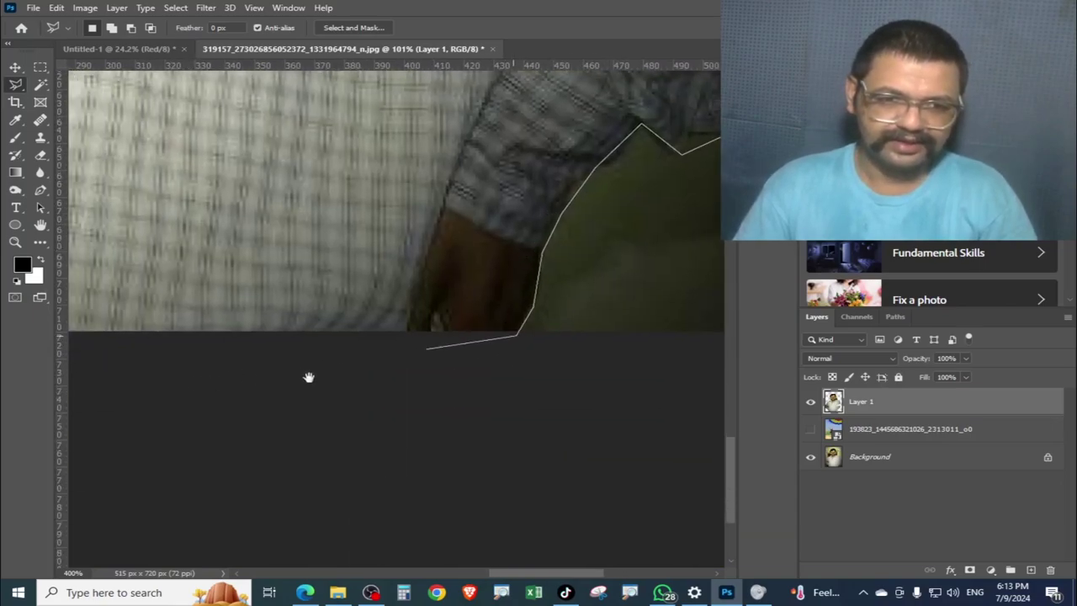
pyautogui.moveTo(511, 348); pyautogui.dragTo(384, 395)
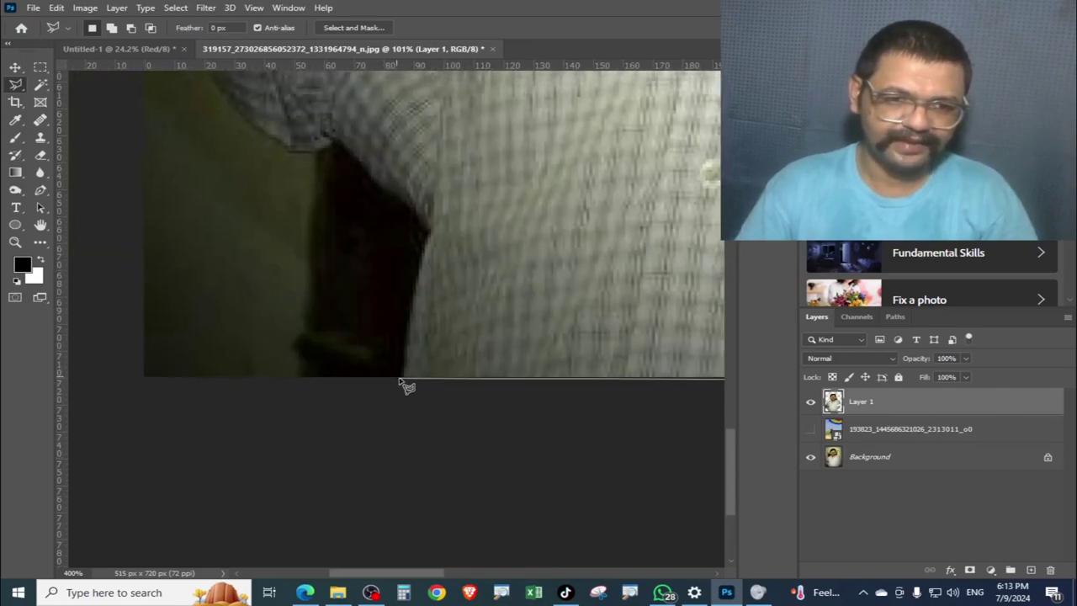
pyautogui.moveTo(384, 395); pyautogui.dragTo(432, 233)
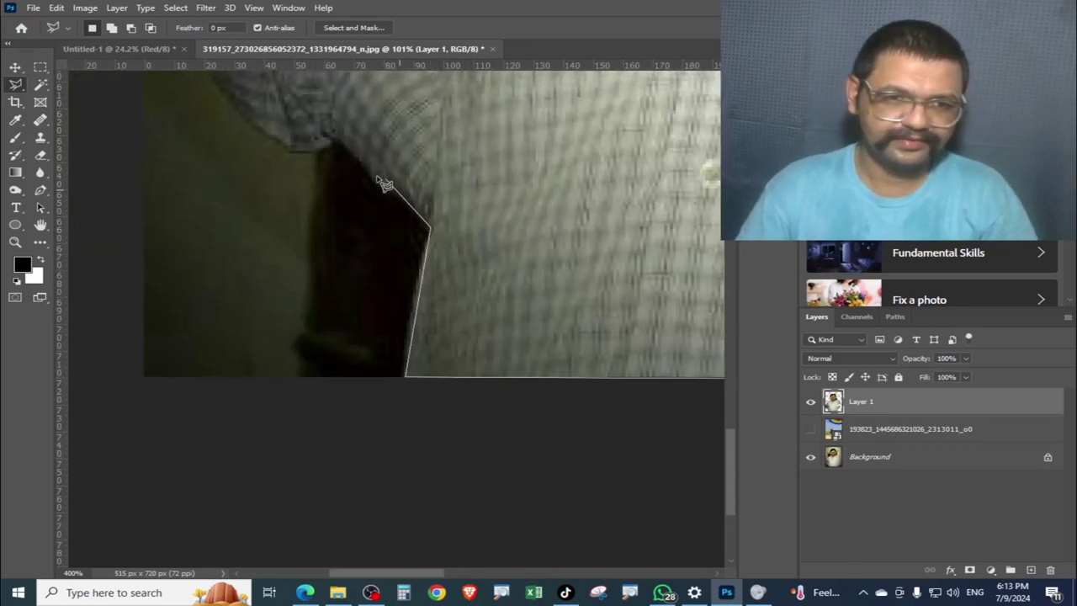
pyautogui.moveTo(384, 184)
pyautogui.mouseDown()
pyautogui.moveTo(336, 149)
pyautogui.moveTo(374, 371)
pyautogui.moveTo(299, 283)
pyautogui.mouseUp()
pyautogui.moveTo(232, 194); pyautogui.dragTo(324, 261)
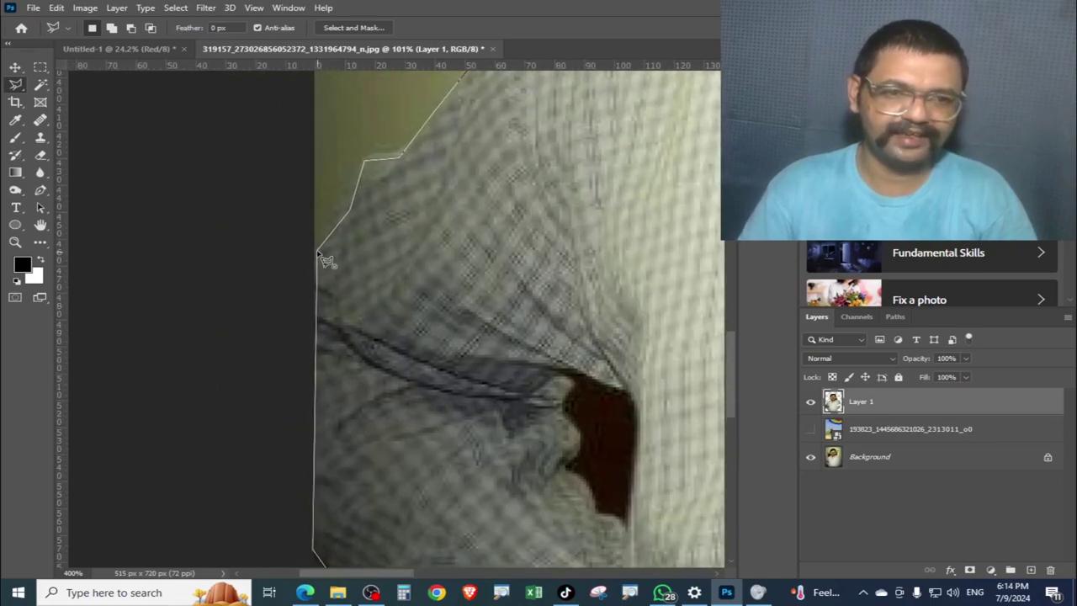
pyautogui.click(538, 209)
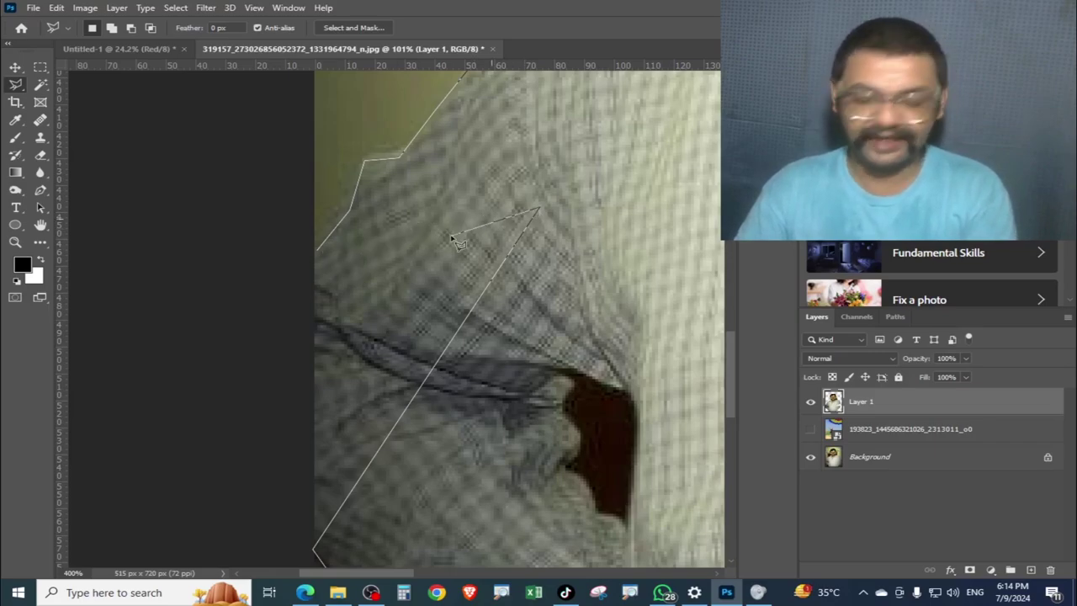
# Remove three misplaced points with Backspace and close the outline into a selection.
pyautogui.press('BackSpace')
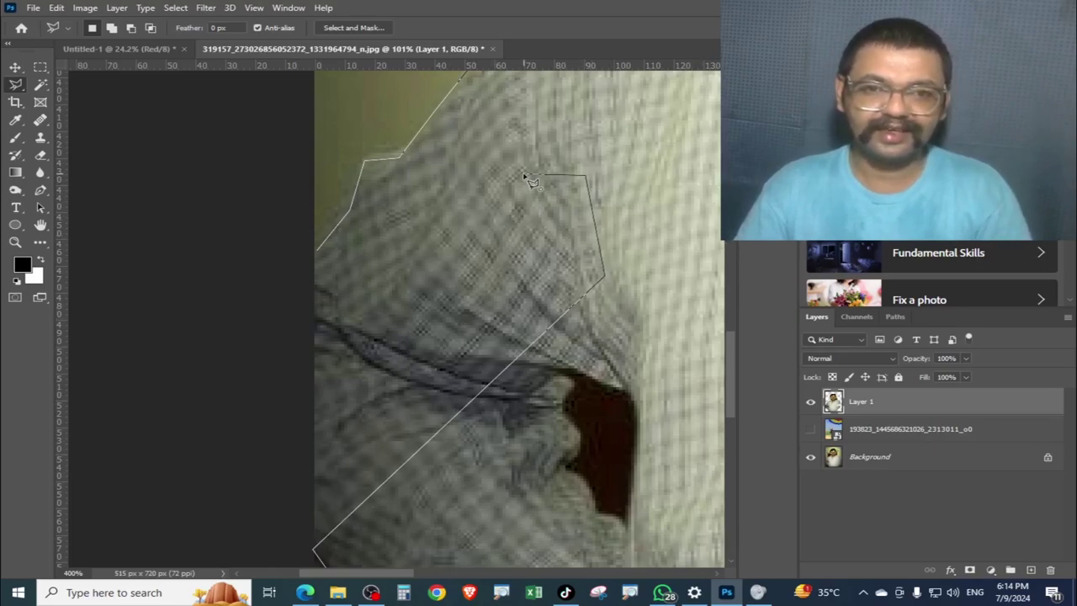
pyautogui.press('BackSpace')
pyautogui.press('BackSpace')
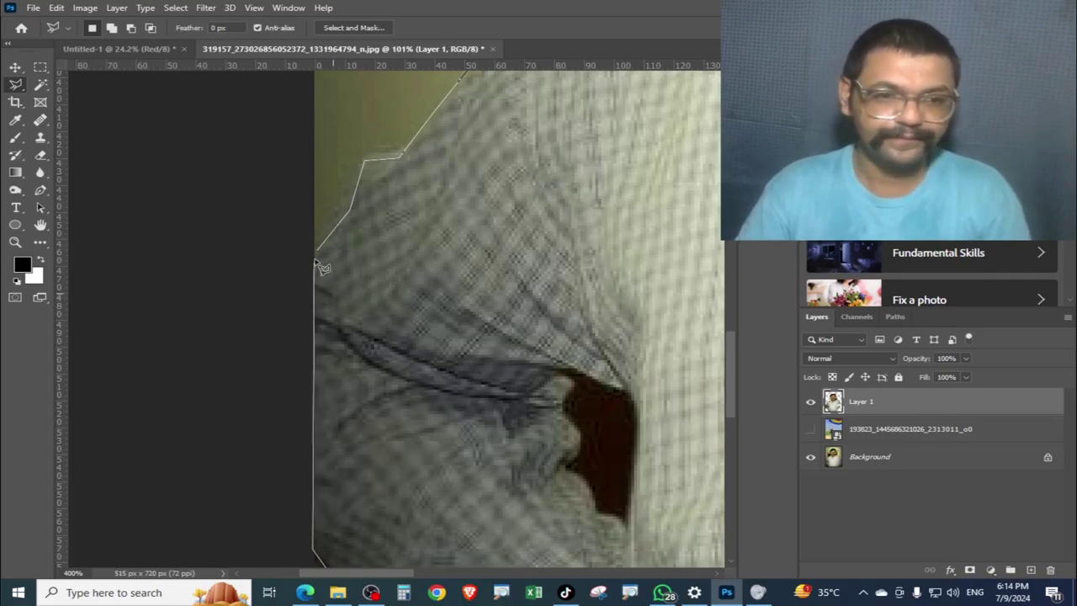
pyautogui.click(318, 251)
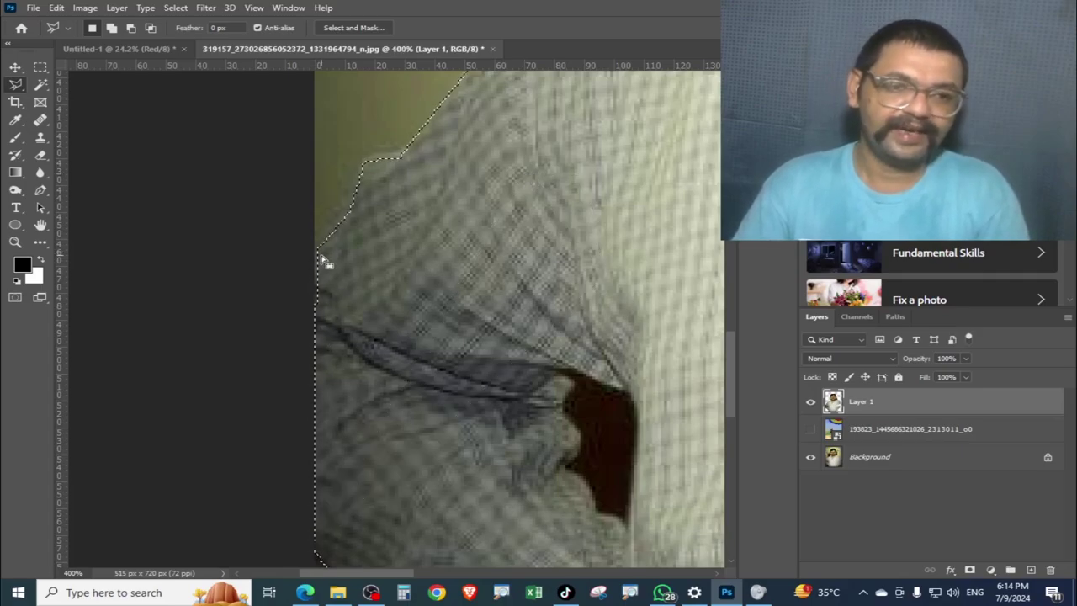
# Fit the photo on screen and delete the old Layer 1.
pyautogui.hotkey('ctrl', '0')
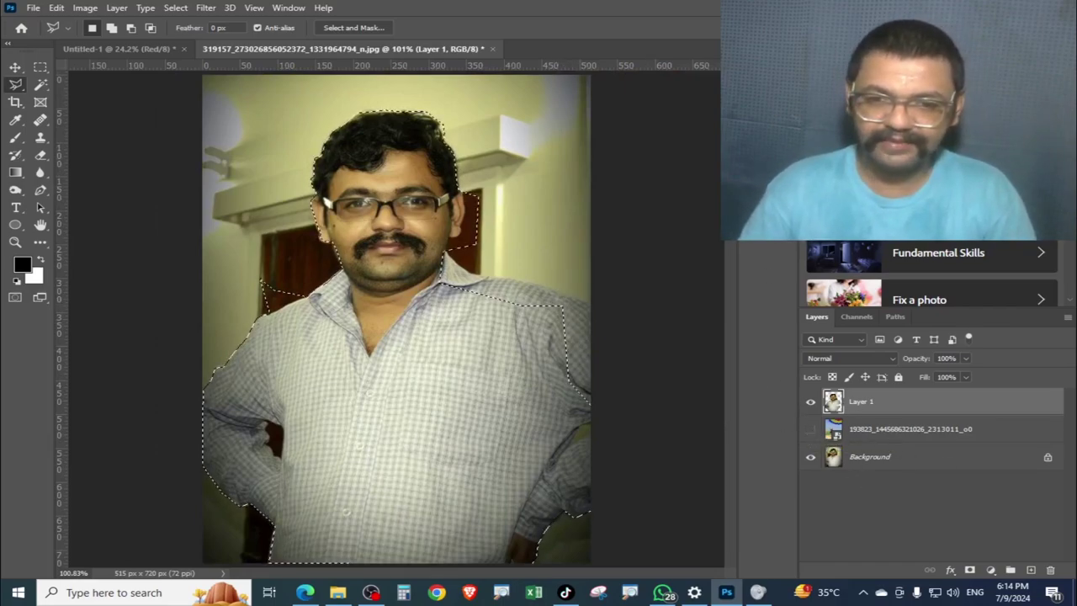
pyautogui.click(1051, 571)
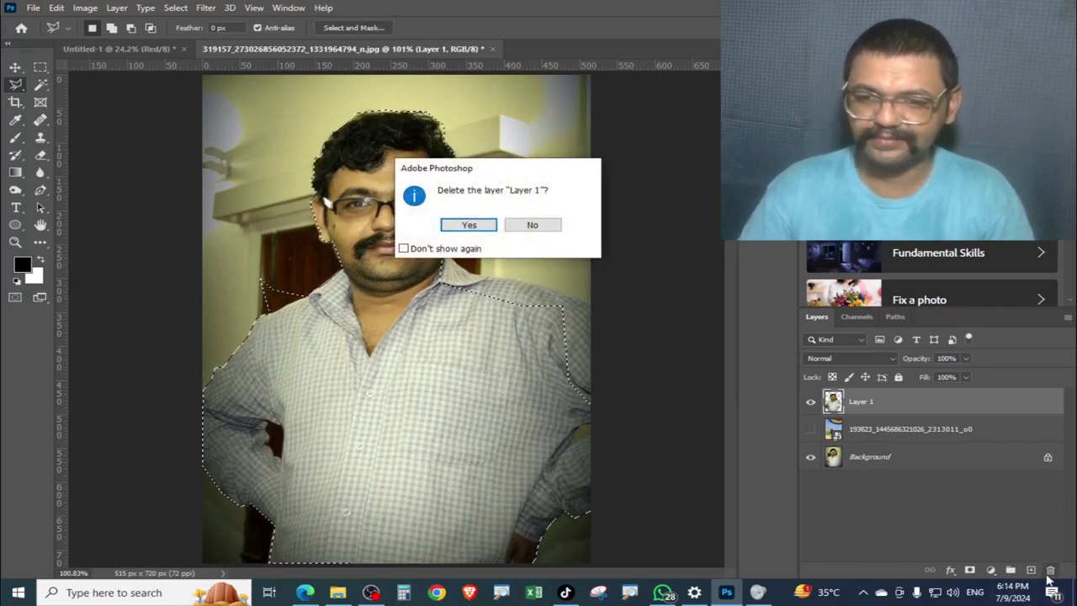
pyautogui.click(492, 225)
# Hide the parachute layer and copy the selected man from Background onto a new layer.
pyautogui.click(808, 404)
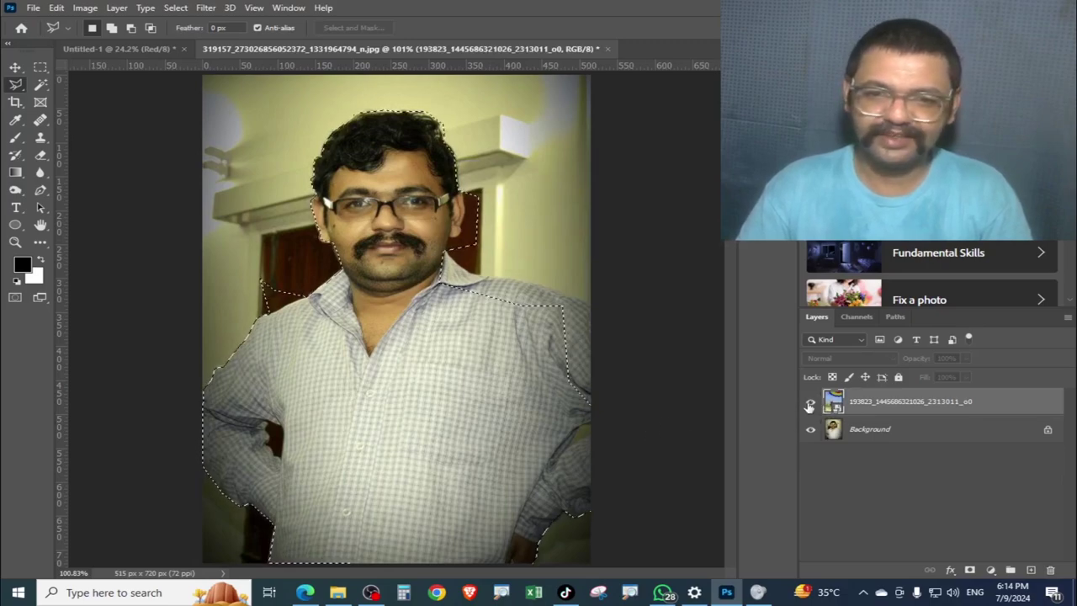
pyautogui.click(810, 405)
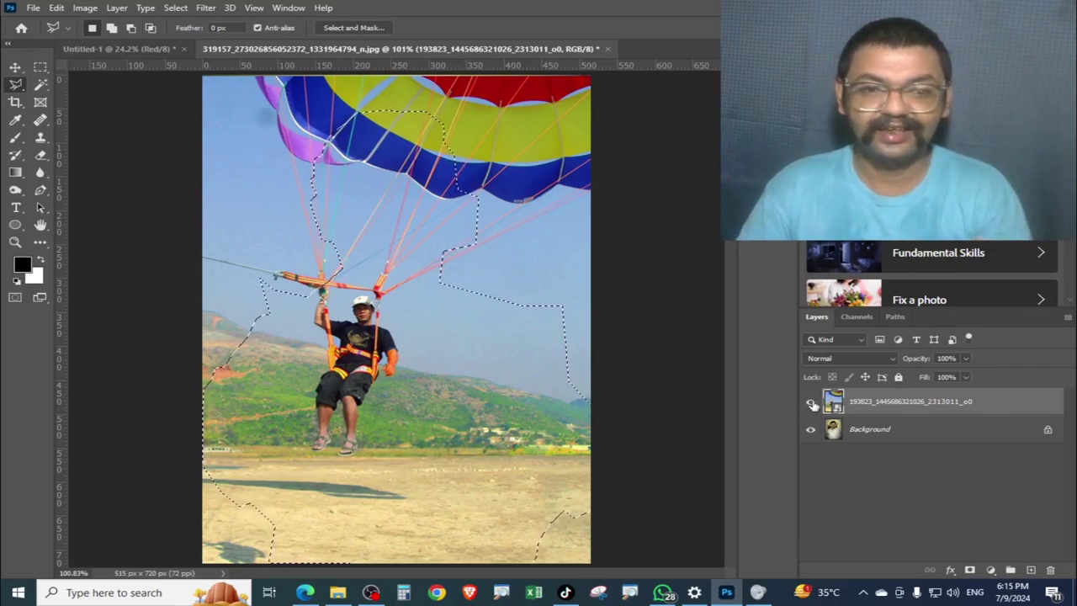
pyautogui.click(810, 405)
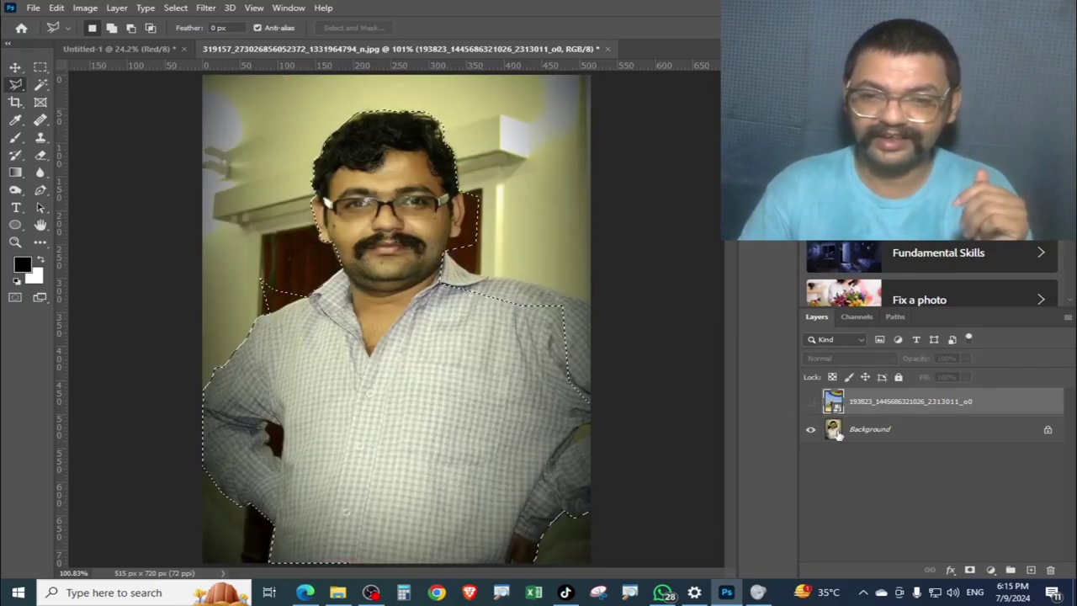
pyautogui.click(837, 433)
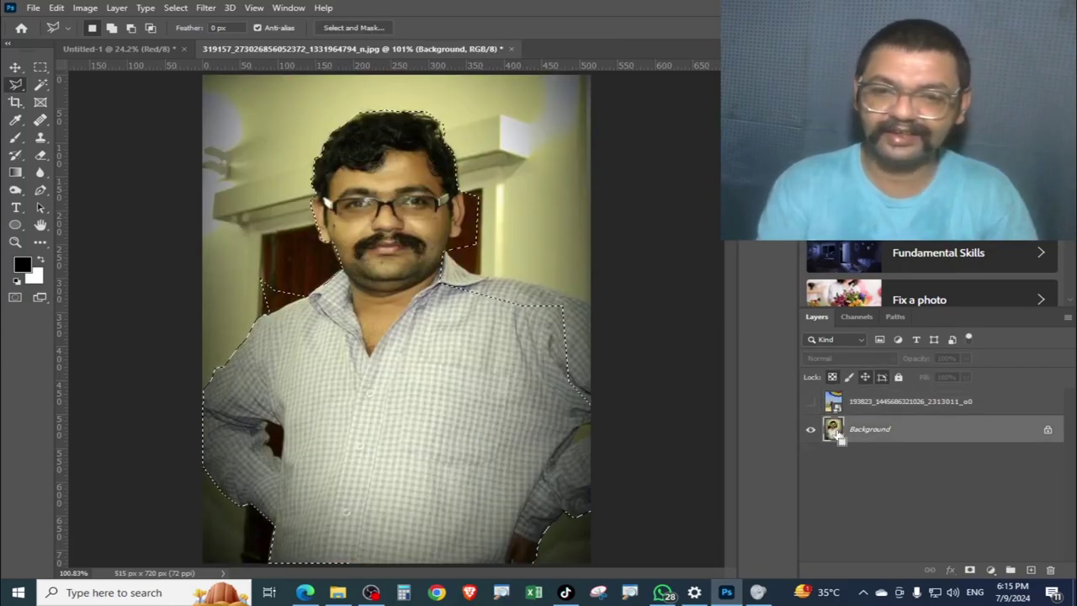
pyautogui.hotkey('ctrl', 'j')
# Move Layer 1 above the visible parachute layer and zoom in to check the shoulder edges.
pyautogui.click(810, 402)
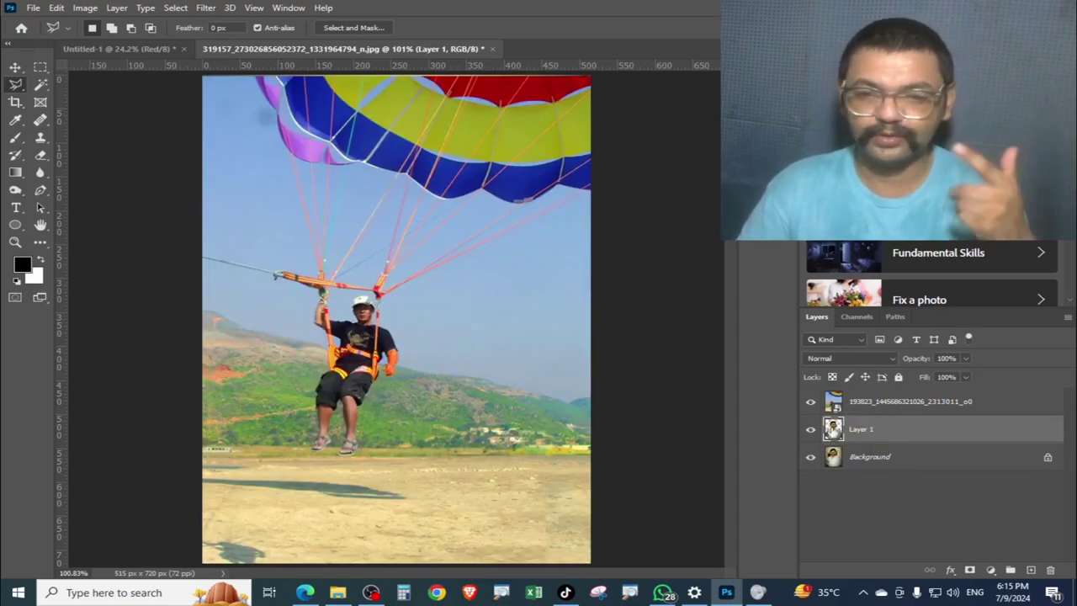
pyautogui.moveTo(833, 402); pyautogui.dragTo(831, 394)
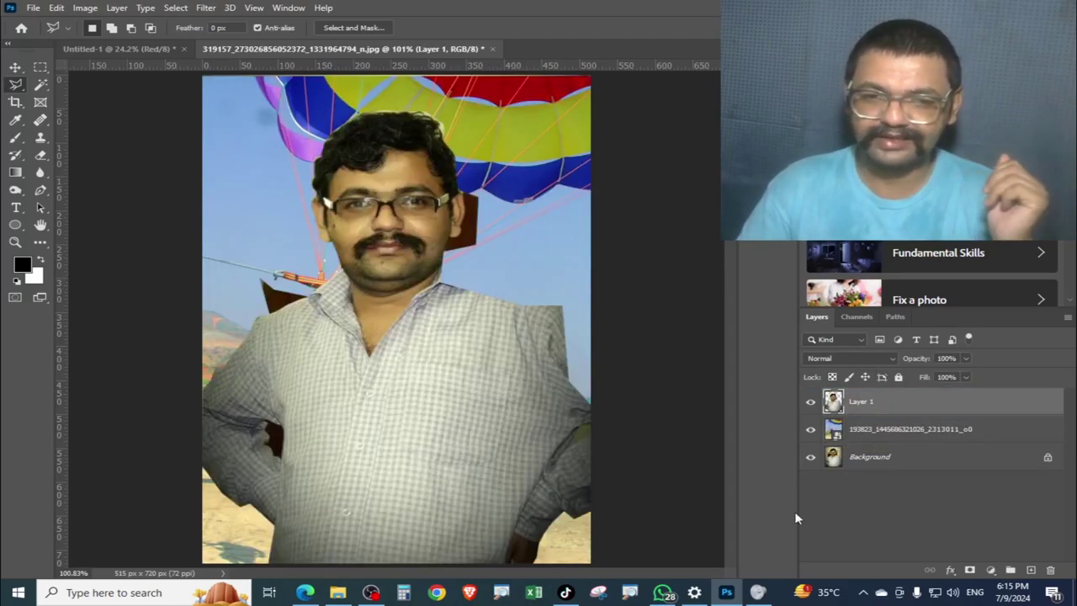
pyautogui.hotkey('ctrl', '+')
pyautogui.hotkey('ctrl', '+')
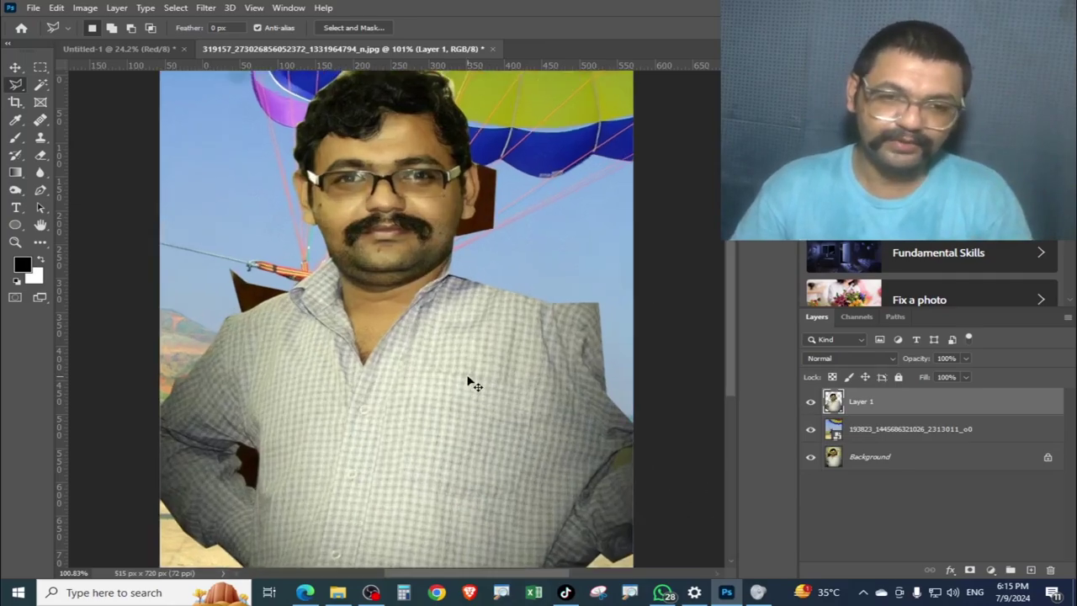
pyautogui.moveTo(166, 204); pyautogui.dragTo(502, 330)
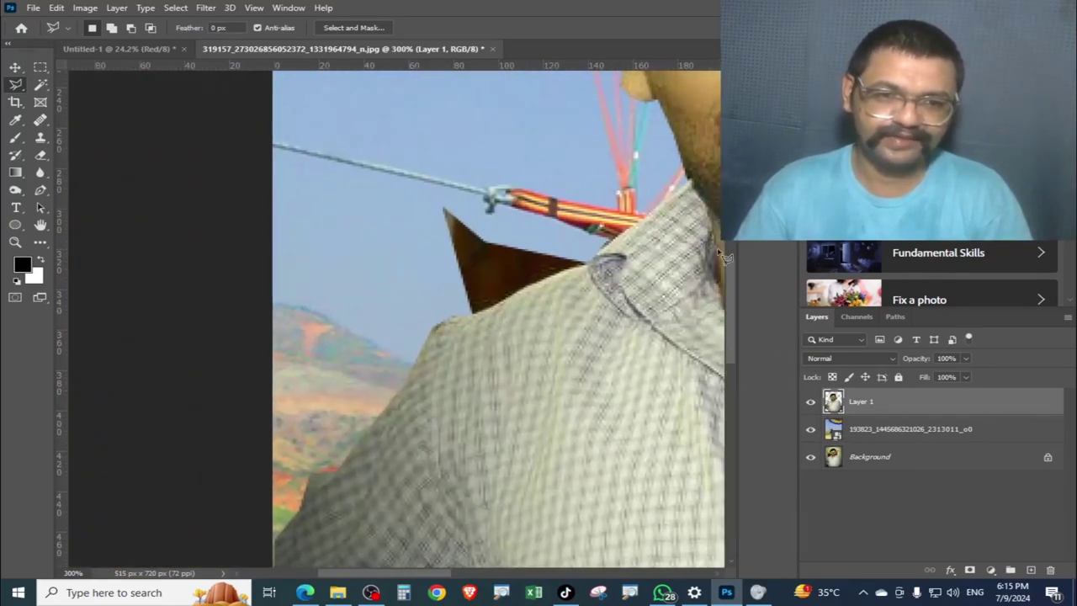
pyautogui.moveTo(724, 256)
pyautogui.mouseDown()
pyautogui.moveTo(592, 291)
pyautogui.moveTo(592, 253)
pyautogui.mouseUp()
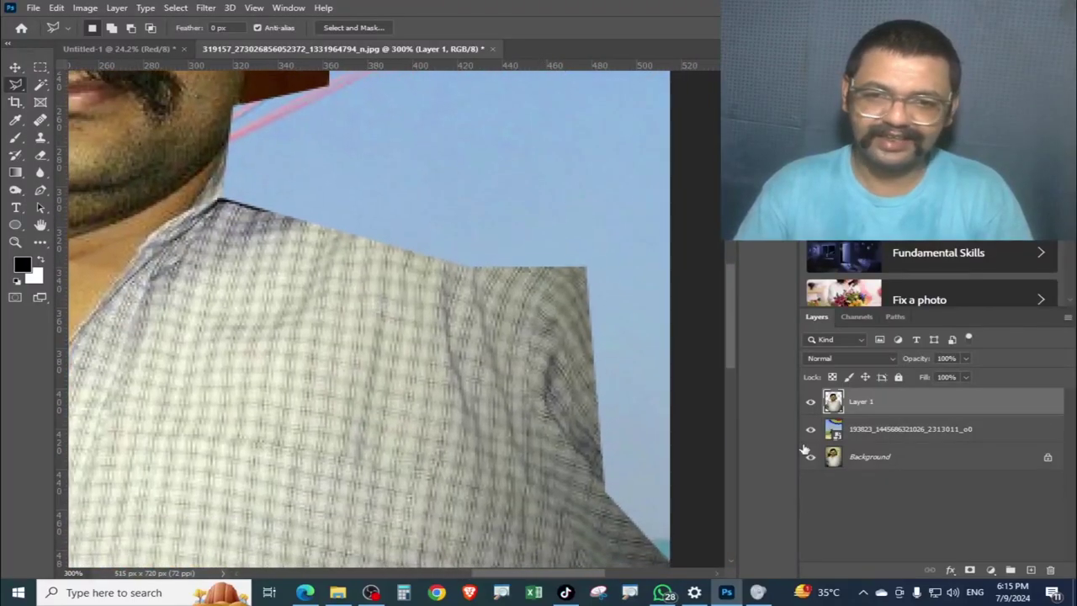
# Hide the parachute layer and load Layer 1's outline of the man as a selection.
pyautogui.click(811, 430)
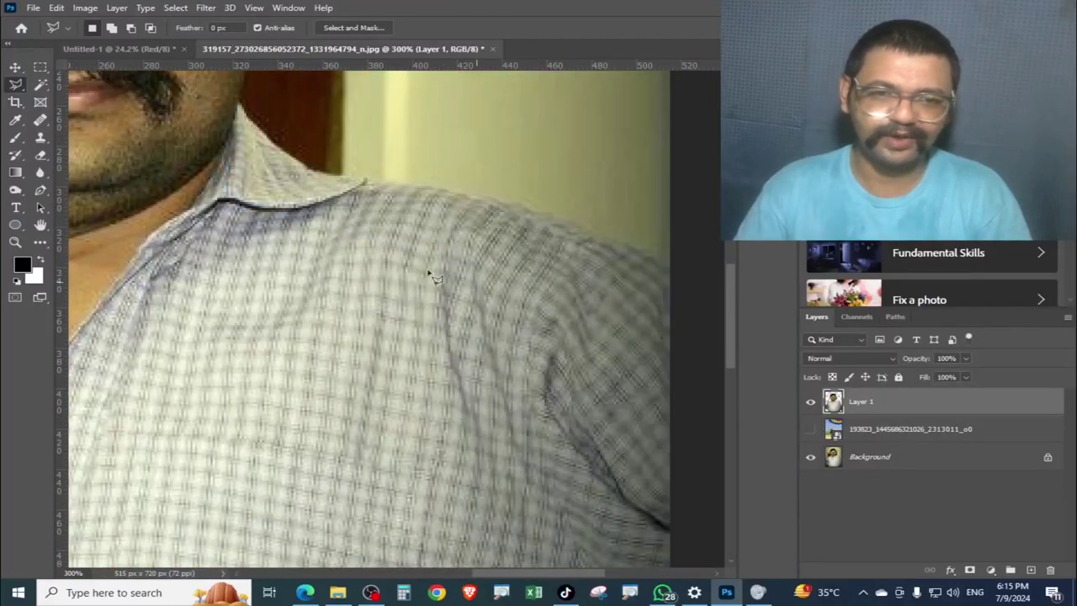
pyautogui.moveTo(327, 148); pyautogui.dragTo(560, 241)
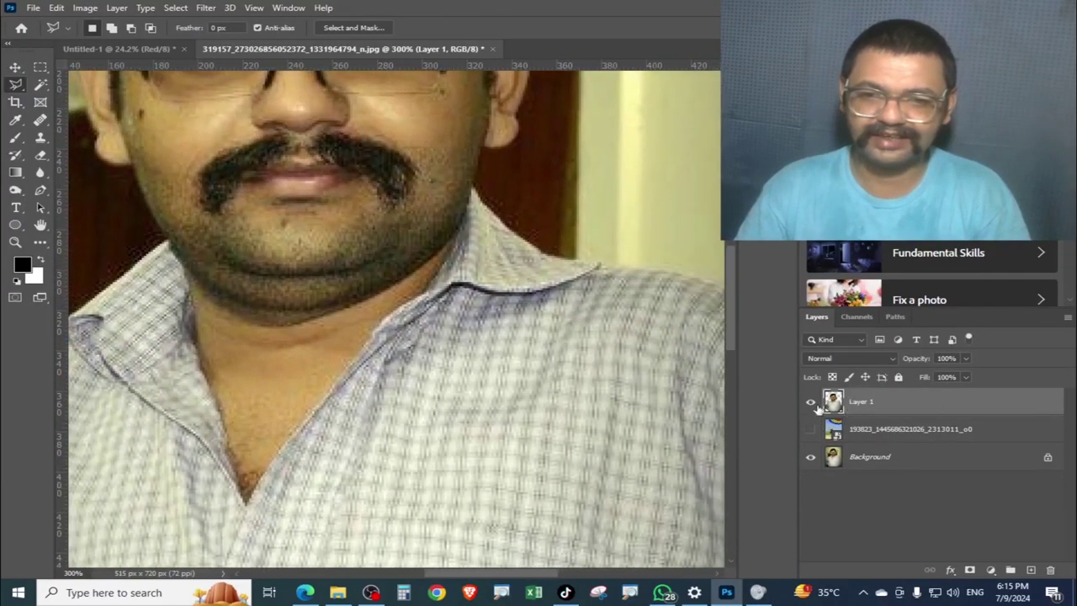
pyautogui.rightClick(833, 408)
pyautogui.click(858, 229)
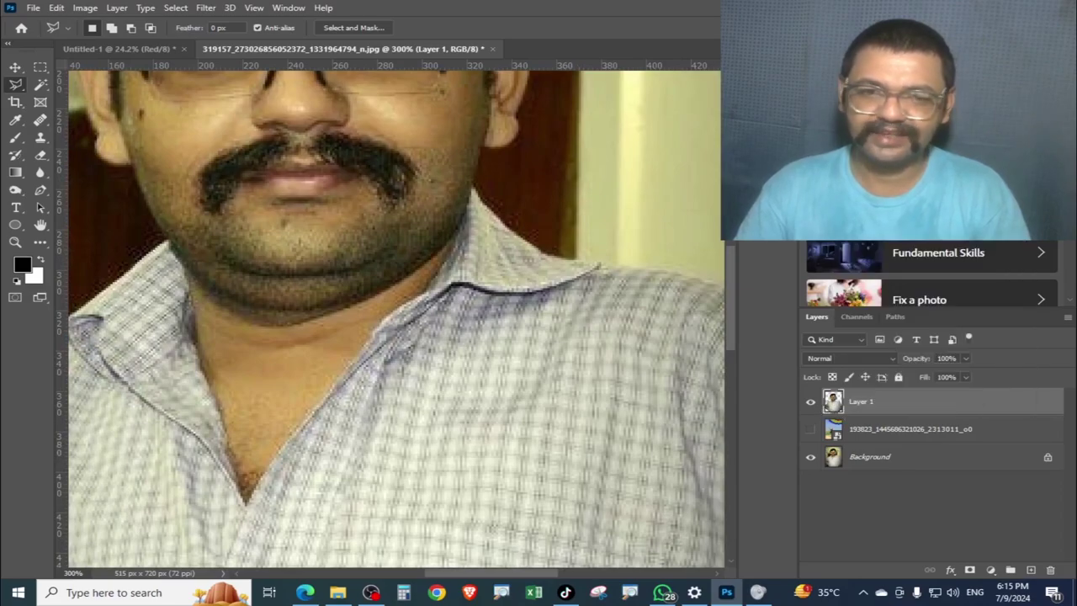
pyautogui.scroll(-3, 622, 312)
# With the freehand Lasso and Alt, subtract the background fringe beside the left collar.
pyautogui.scroll(3, 620, 308)
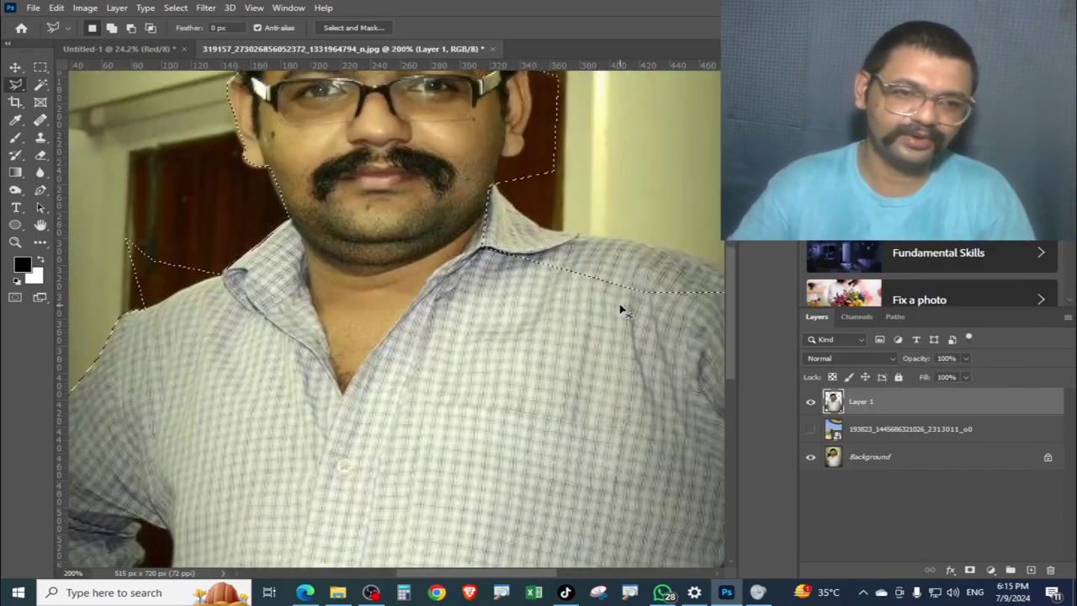
pyautogui.moveTo(350, 252); pyautogui.dragTo(690, 269)
pyautogui.moveTo(396, 173); pyautogui.dragTo(273, 154)
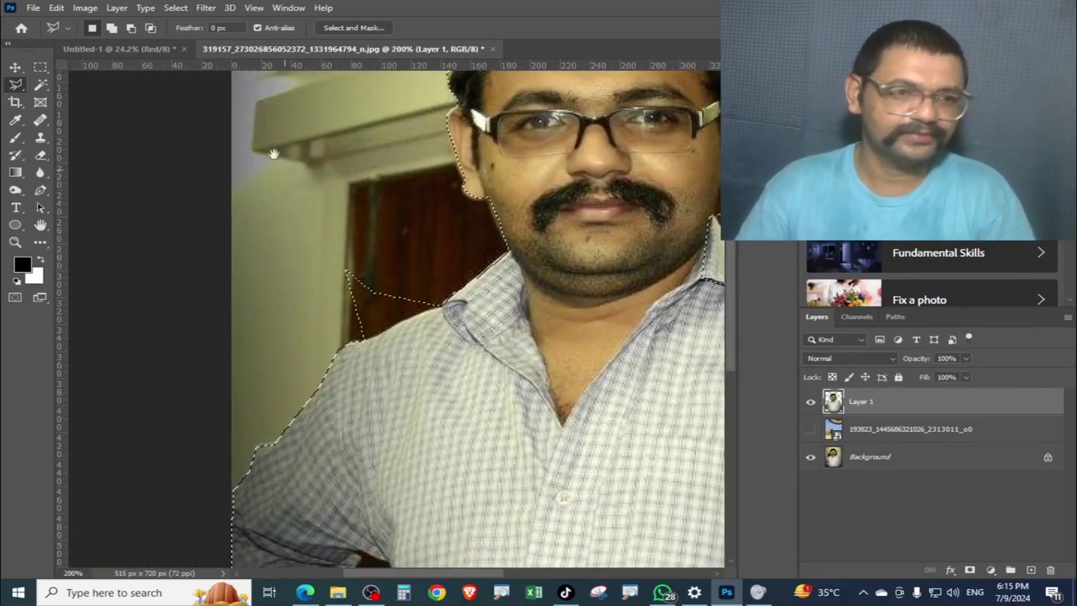
pyautogui.rightClick(20, 84)
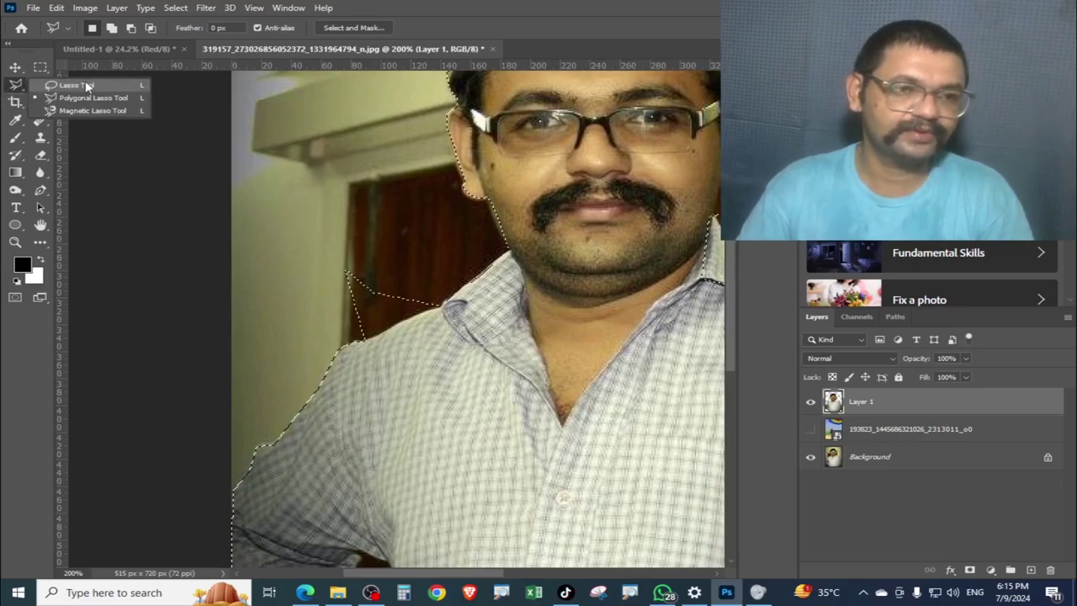
pyautogui.click(88, 87)
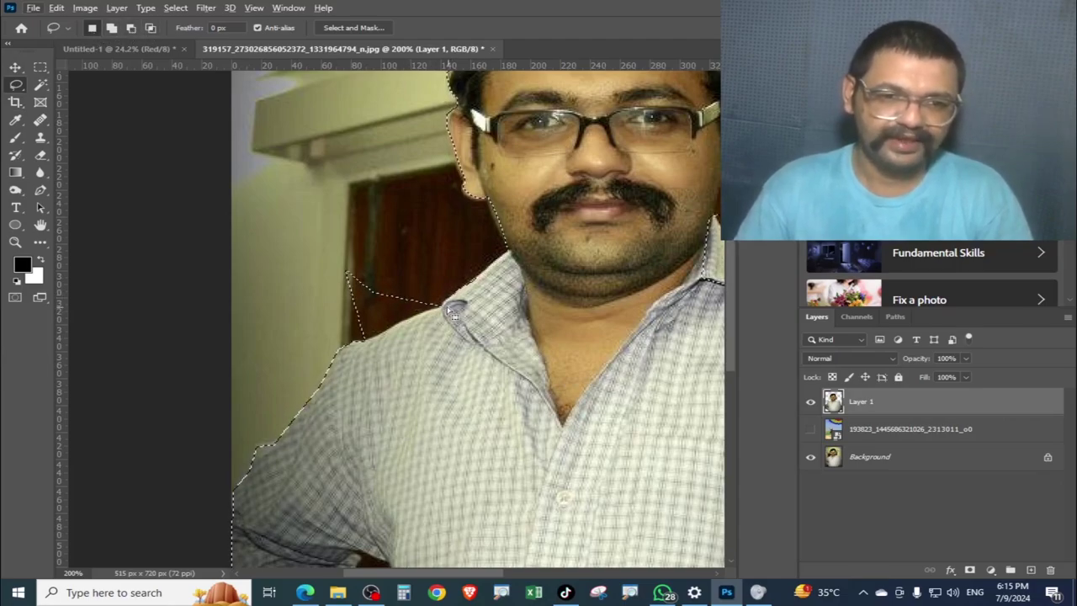
pyautogui.press('alt')
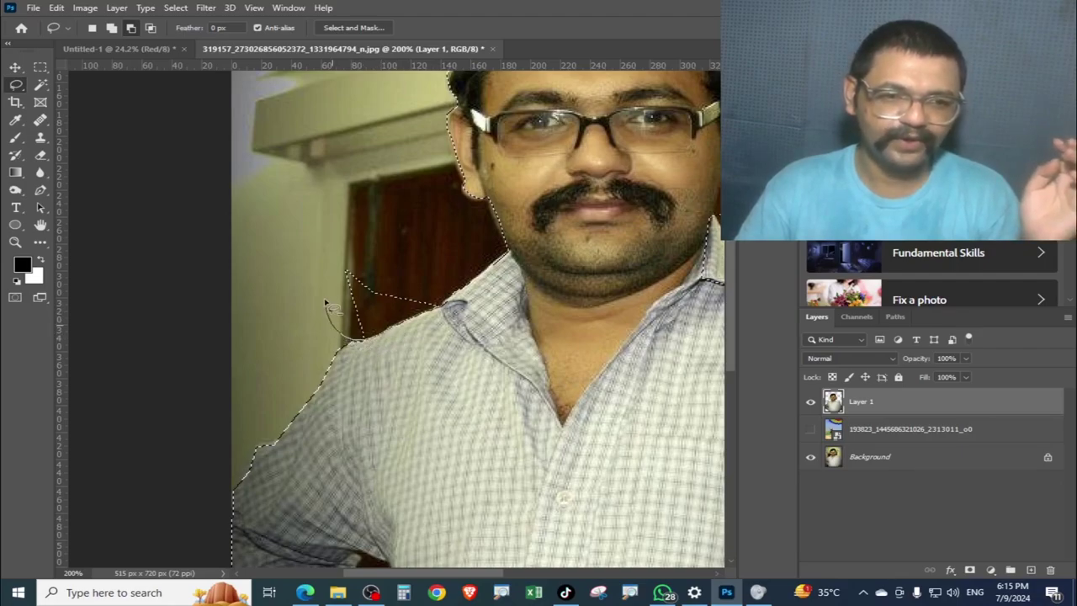
pyautogui.moveTo(326, 304)
pyautogui.mouseDown()
pyautogui.moveTo(454, 271)
pyautogui.moveTo(457, 230)
pyautogui.moveTo(469, 253)
pyautogui.moveTo(459, 290)
pyautogui.mouseUp()
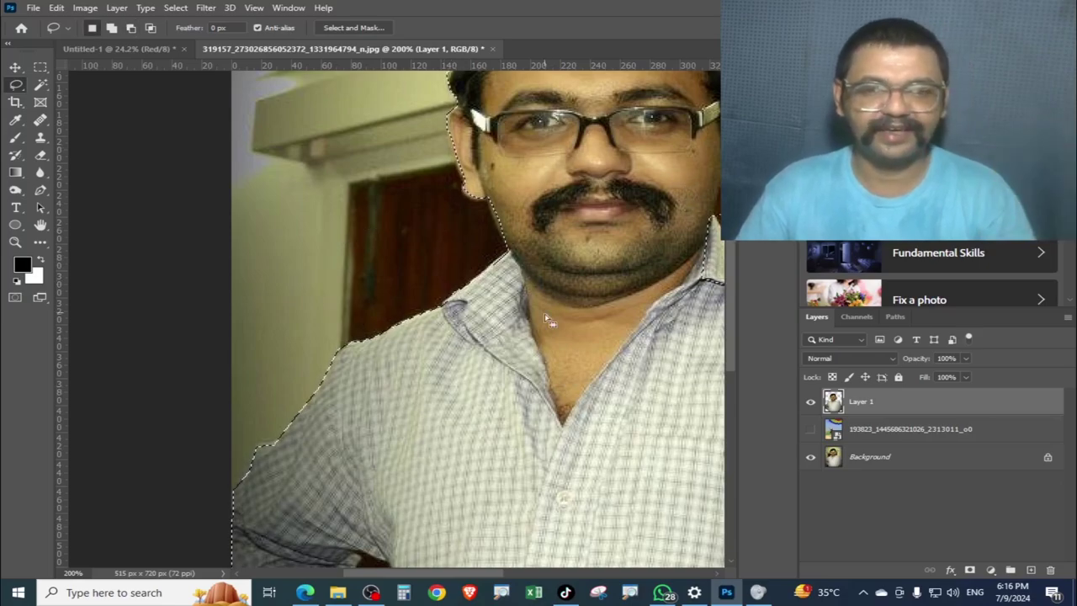
# Pan the view to the man's face and the brown door beside his ear.
pyautogui.moveTo(544, 313); pyautogui.dragTo(221, 393)
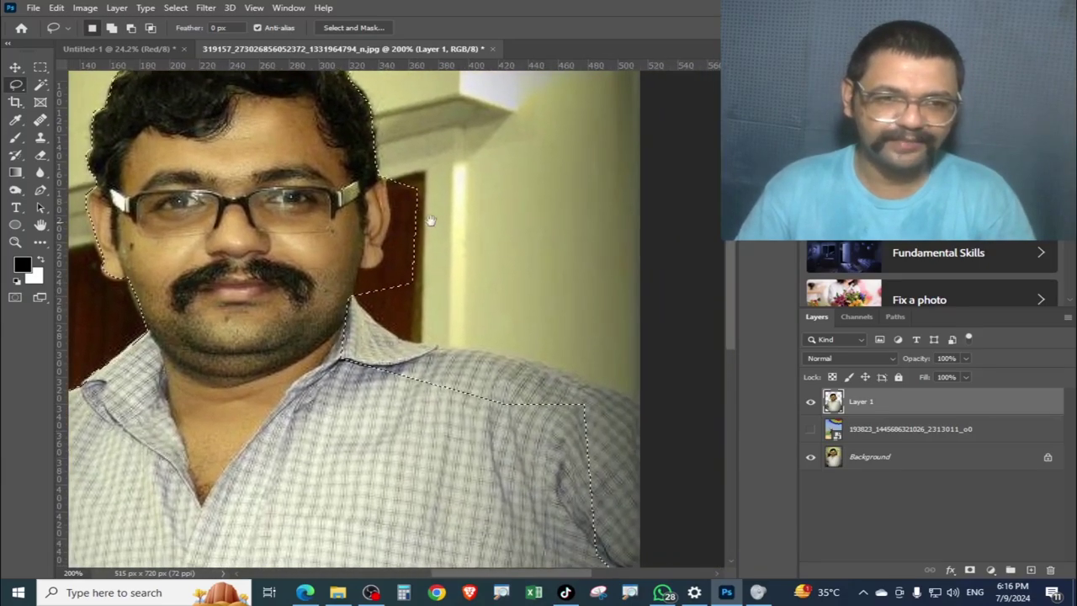
pyautogui.moveTo(430, 220); pyautogui.dragTo(443, 269)
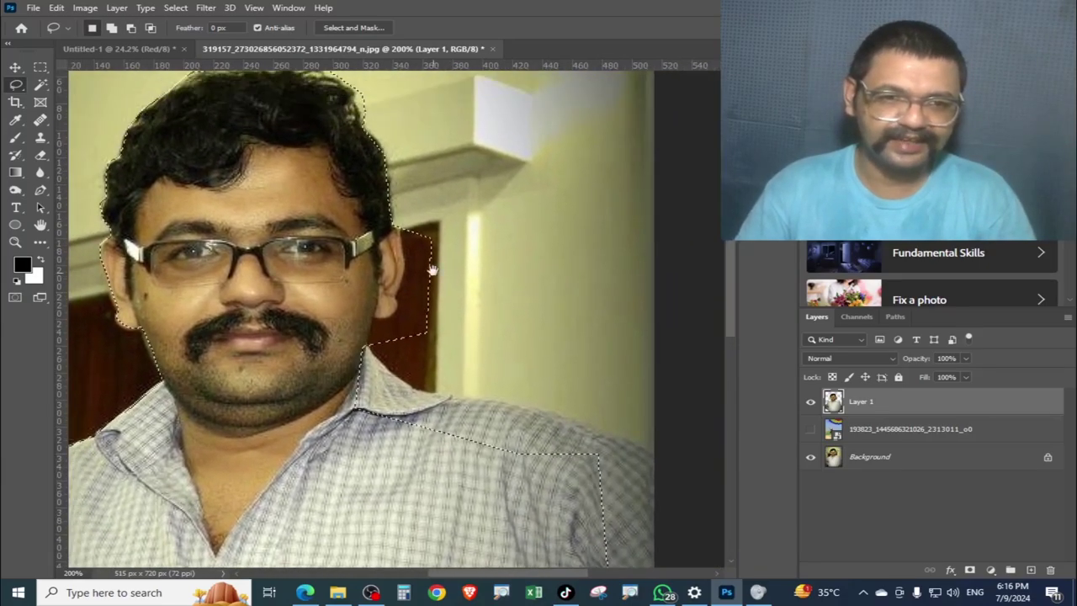
pyautogui.rightClick(21, 85)
# With the Polygonal Lasso, outline the brown door area beside the right ear and subtract it.
pyautogui.click(71, 98)
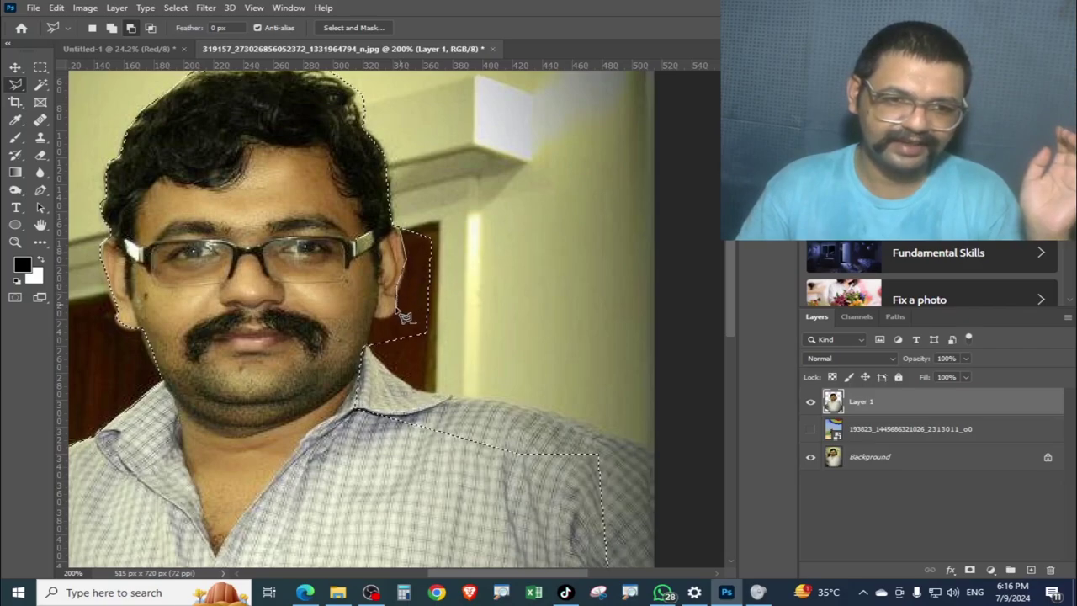
pyautogui.click(369, 343)
pyautogui.click(389, 365)
pyautogui.click(588, 365)
pyautogui.click(620, 216)
pyautogui.click(421, 121)
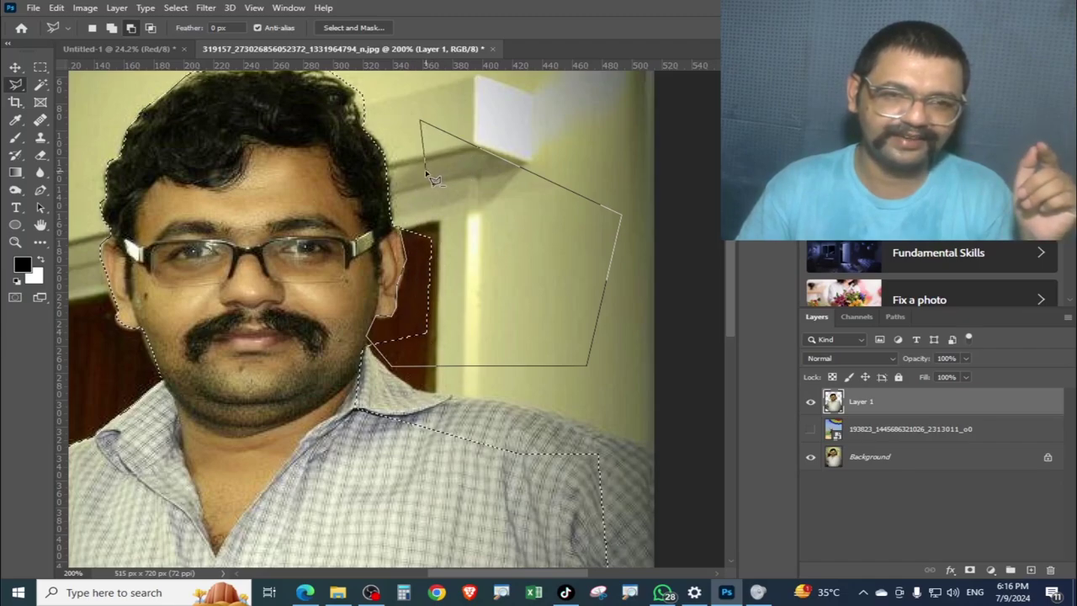
pyautogui.doubleClick(426, 171)
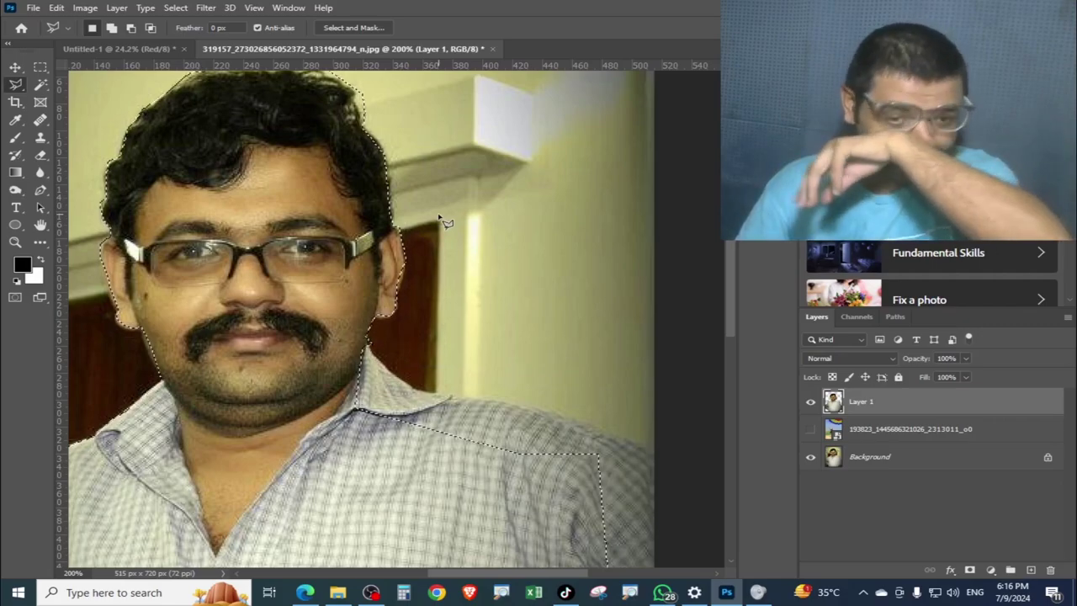
# Zoom in closely and trim the selection along the man's ear edge.
pyautogui.scroll(1, 438, 278)
pyautogui.scroll(1, 455, 261)
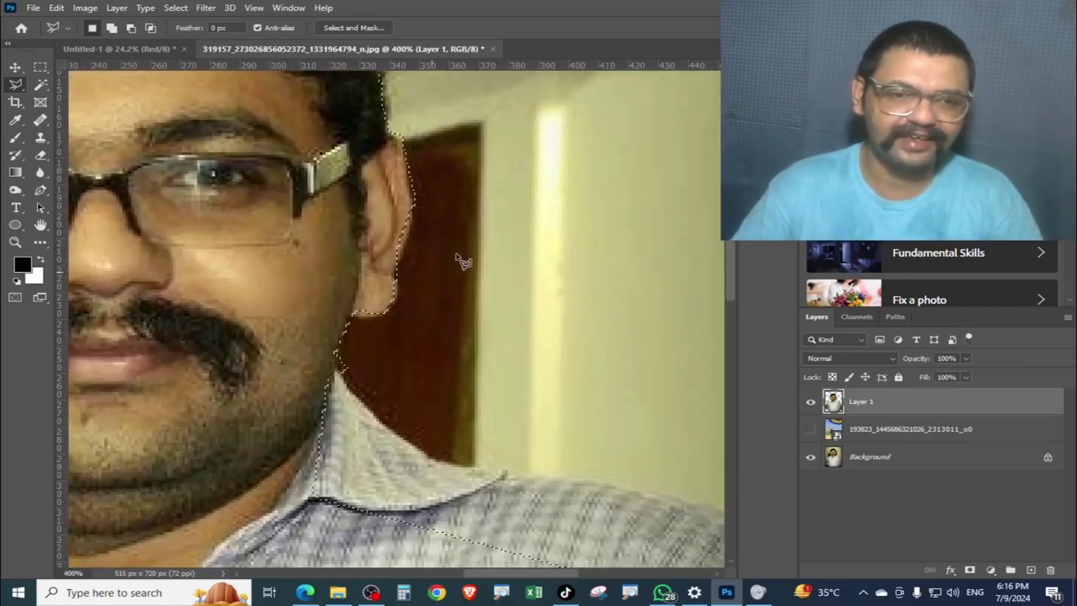
pyautogui.moveTo(461, 261); pyautogui.dragTo(492, 357)
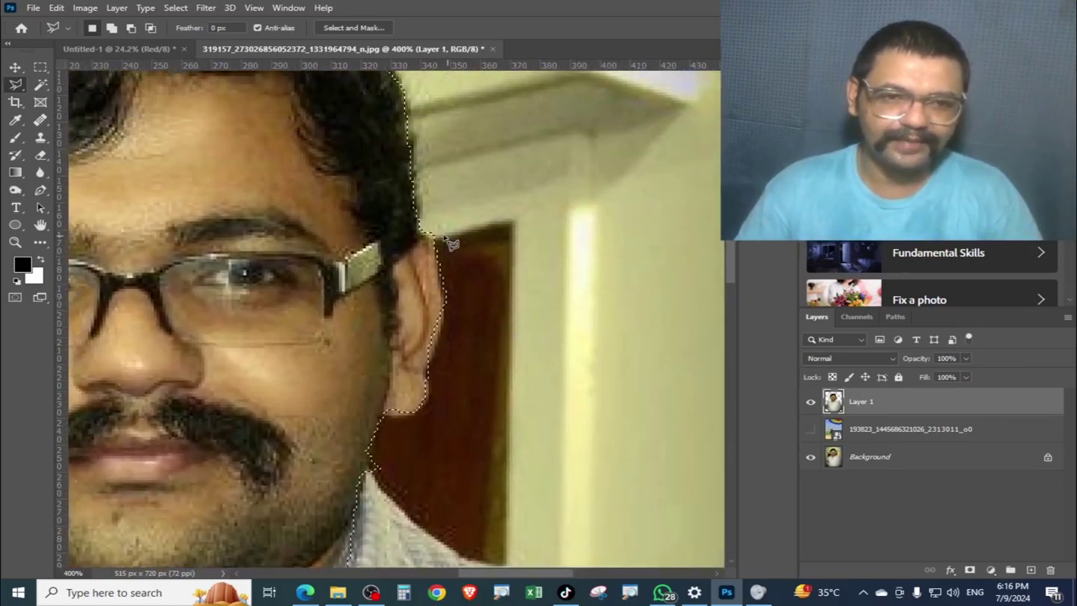
pyautogui.moveTo(446, 239)
pyautogui.mouseDown()
pyautogui.moveTo(446, 334)
pyautogui.moveTo(505, 244)
pyautogui.mouseUp()
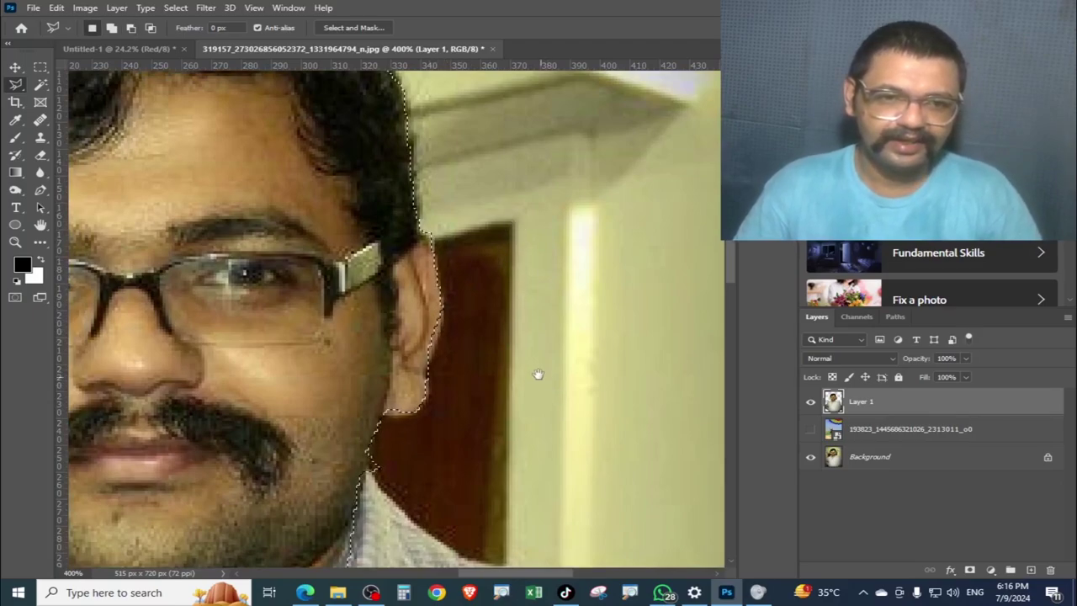
pyautogui.moveTo(451, 295); pyautogui.dragTo(500, 312)
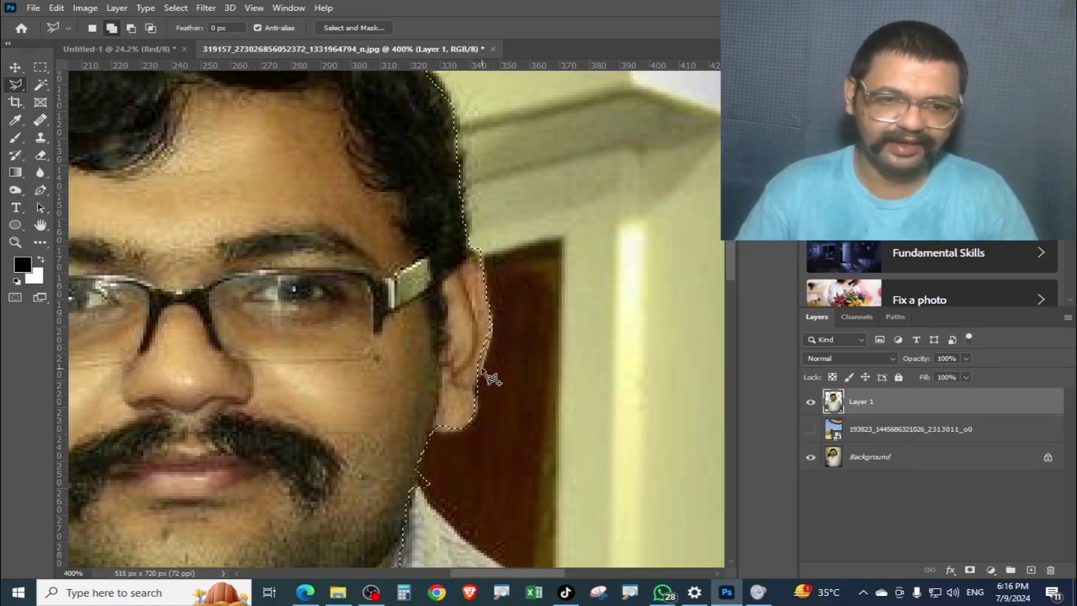
pyautogui.moveTo(509, 413); pyautogui.dragTo(438, 148)
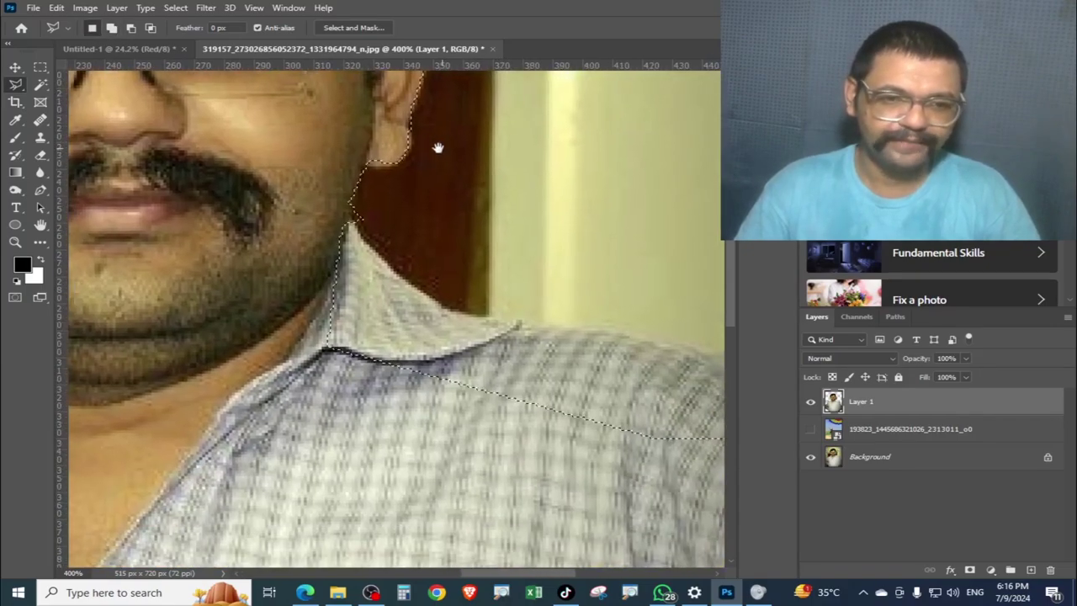
pyautogui.hotkey('ctrl', '-')
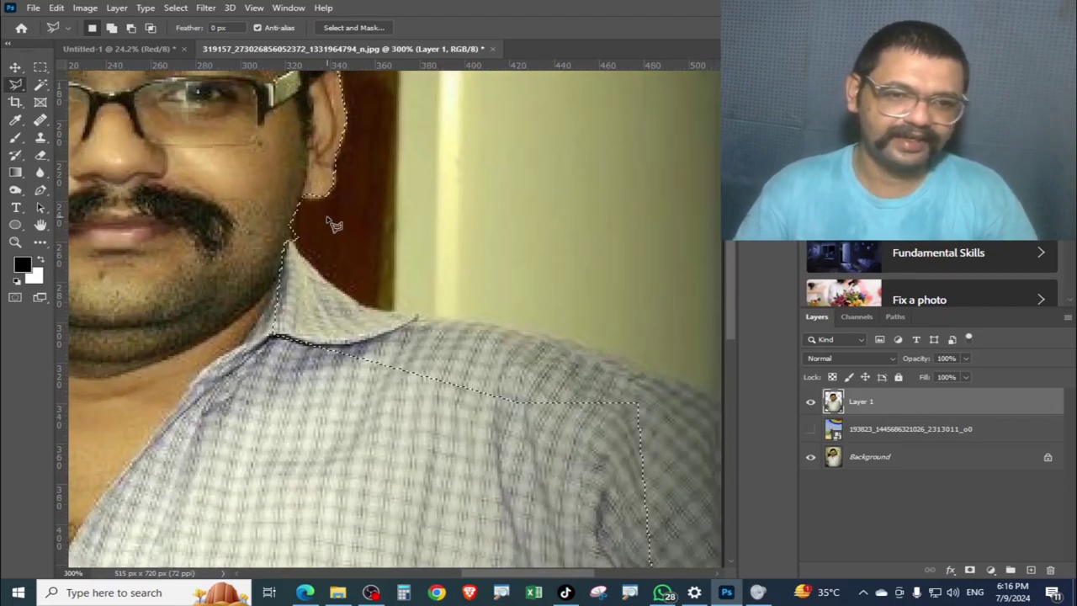
# Restore the accidentally dropped selection and trim the fringe along the shirt shoulder.
pyautogui.hotkey('ctrl', 'd')
pyautogui.hscroll(4, 423, 384)
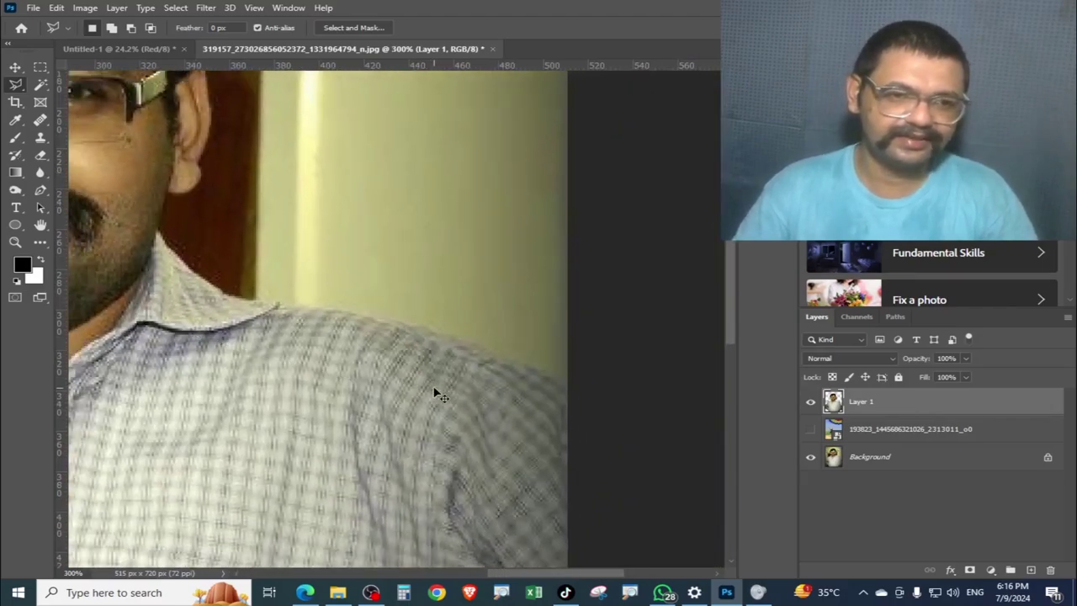
pyautogui.hotkey('ctrl', '-')
pyautogui.hotkey('ctrl', 'z')
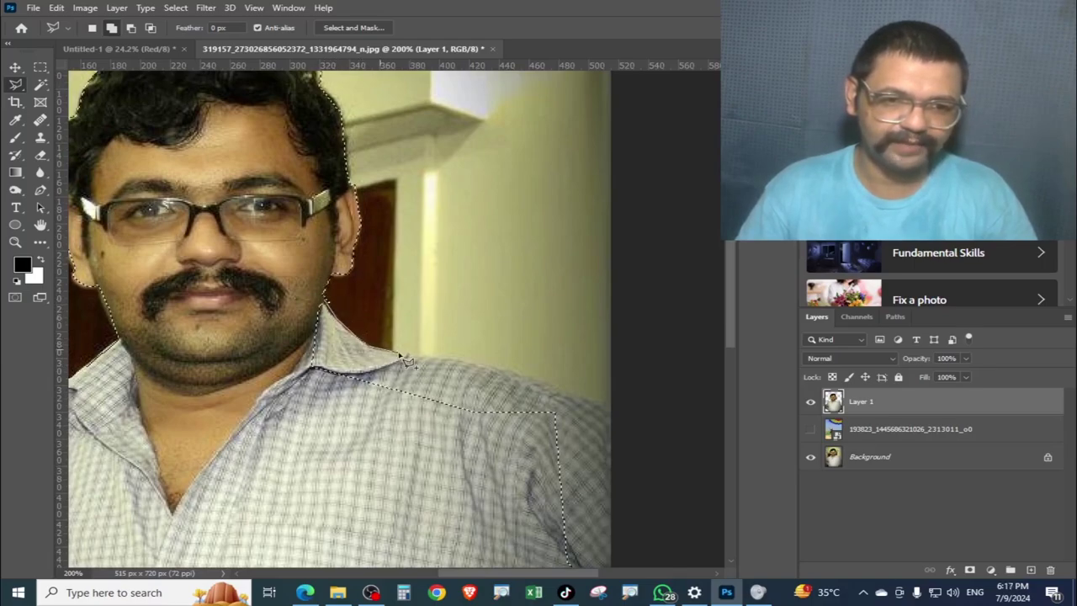
pyautogui.moveTo(406, 361)
pyautogui.mouseDown()
pyautogui.moveTo(572, 403)
pyautogui.moveTo(497, 281)
pyautogui.moveTo(517, 472)
pyautogui.moveTo(205, 396)
pyautogui.moveTo(320, 366)
pyautogui.moveTo(227, 372)
pyautogui.moveTo(213, 239)
pyautogui.mouseUp()
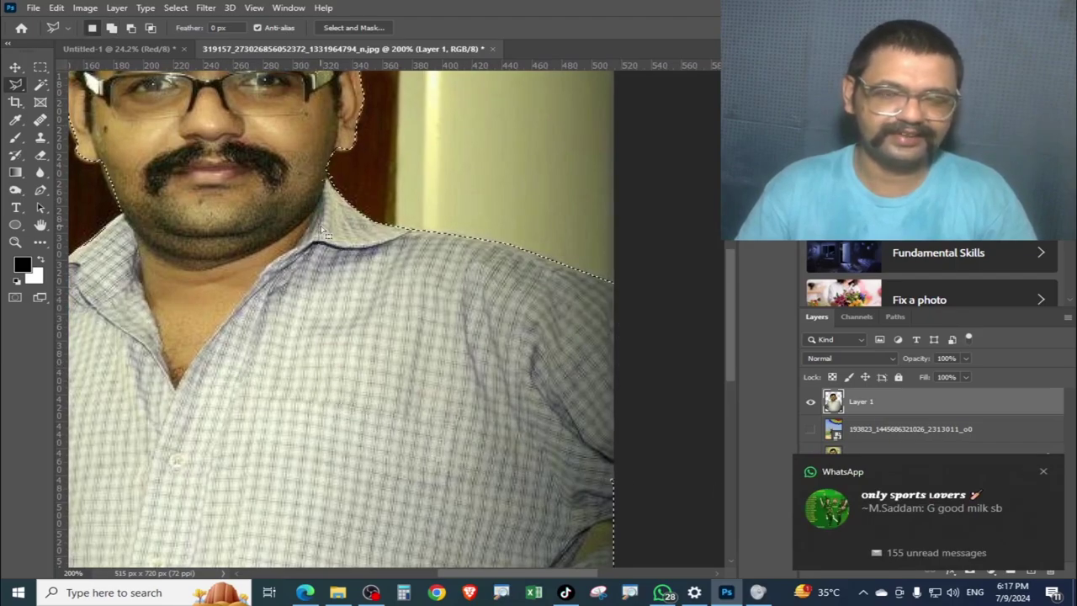
pyautogui.moveTo(400, 358)
pyautogui.mouseDown()
pyautogui.moveTo(437, 110)
pyautogui.moveTo(401, 315)
pyautogui.mouseUp()
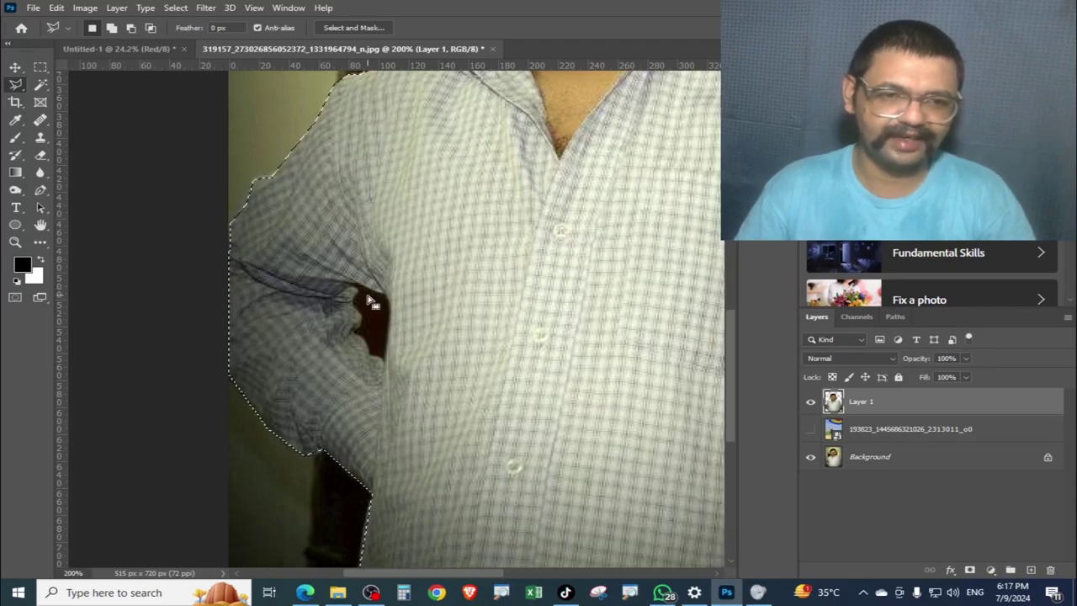
# Fit the photo on screen and toggle the parasailing layer to compare backgrounds.
pyautogui.hotkey('ctrl', '0')
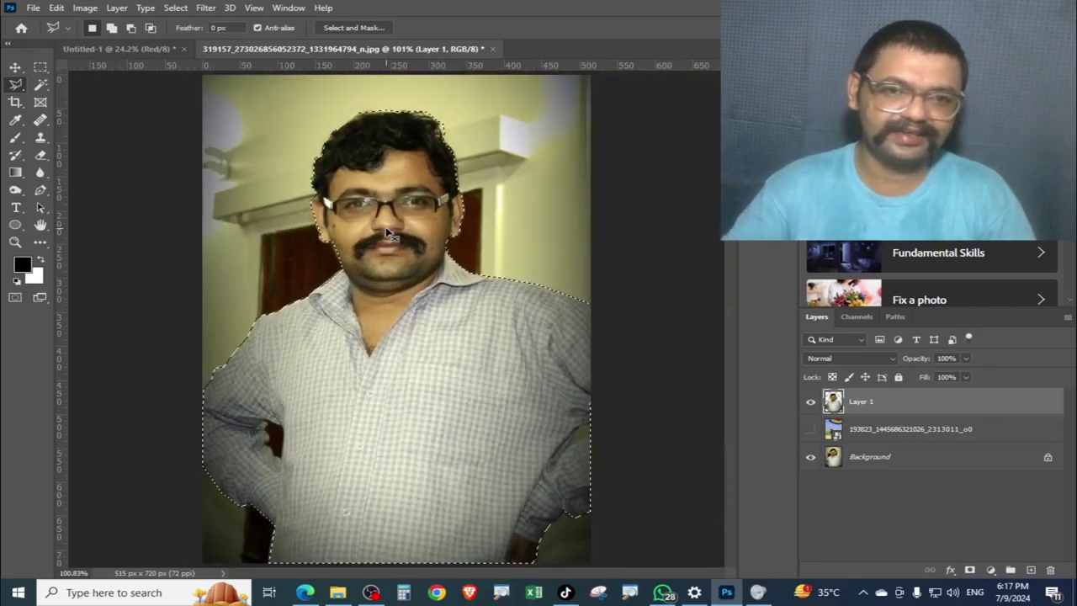
pyautogui.click(812, 431)
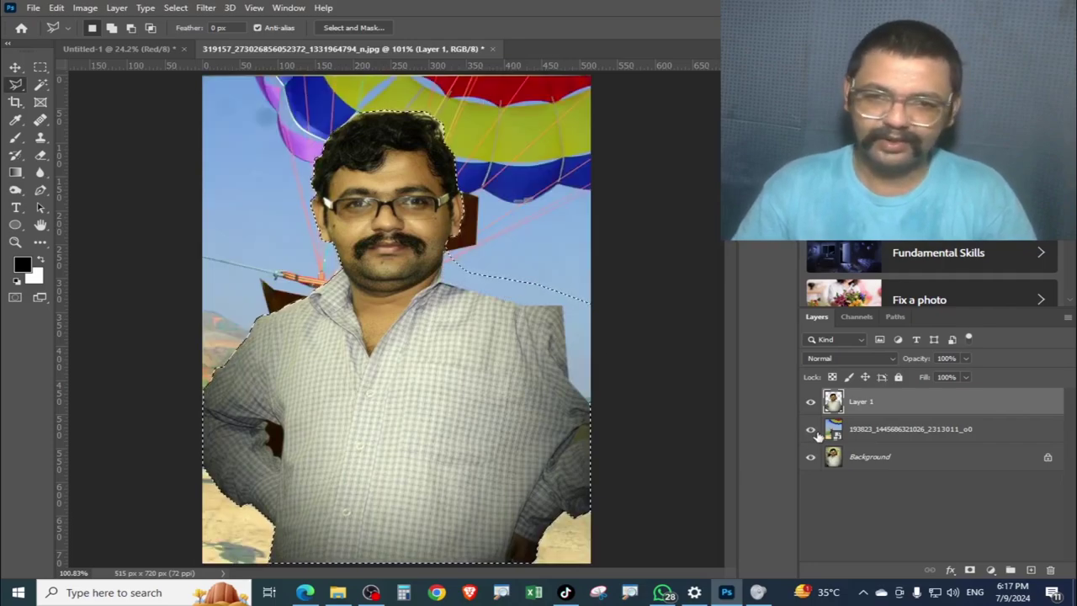
pyautogui.click(810, 428)
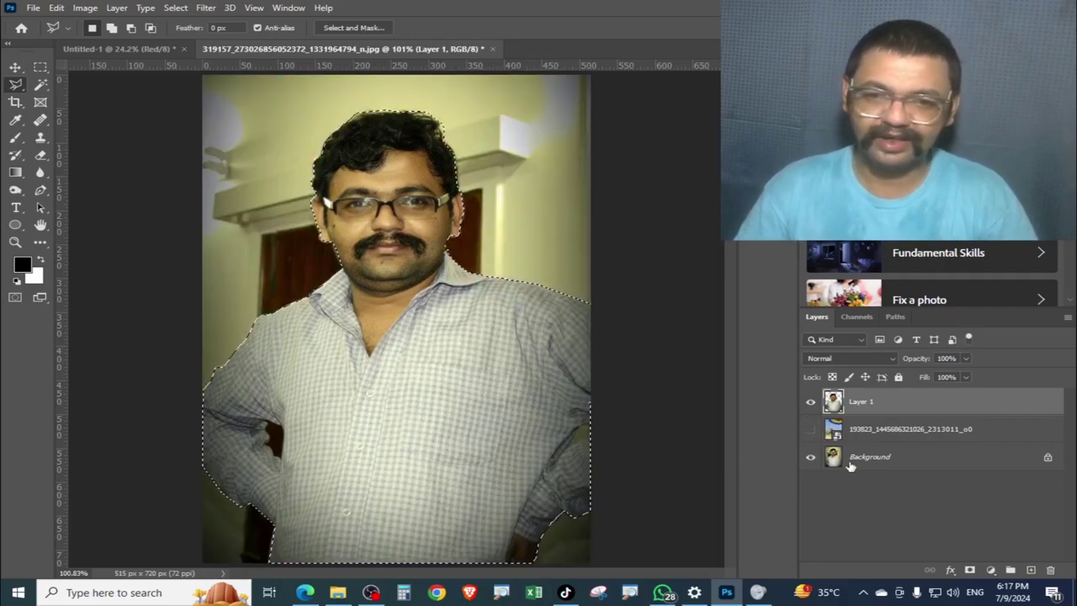
pyautogui.click(850, 458)
pyautogui.click(839, 409)
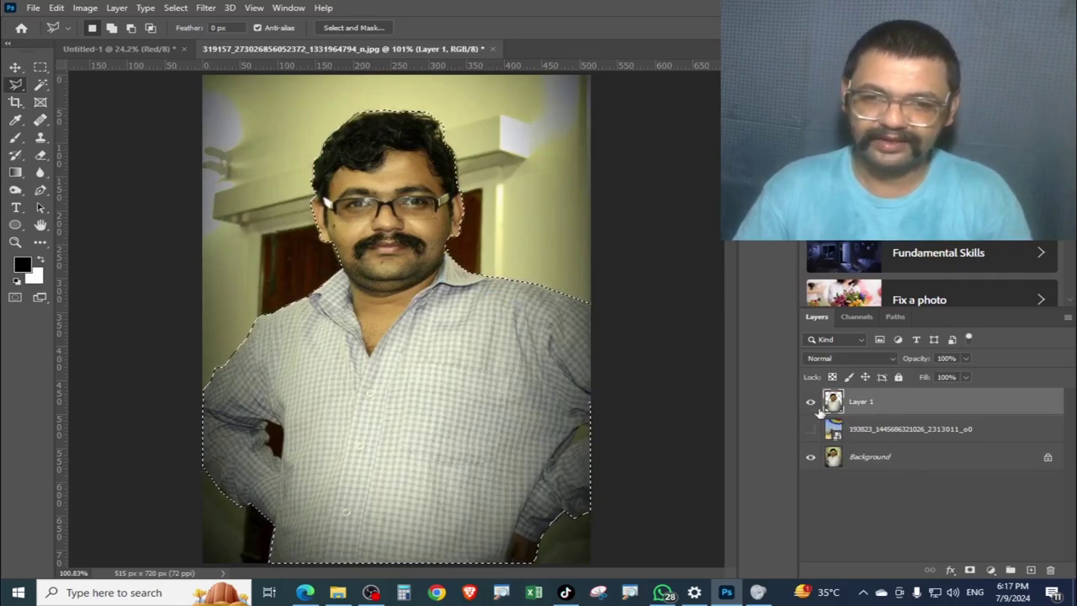
# Make all three layers visible, with the man over the parasailing photo, and select Background.
pyautogui.click(810, 402)
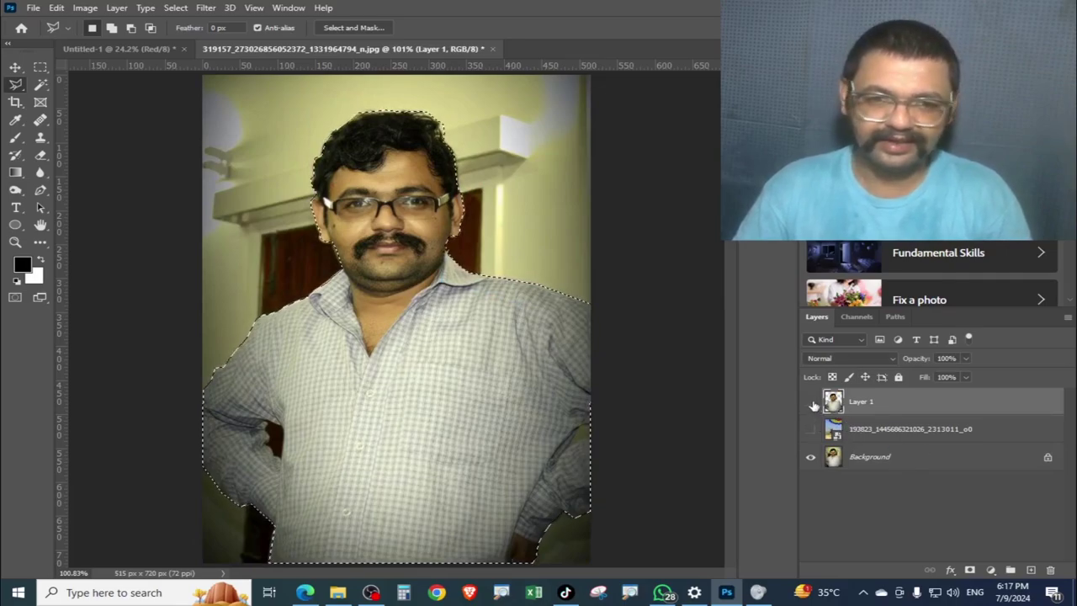
pyautogui.click(812, 457)
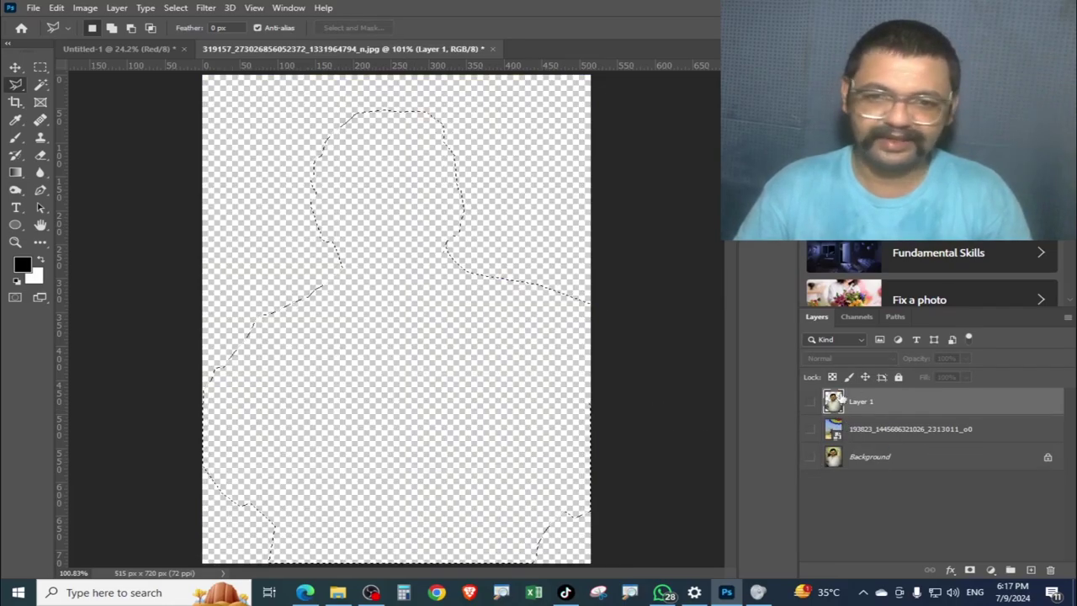
pyautogui.click(810, 429)
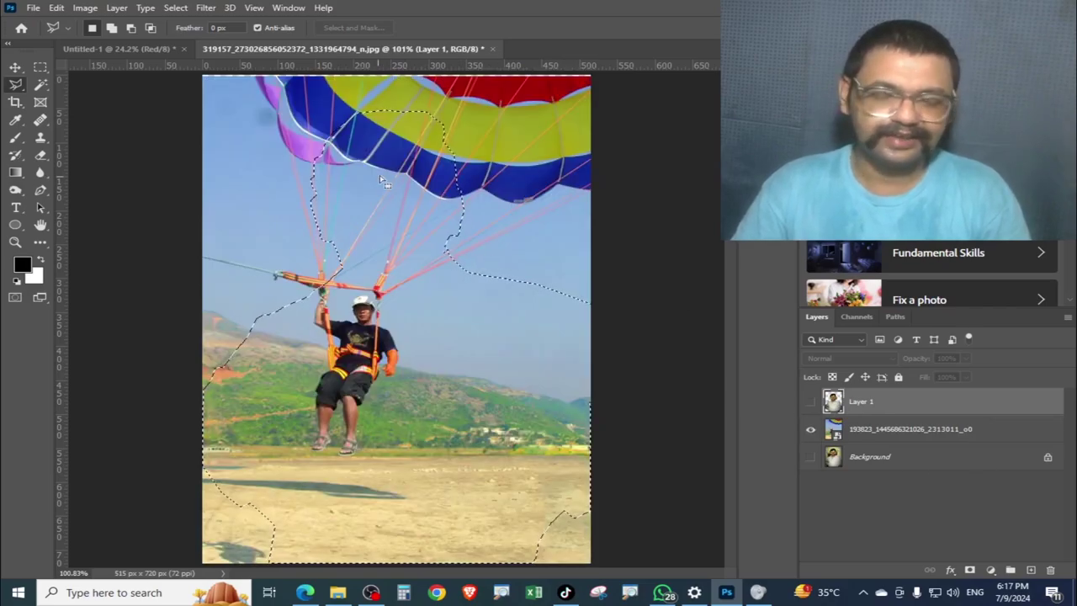
pyautogui.click(812, 402)
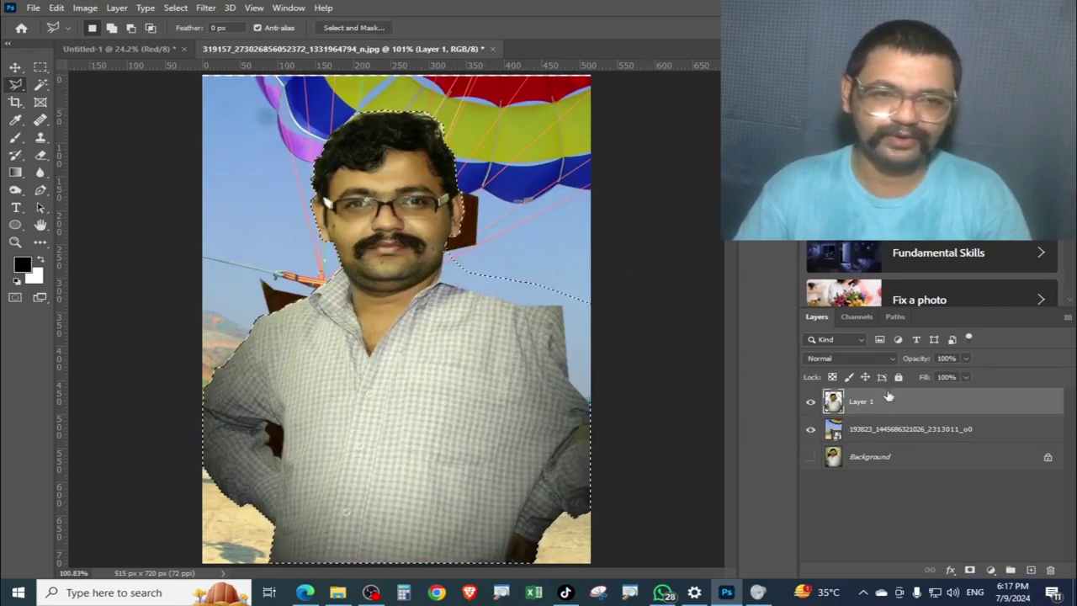
pyautogui.click(810, 458)
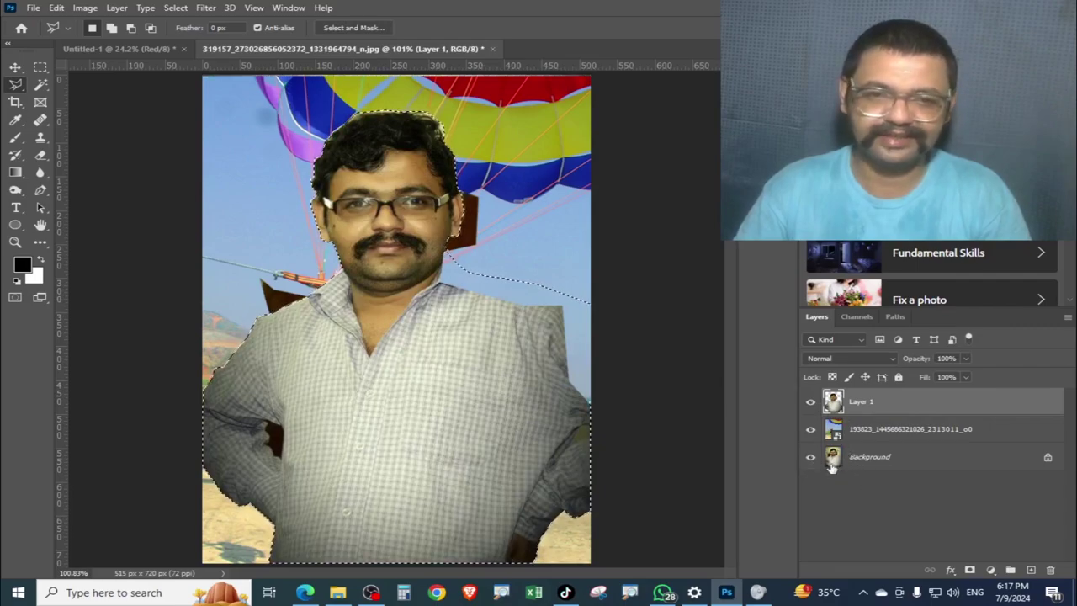
pyautogui.click(838, 461)
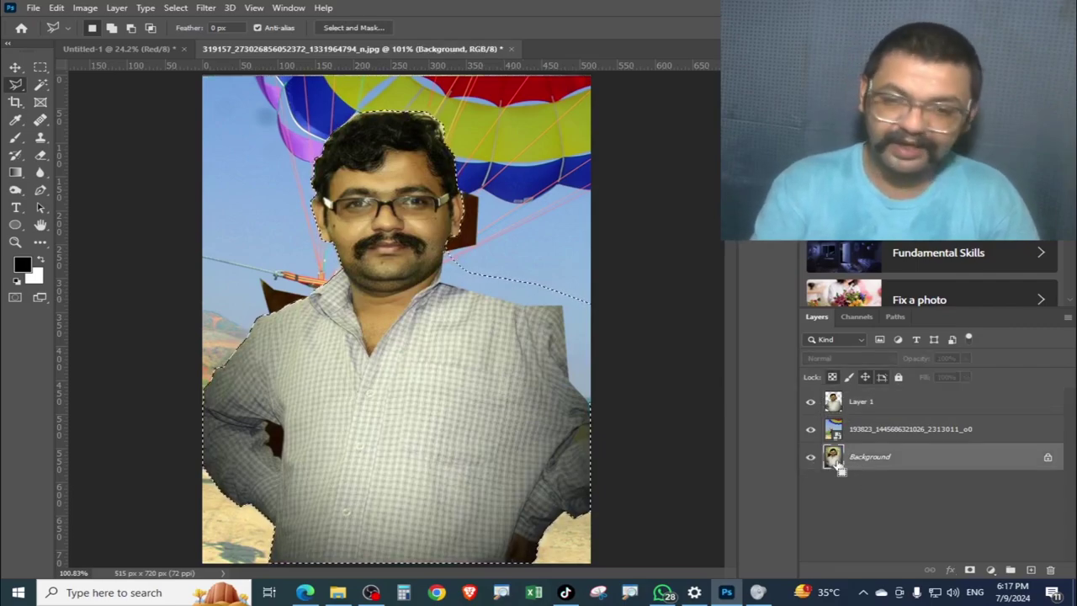
# Copy the selected man onto Layer 2 above the parasailing layer, then delete Layer 1.
pyautogui.hotkey('ctrl', 'j')
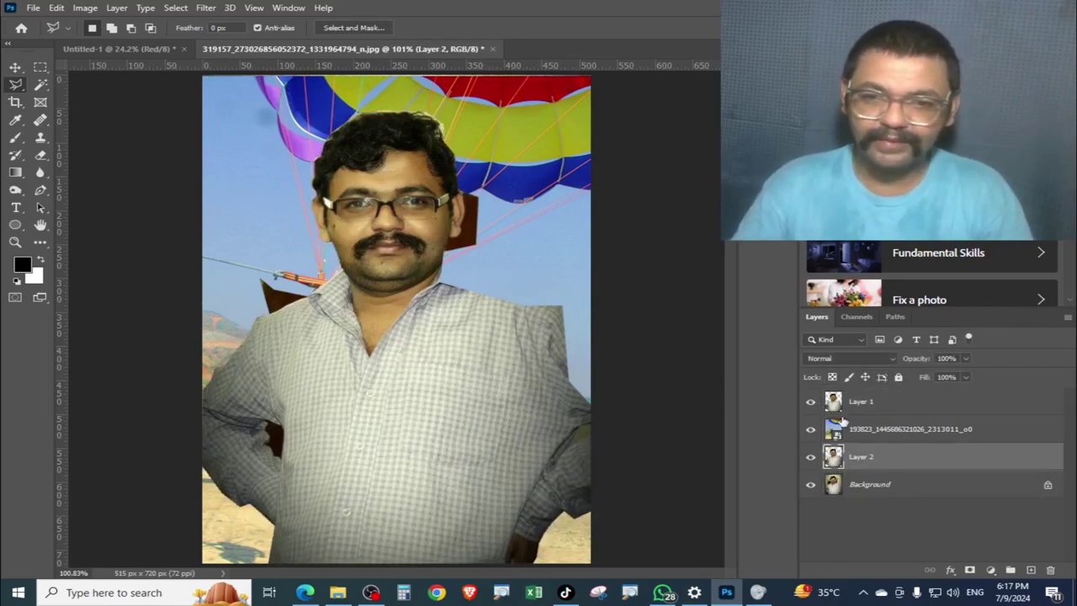
pyautogui.moveTo(833, 459); pyautogui.dragTo(841, 431)
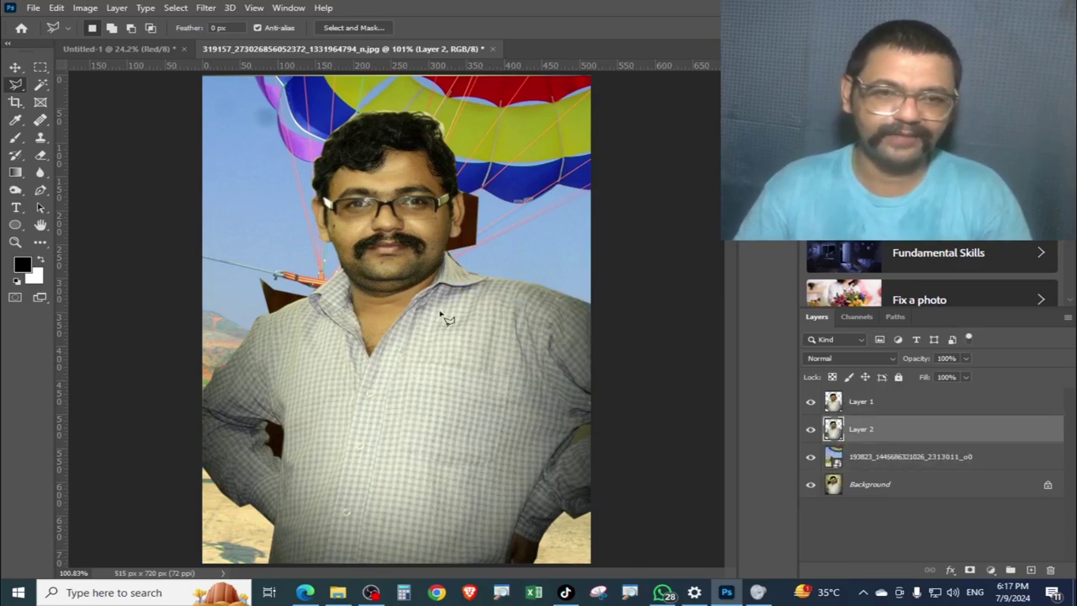
pyautogui.click(839, 406)
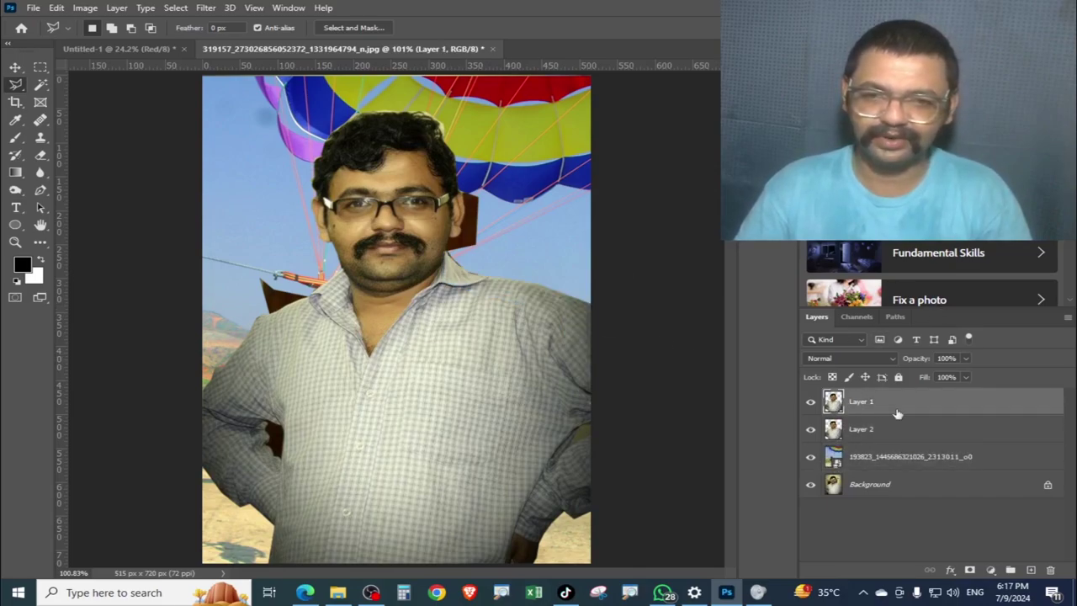
pyautogui.click(1053, 571)
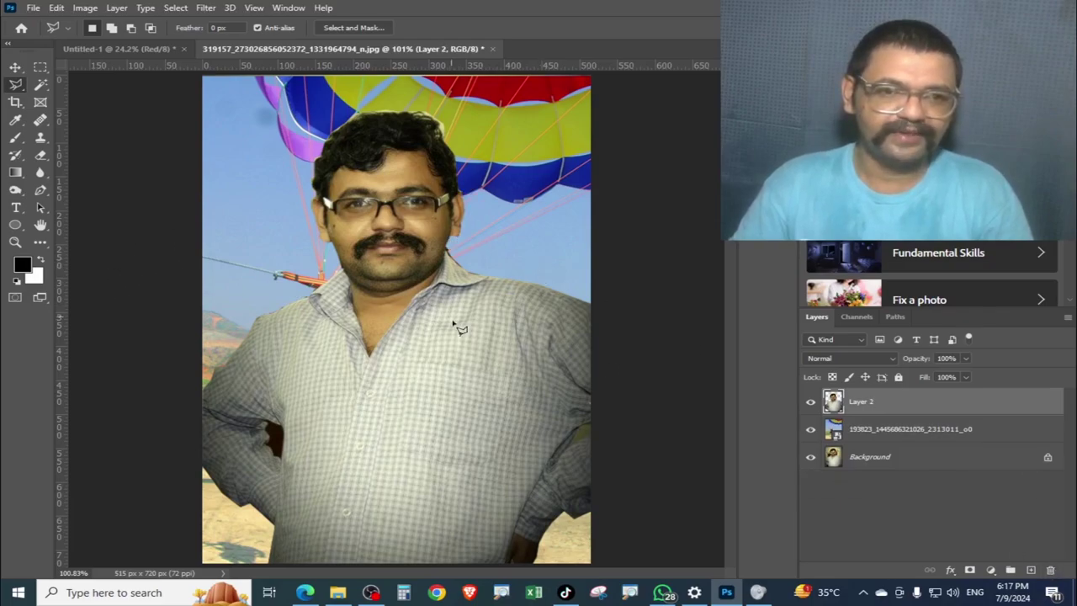
pyautogui.hotkey('ctrl', 'z')
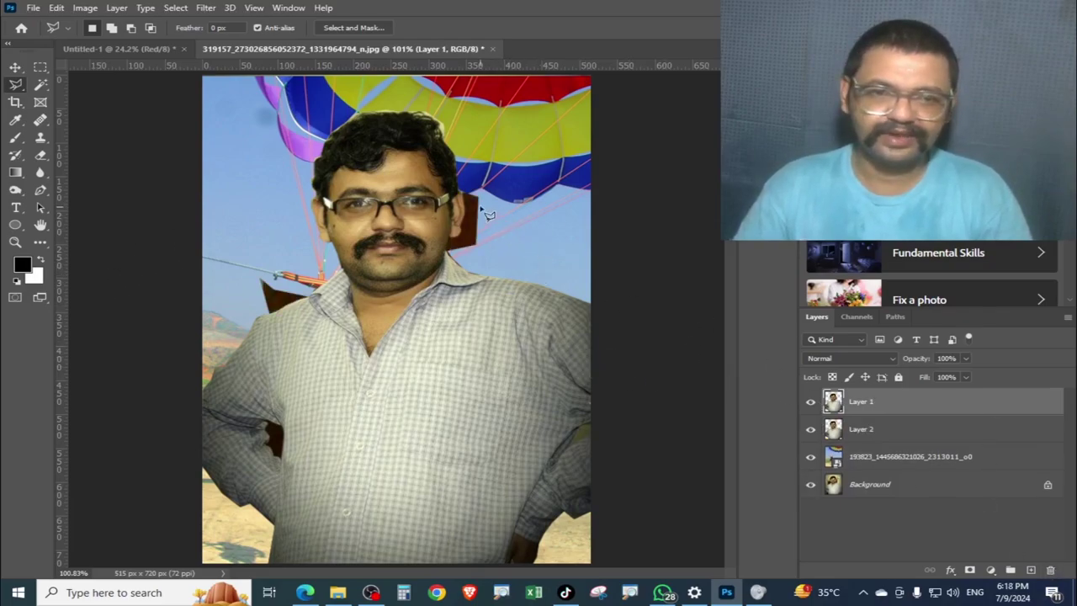
pyautogui.click(1047, 570)
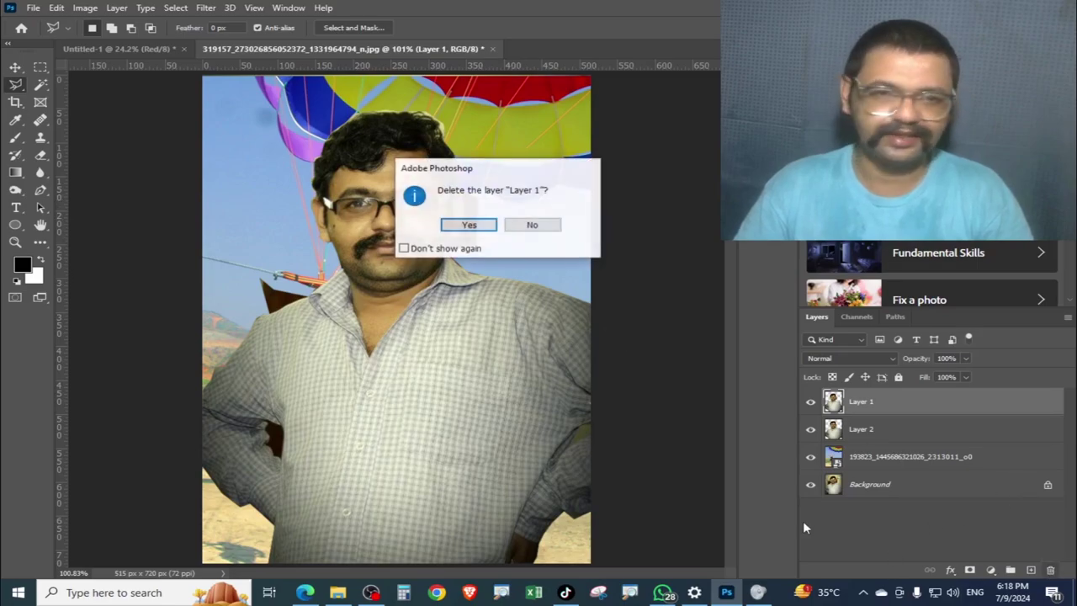
pyautogui.click(471, 225)
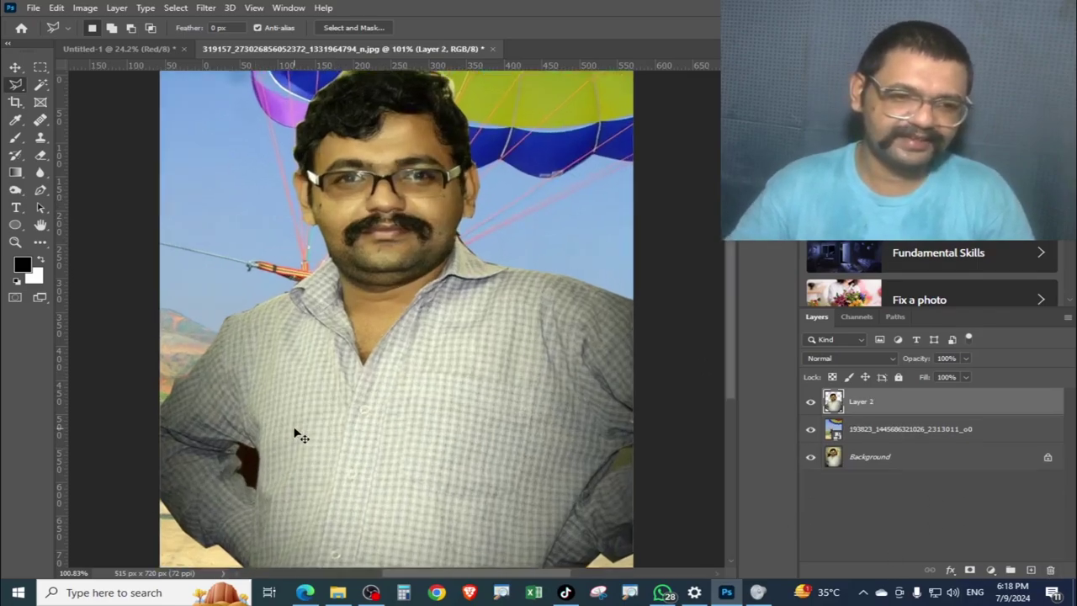
# Clear the dark room patch between the man's left arm and body, then fit to screen.
pyautogui.hotkey('ctrl', '+')
pyautogui.hotkey('ctrl', '+')
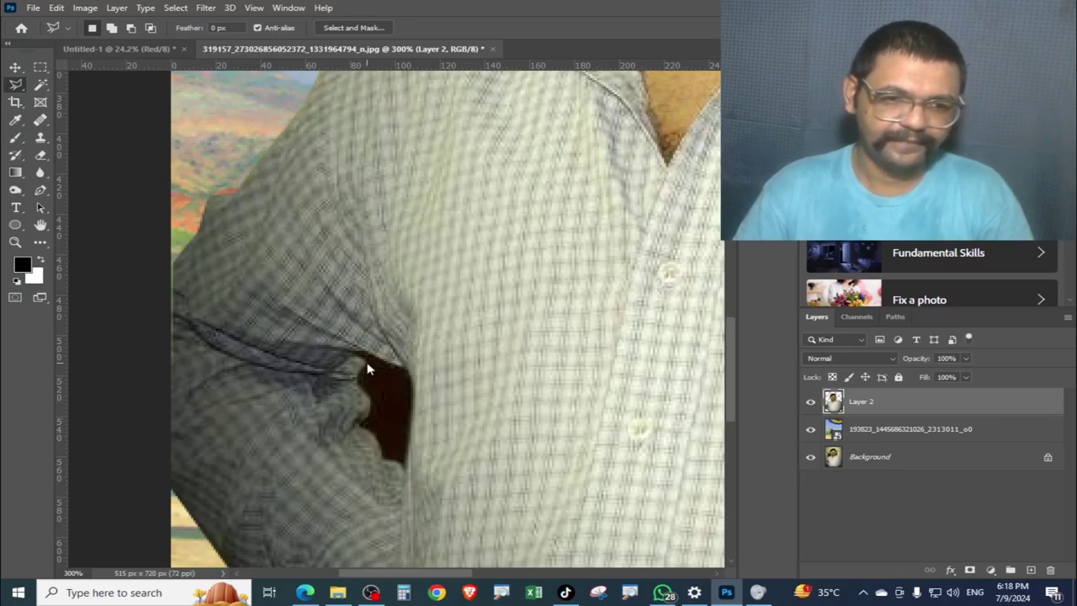
pyautogui.hotkey('ctrl', '0')
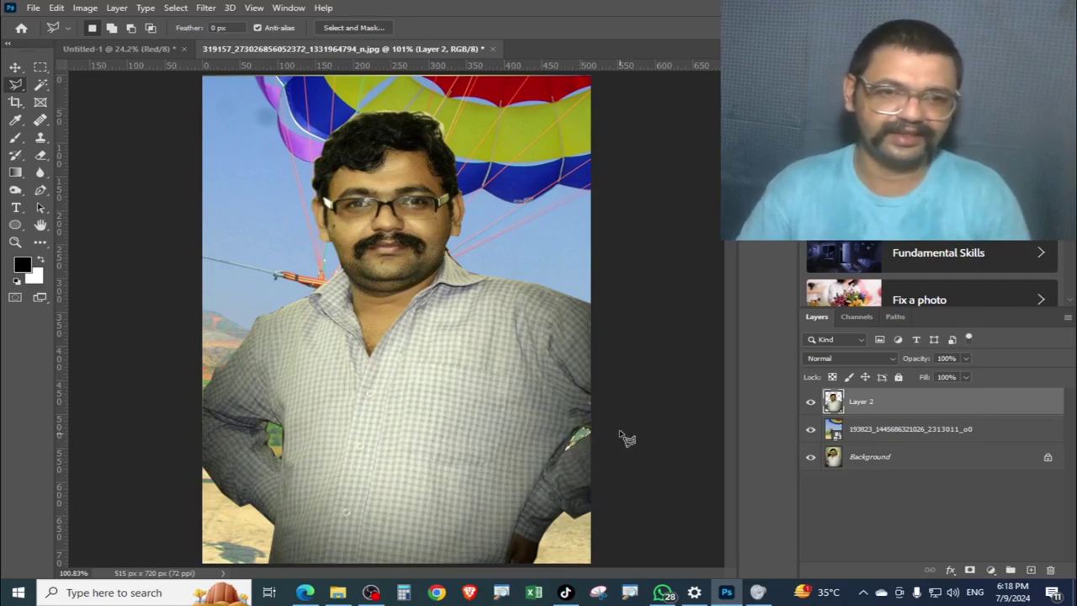
# Zoom in on the neck and select the leftover background fringe along the collar.
pyautogui.hotkey('ctrl', '+')
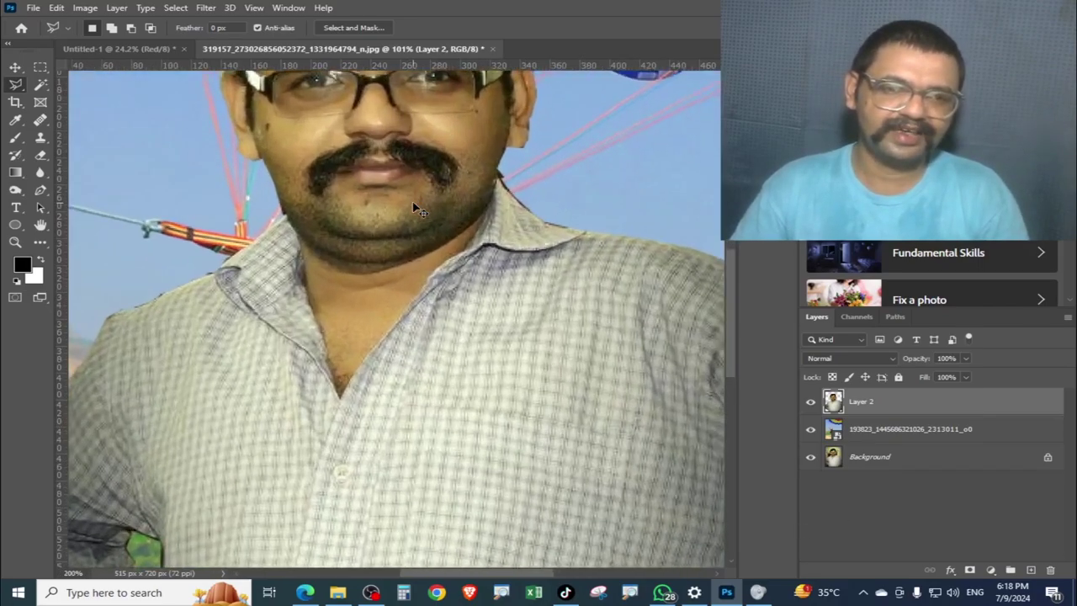
pyautogui.hotkey('ctrl', '+')
pyautogui.moveTo(421, 288)
pyautogui.mouseDown()
pyautogui.moveTo(445, 348)
pyautogui.moveTo(379, 252)
pyautogui.mouseUp()
pyautogui.hotkey('ctrl', '+')
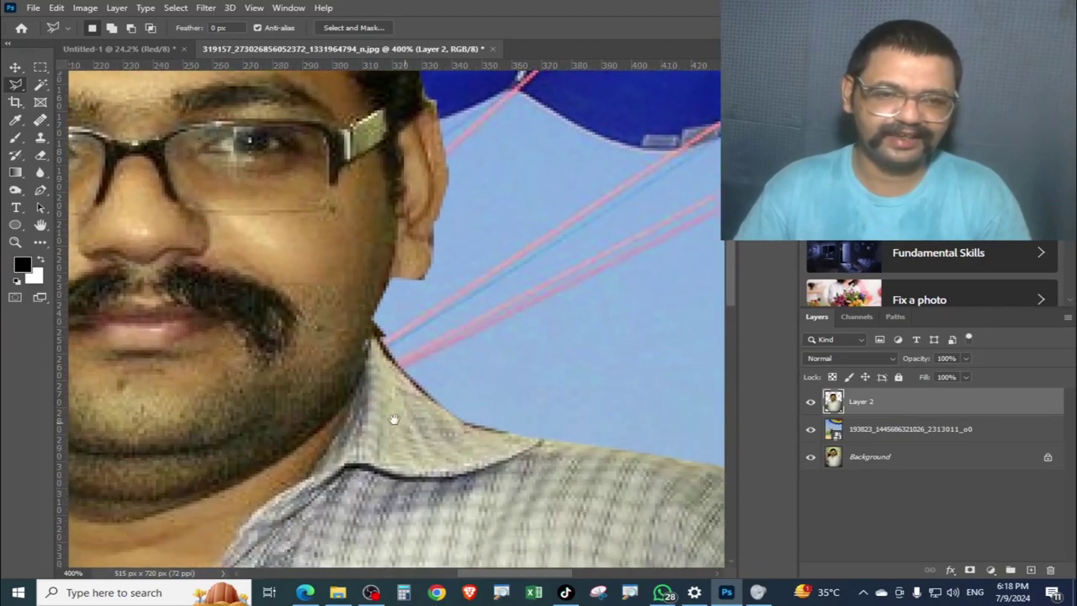
pyautogui.moveTo(393, 419); pyautogui.dragTo(379, 339)
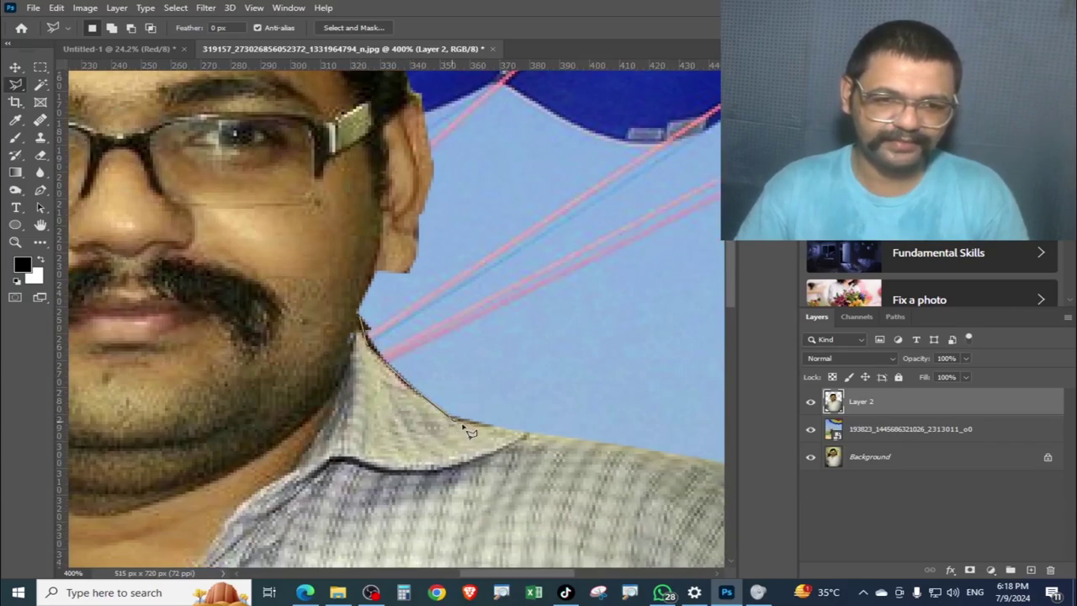
pyautogui.click(445, 273)
pyautogui.doubleClick(393, 296)
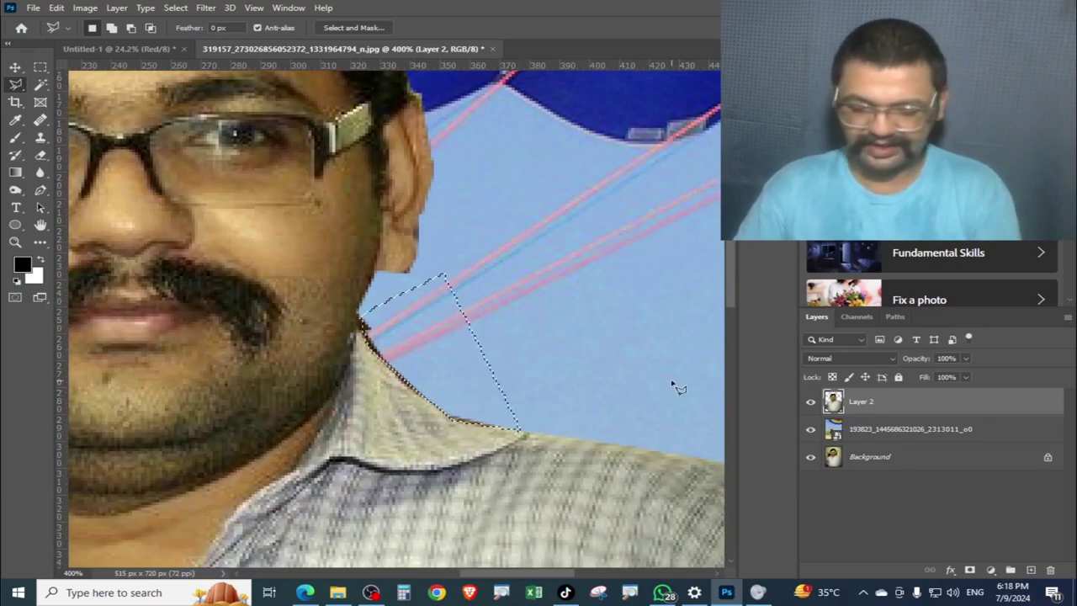
# Select and remove the background slivers along the top of the hair.
pyautogui.moveTo(521, 307); pyautogui.dragTo(657, 474)
pyautogui.moveTo(521, 336); pyautogui.dragTo(668, 488)
pyautogui.moveTo(505, 353); pyautogui.dragTo(524, 364)
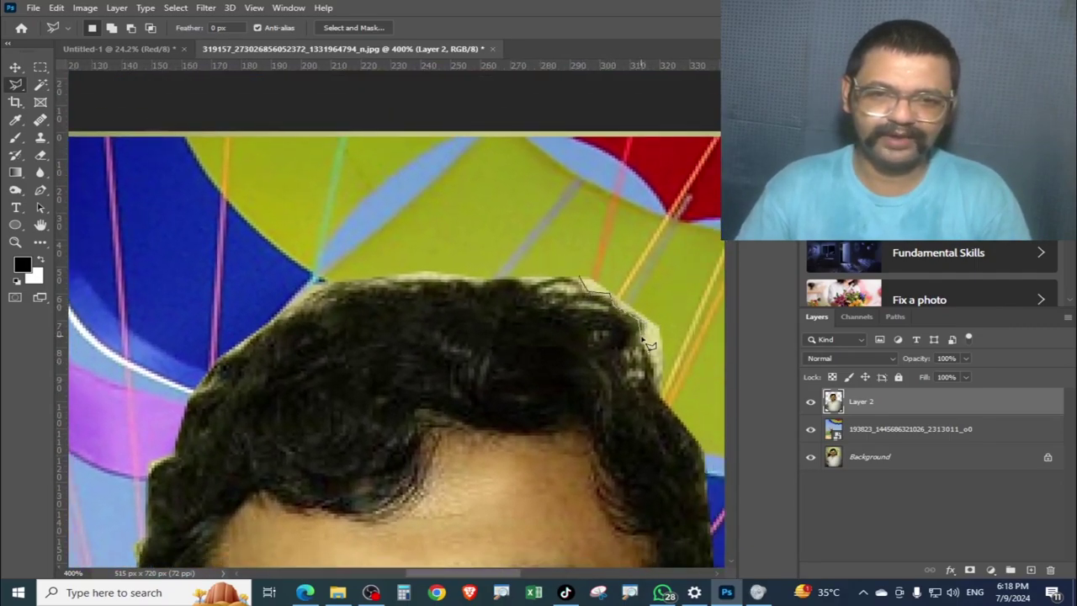
pyautogui.click(570, 233)
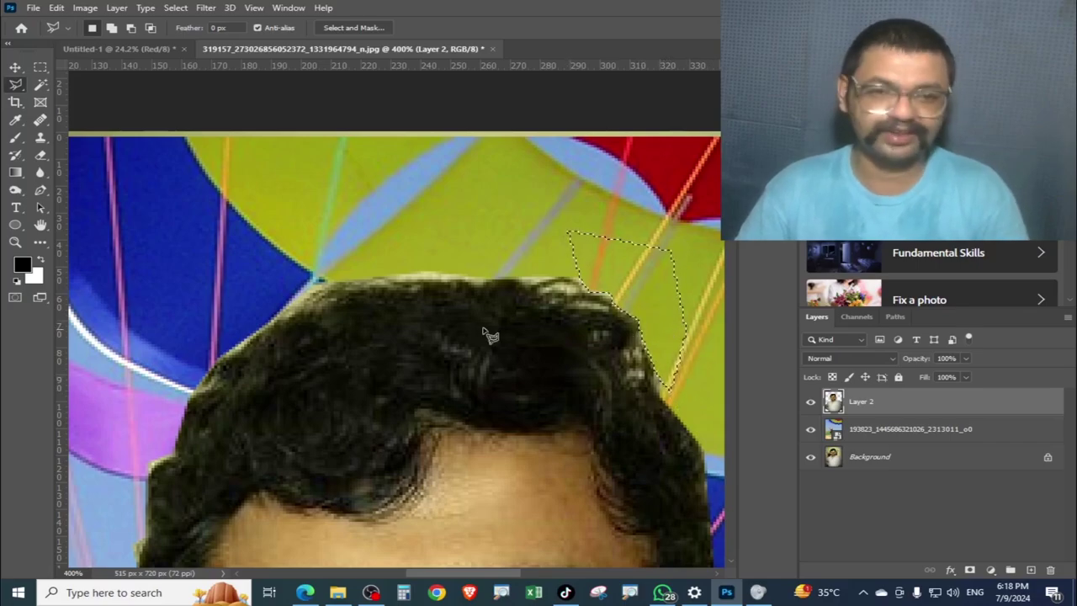
pyautogui.moveTo(491, 335); pyautogui.dragTo(602, 360)
pyautogui.click(603, 314)
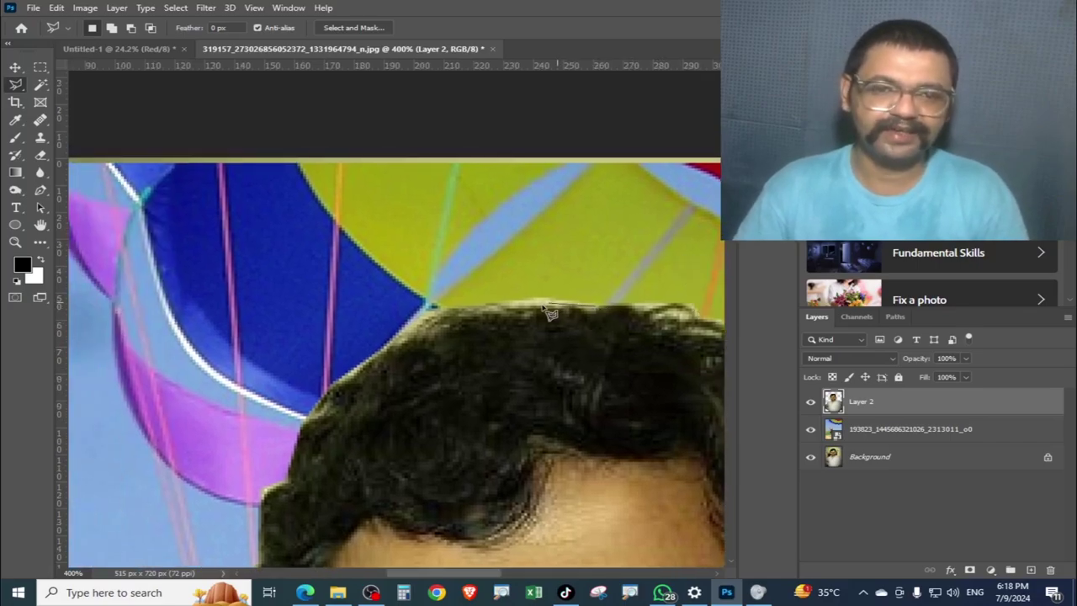
pyautogui.click(496, 301)
pyautogui.click(646, 258)
pyautogui.click(593, 305)
pyautogui.click(497, 299)
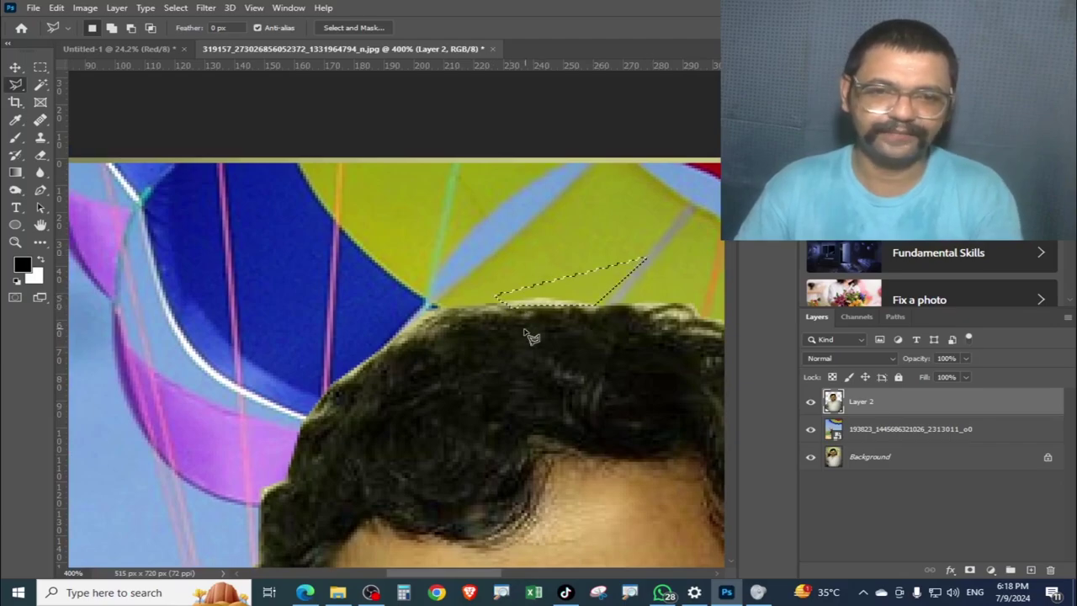
# Remove the blue balloon fringe above the left hair edge, then fit to screen.
pyautogui.moveTo(388, 418); pyautogui.dragTo(529, 322)
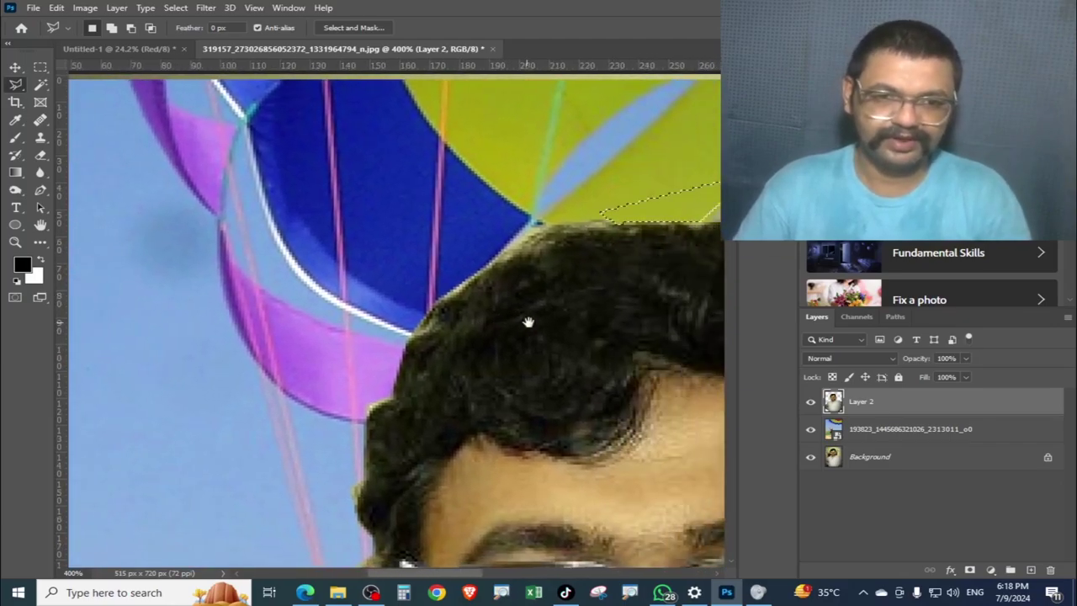
pyautogui.click(562, 225)
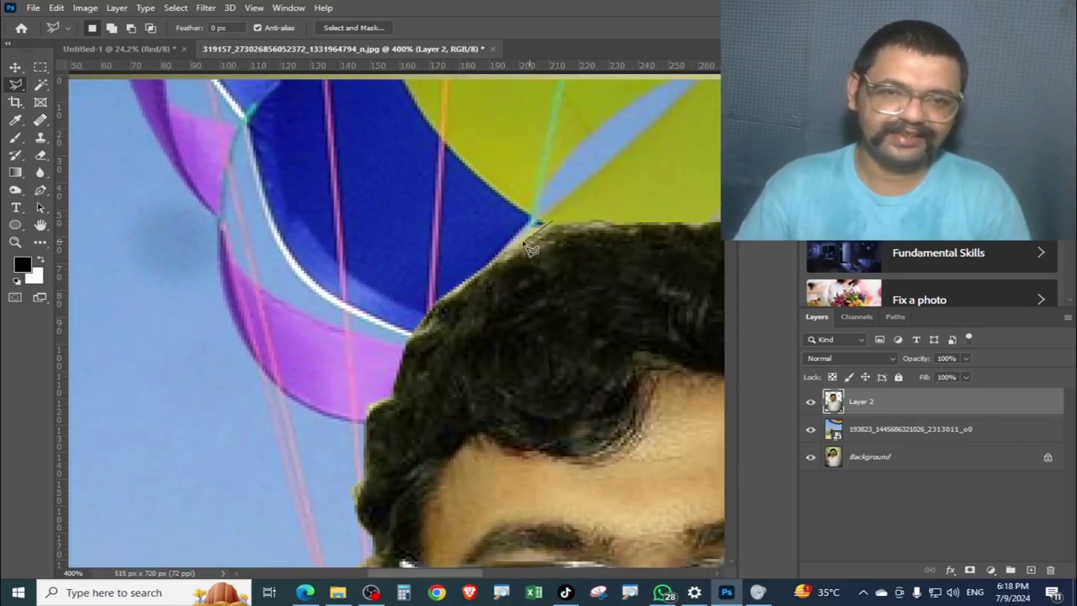
pyautogui.click(436, 298)
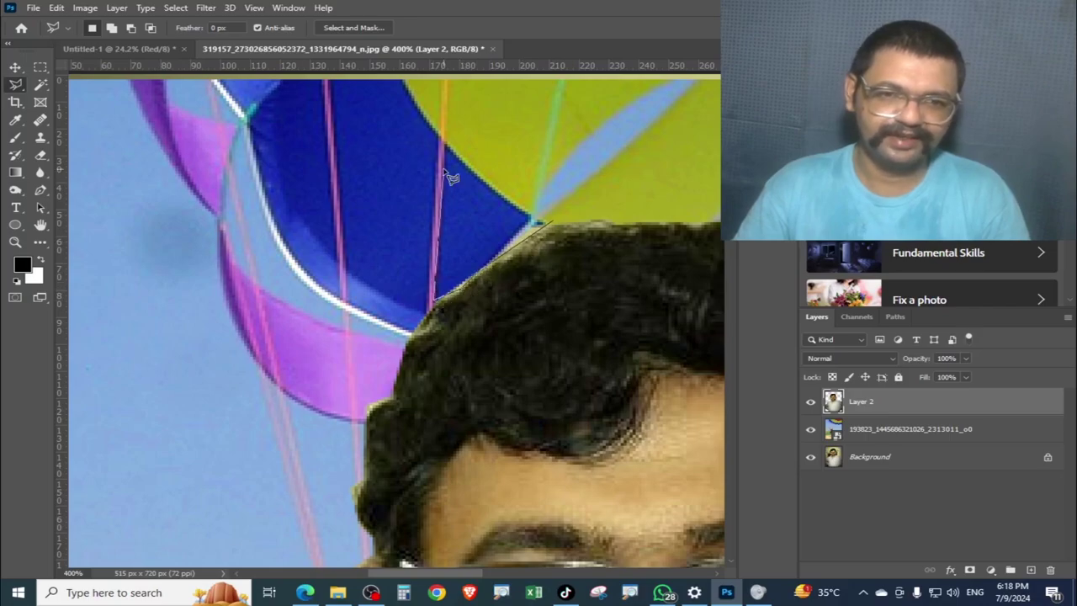
pyautogui.click(446, 173)
pyautogui.click(546, 223)
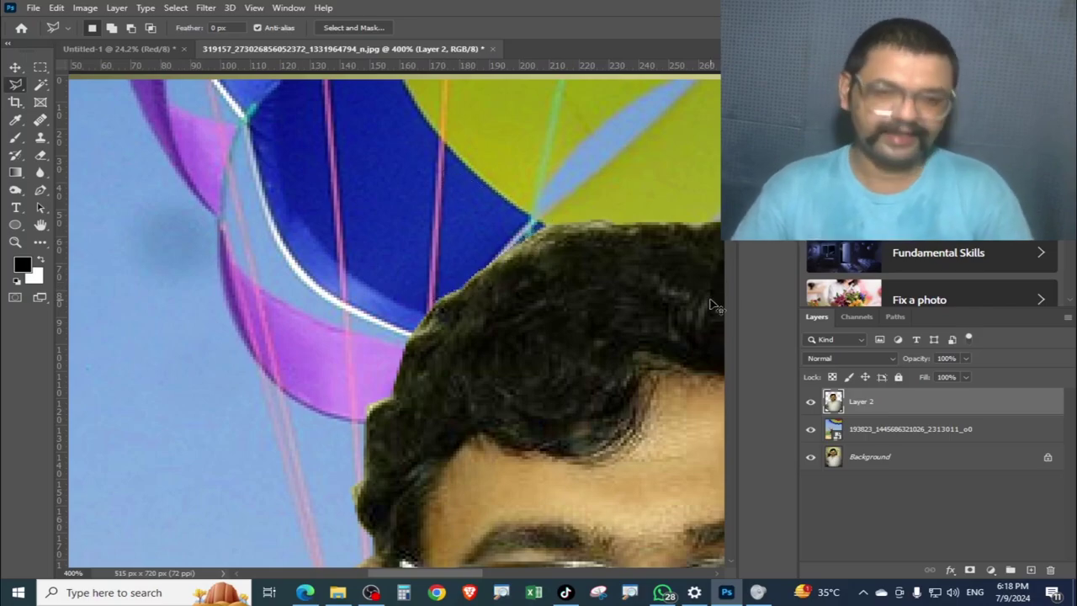
pyautogui.hotkey('ctrl', '0')
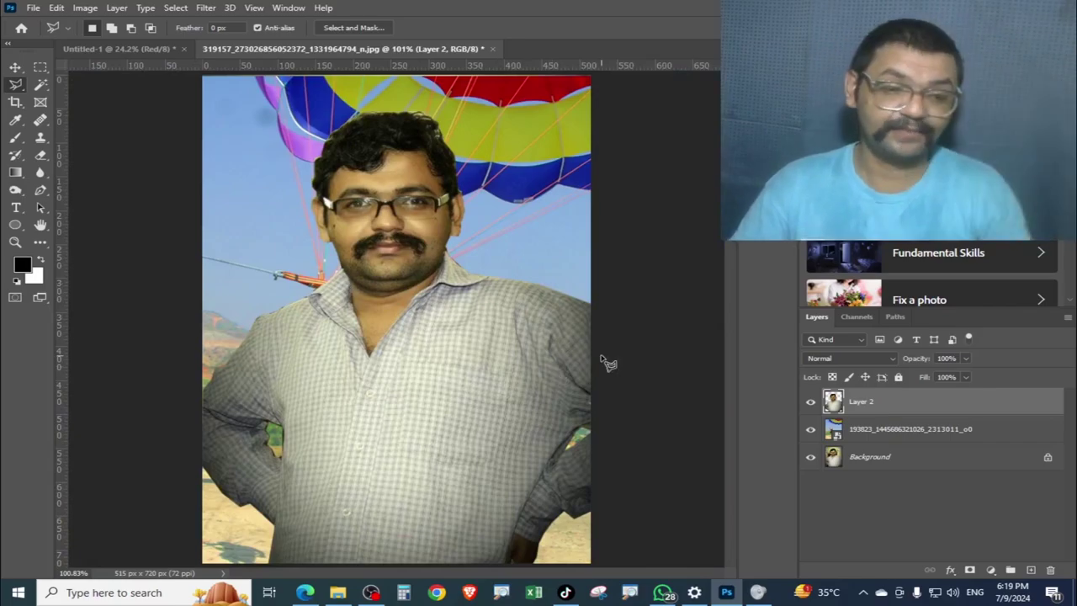
# Lasso and delete the remaining fringe in the left arm gap, then fit to screen.
pyautogui.hotkey('ctrl', '+')
pyautogui.hotkey('ctrl', '+')
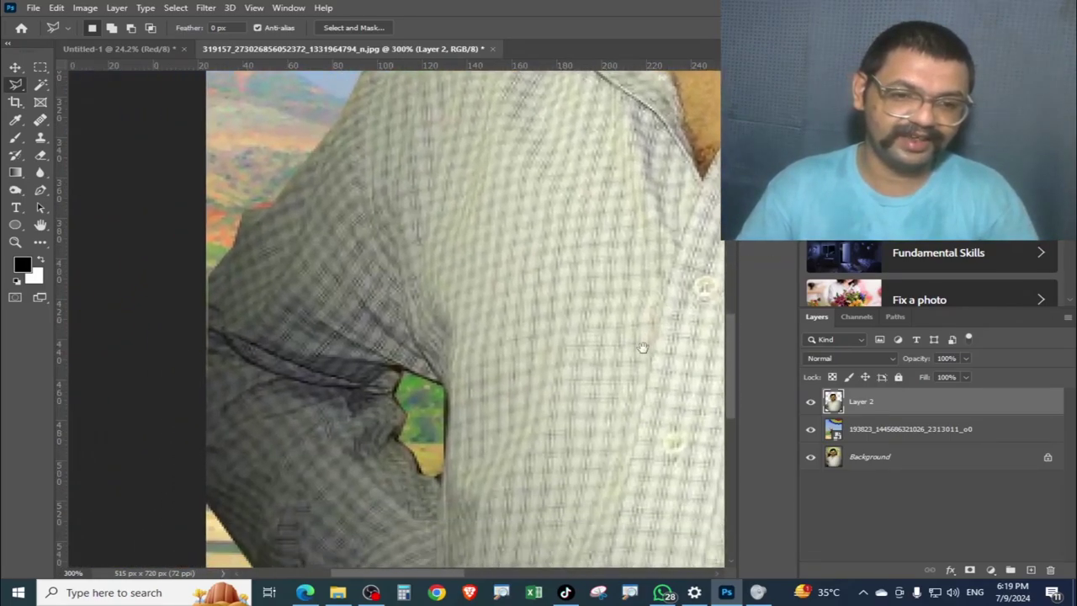
pyautogui.moveTo(608, 364); pyautogui.dragTo(447, 348)
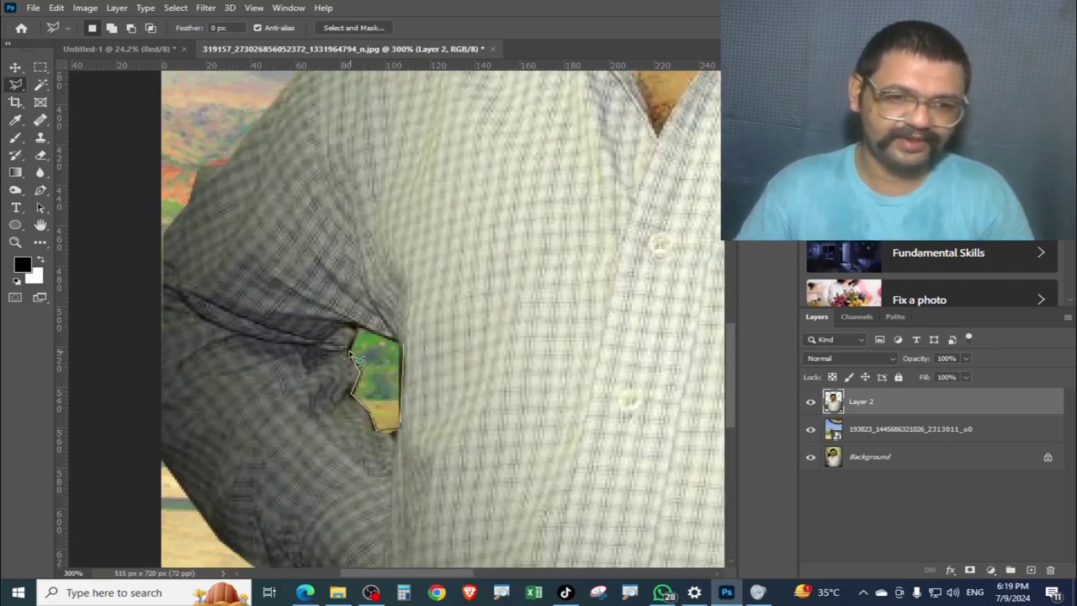
pyautogui.click(381, 339)
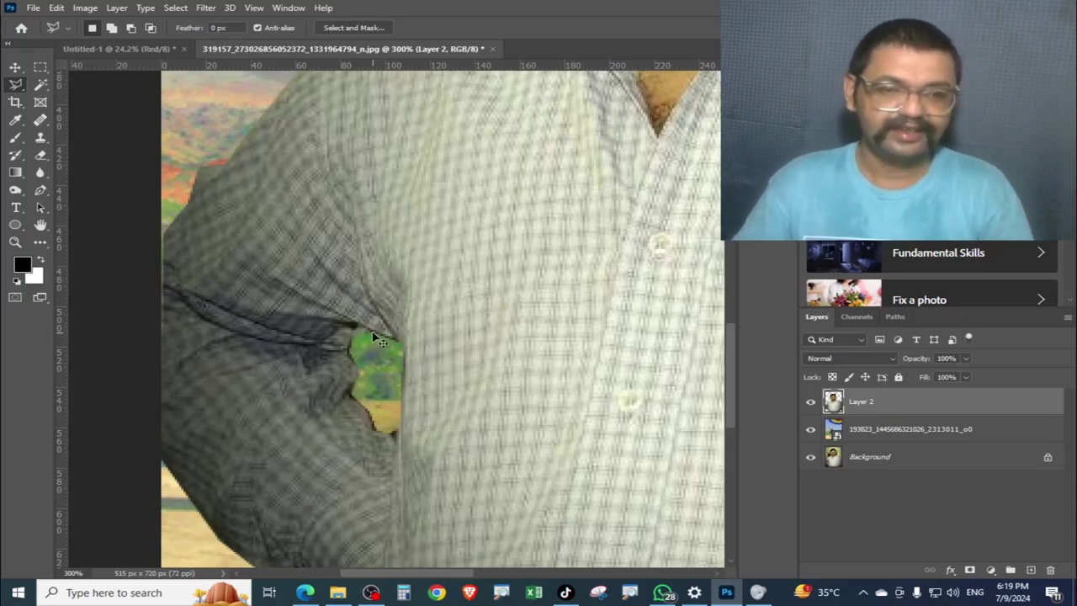
pyautogui.hotkey('ctrl', '0')
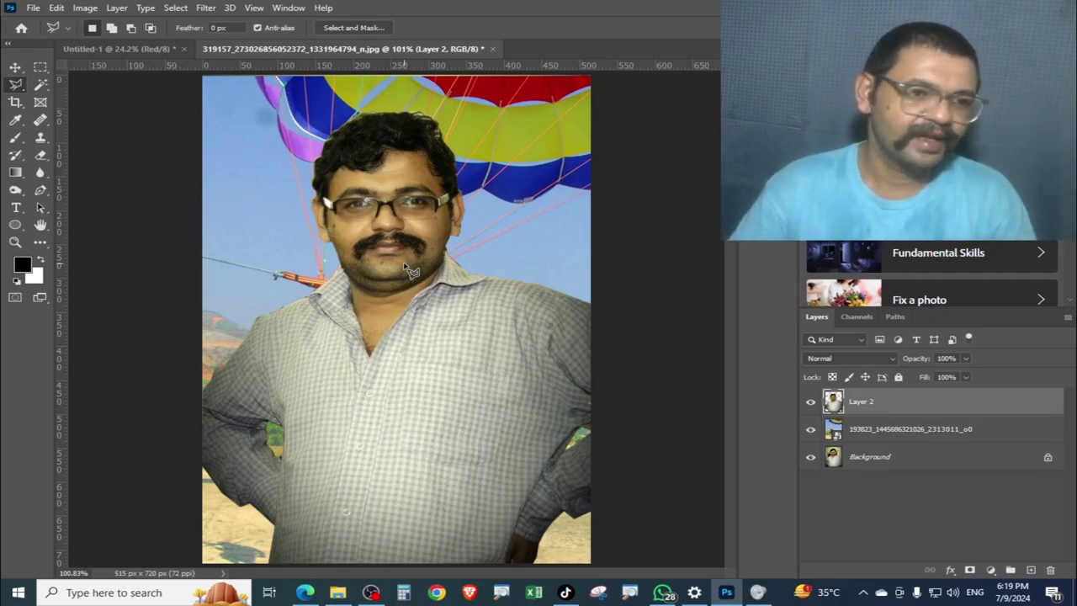
pyautogui.click(40, 190)
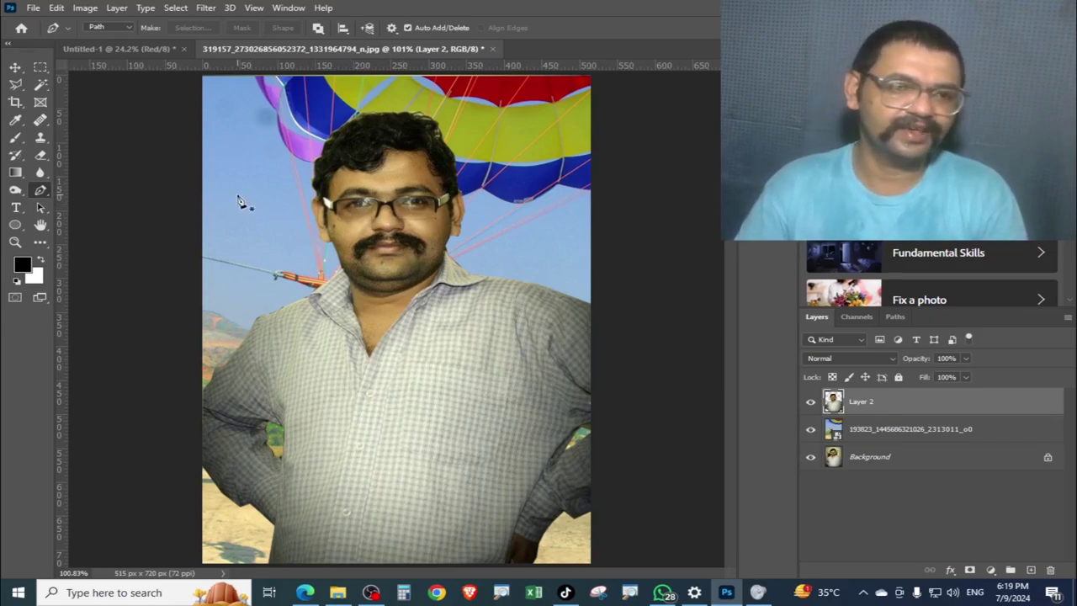
pyautogui.click(420, 156)
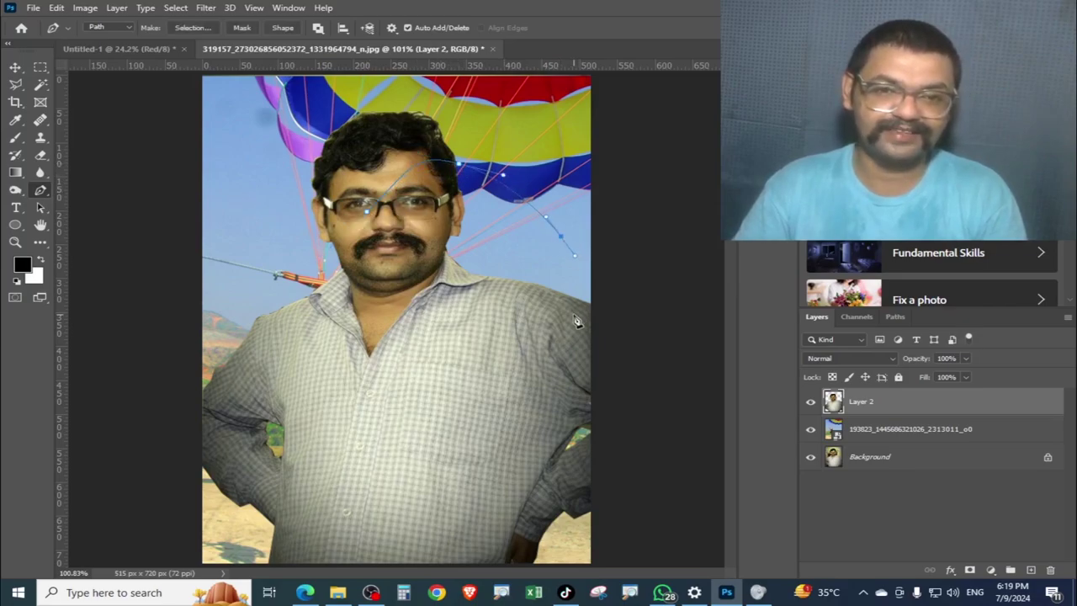
pyautogui.moveTo(403, 432); pyautogui.dragTo(513, 450)
pyautogui.click(523, 486)
pyautogui.click(430, 548)
pyautogui.click(306, 558)
pyautogui.click(271, 488)
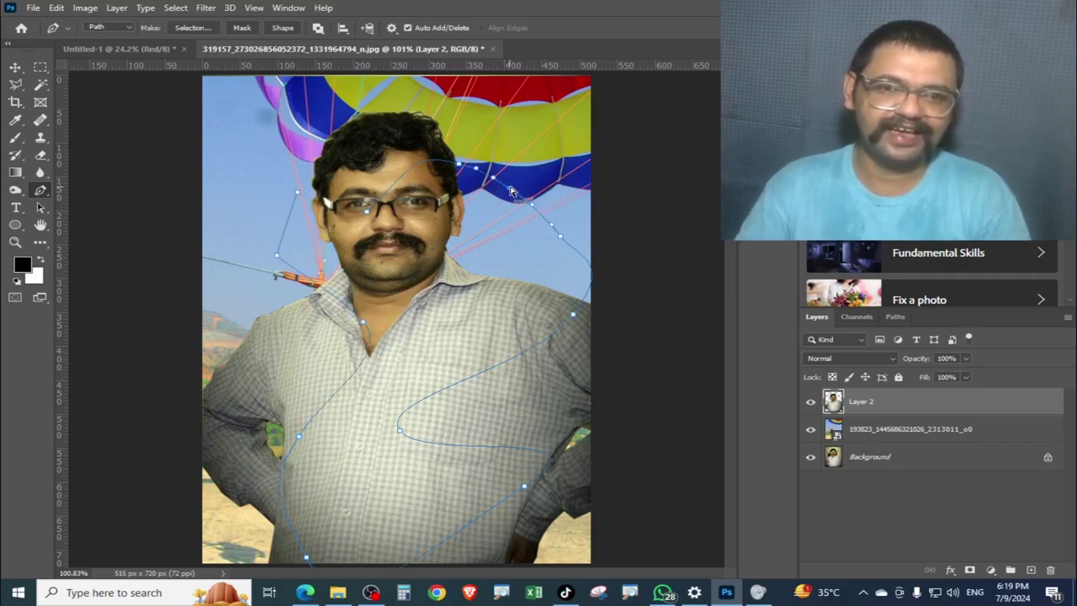
pyautogui.moveTo(511, 192); pyautogui.dragTo(531, 174)
pyautogui.moveTo(491, 225); pyautogui.dragTo(540, 179)
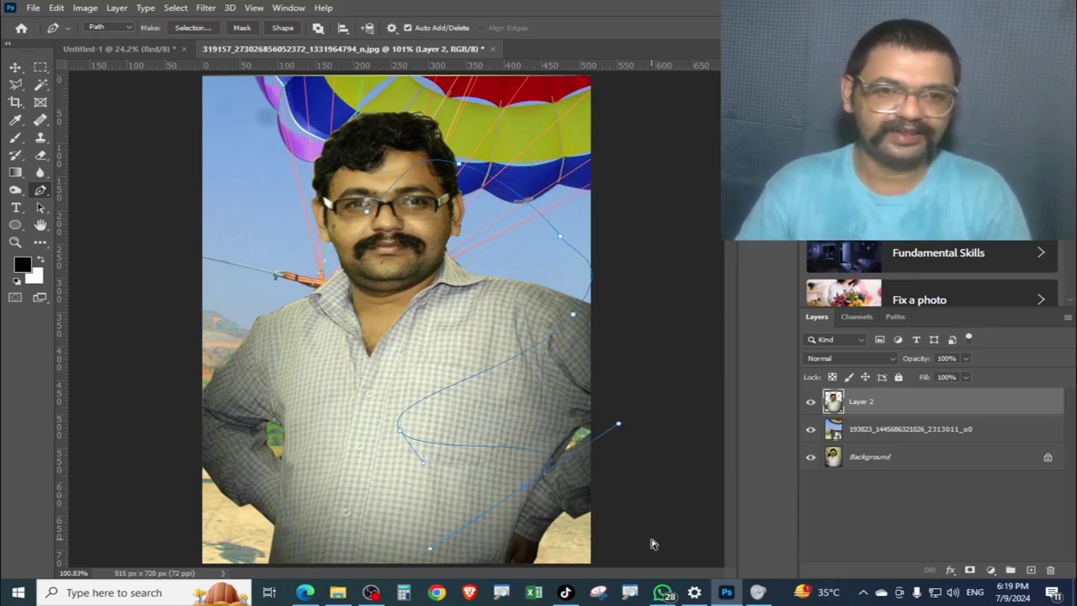
pyautogui.press('Escape')
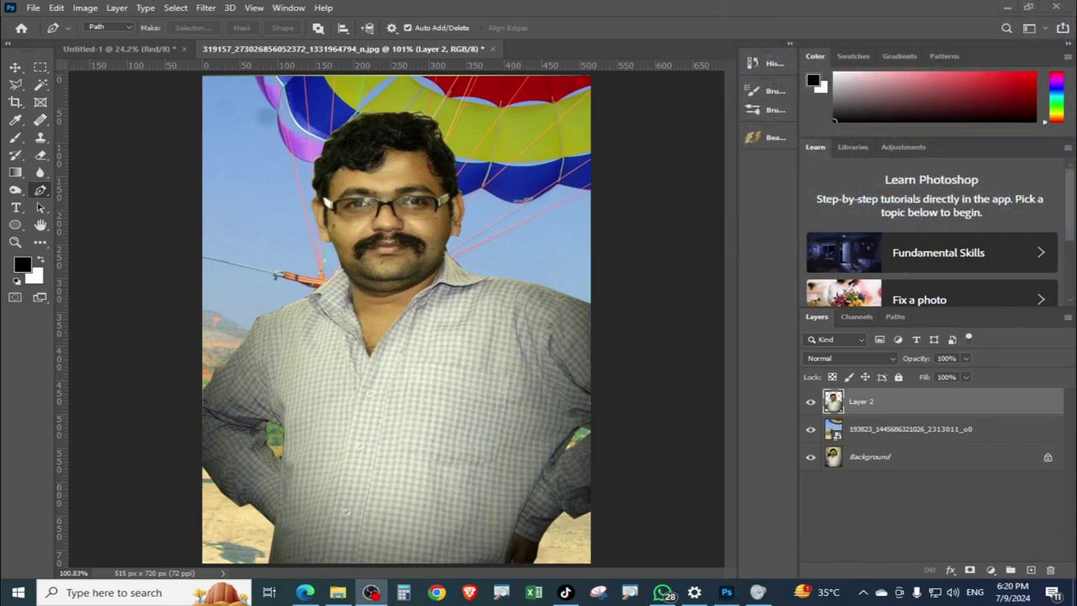
# Select the Move tool and switch to the Untitled-1 document.
pyautogui.press('v')
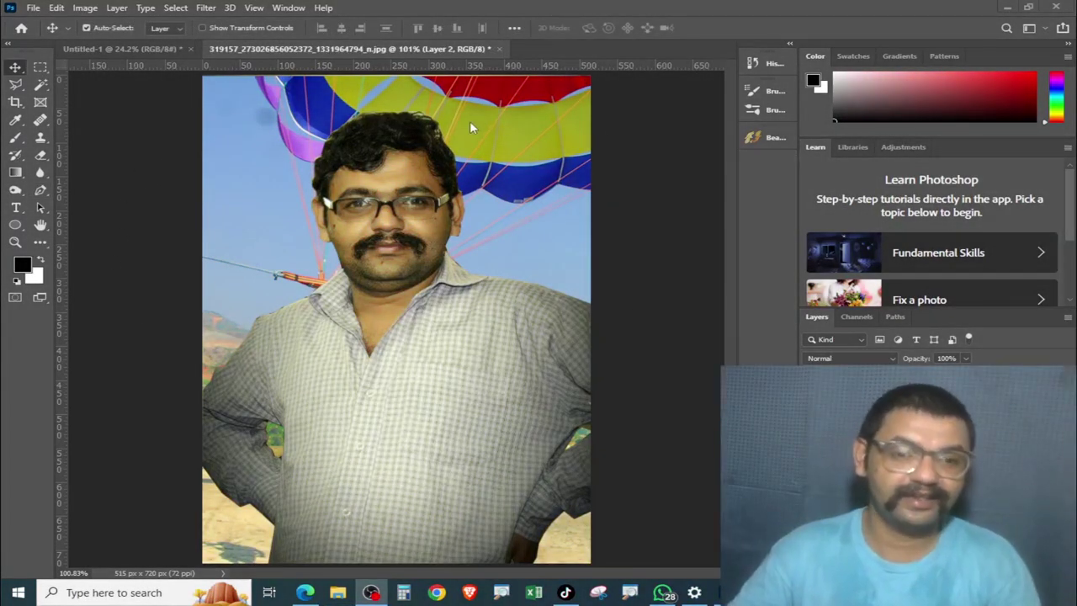
pyautogui.click(126, 49)
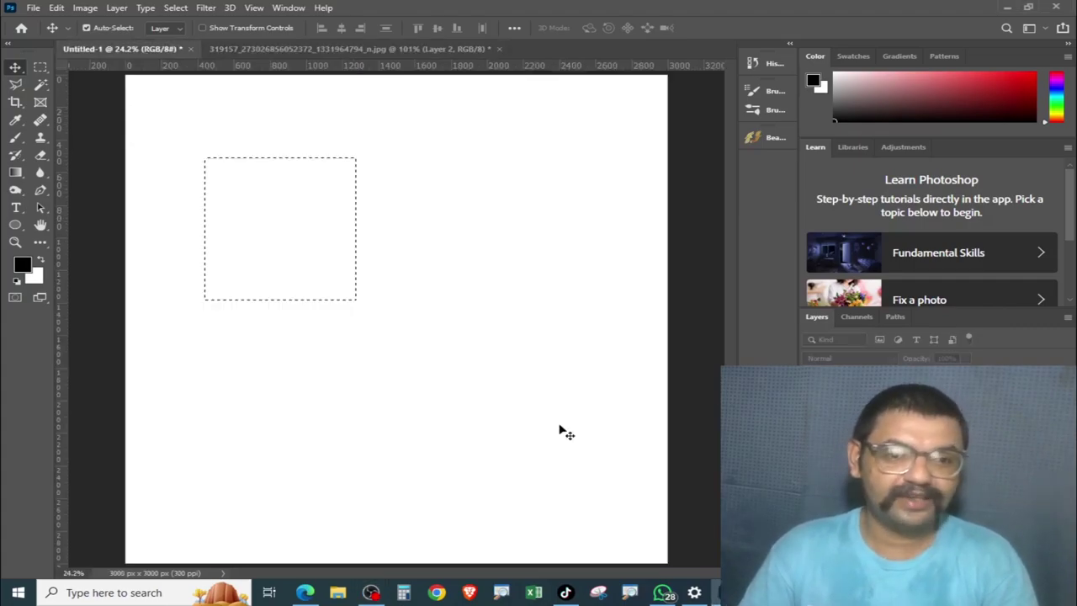
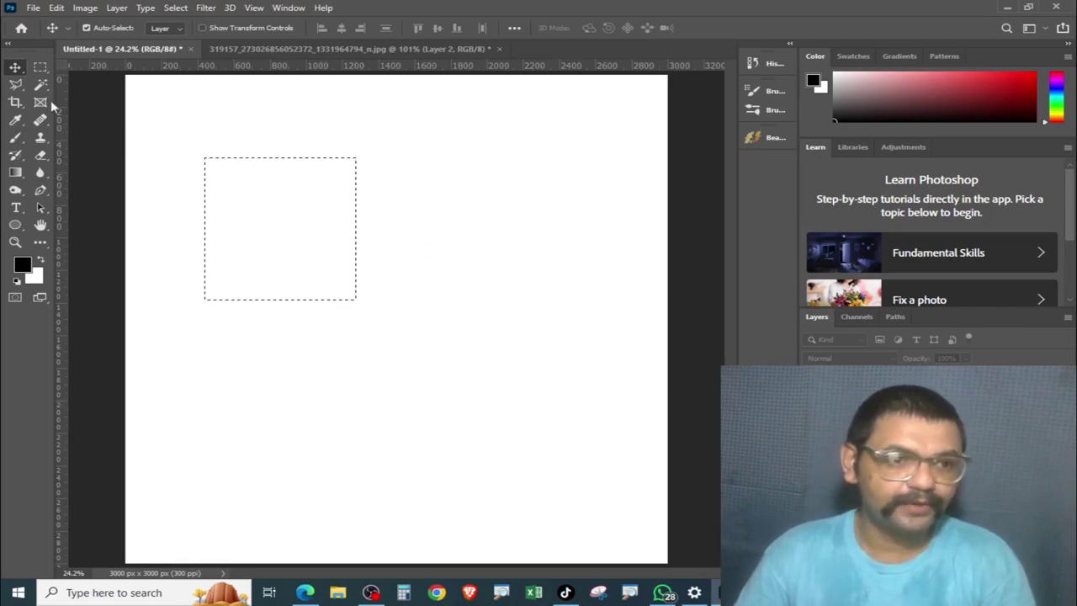
# Select a rectangle near the canvas's top-left and copy it onto a new Layer 1.
pyautogui.click(40, 68)
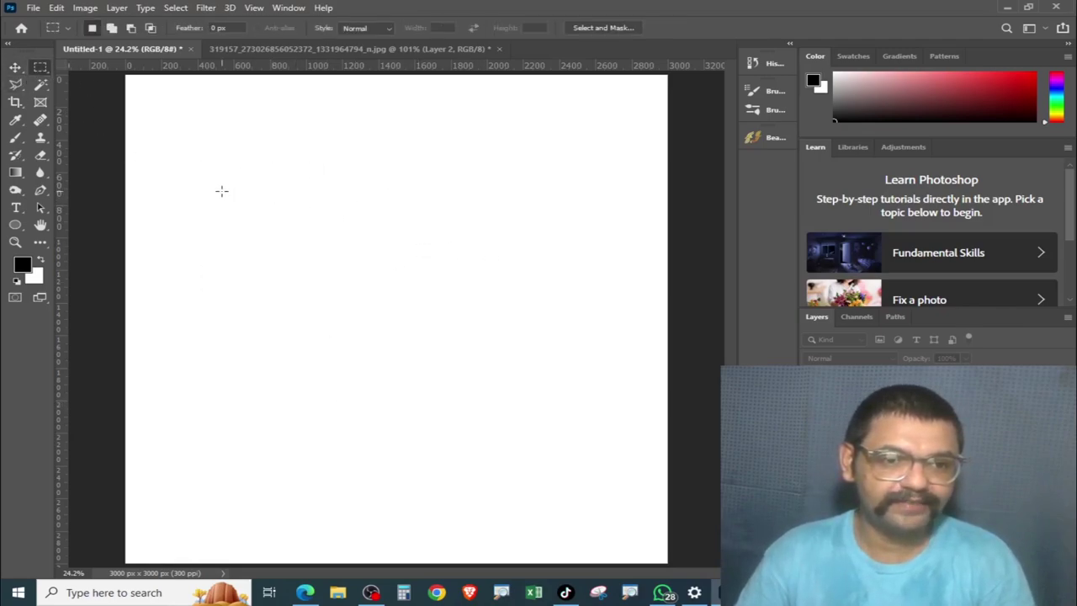
pyautogui.moveTo(221, 191); pyautogui.dragTo(442, 347)
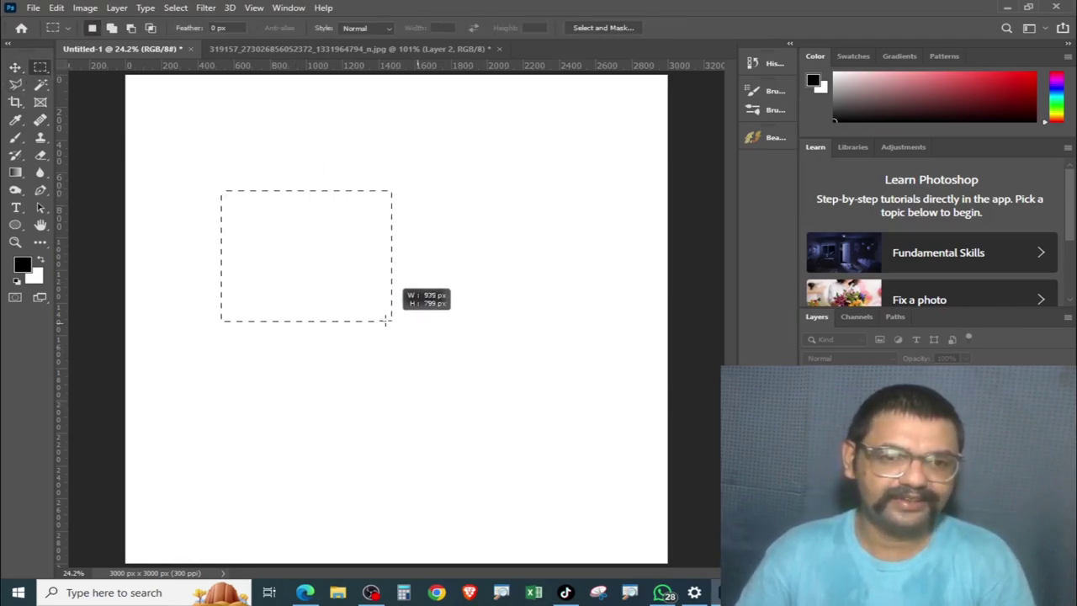
pyautogui.moveTo(435, 346); pyautogui.dragTo(373, 320)
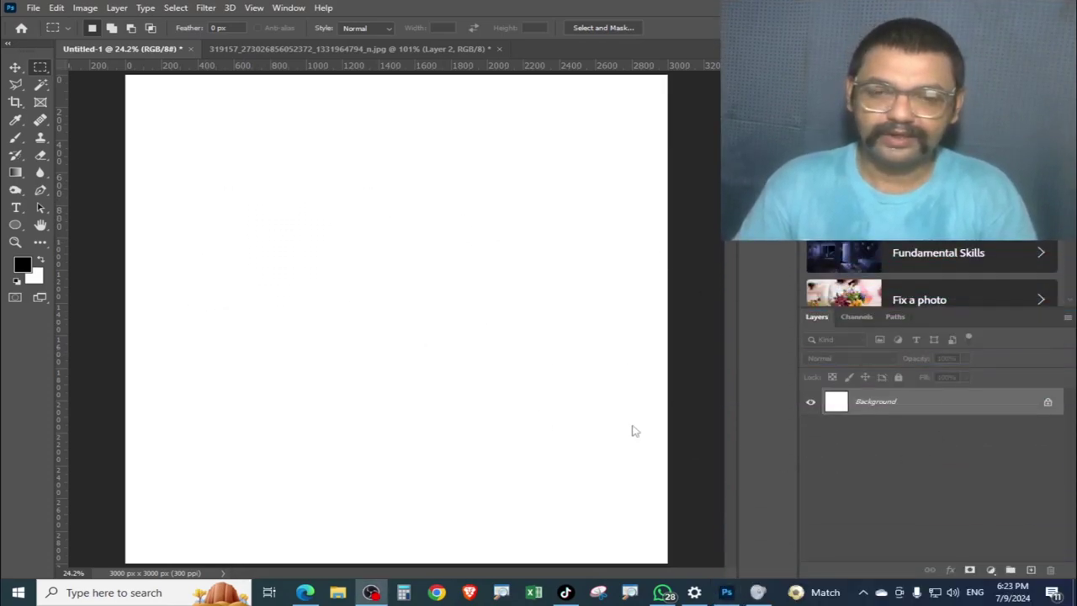
pyautogui.hotkey('ctrl', 'shift', 'd')
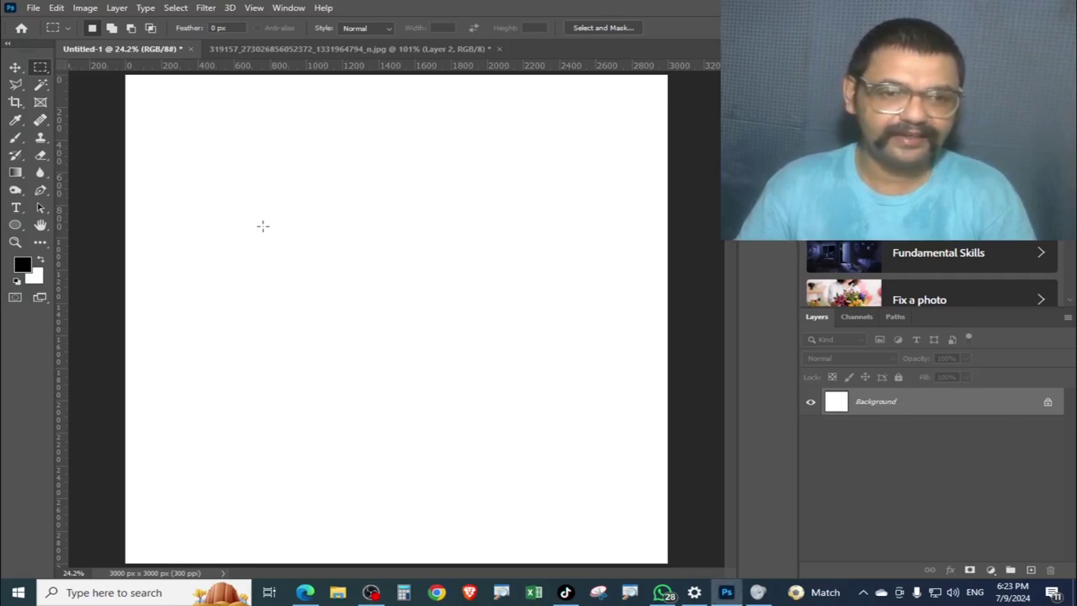
pyautogui.moveTo(173, 157); pyautogui.dragTo(365, 320)
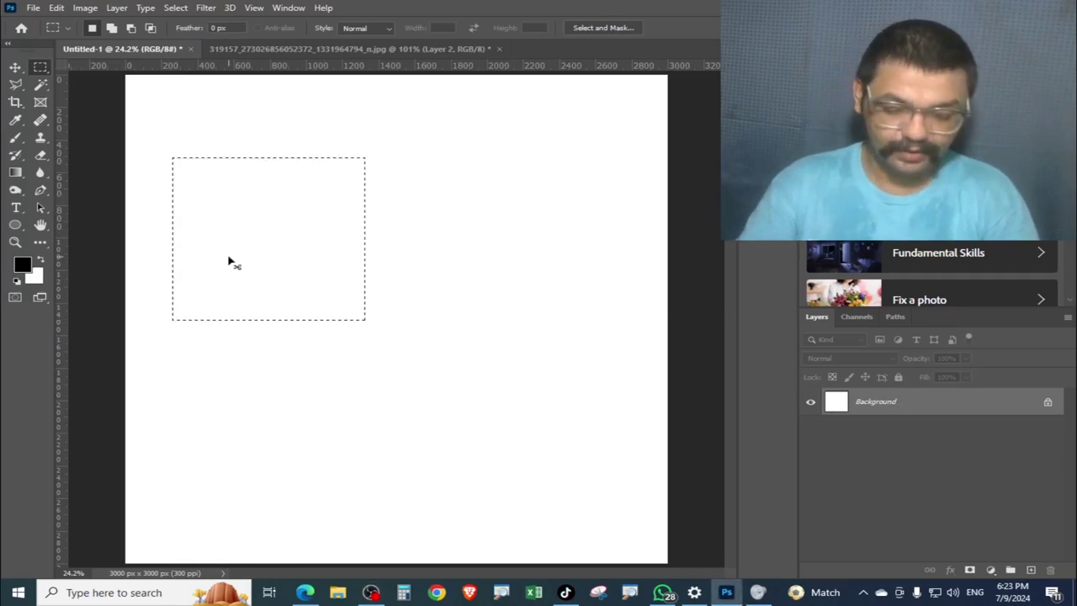
pyautogui.hotkey('ctrl', 'j')
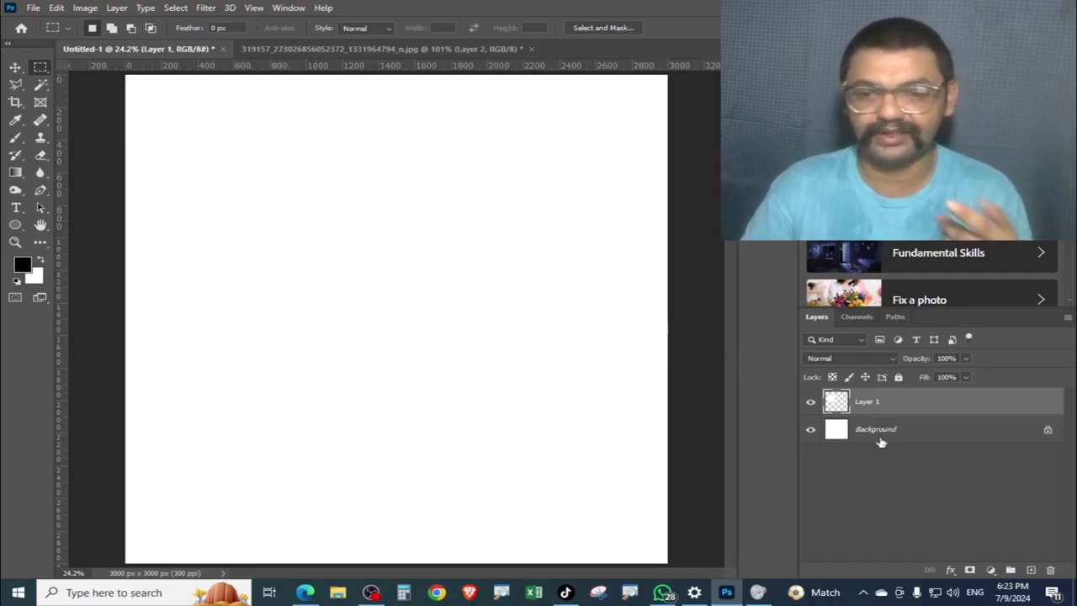
# Inspect Layer 1 with the Background hidden, free-transform it, then undo back to before the layer.
pyautogui.click(810, 431)
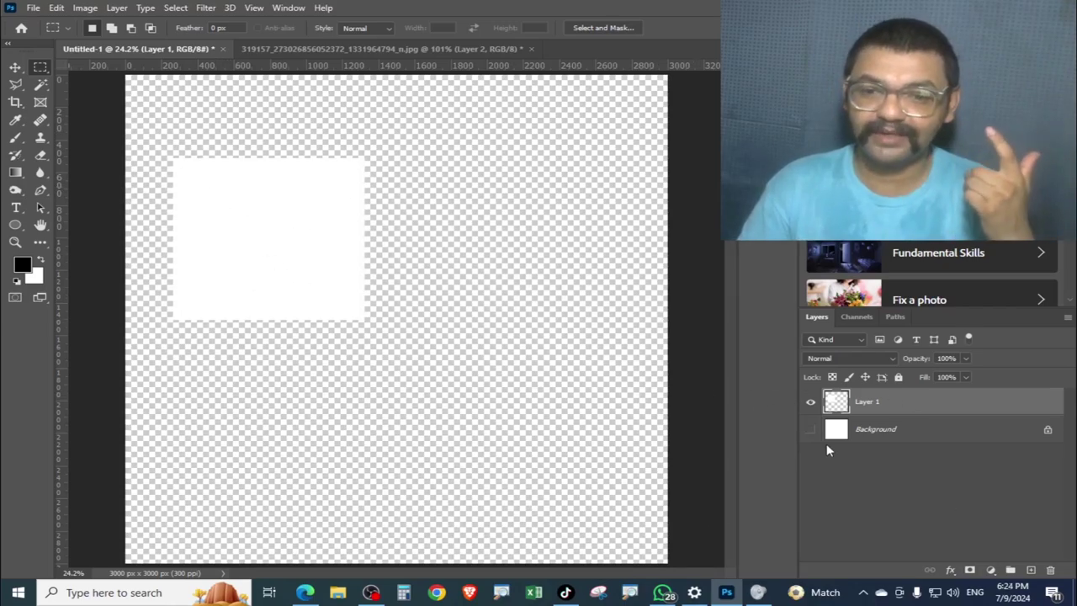
pyautogui.click(810, 429)
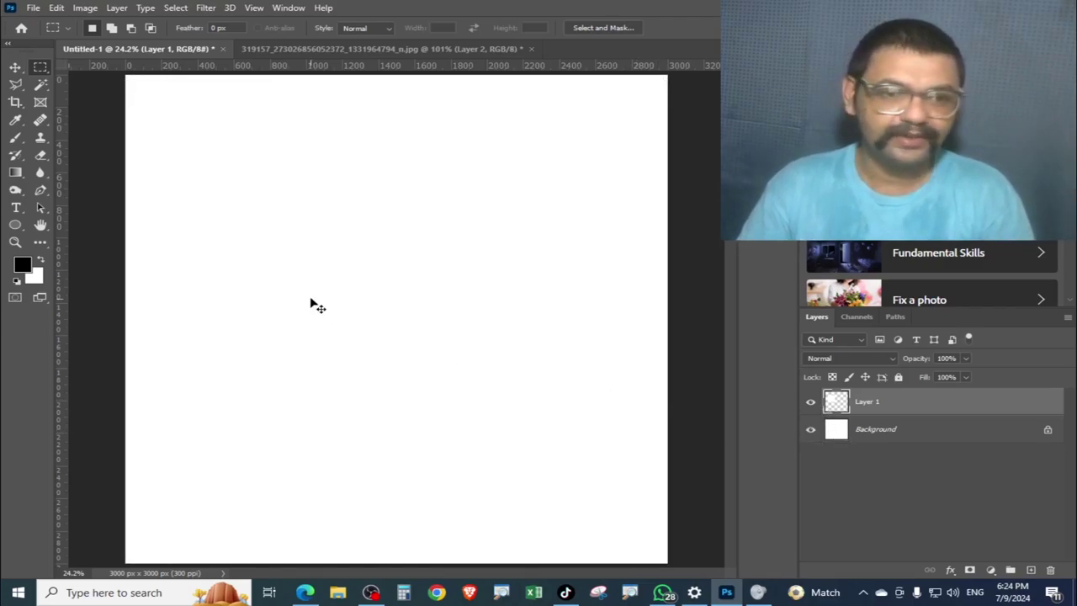
pyautogui.hotkey('ctrl', 't')
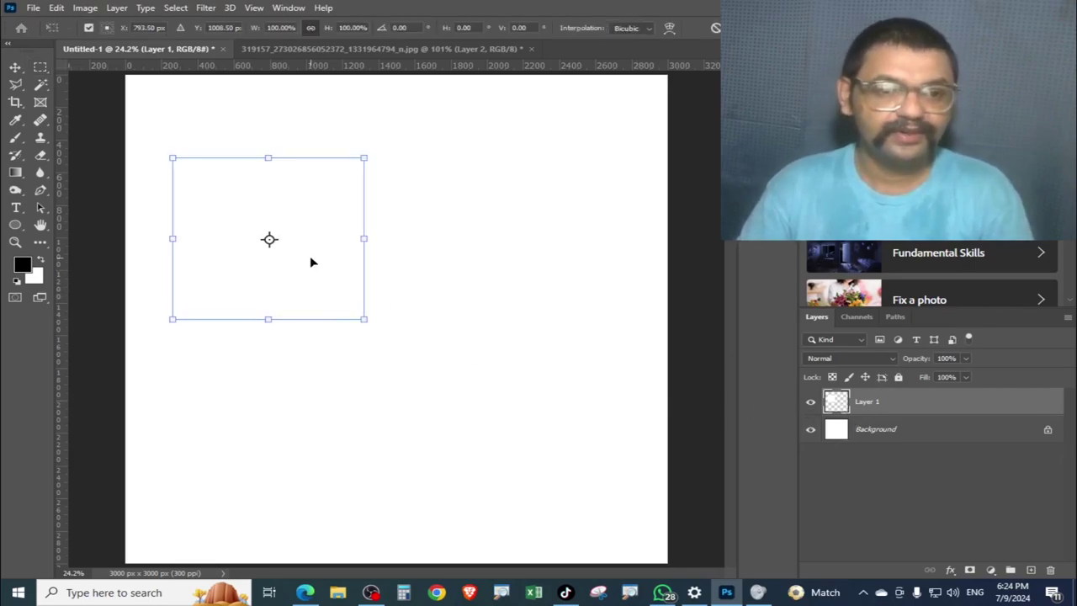
pyautogui.moveTo(313, 260)
pyautogui.mouseDown()
pyautogui.moveTo(410, 304)
pyautogui.moveTo(446, 233)
pyautogui.moveTo(401, 339)
pyautogui.mouseUp()
pyautogui.press('Return')
pyautogui.press('m')
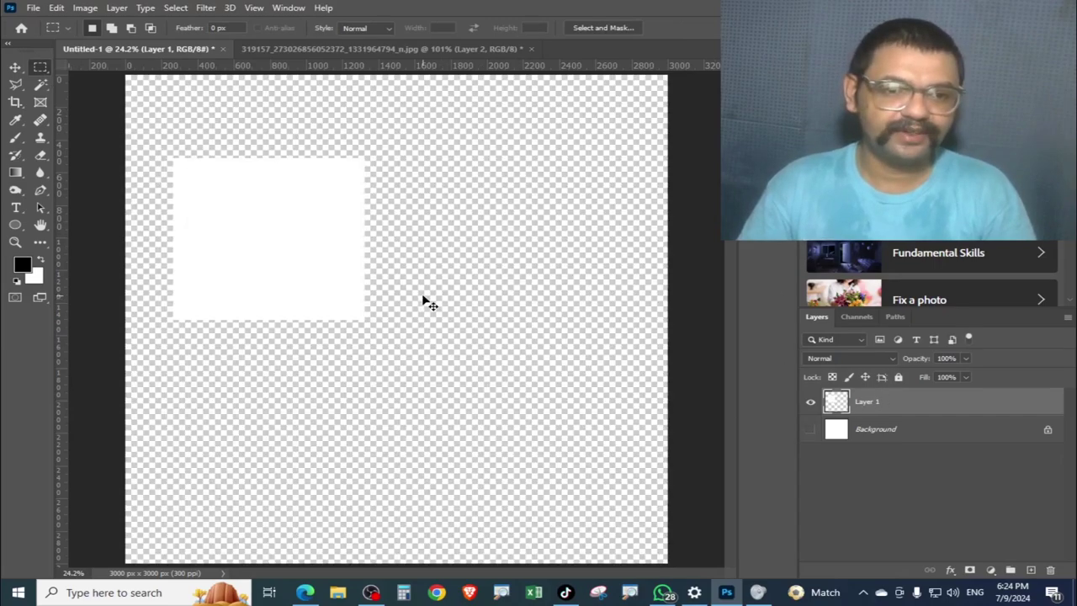
pyautogui.hotkey('ctrl', 'z')
pyautogui.hotkey('ctrl', 'z')
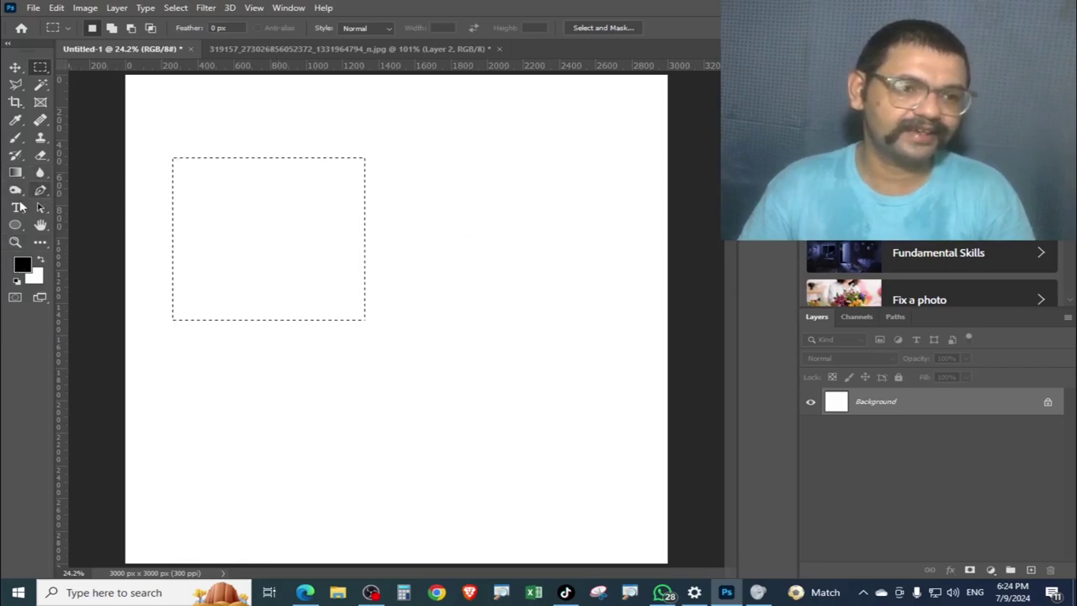
# Brush the rectangular selection solid black and duplicate the black square onto Layer 1.
pyautogui.click(15, 137)
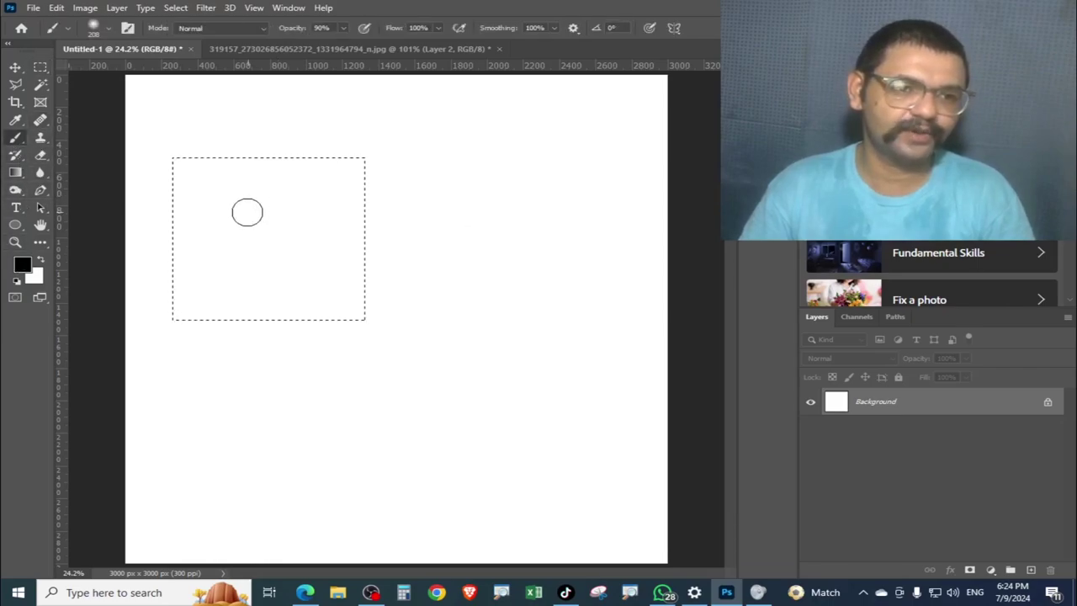
pyautogui.moveTo(228, 190)
pyautogui.mouseDown()
pyautogui.moveTo(244, 248)
pyautogui.moveTo(300, 165)
pyautogui.moveTo(236, 132)
pyautogui.moveTo(173, 149)
pyautogui.mouseUp()
pyautogui.moveTo(376, 160); pyautogui.dragTo(256, 166)
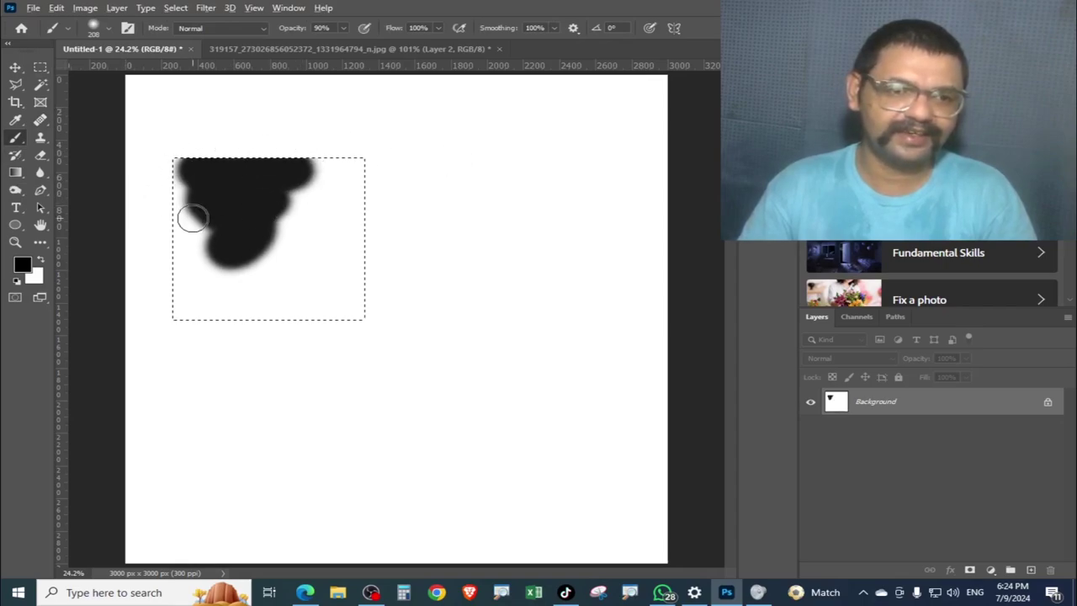
pyautogui.moveTo(224, 212)
pyautogui.mouseDown()
pyautogui.moveTo(152, 384)
pyautogui.moveTo(253, 192)
pyautogui.moveTo(393, 98)
pyautogui.moveTo(157, 250)
pyautogui.moveTo(252, 312)
pyautogui.moveTo(416, 161)
pyautogui.mouseUp()
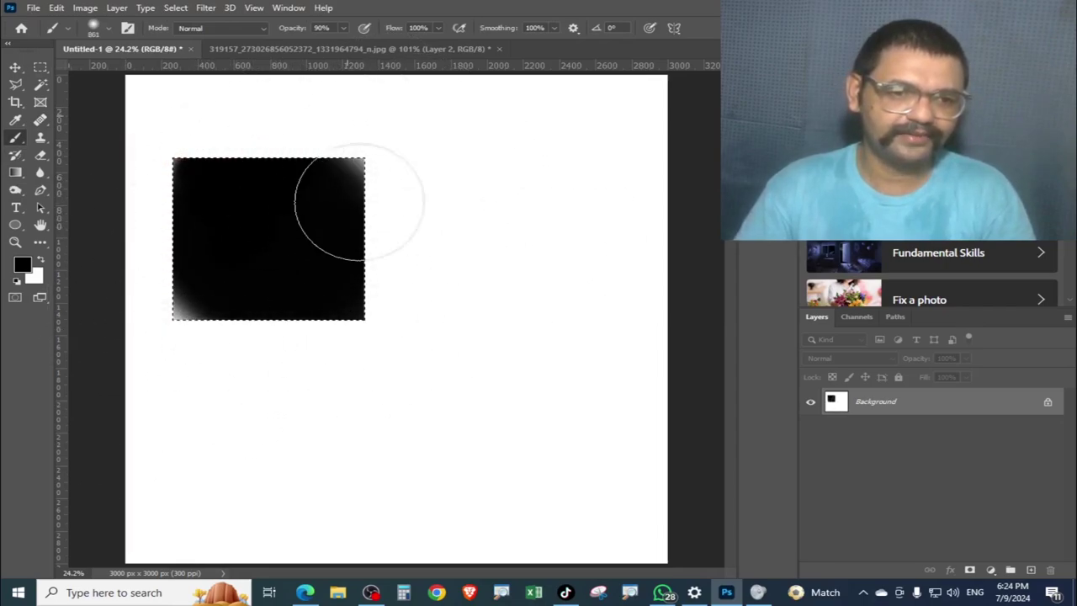
pyautogui.moveTo(360, 202)
pyautogui.mouseDown()
pyautogui.moveTo(319, 328)
pyautogui.moveTo(389, 308)
pyautogui.moveTo(327, 182)
pyautogui.mouseUp()
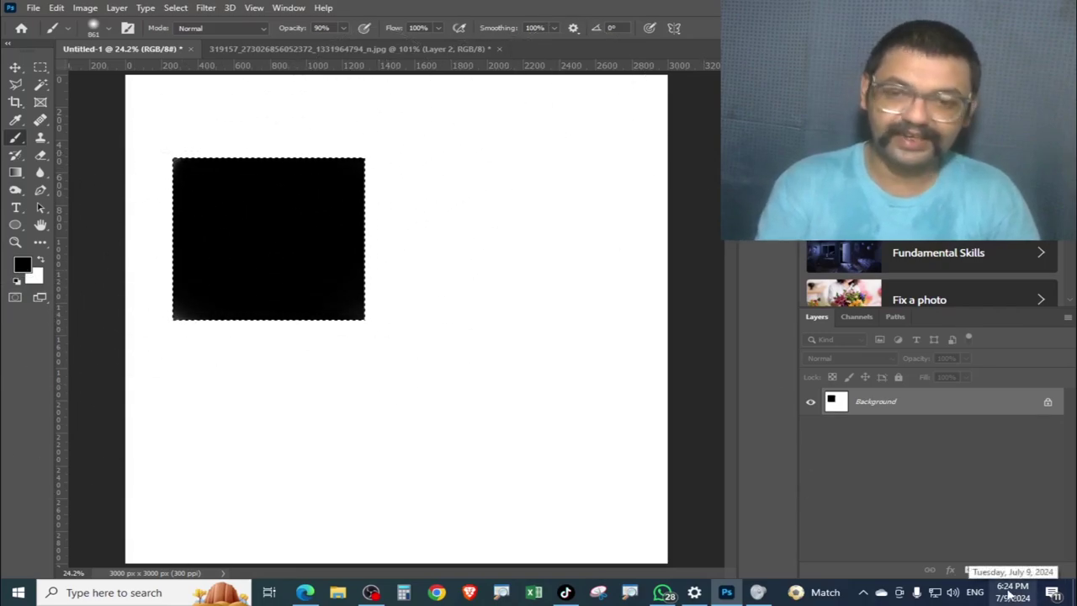
pyautogui.hotkey('ctrl', 'j')
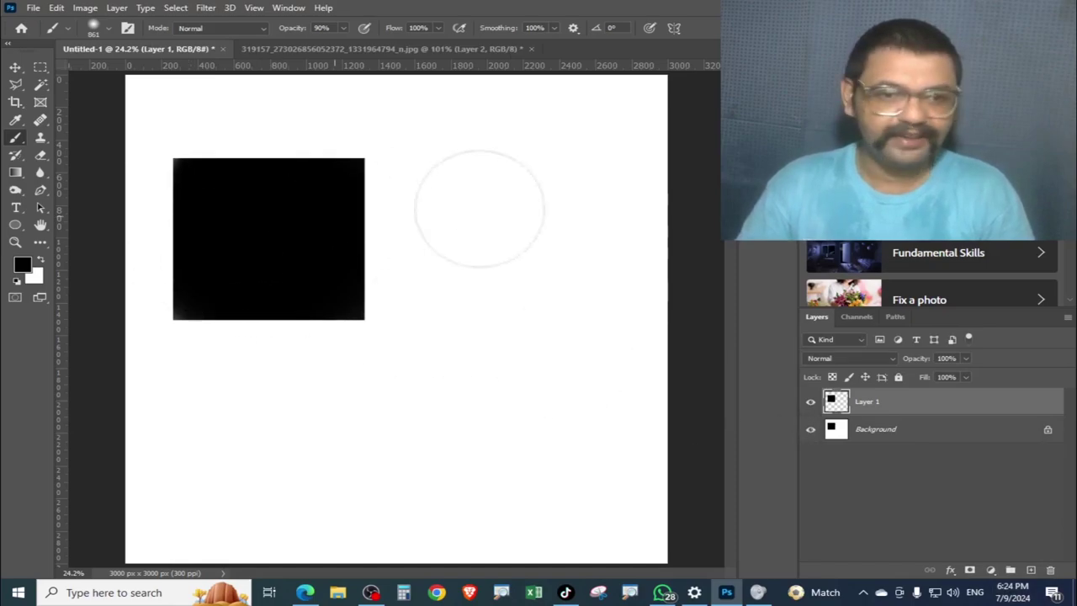
# Move the black square on Layer 1 around, checking it with the Background hidden.
pyautogui.press('v')
pyautogui.moveTo(288, 271); pyautogui.dragTo(576, 255)
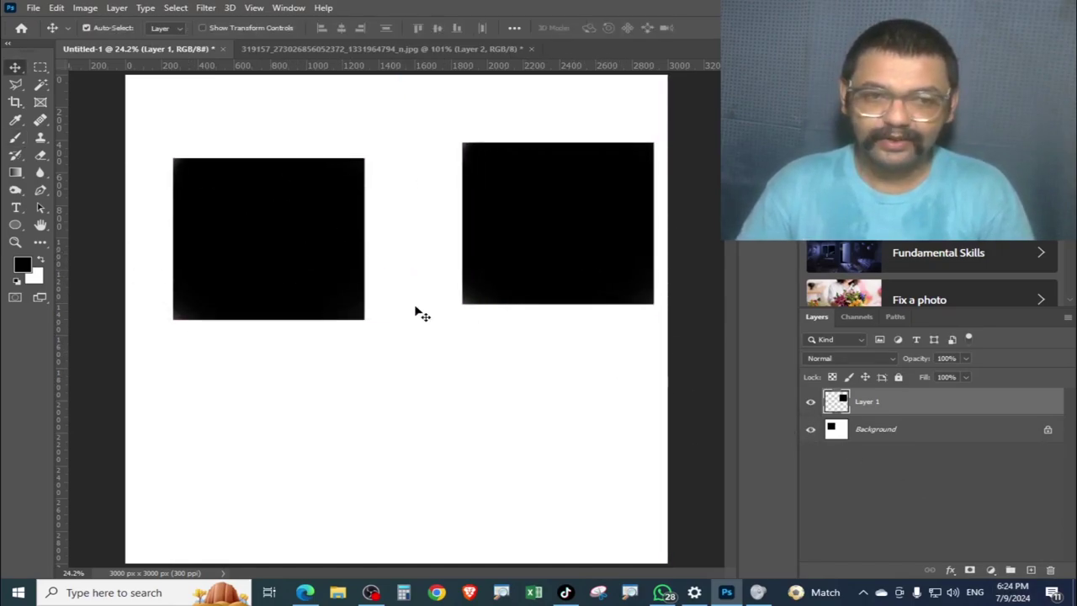
pyautogui.click(252, 246)
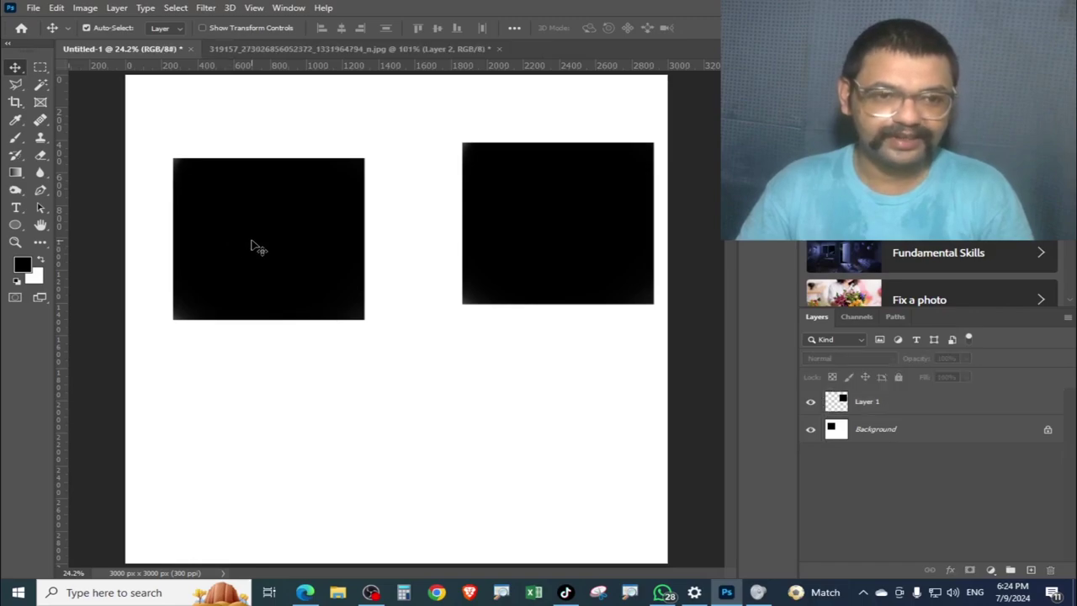
pyautogui.click(812, 432)
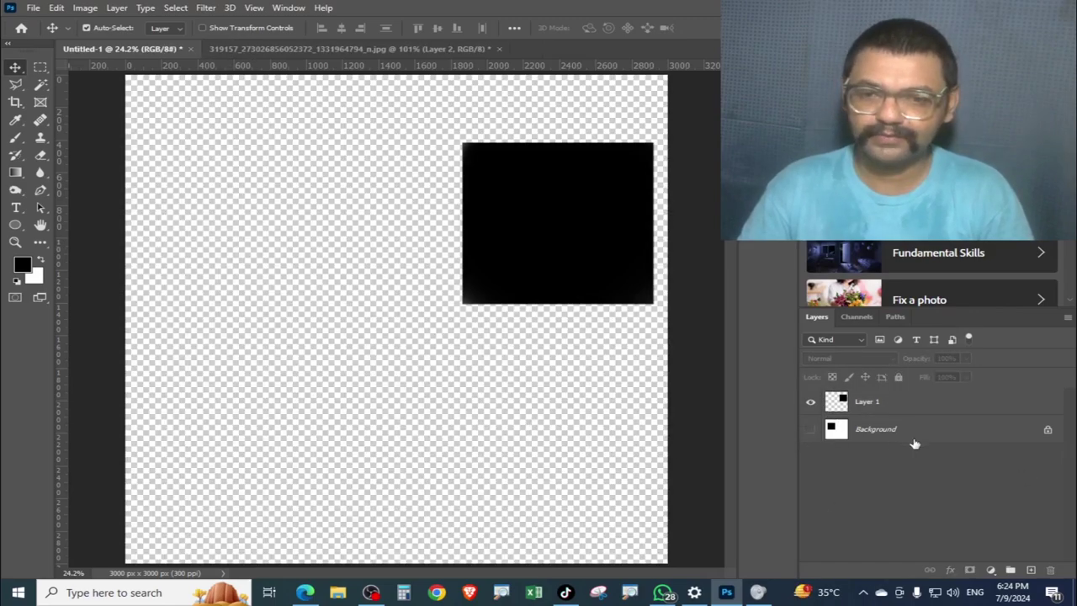
pyautogui.moveTo(505, 264); pyautogui.dragTo(464, 309)
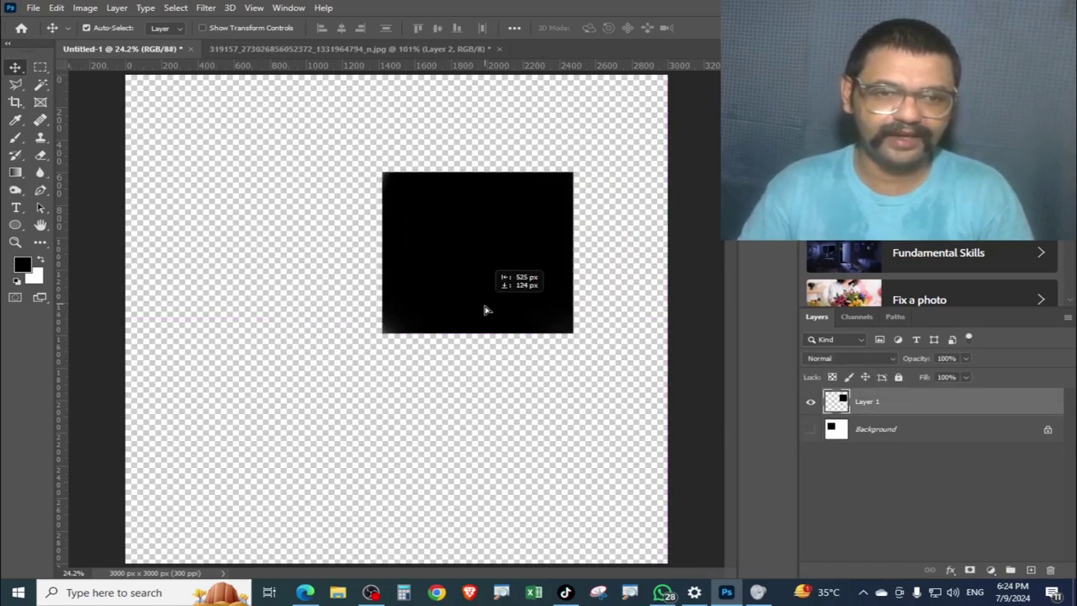
pyautogui.click(812, 432)
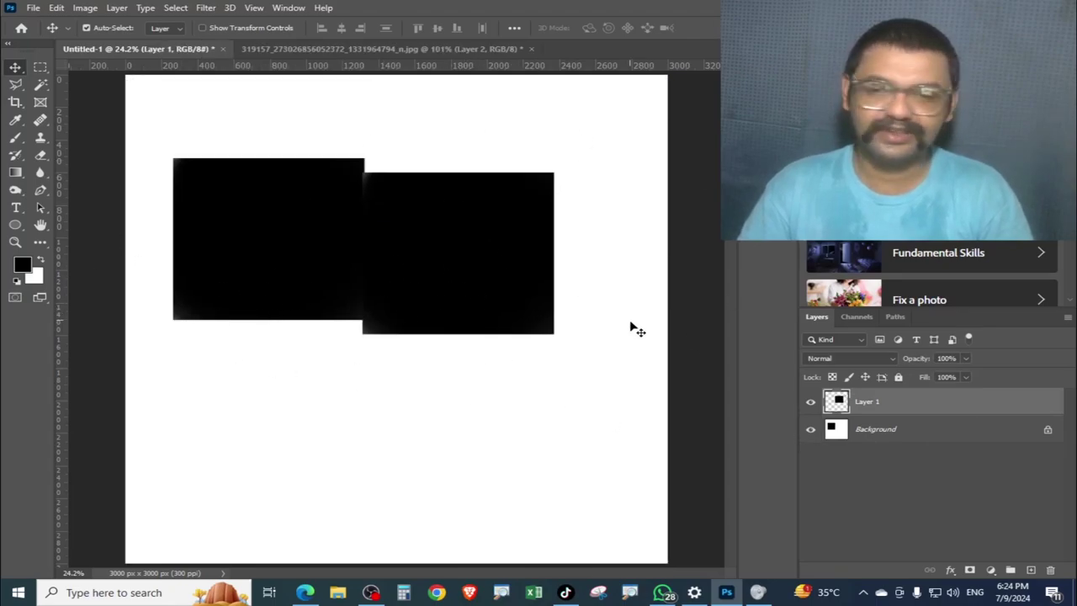
pyautogui.press('ctrl')
pyautogui.keyDown('ctrl'); pyautogui.click(633, 457); pyautogui.keyUp('ctrl')
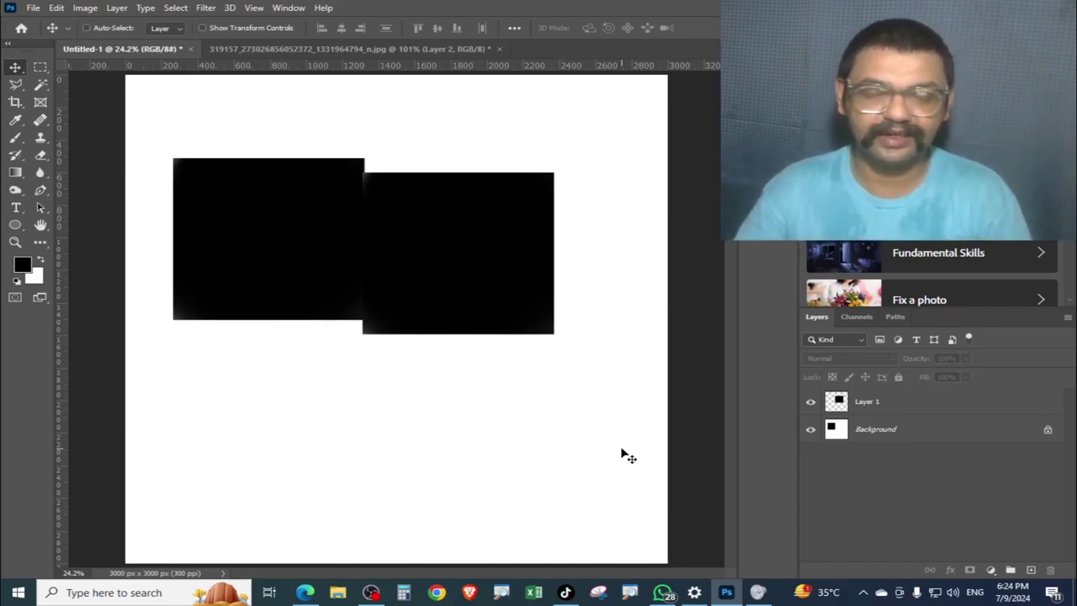
# Undo the moves, the new layer and the black fill back to a soft blob.
pyautogui.hotkey('ctrl', 'z')
pyautogui.hotkey('ctrl', 'z')
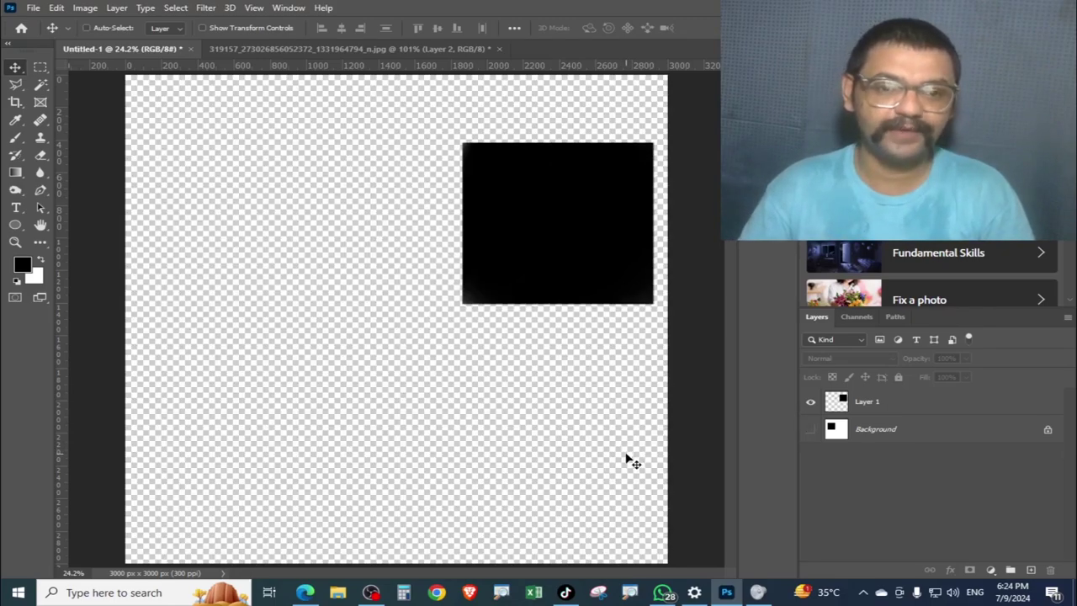
pyautogui.hotkey('ctrl', 'z')
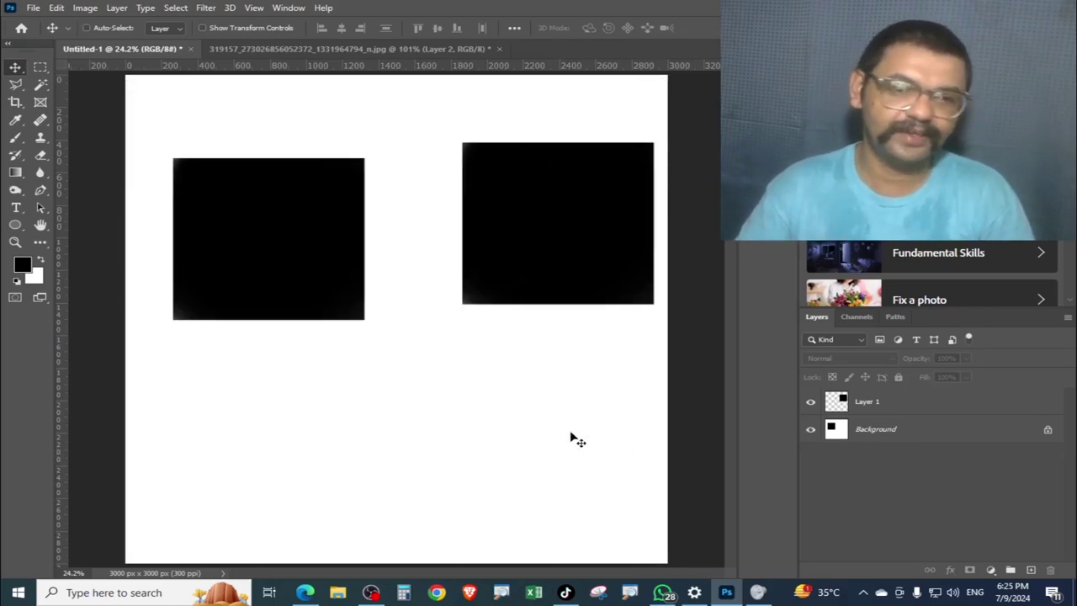
pyautogui.hotkey('ctrl', 'z')
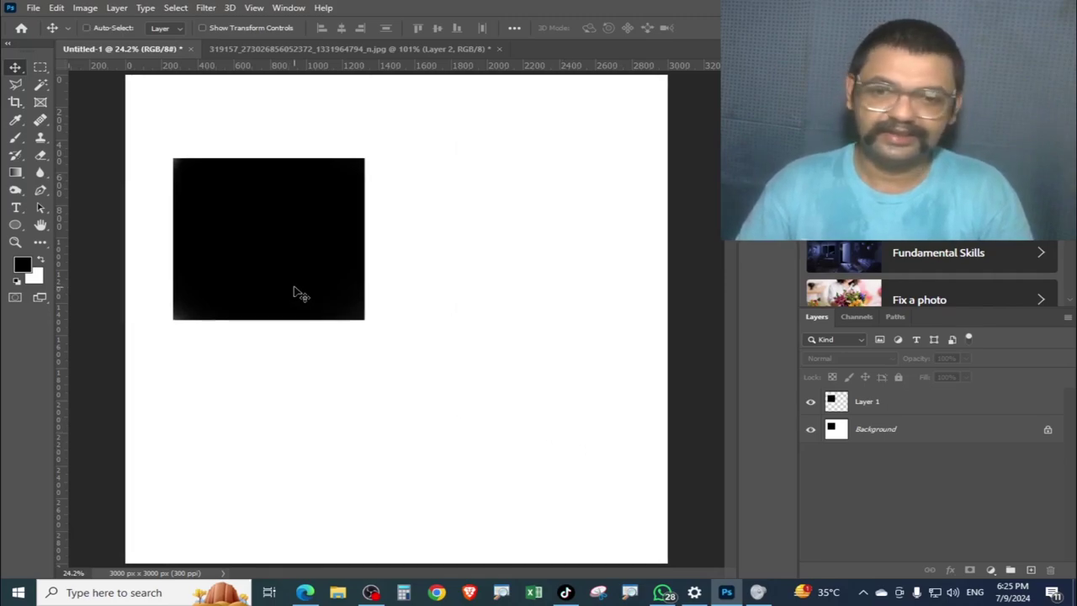
pyautogui.hotkey('ctrl', 'z')
pyautogui.hotkey('ctrl', 'z')
pyautogui.hotkey('ctrl', 'z')
pyautogui.hotkey('ctrl', 'z')
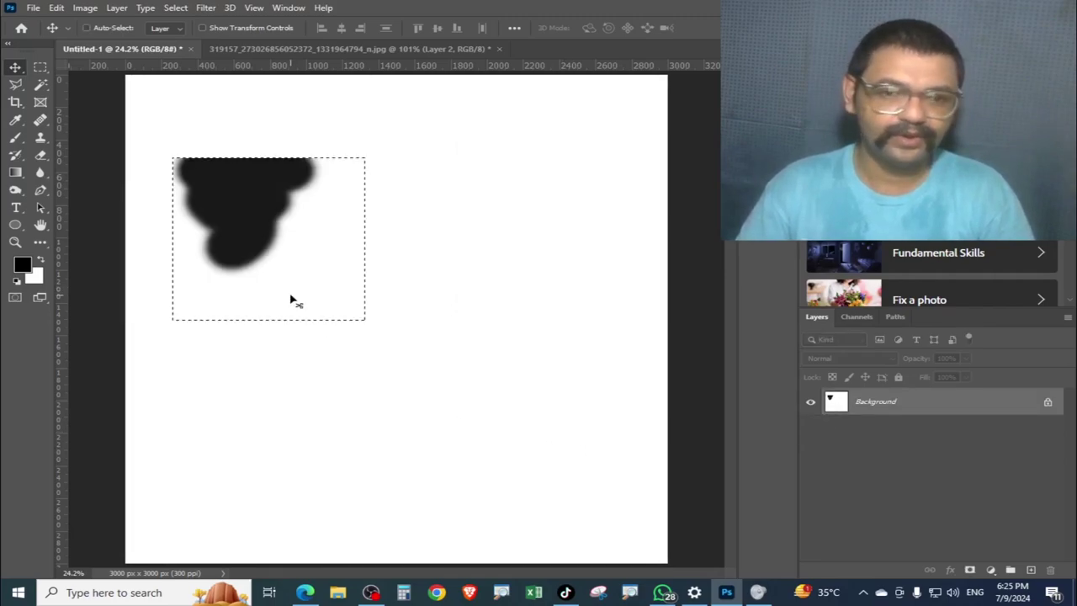
pyautogui.hotkey('ctrl', 'z')
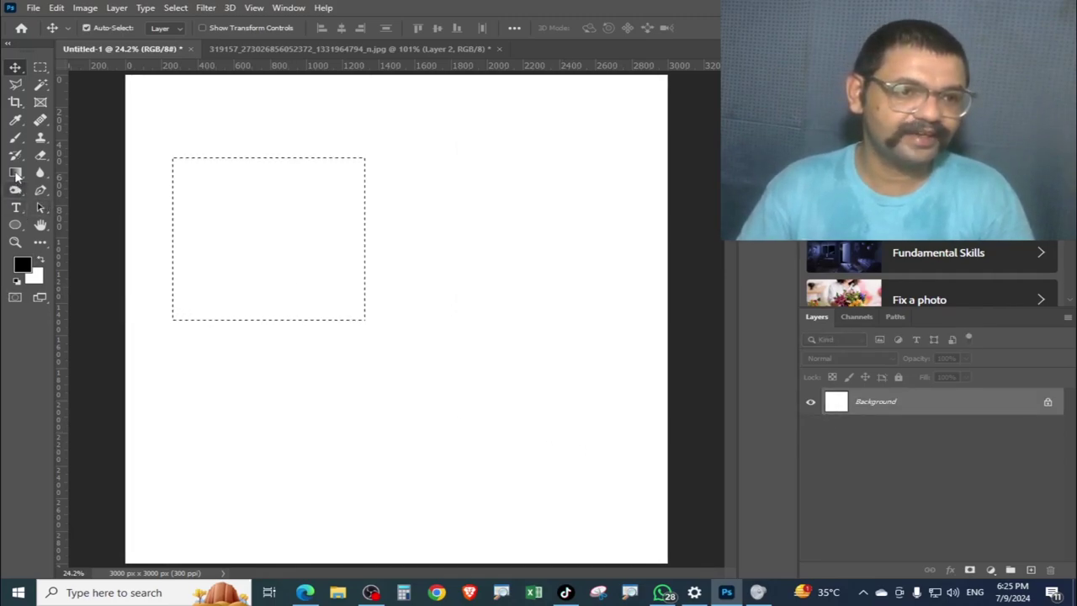
# Fill the rectangular selection solid black with the Paint Bucket.
pyautogui.click(16, 175)
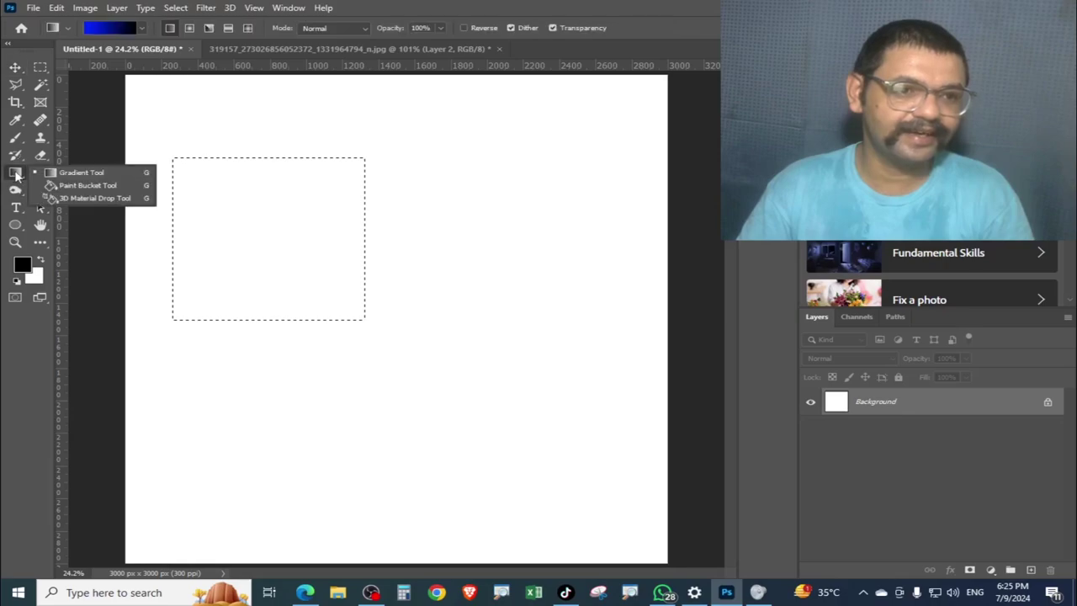
pyautogui.click(126, 186)
pyautogui.click(218, 201)
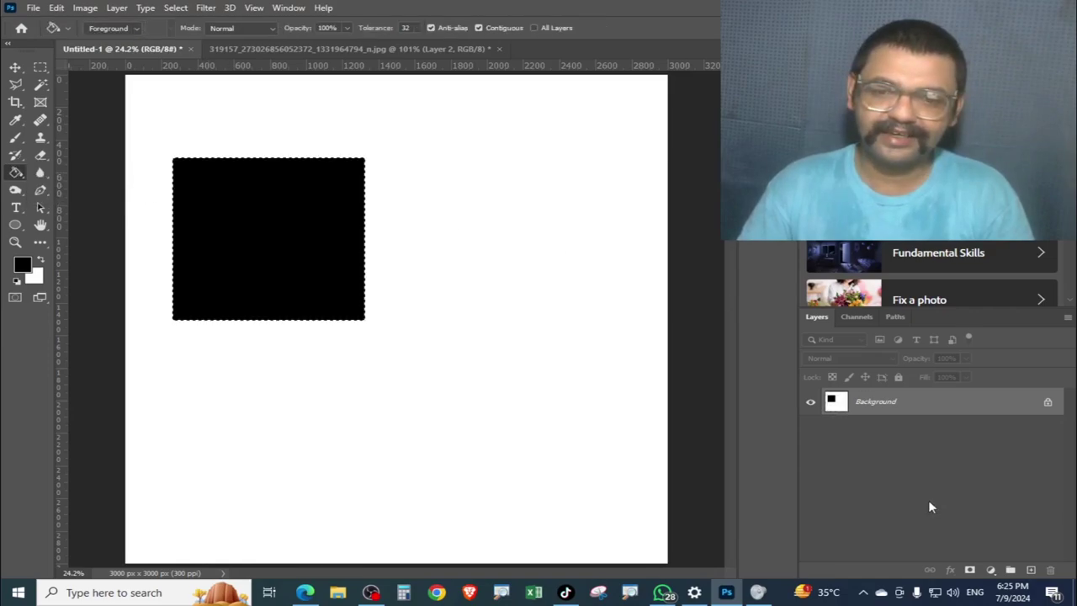
# Duplicate the black square onto a new layer and drag the copy to the right.
pyautogui.click(19, 67)
pyautogui.hotkey('ctrl', 'j')
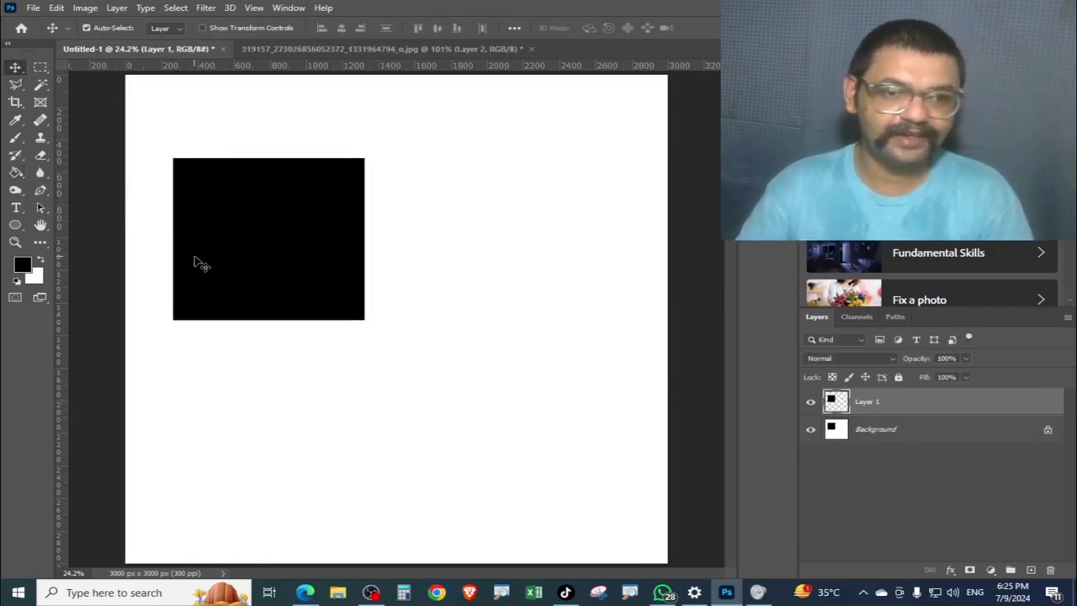
pyautogui.moveTo(200, 263); pyautogui.dragTo(482, 338)
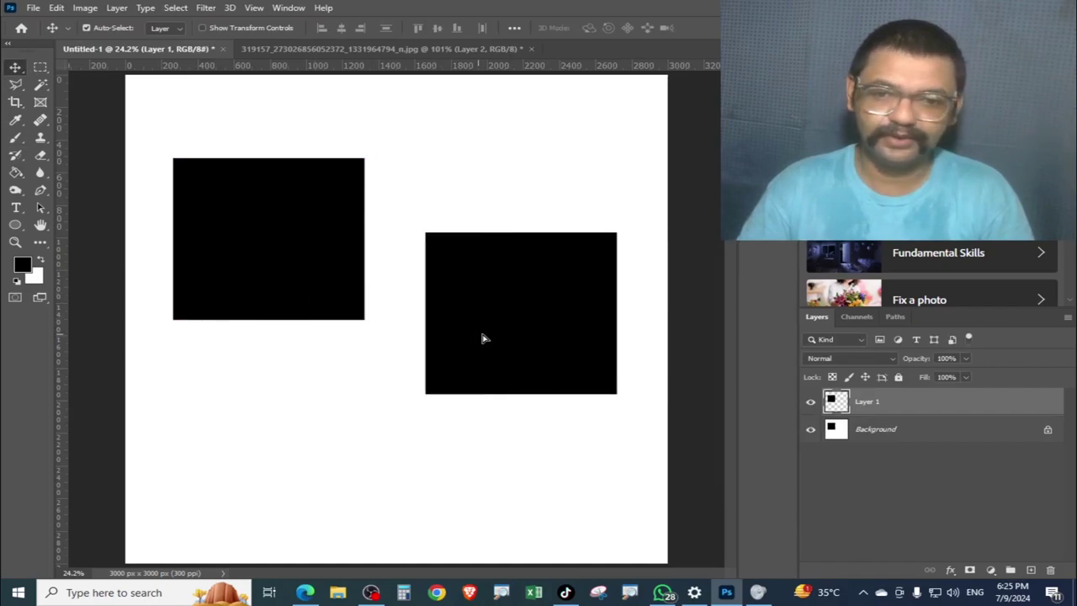
pyautogui.click(813, 430)
pyautogui.click(810, 430)
# Put the copy back on the original, merge it down, and fill the square white.
pyautogui.moveTo(615, 364); pyautogui.dragTo(365, 288)
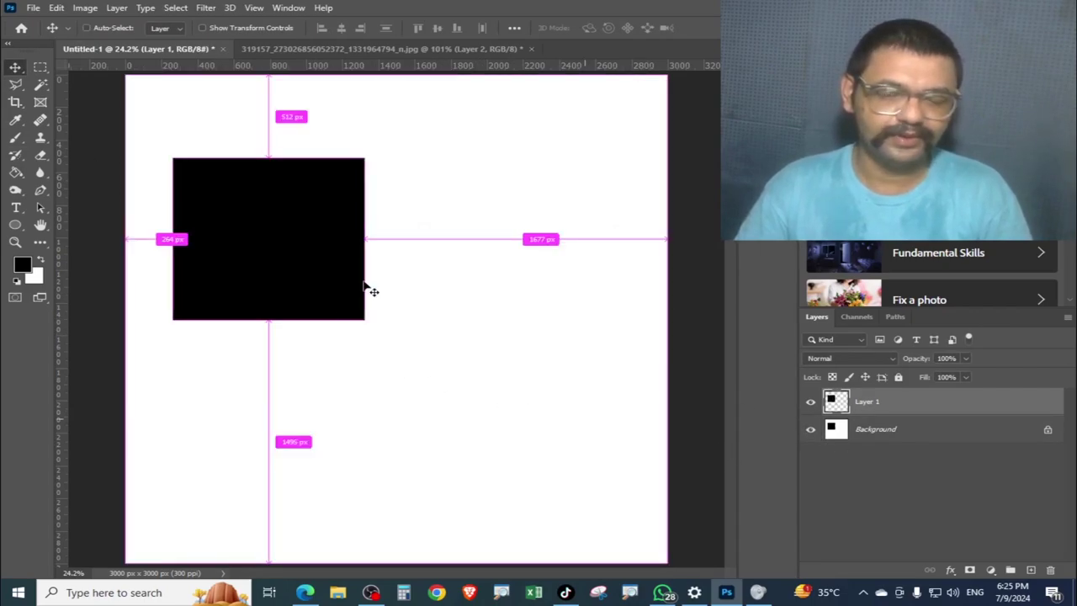
pyautogui.press('z')
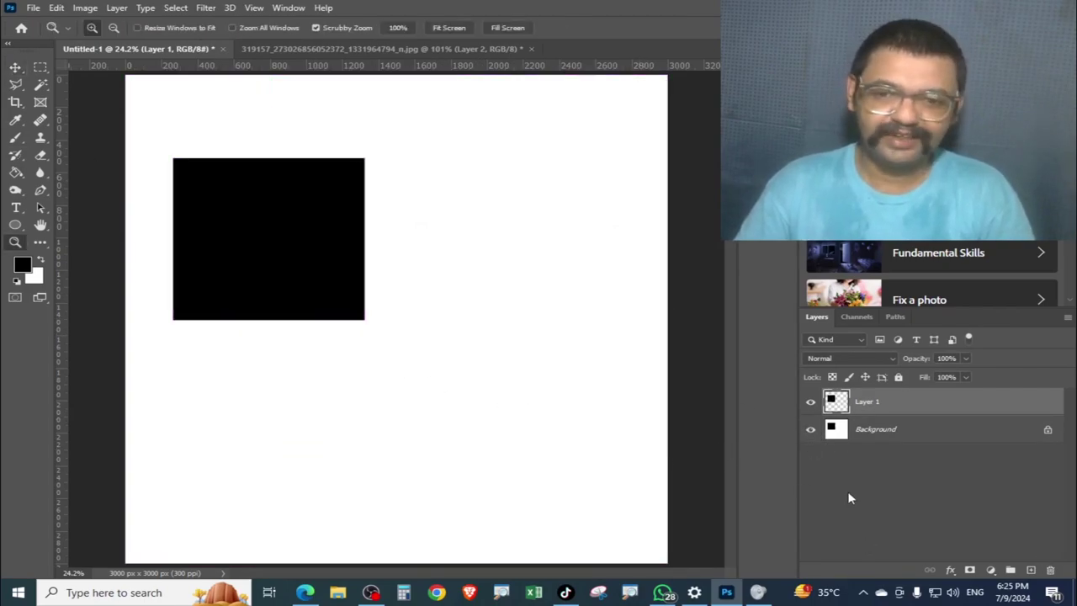
pyautogui.click(472, 401)
pyautogui.hotkey('ctrl', 'e')
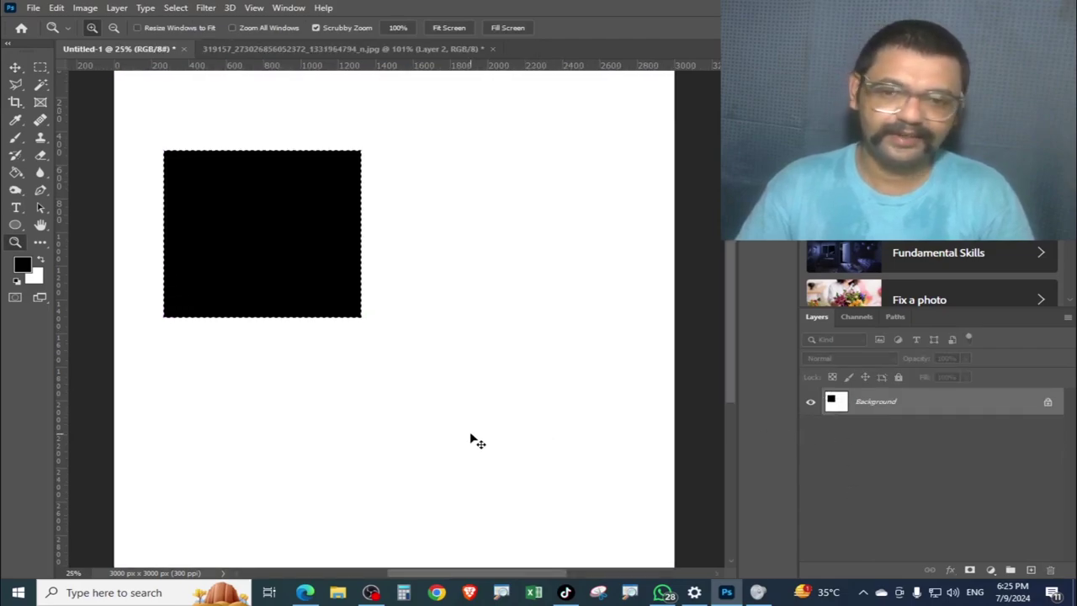
pyautogui.hotkey('ctrl', 'BackSpace')
pyautogui.hotkey('ctrl', '0')
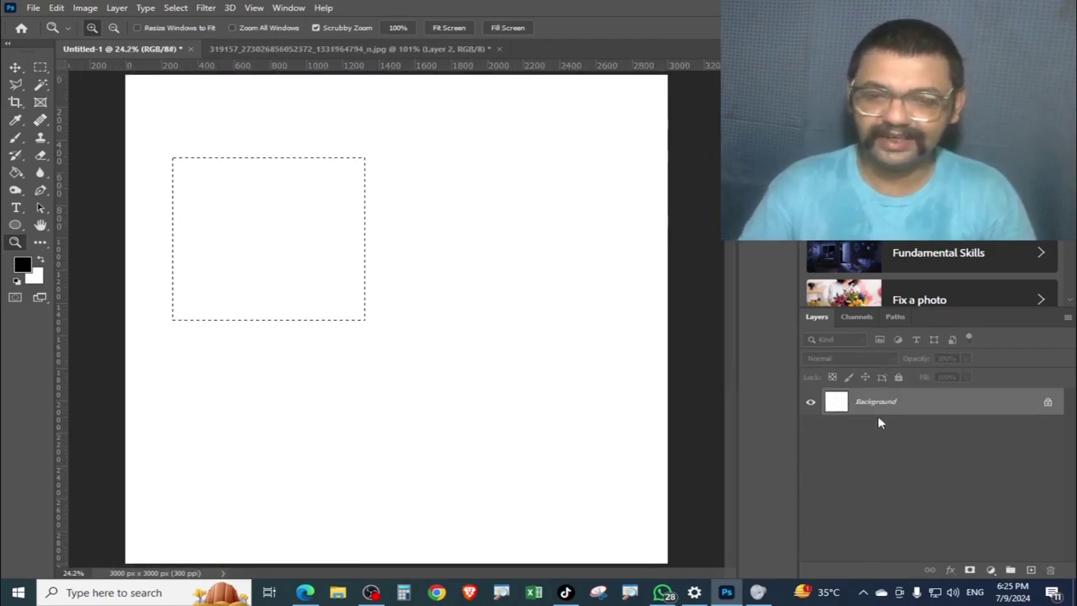
# Copy the selected rectangle onto a new Layer 1 and Paint Bucket it solid black.
pyautogui.hotkey('ctrl', 'j')
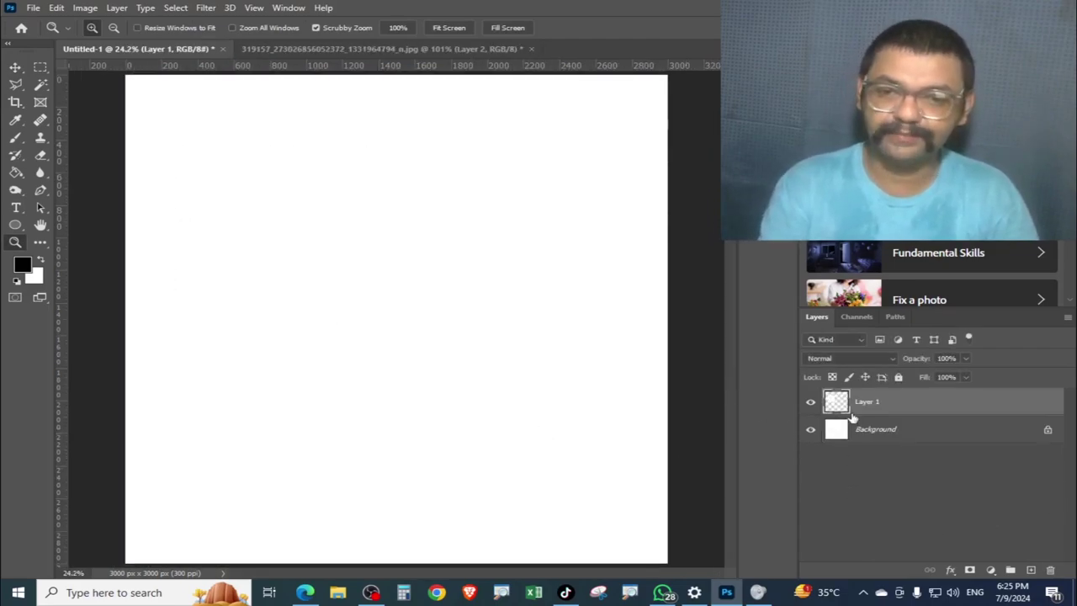
pyautogui.click(811, 431)
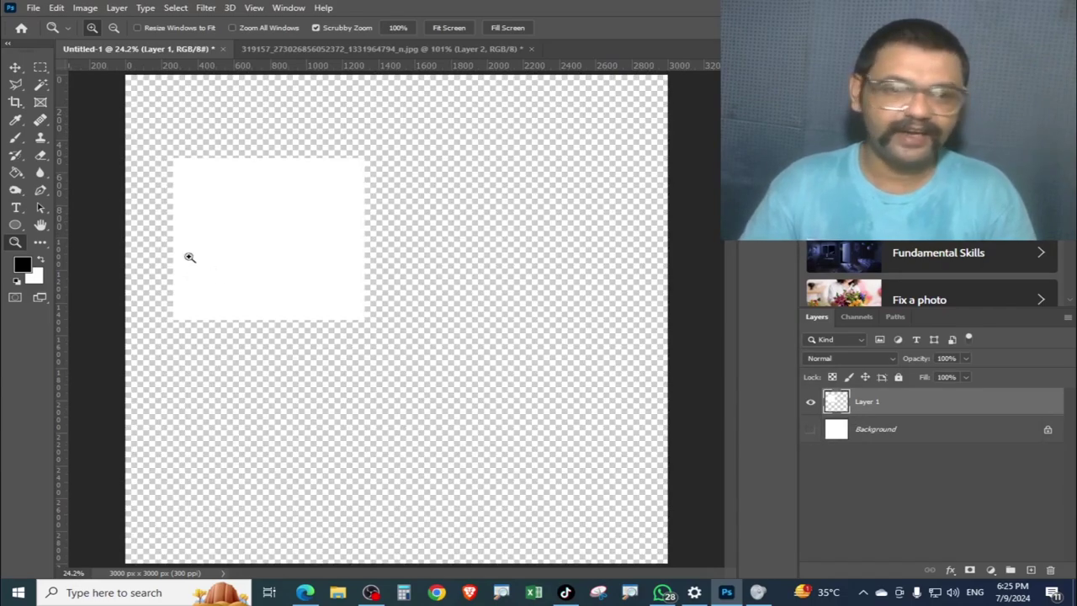
pyautogui.click(16, 67)
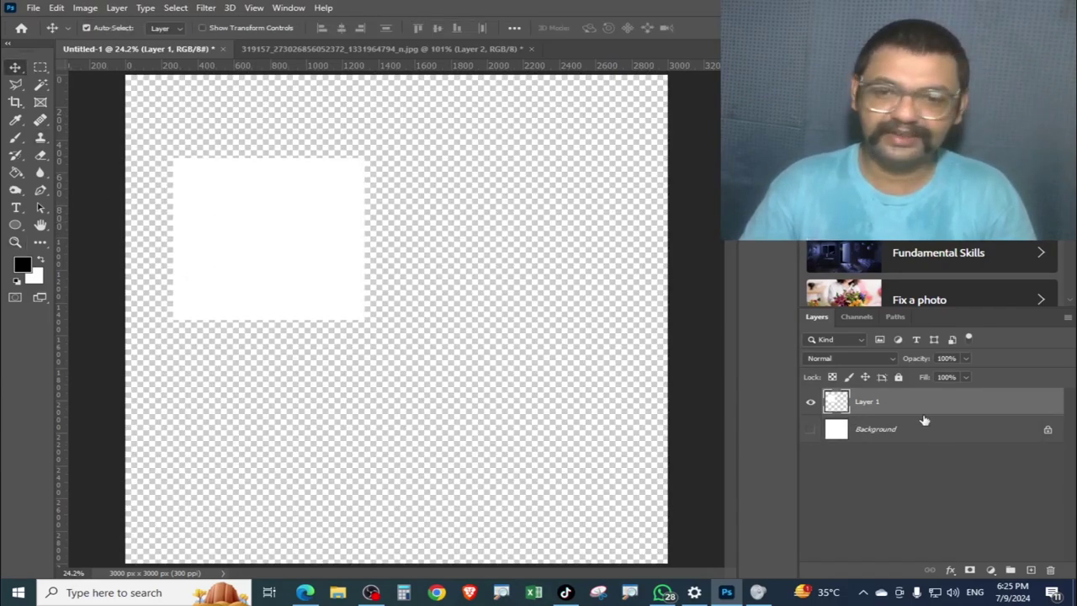
pyautogui.click(16, 173)
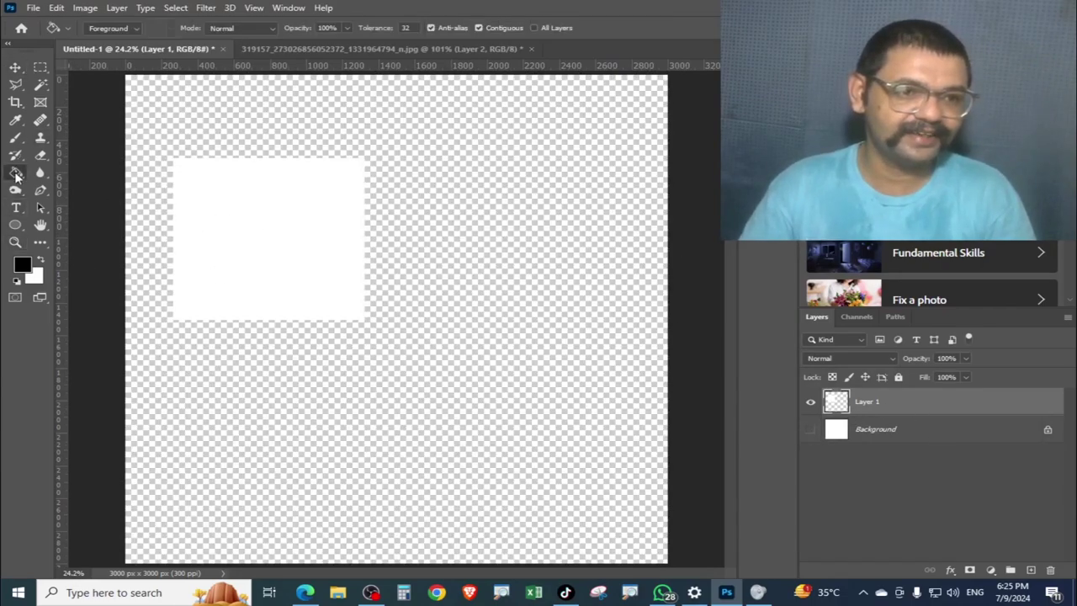
pyautogui.click(217, 205)
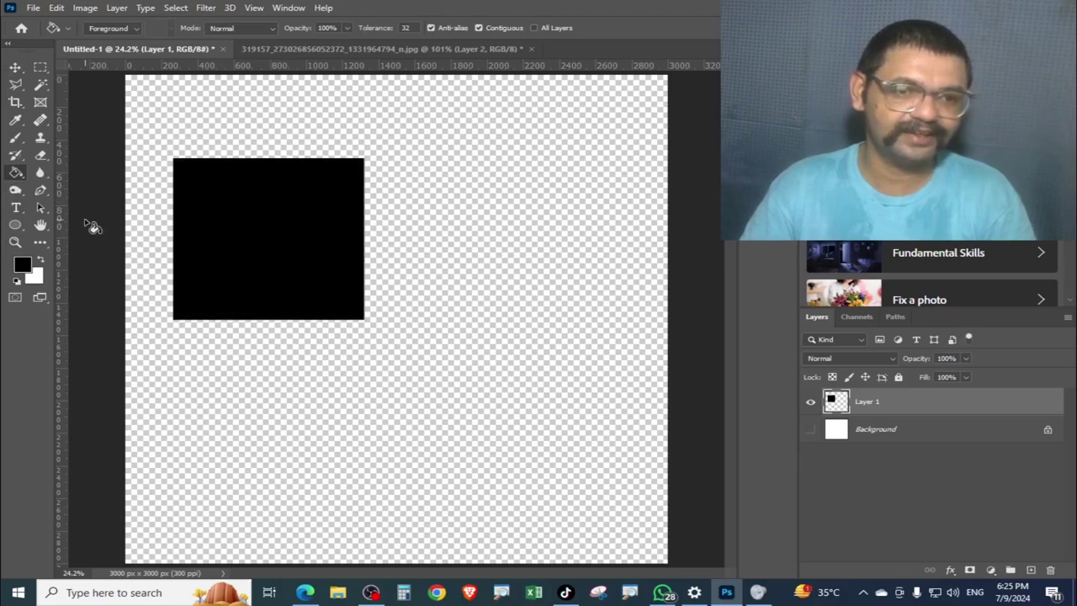
pyautogui.click(812, 431)
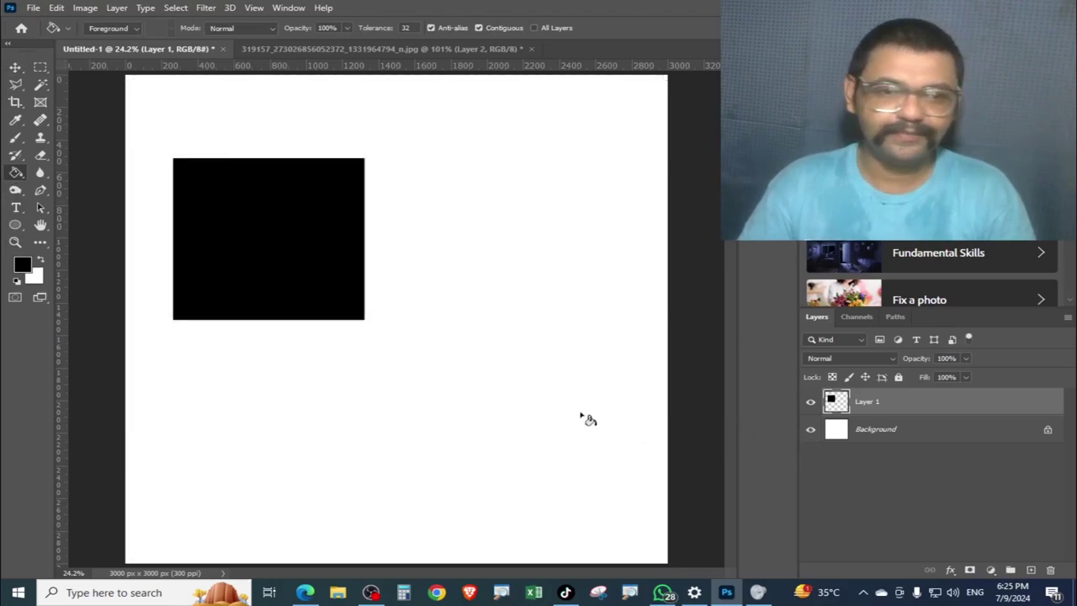
# Drag the black square right, then back left and lower, checking it with Background hidden.
pyautogui.click(16, 68)
pyautogui.moveTo(272, 247)
pyautogui.mouseDown()
pyautogui.moveTo(510, 289)
pyautogui.moveTo(228, 312)
pyautogui.moveTo(462, 279)
pyautogui.moveTo(458, 233)
pyautogui.mouseUp()
pyautogui.click(810, 430)
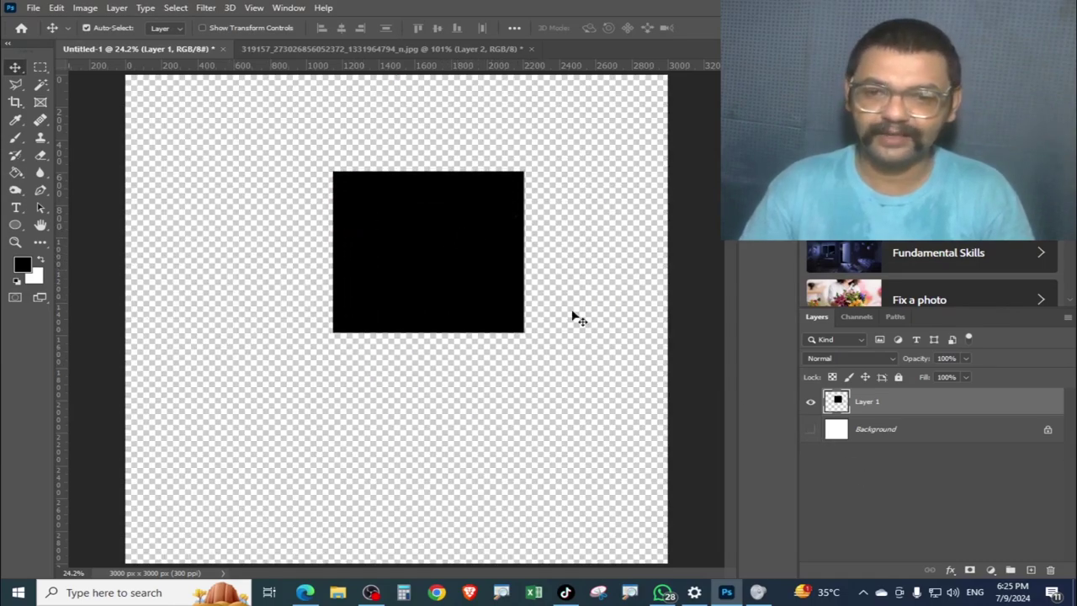
pyautogui.click(811, 430)
pyautogui.moveTo(428, 267)
pyautogui.mouseDown()
pyautogui.moveTo(334, 338)
pyautogui.moveTo(347, 290)
pyautogui.moveTo(456, 221)
pyautogui.moveTo(310, 306)
pyautogui.moveTo(292, 299)
pyautogui.mouseUp()
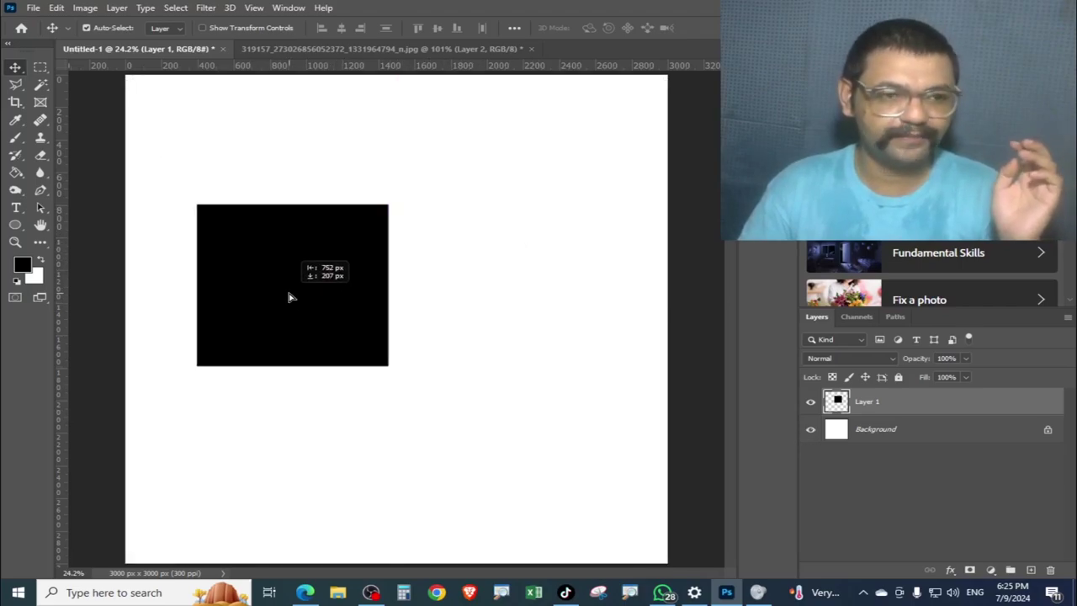
# Try an elliptical selection over the square, clear it, and delete Layer 1.
pyautogui.click(42, 66)
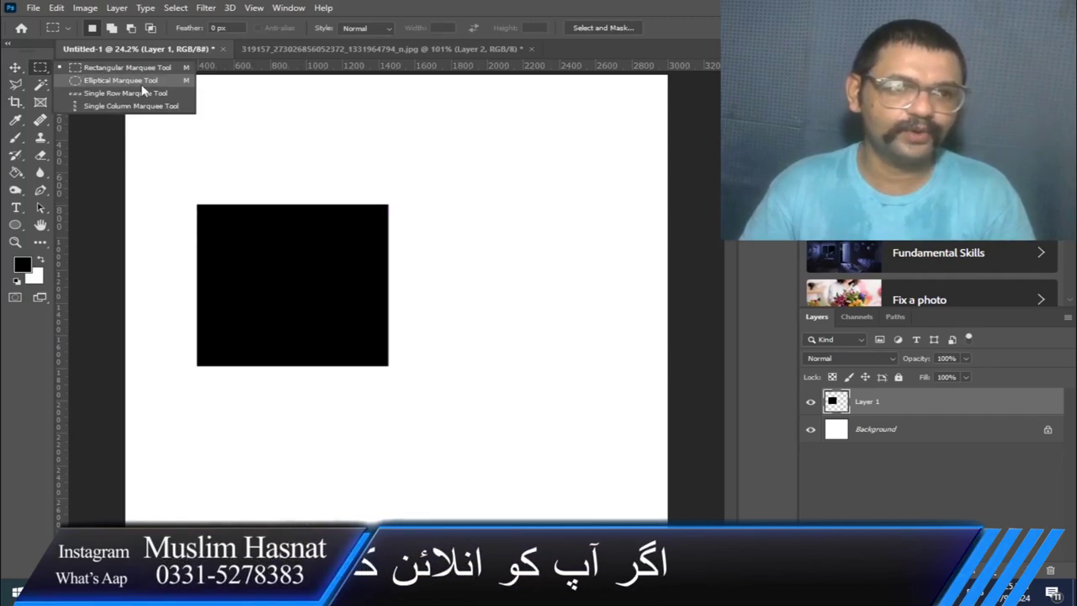
pyautogui.click(142, 84)
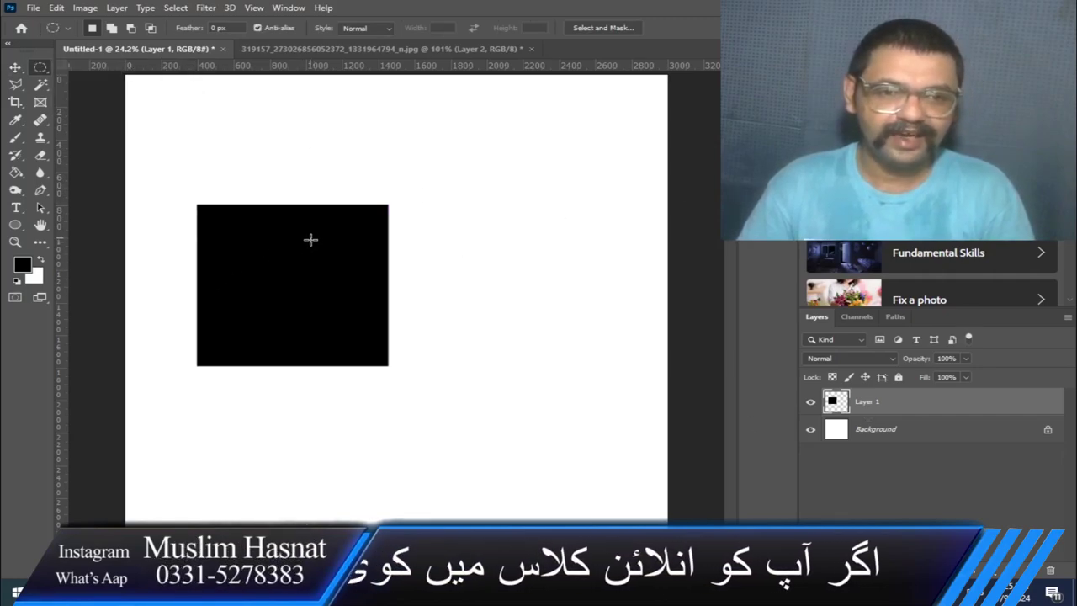
pyautogui.moveTo(310, 240); pyautogui.dragTo(540, 347)
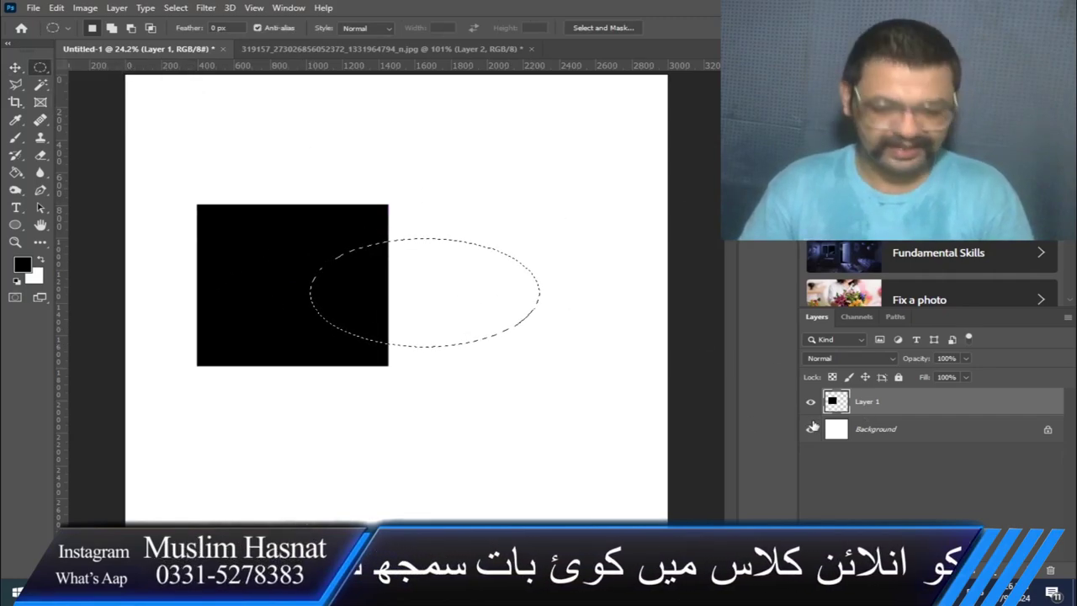
pyautogui.hotkey('ctrl', 'd')
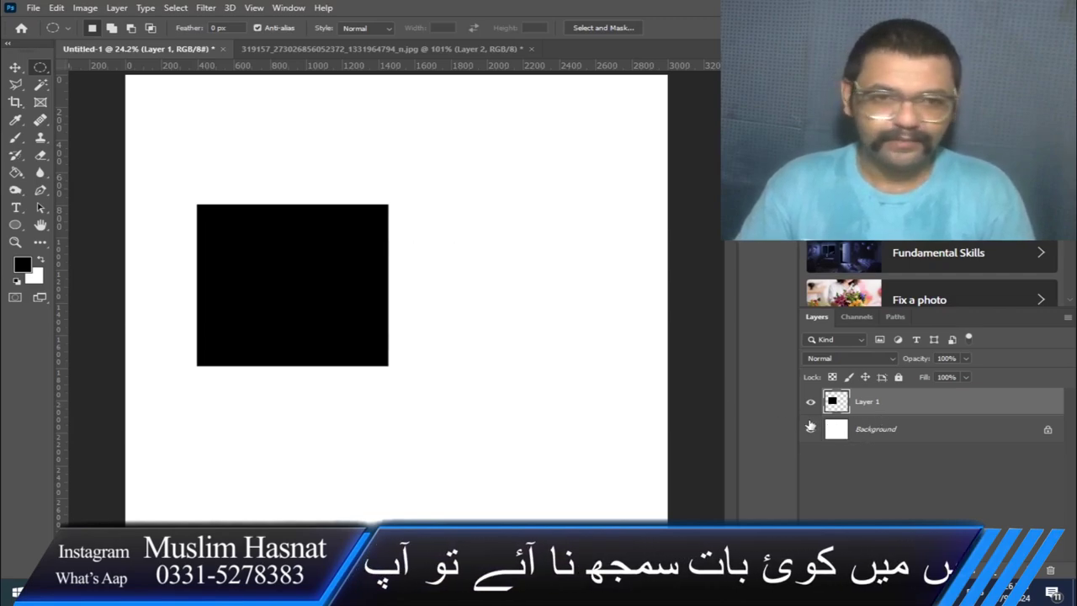
pyautogui.click(1054, 572)
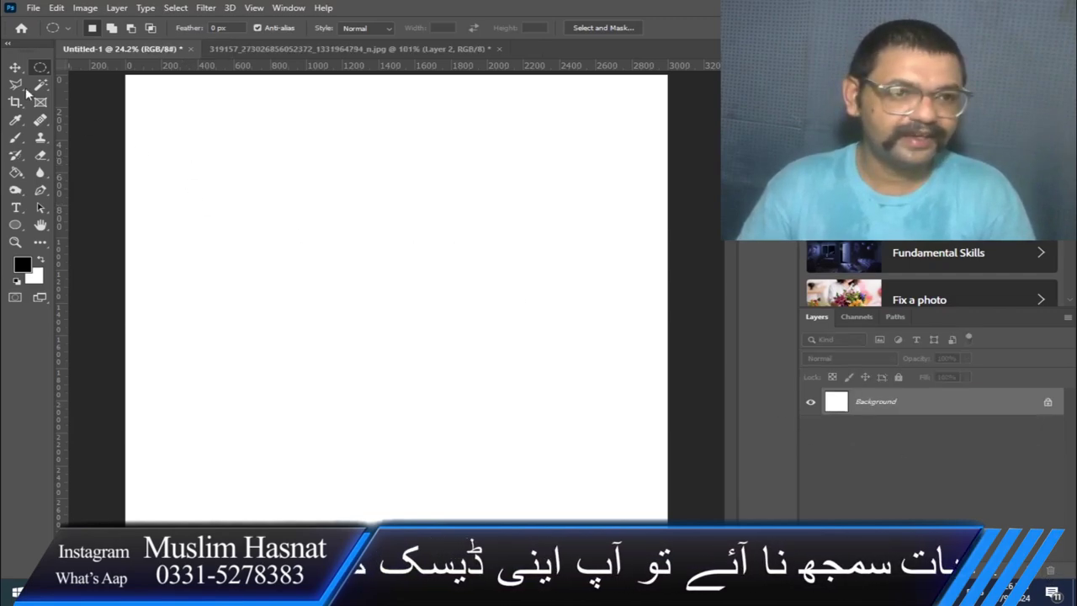
# Draw a rectangular selection left of the canvas centre.
pyautogui.rightClick(39, 66)
pyautogui.click(92, 68)
pyautogui.moveTo(193, 190); pyautogui.dragTo(396, 341)
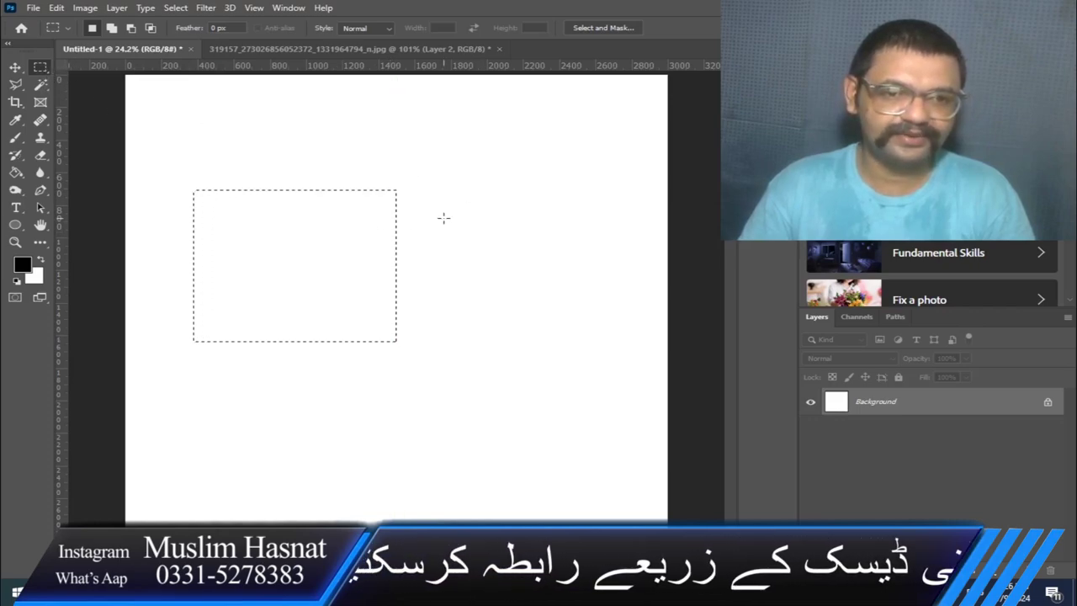
# Add an elliptical selection across the rectangle's top to form an arch, after undoing trial ovals.
pyautogui.rightClick(39, 67)
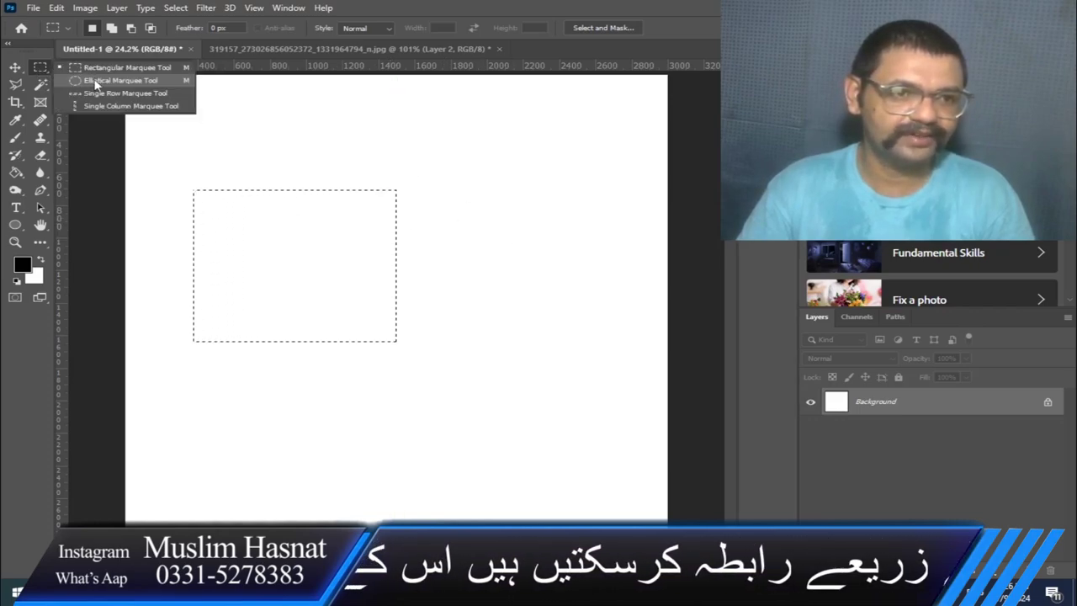
pyautogui.click(109, 81)
pyautogui.moveTo(550, 227); pyautogui.dragTo(442, 342)
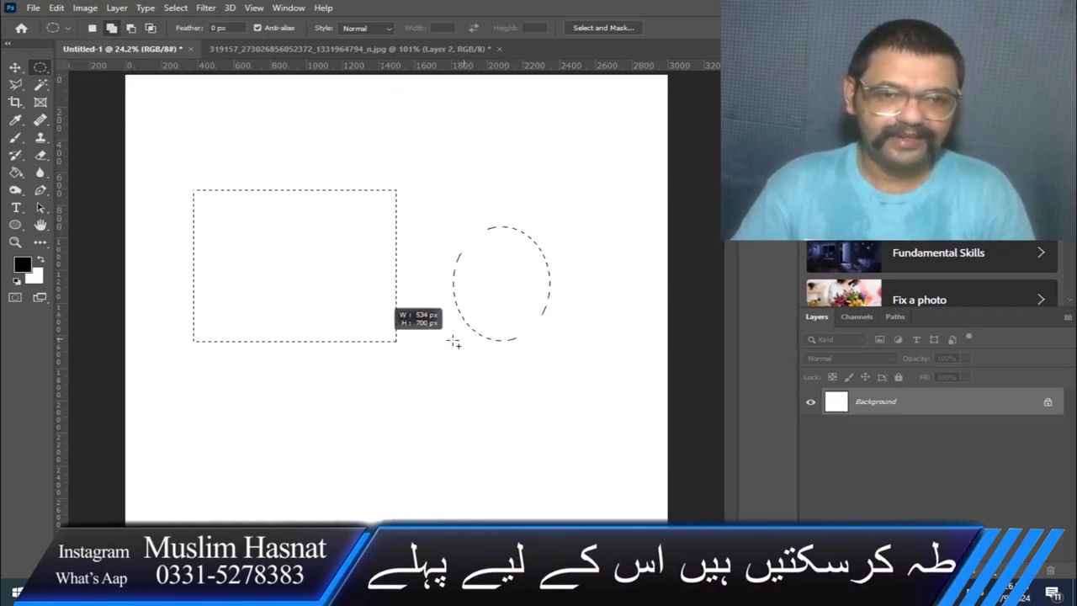
pyautogui.hotkey('ctrl', 'z')
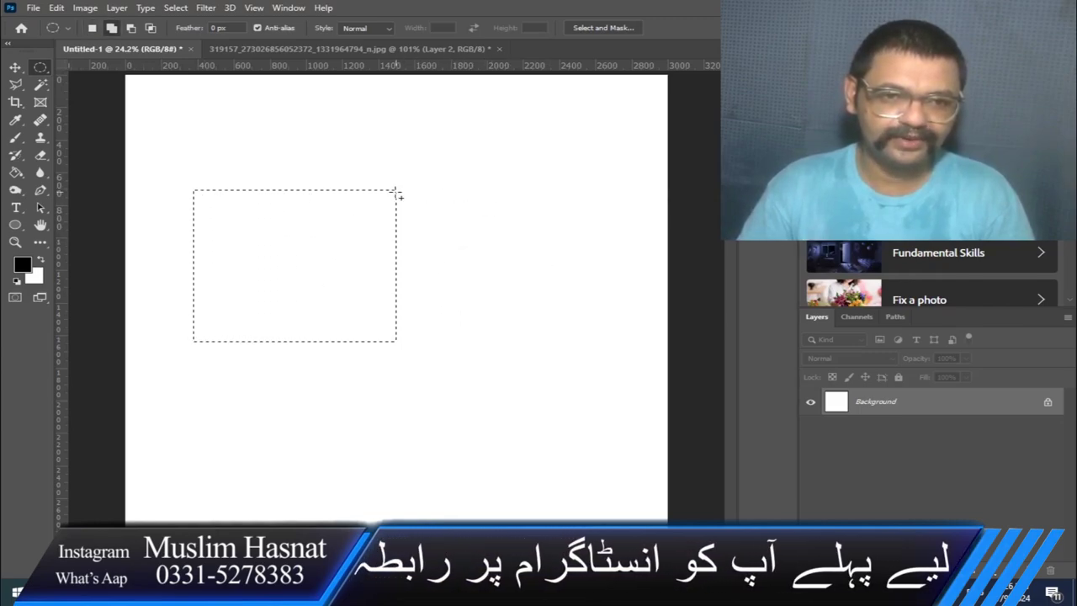
pyautogui.moveTo(399, 194); pyautogui.dragTo(621, 345)
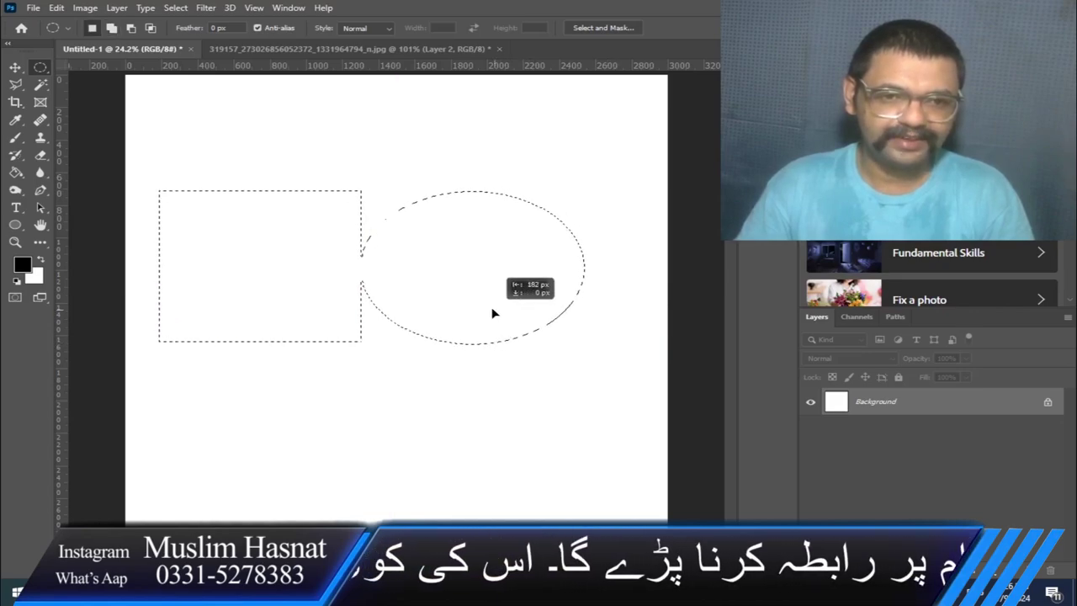
pyautogui.hotkey('ctrl', 'z')
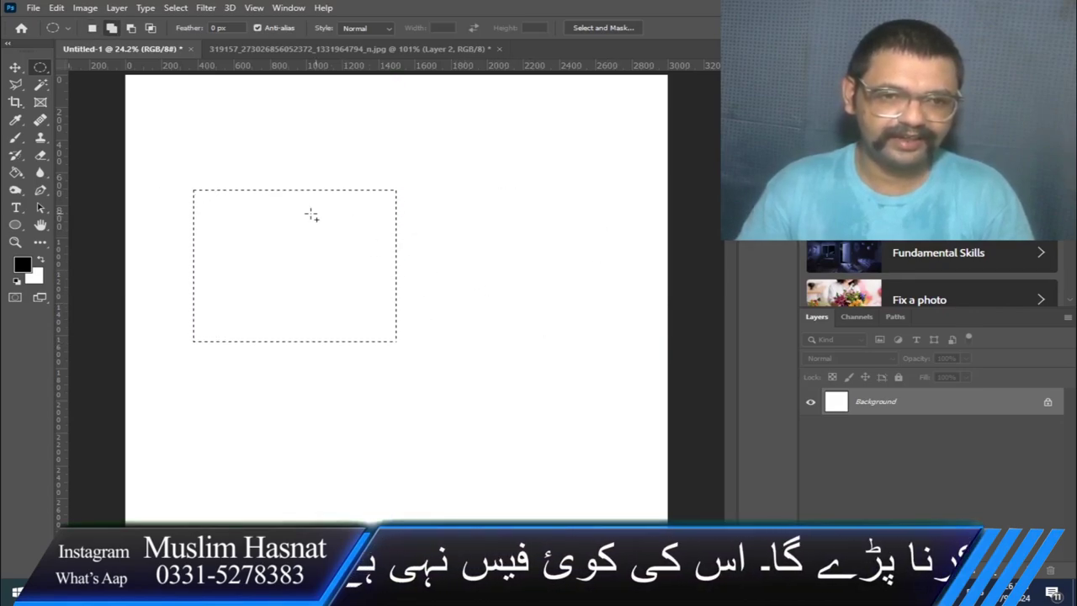
pyautogui.moveTo(311, 216); pyautogui.dragTo(514, 320)
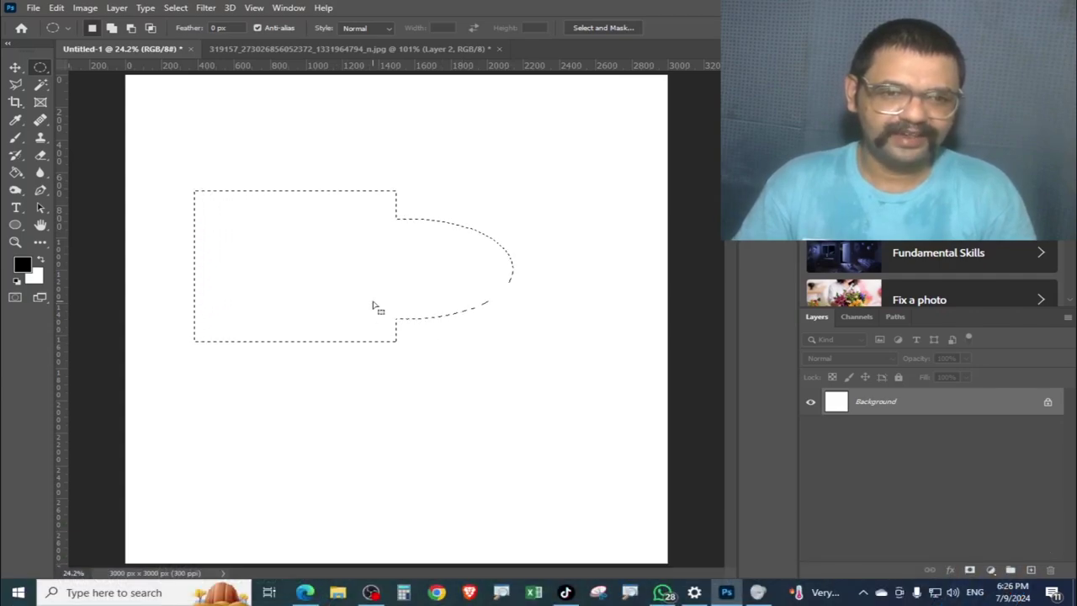
pyautogui.hotkey('ctrl', 'z')
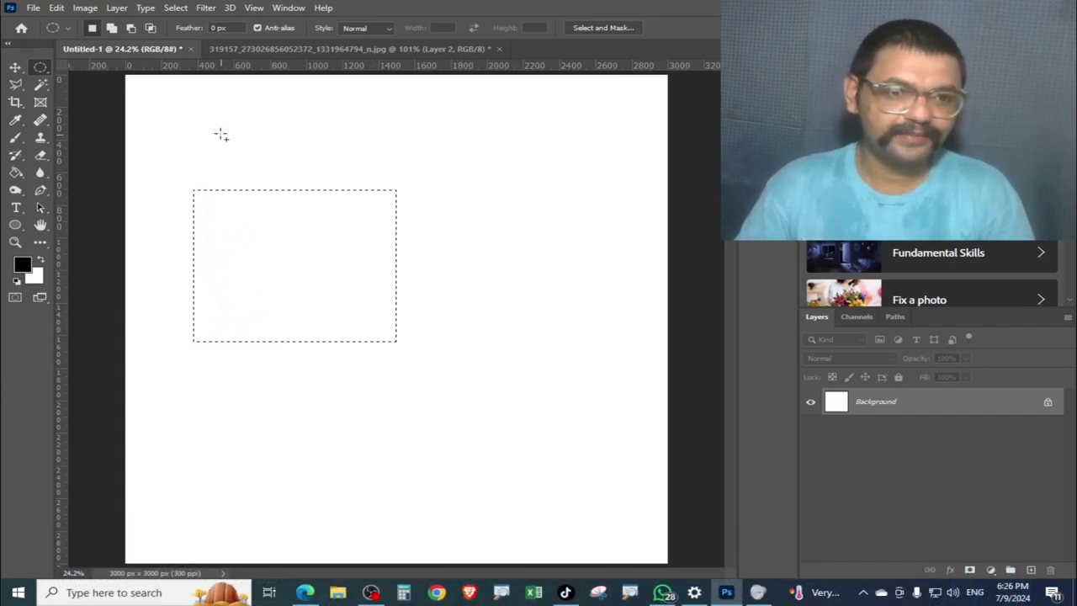
pyautogui.moveTo(221, 135); pyautogui.dragTo(378, 293)
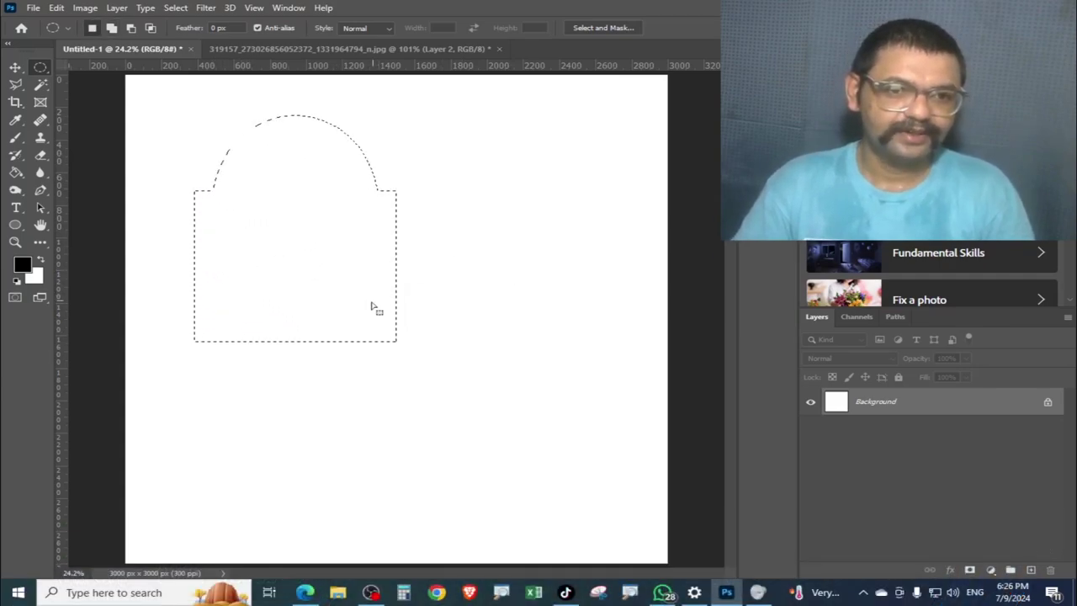
pyautogui.click(16, 67)
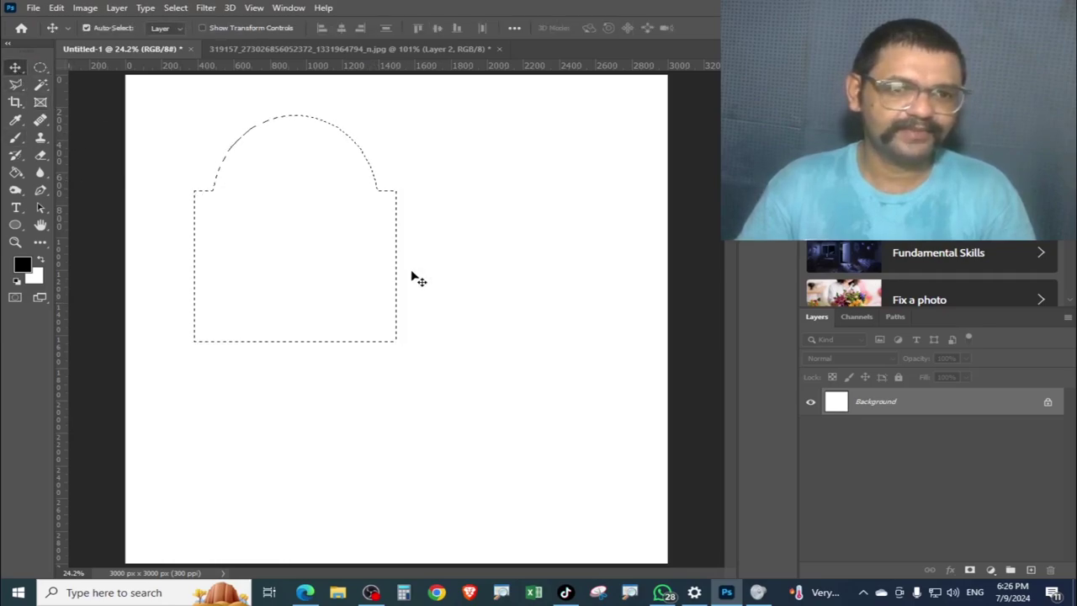
# Move the arch selection down and right, try a soft black brush stroke, then undo it.
pyautogui.moveTo(345, 266)
pyautogui.mouseDown()
pyautogui.moveTo(446, 345)
pyautogui.moveTo(447, 363)
pyautogui.mouseUp()
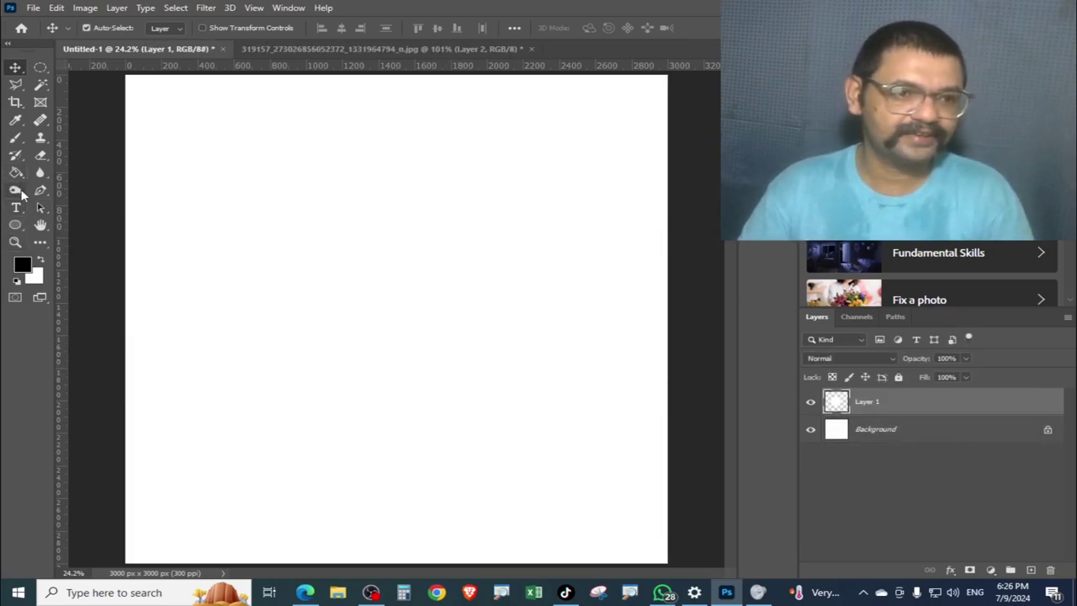
pyautogui.click(15, 138)
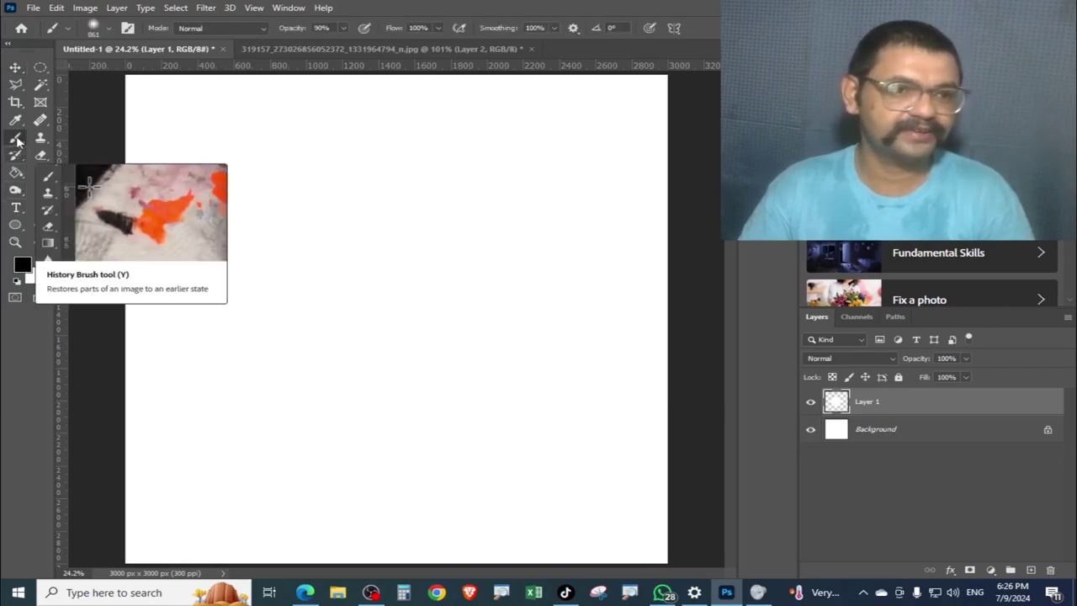
pyautogui.rightClick(15, 137)
pyautogui.click(67, 138)
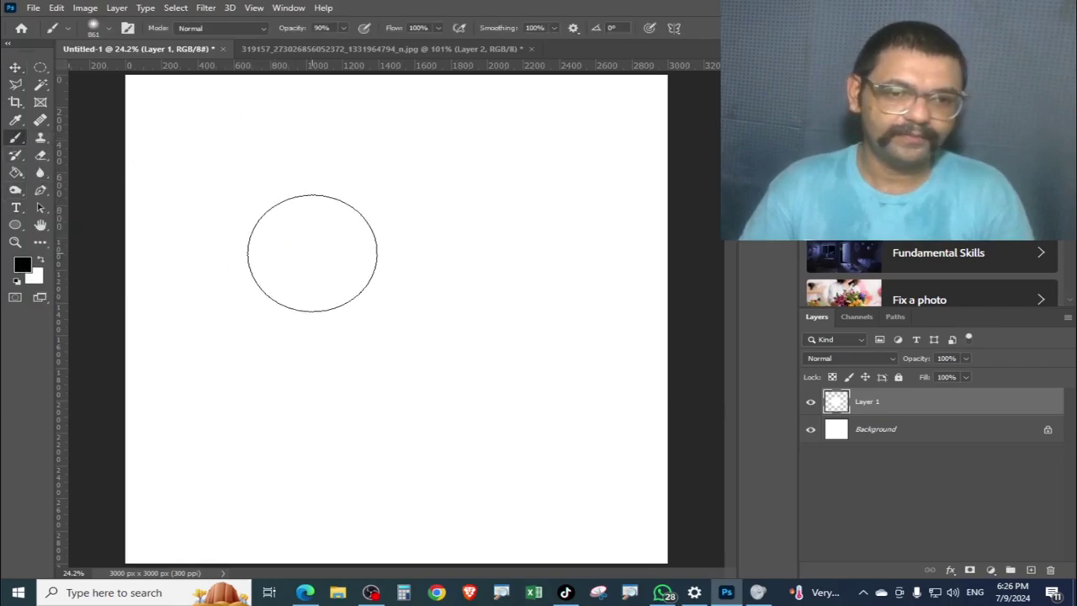
pyautogui.moveTo(312, 252)
pyautogui.mouseDown()
pyautogui.moveTo(324, 265)
pyautogui.moveTo(522, 303)
pyautogui.mouseUp()
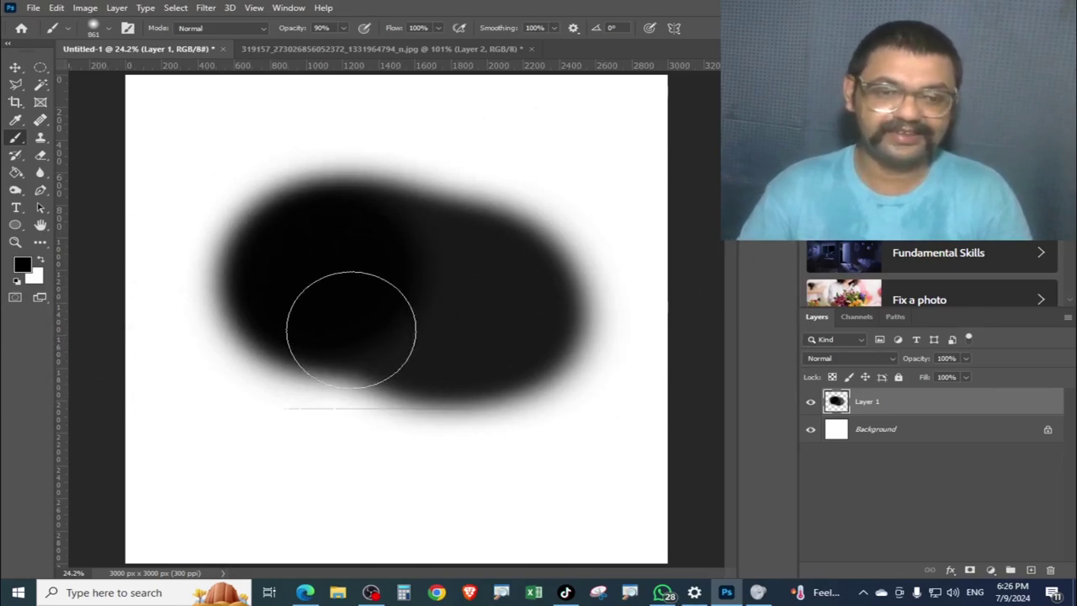
pyautogui.hotkey('ctrl', 'z')
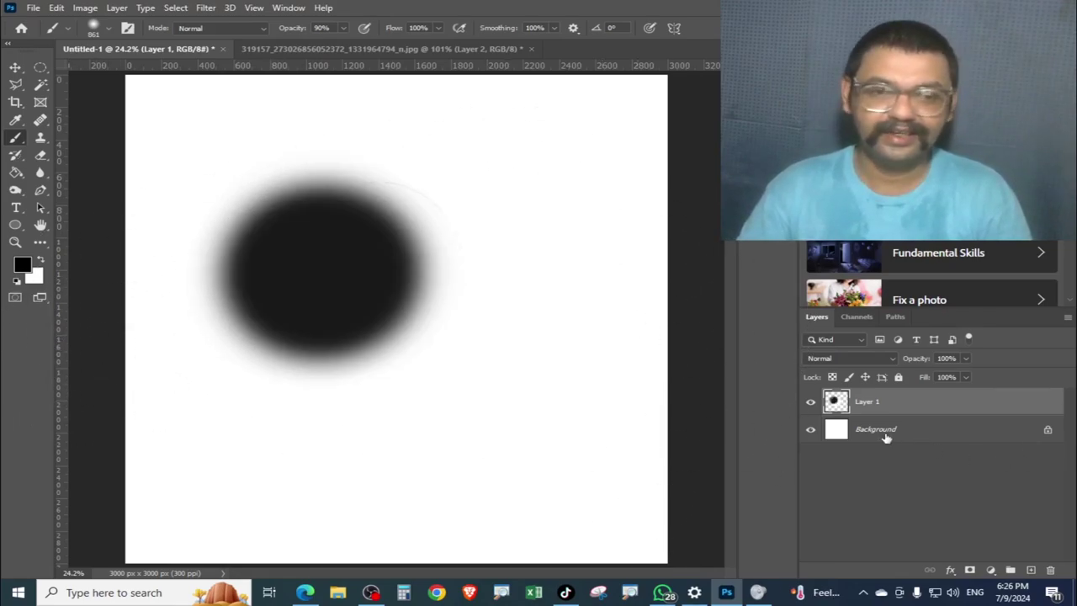
pyautogui.hotkey('ctrl', 'z')
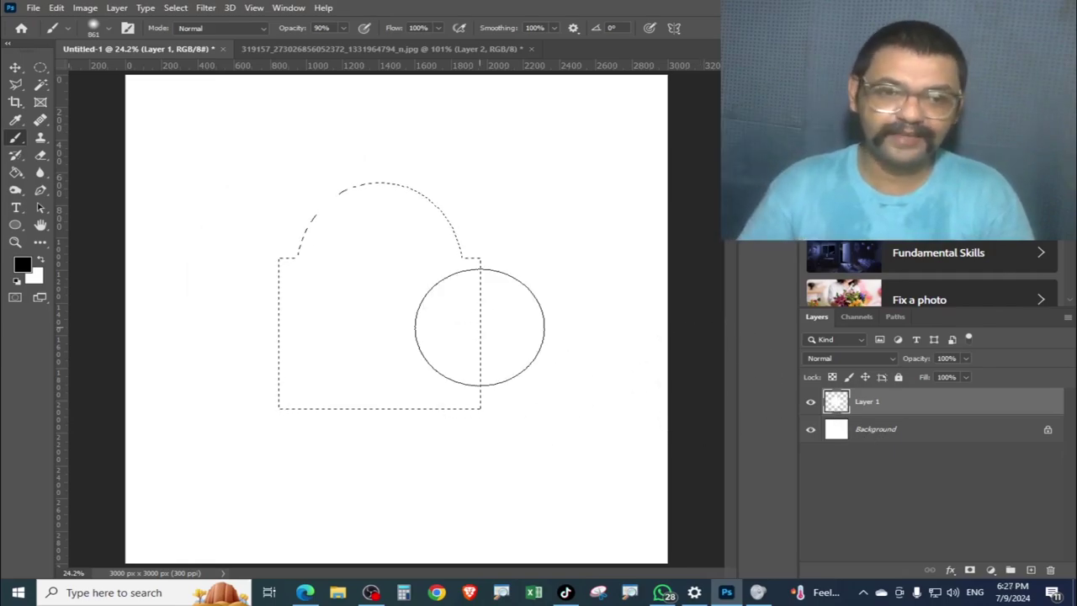
# Brush the dome selection solid black and deselect.
pyautogui.moveTo(345, 220)
pyautogui.mouseDown()
pyautogui.moveTo(523, 352)
pyautogui.moveTo(661, 344)
pyautogui.moveTo(336, 392)
pyautogui.moveTo(303, 356)
pyautogui.moveTo(275, 353)
pyautogui.mouseUp()
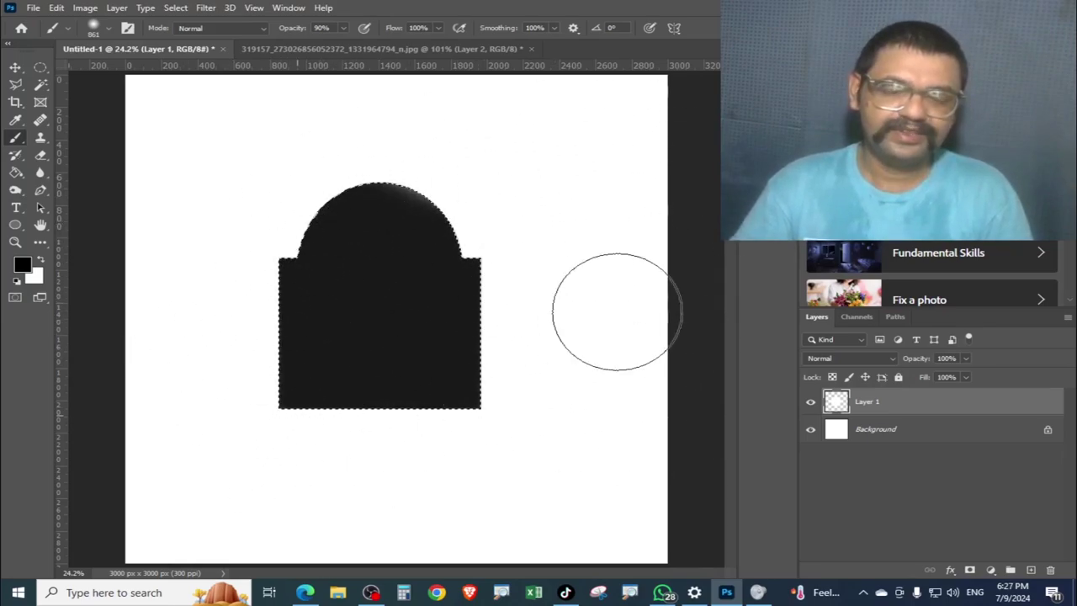
pyautogui.click(440, 193)
pyautogui.hotkey('ctrl', 'd')
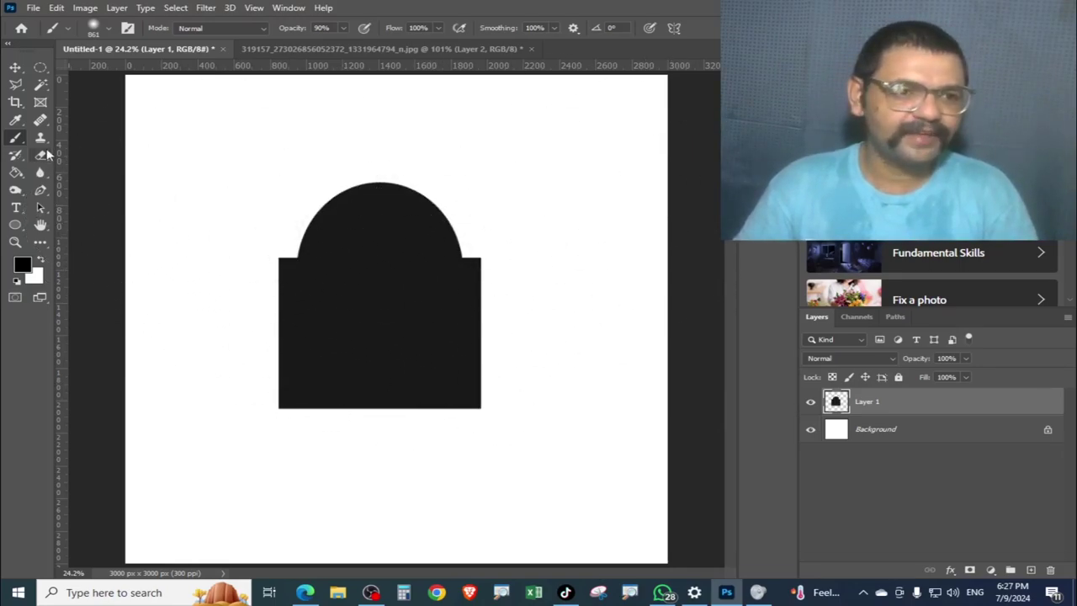
# Select four tall column rectangles inside the black dome with Shift-added marquees.
pyautogui.rightClick(44, 70)
pyautogui.click(93, 70)
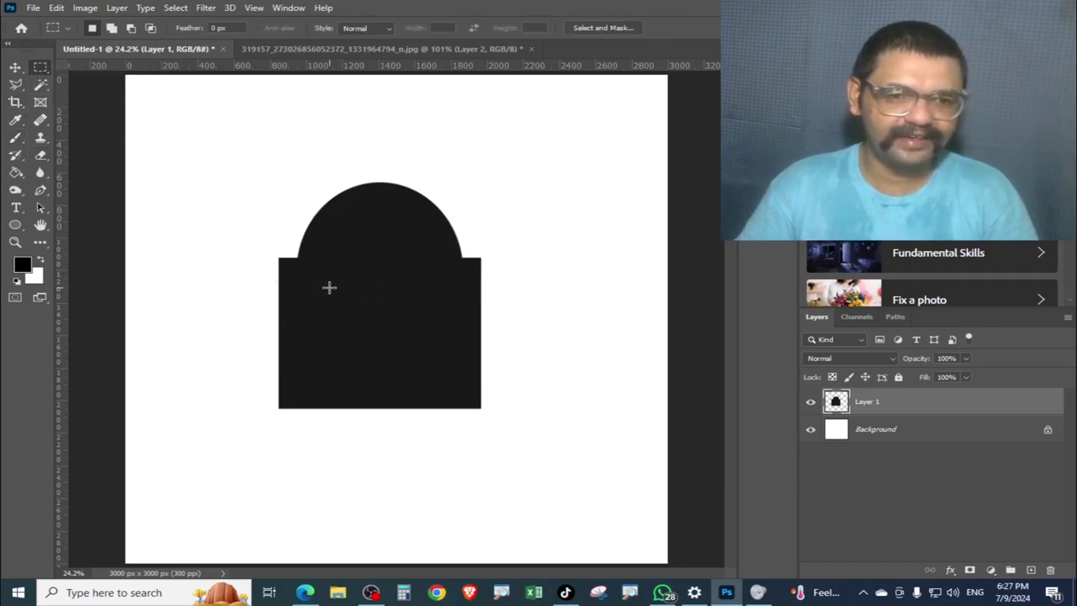
pyautogui.moveTo(324, 306); pyautogui.dragTo(340, 385)
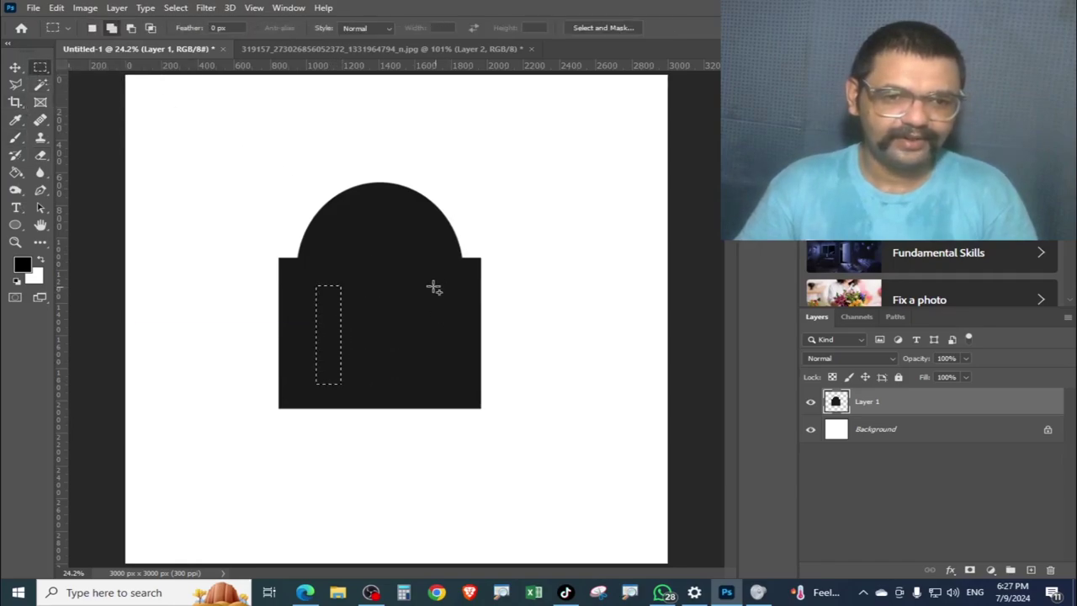
pyautogui.moveTo(412, 281); pyautogui.dragTo(440, 377)
pyautogui.hotkey('ctrl', 'z')
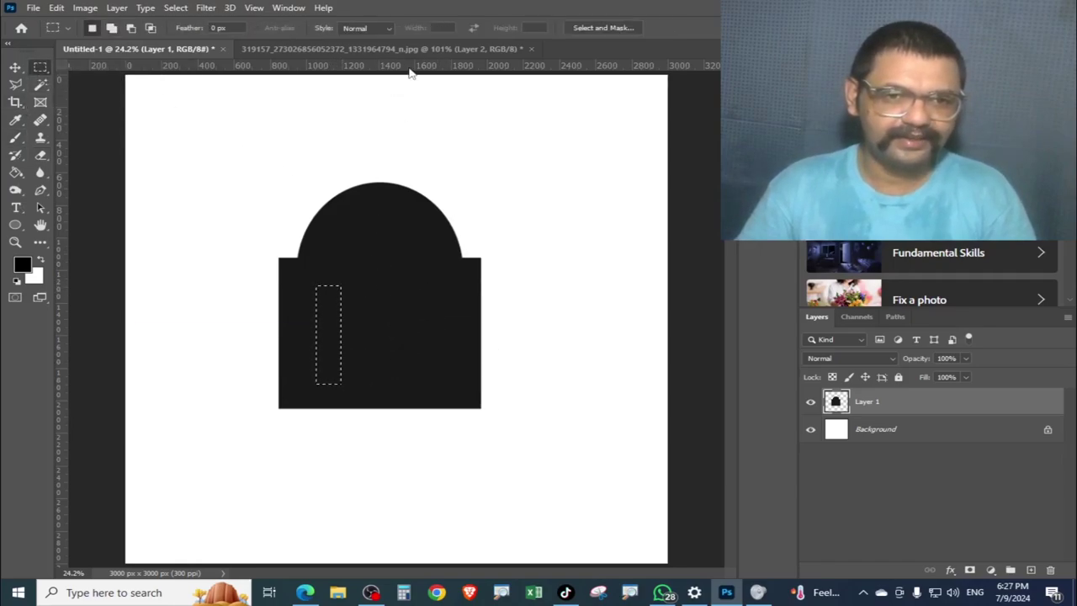
pyautogui.press('shift')
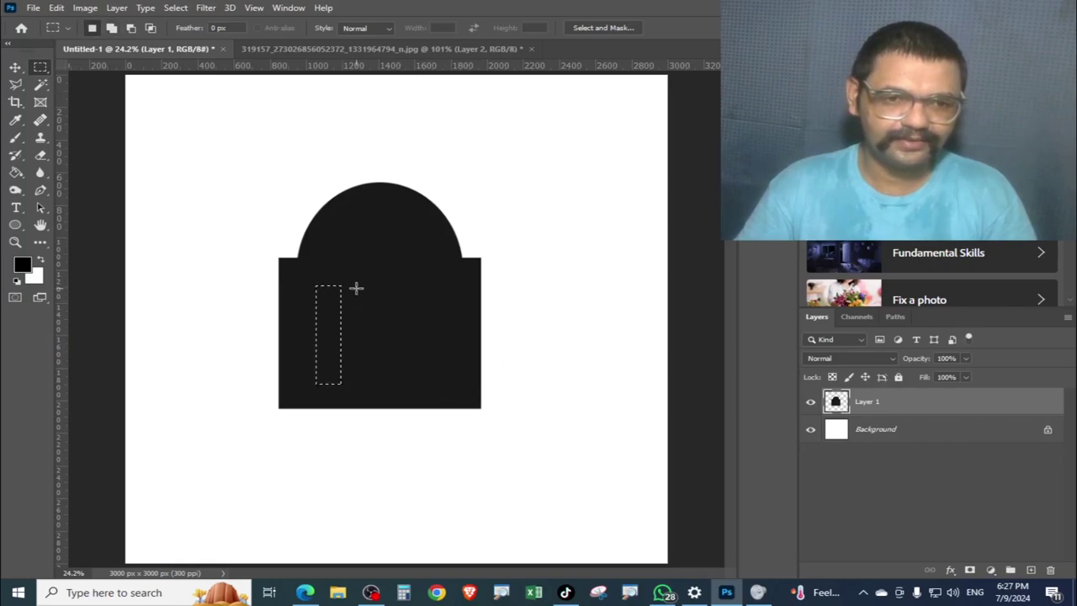
pyautogui.moveTo(387, 287); pyautogui.dragTo(424, 339)
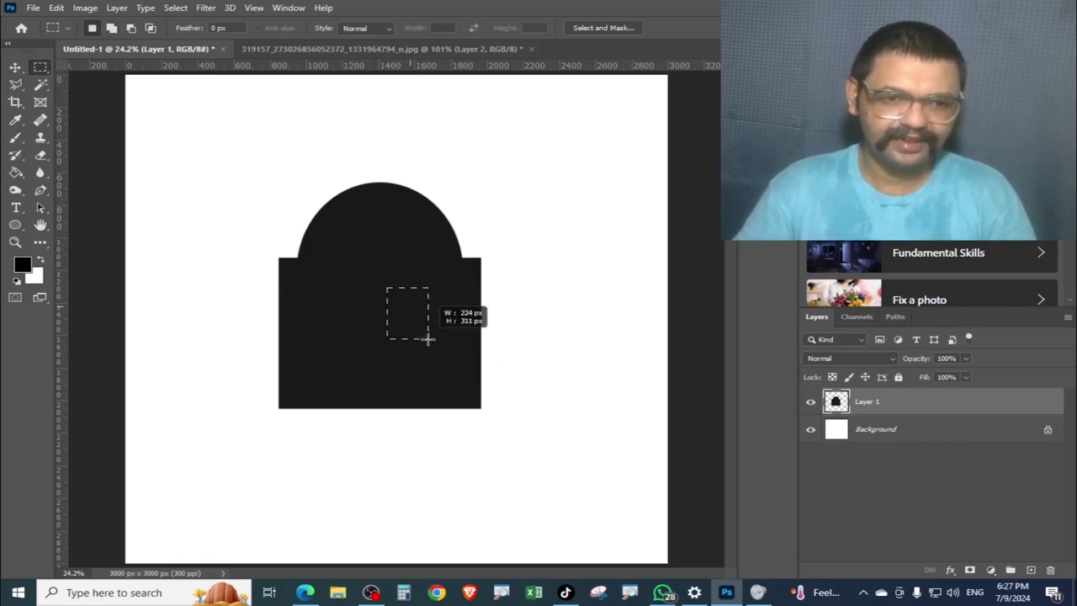
pyautogui.click(438, 362)
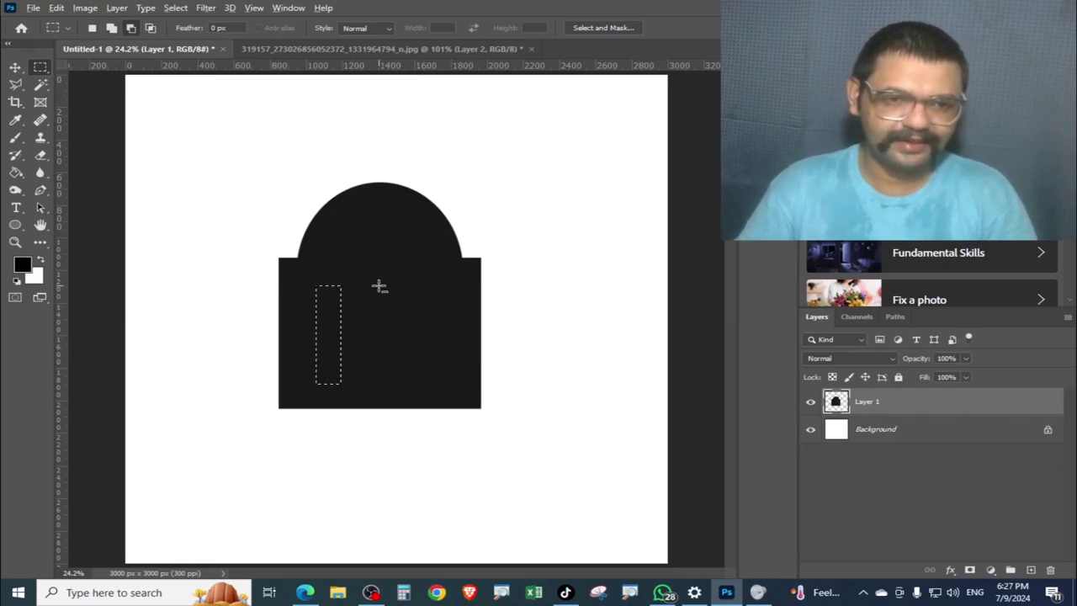
pyautogui.moveTo(380, 287); pyautogui.dragTo(404, 385)
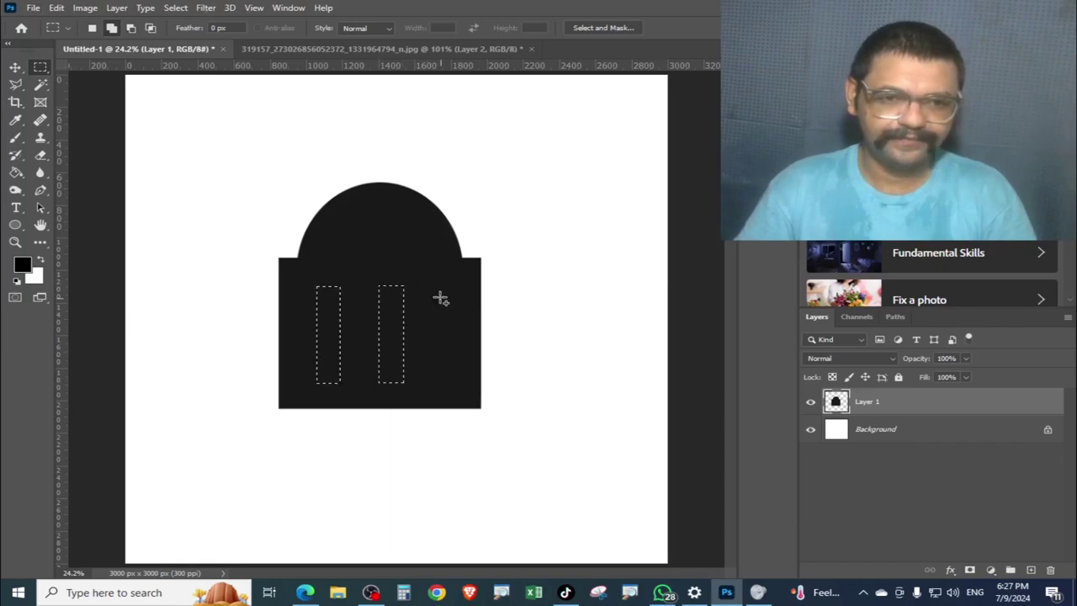
pyautogui.moveTo(425, 289); pyautogui.dragTo(452, 384)
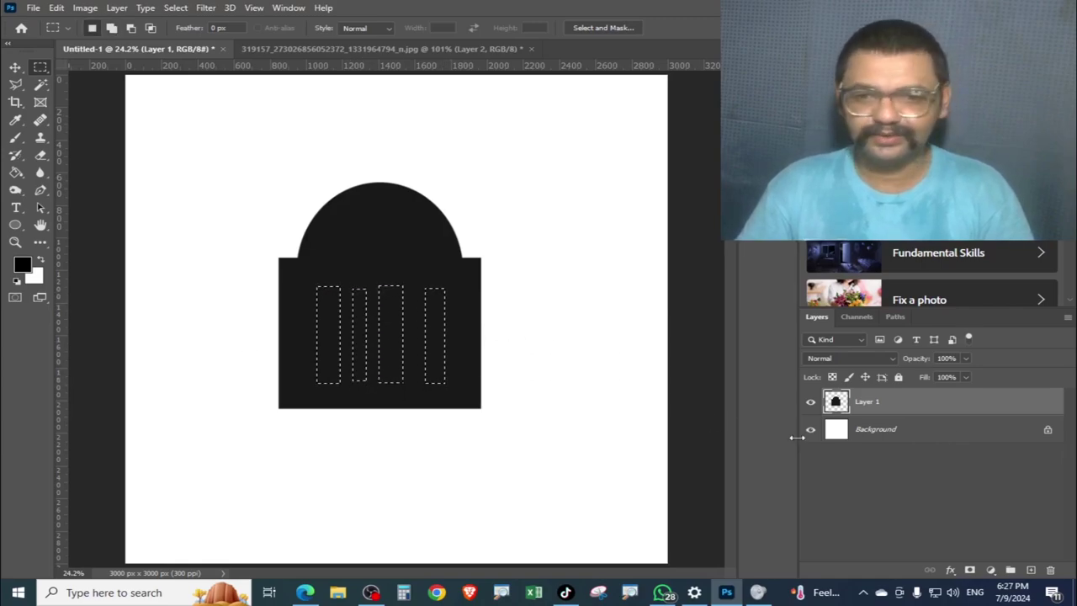
# Fill the four column selections white and deselect.
pyautogui.click(811, 430)
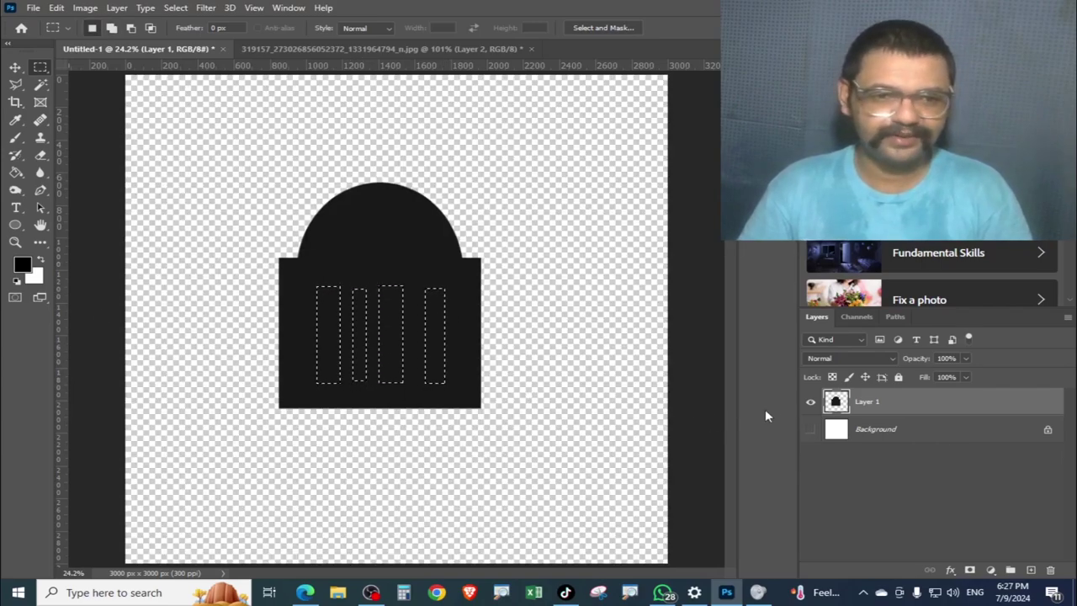
pyautogui.click(810, 431)
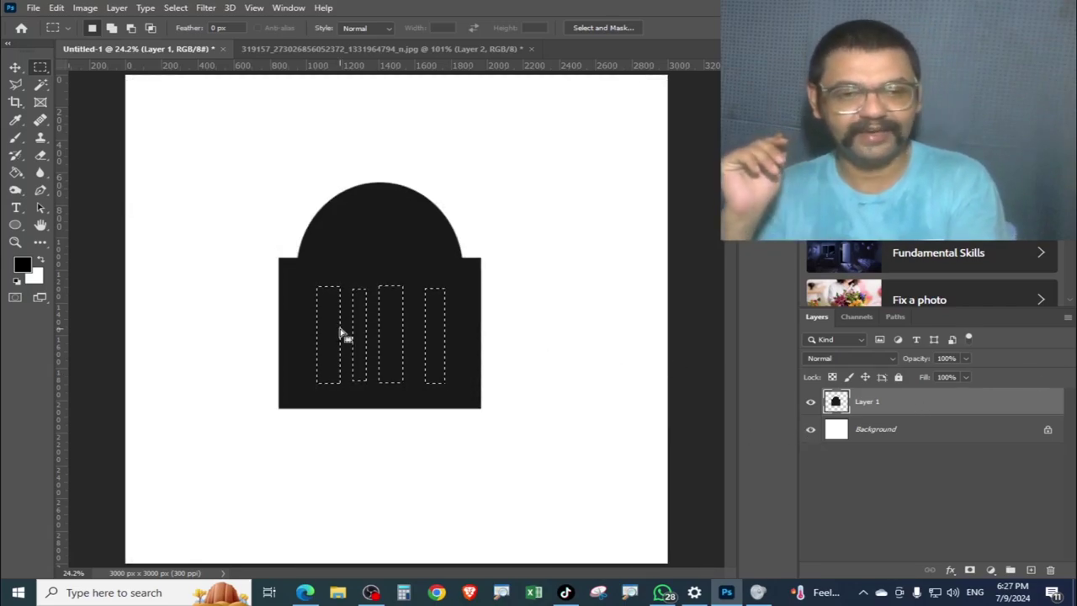
pyautogui.press('Delete')
pyautogui.hotkey('ctrl', 'd')
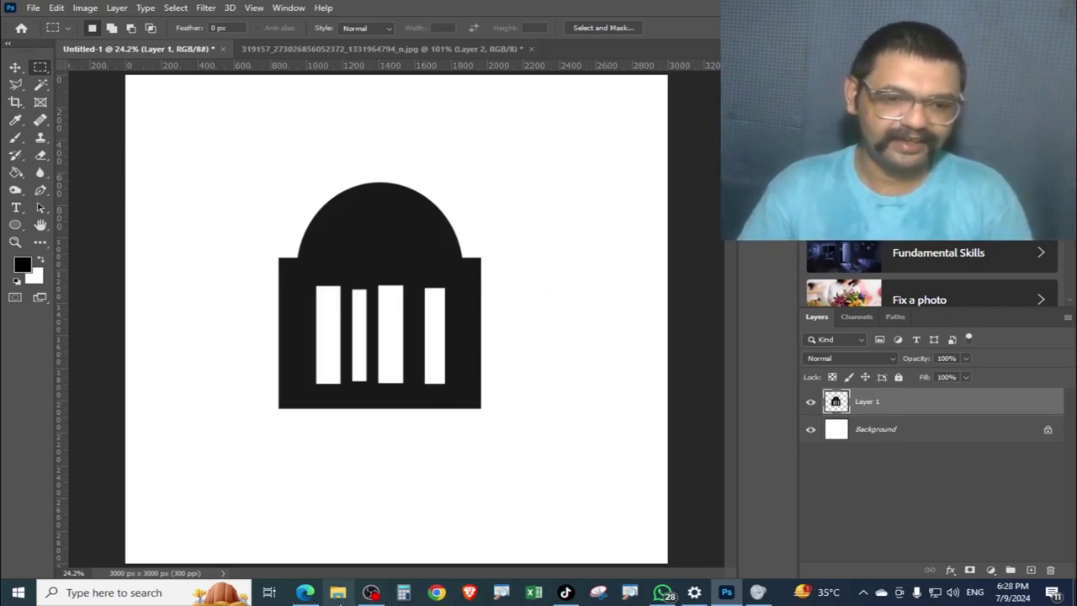
# Browse the New Volume (D:) drive under This PC in File Explorer.
pyautogui.click(337, 593)
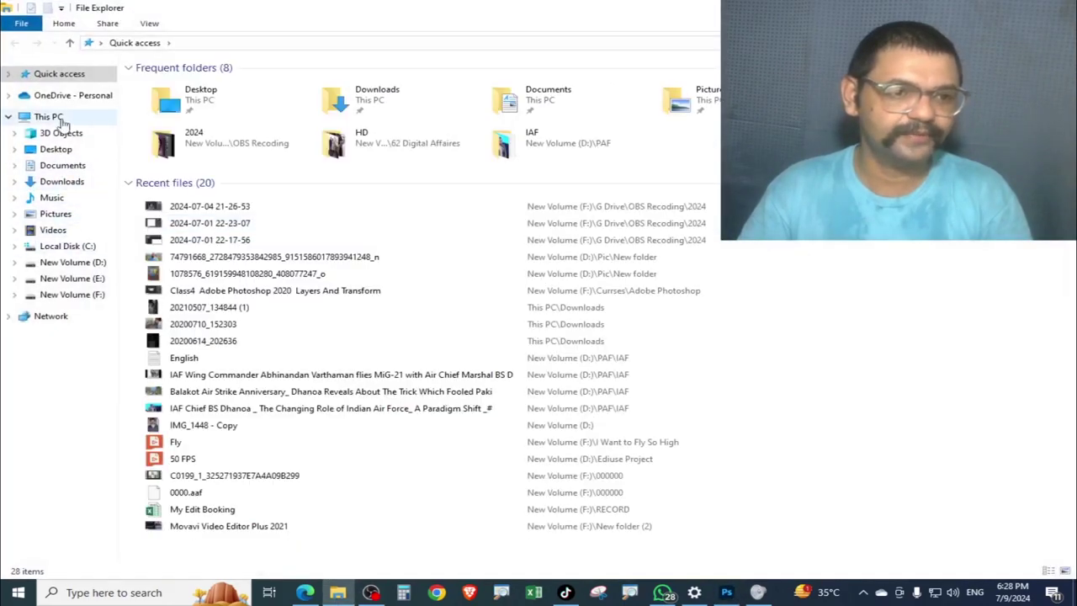
pyautogui.click(48, 116)
pyautogui.doubleClick(460, 209)
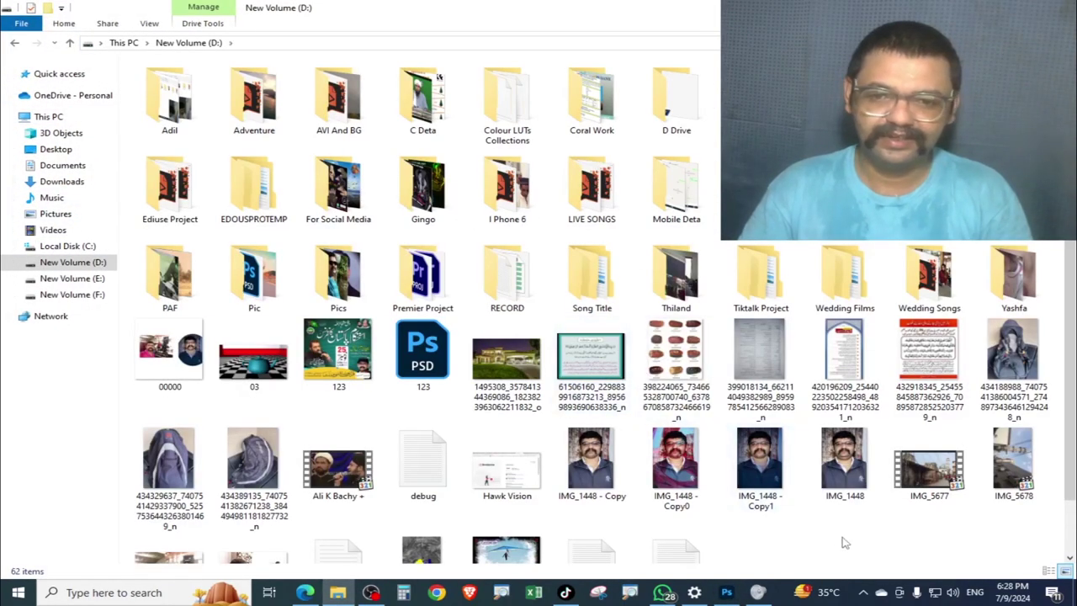
pyautogui.scroll(-1, 846, 541)
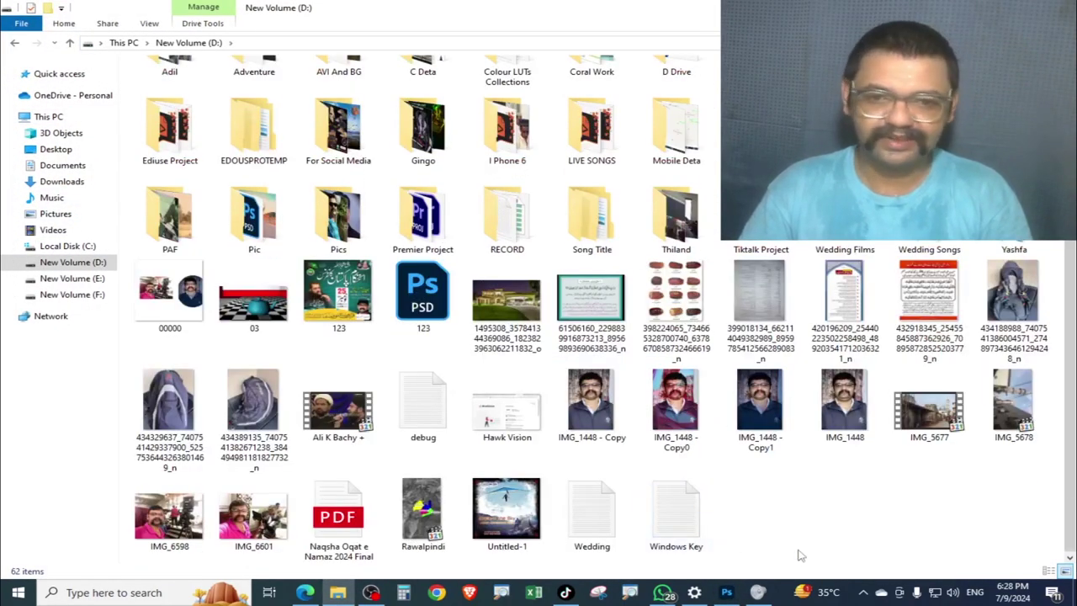
# Open 00000.jpg, select its right half around the circular portrait, and try a black brush stroke, undone.
pyautogui.moveTo(169, 295)
pyautogui.mouseDown()
pyautogui.moveTo(665, 55)
pyautogui.moveTo(627, 51)
pyautogui.mouseUp()
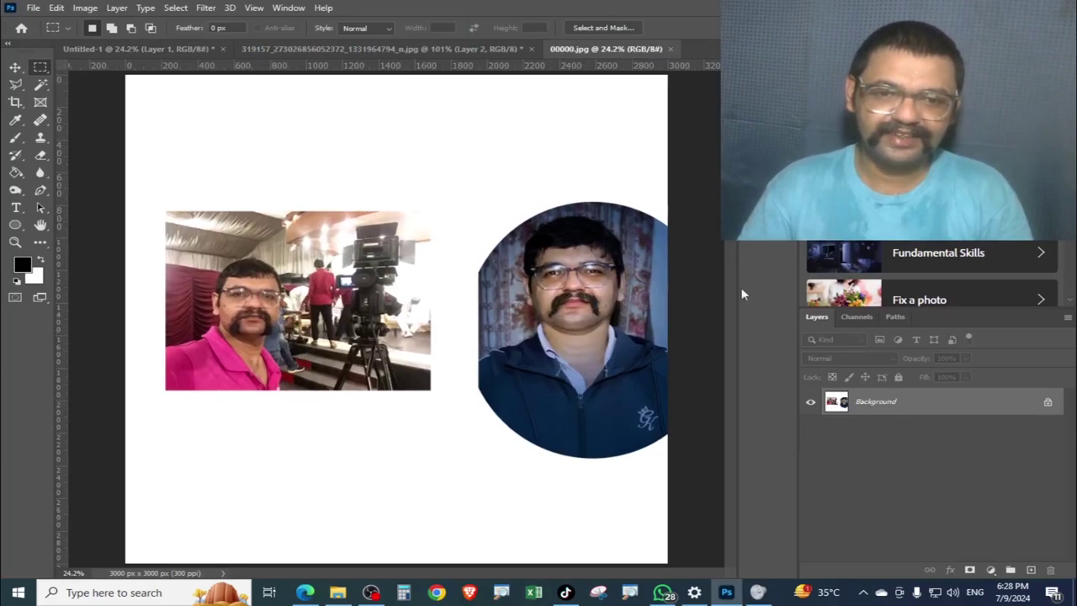
pyautogui.moveTo(464, 148); pyautogui.dragTo(669, 564)
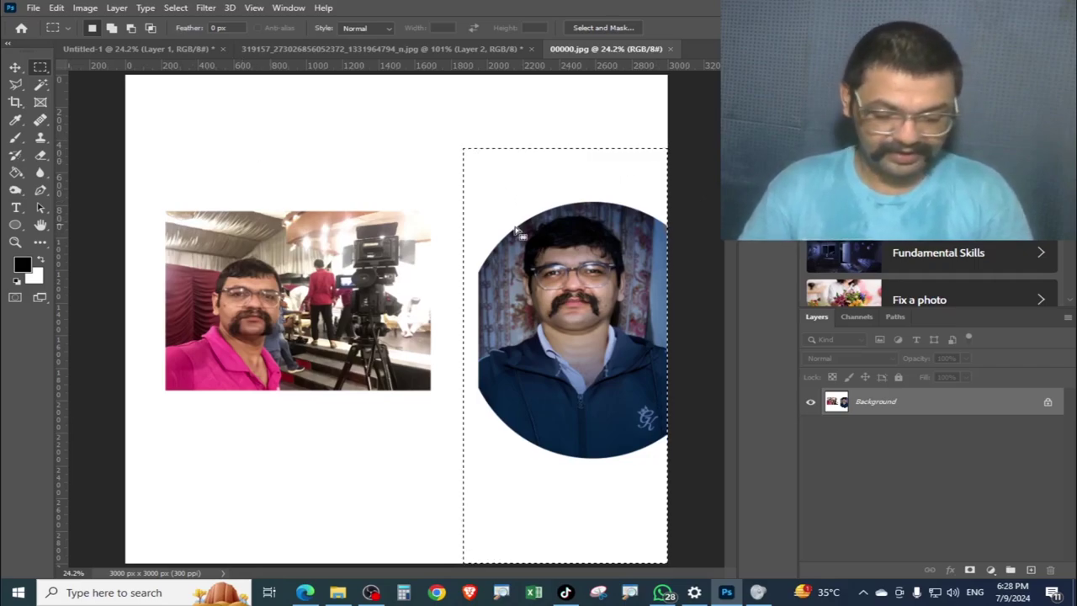
pyautogui.press('b')
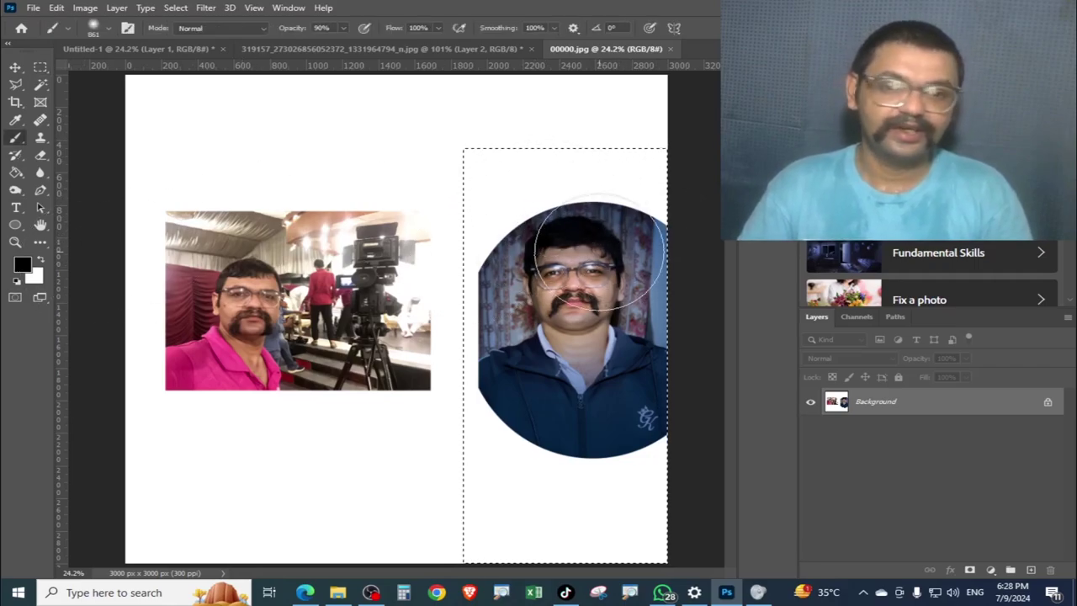
pyautogui.moveTo(599, 253)
pyautogui.mouseDown()
pyautogui.moveTo(570, 197)
pyautogui.moveTo(497, 300)
pyautogui.moveTo(580, 354)
pyautogui.mouseUp()
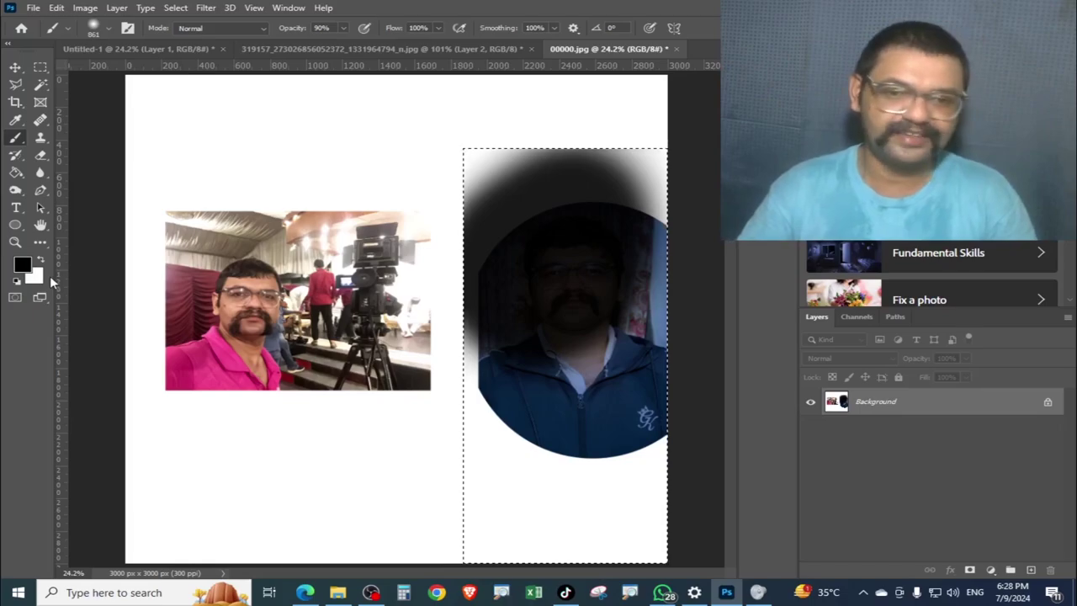
pyautogui.hotkey('ctrl', 'z')
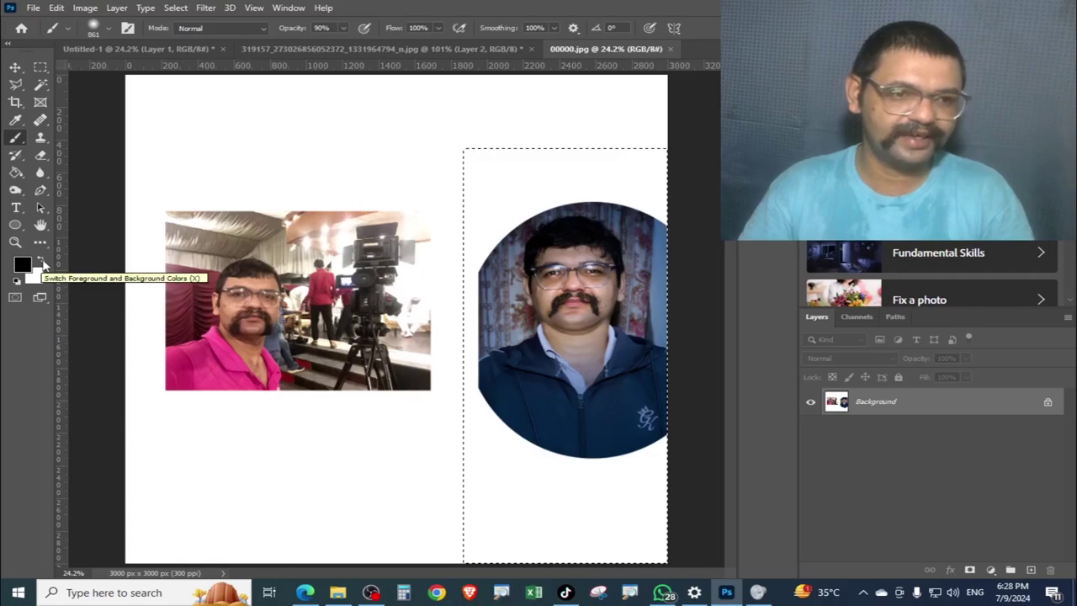
# Paint white over the portrait at 100% opacity, then undo it all and deselect.
pyautogui.click(42, 263)
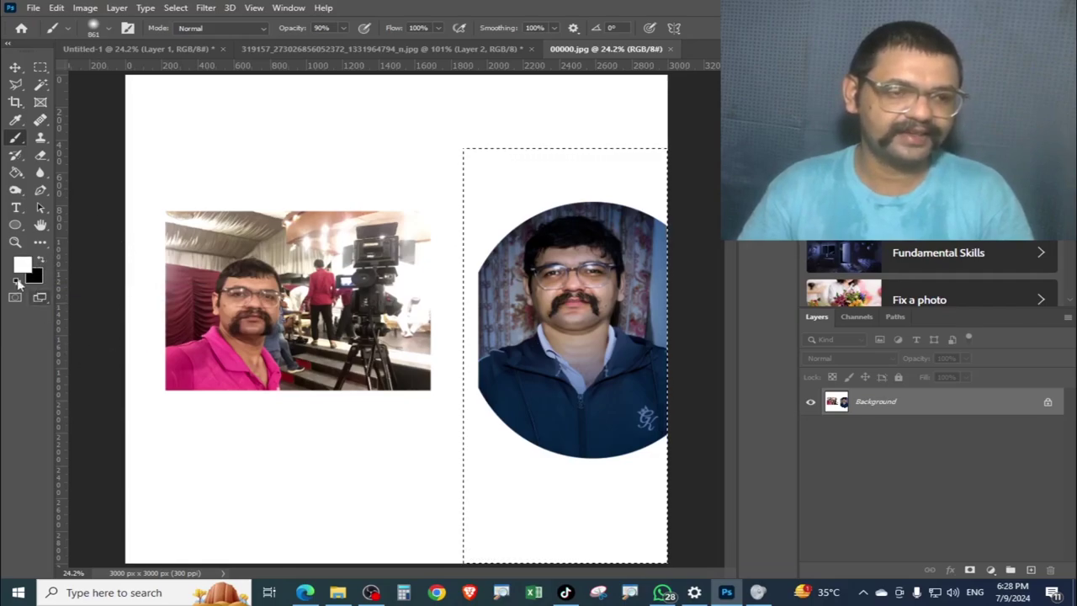
pyautogui.moveTo(555, 227); pyautogui.dragTo(618, 138)
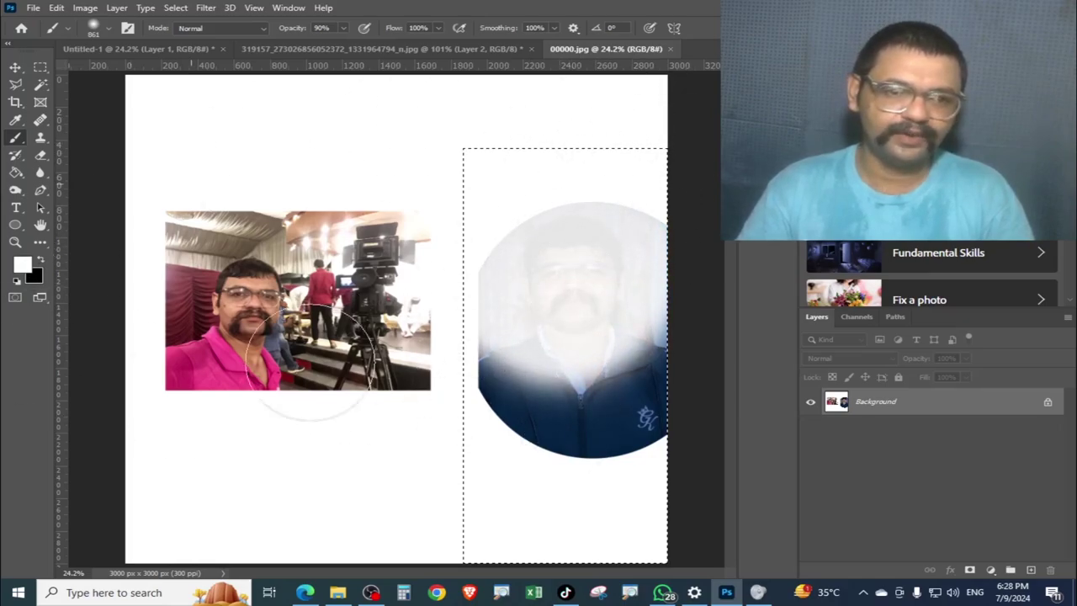
pyautogui.moveTo(645, 324); pyautogui.dragTo(547, 404)
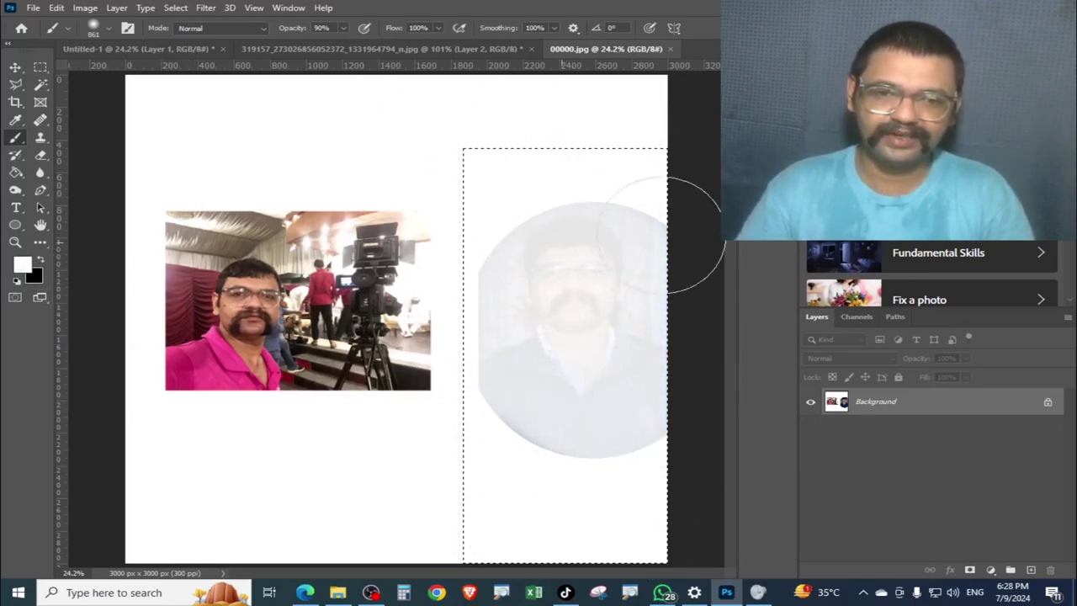
pyautogui.click(342, 28)
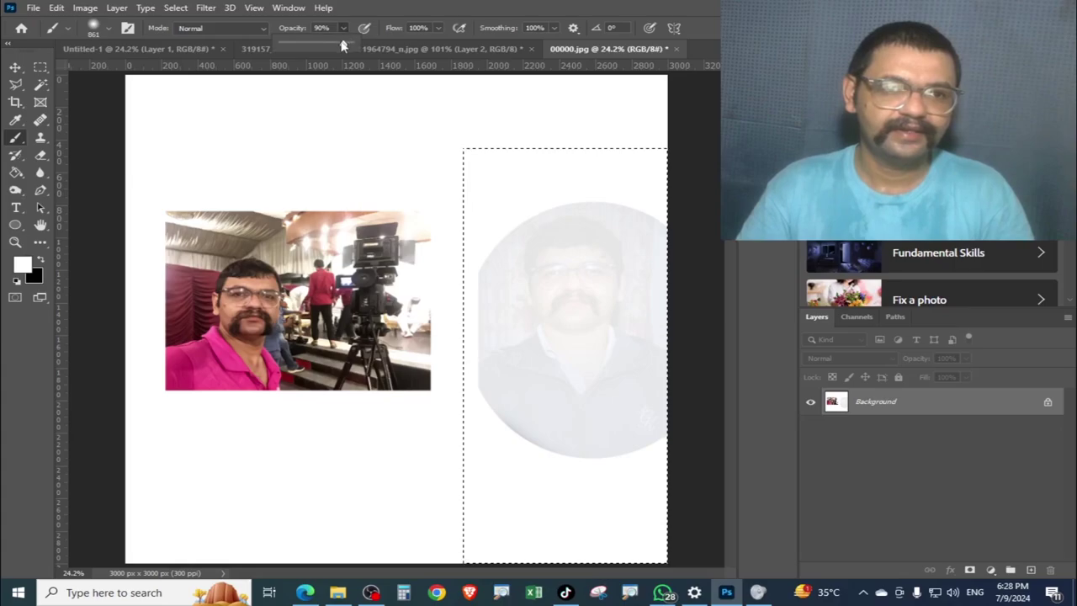
pyautogui.moveTo(342, 45); pyautogui.dragTo(354, 44)
pyautogui.moveTo(500, 221)
pyautogui.mouseDown()
pyautogui.moveTo(680, 159)
pyautogui.moveTo(676, 329)
pyautogui.moveTo(721, 228)
pyautogui.mouseUp()
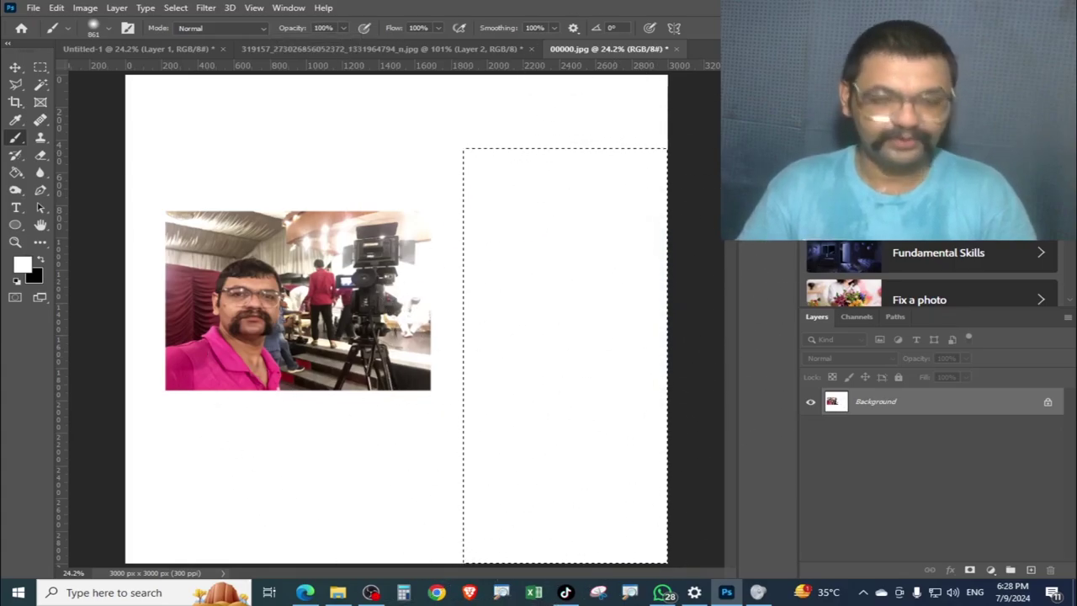
pyautogui.hotkey('ctrl', 'd')
pyautogui.hotkey('ctrl', 'z')
pyautogui.hotkey('ctrl', 'z')
pyautogui.hotkey('ctrl', 'z')
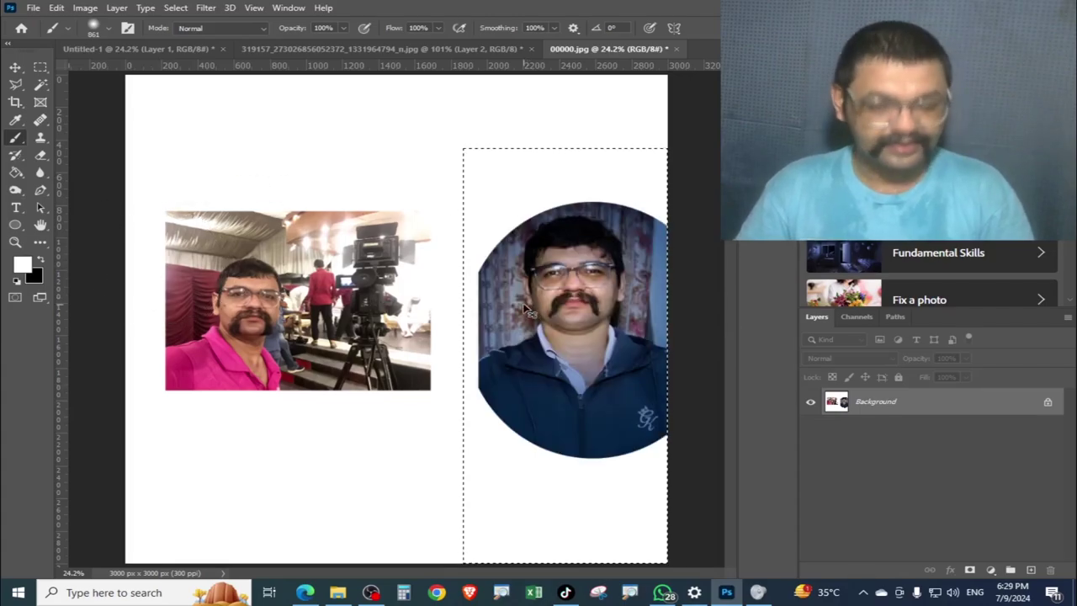
pyautogui.hotkey('ctrl', 'd')
# Draw a rectangular marquee around the left photo of the man beside the tripod camera.
pyautogui.click(42, 68)
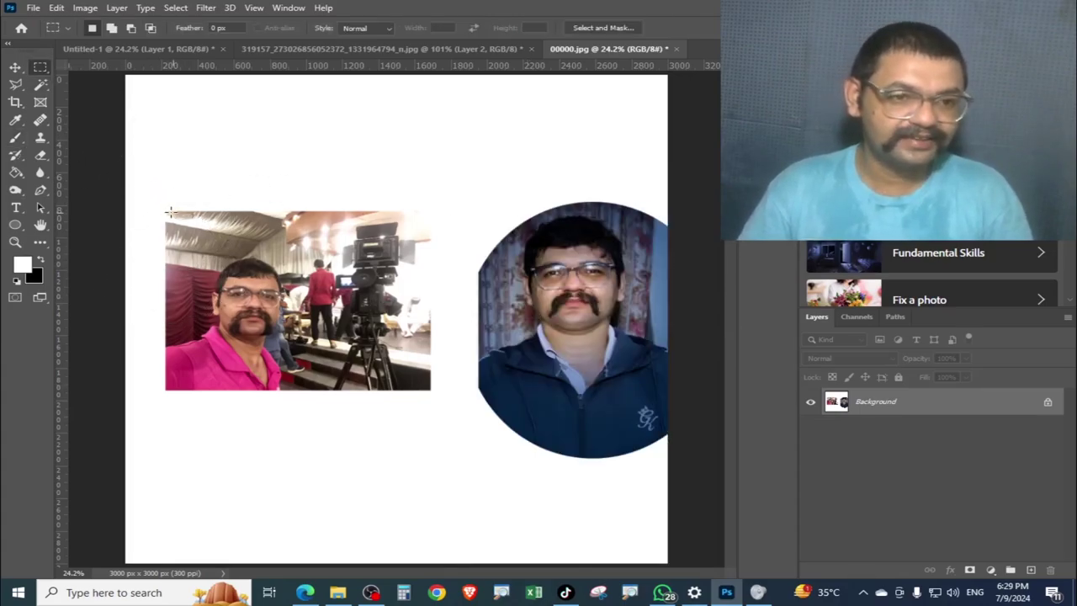
pyautogui.moveTo(161, 209); pyautogui.dragTo(434, 392)
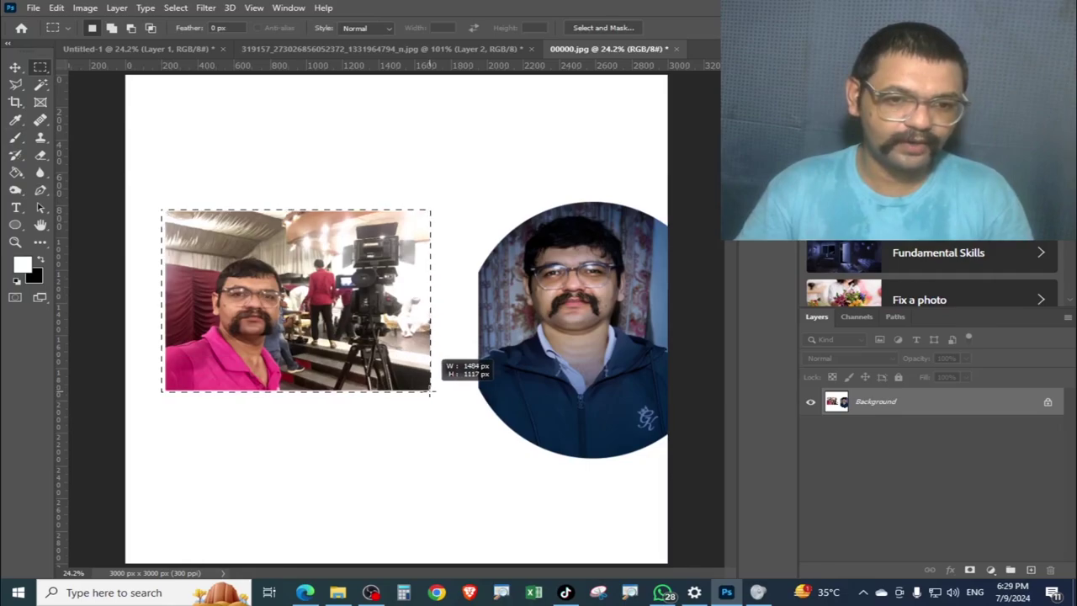
pyautogui.moveTo(434, 392); pyautogui.dragTo(432, 392)
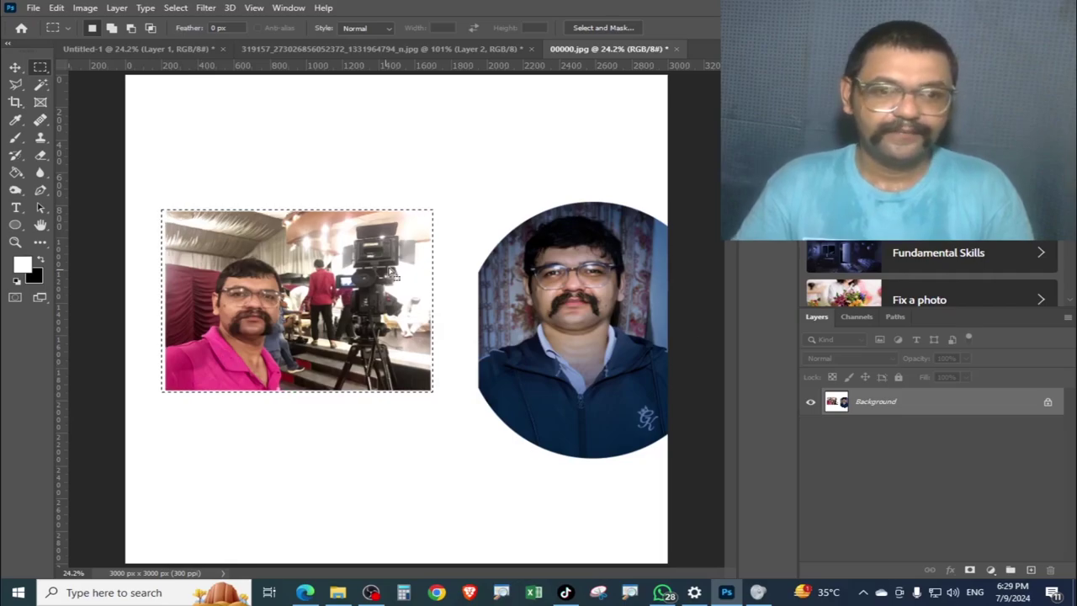
pyautogui.click(37, 10)
# Create a new 10 x 10 in, 300 ppi document and fit it on screen.
pyautogui.click(48, 21)
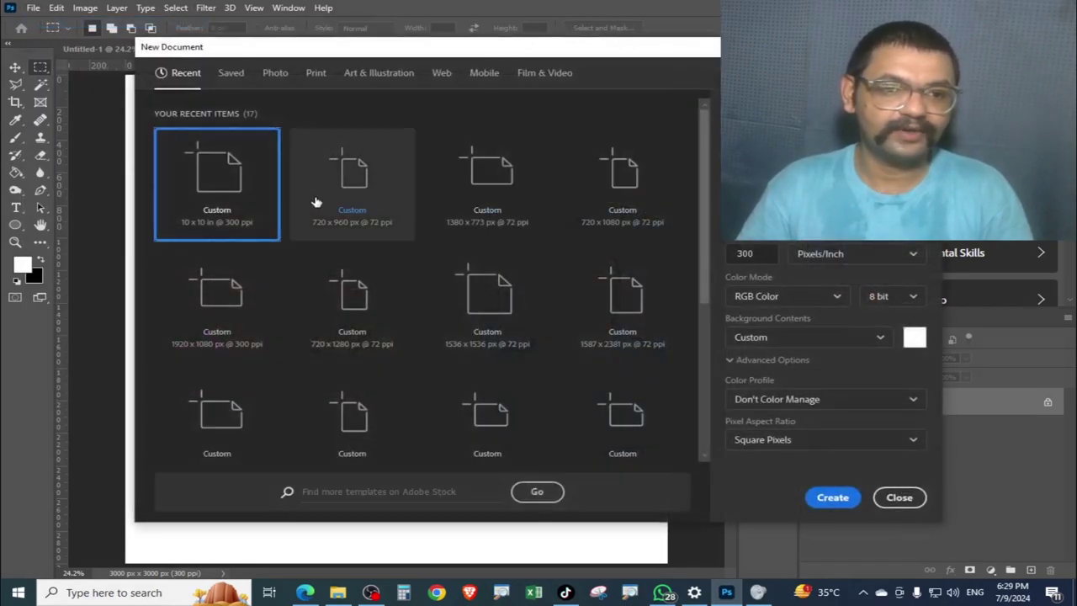
pyautogui.click(471, 206)
pyautogui.click(217, 186)
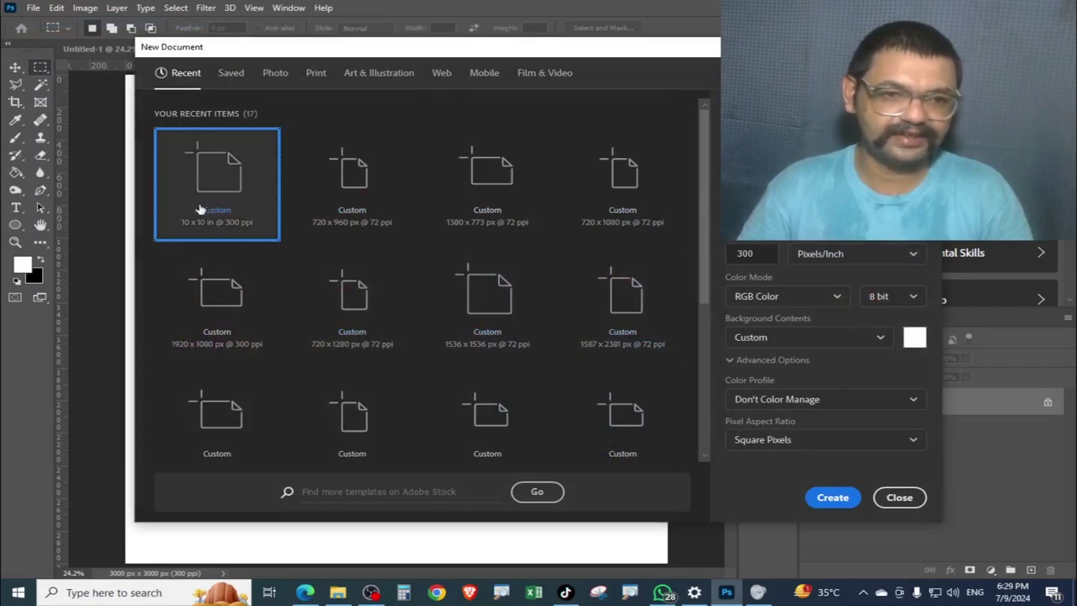
pyautogui.click(833, 498)
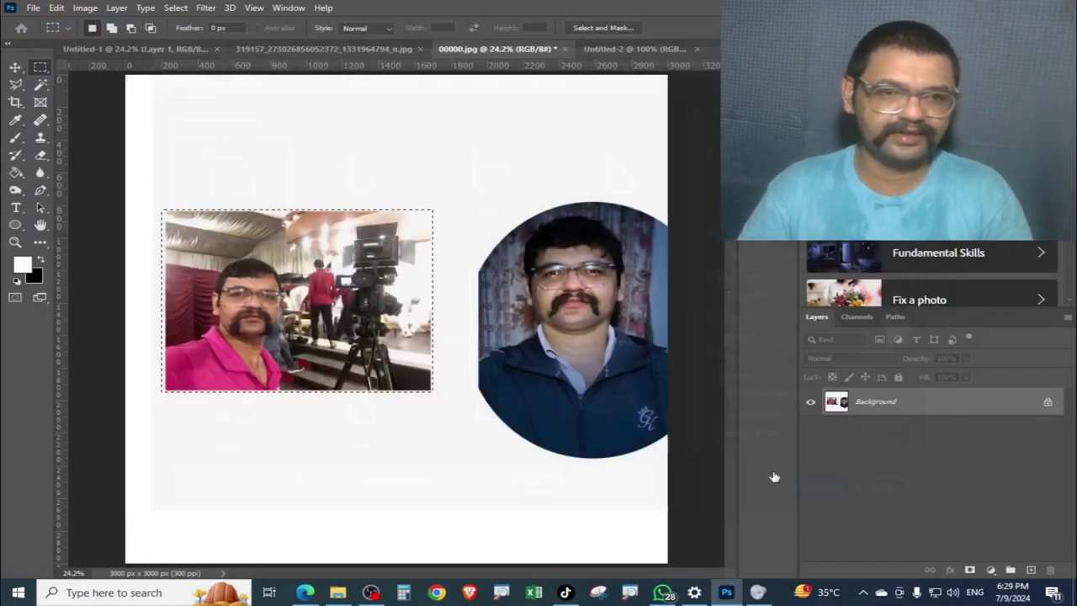
pyautogui.hotkey('ctrl', '0')
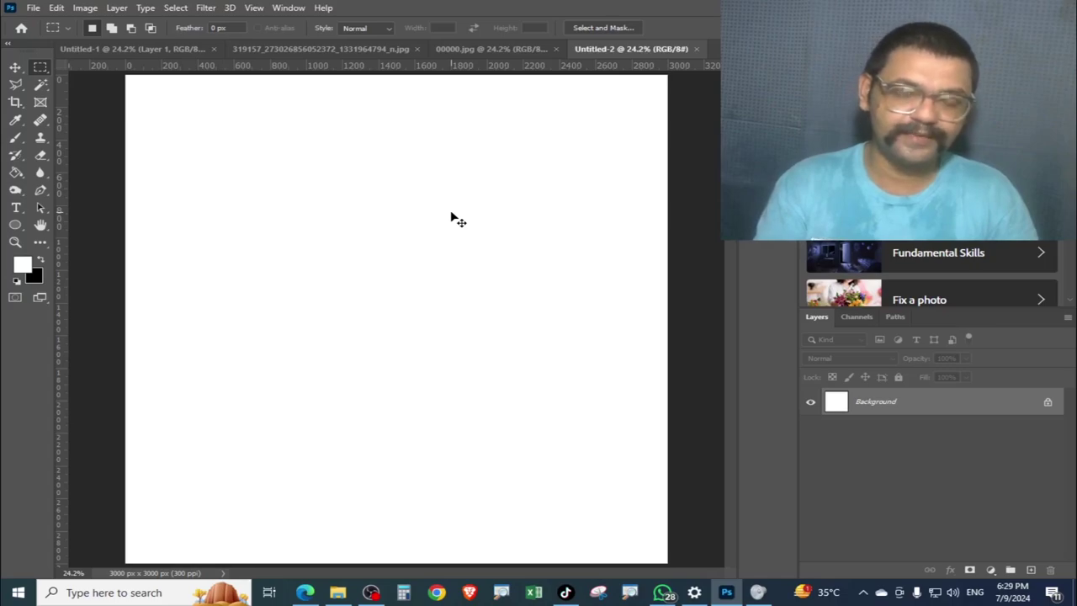
# Fill the new canvas black, swap colours, then fill it white.
pyautogui.hotkey('ctrl', 'BackSpace')
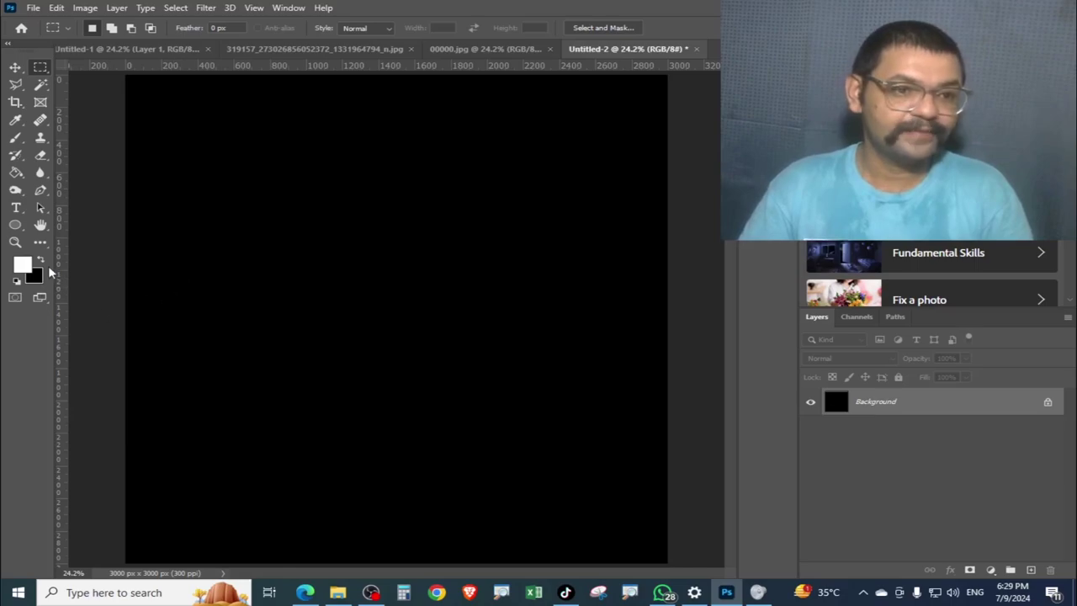
pyautogui.click(40, 260)
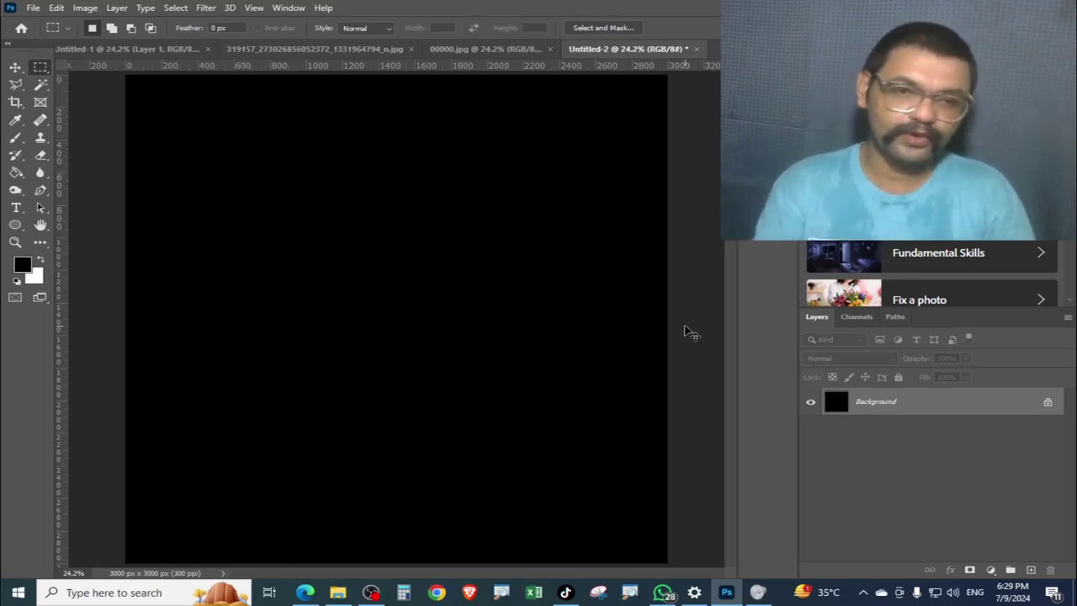
pyautogui.hotkey('ctrl', 'BackSpace')
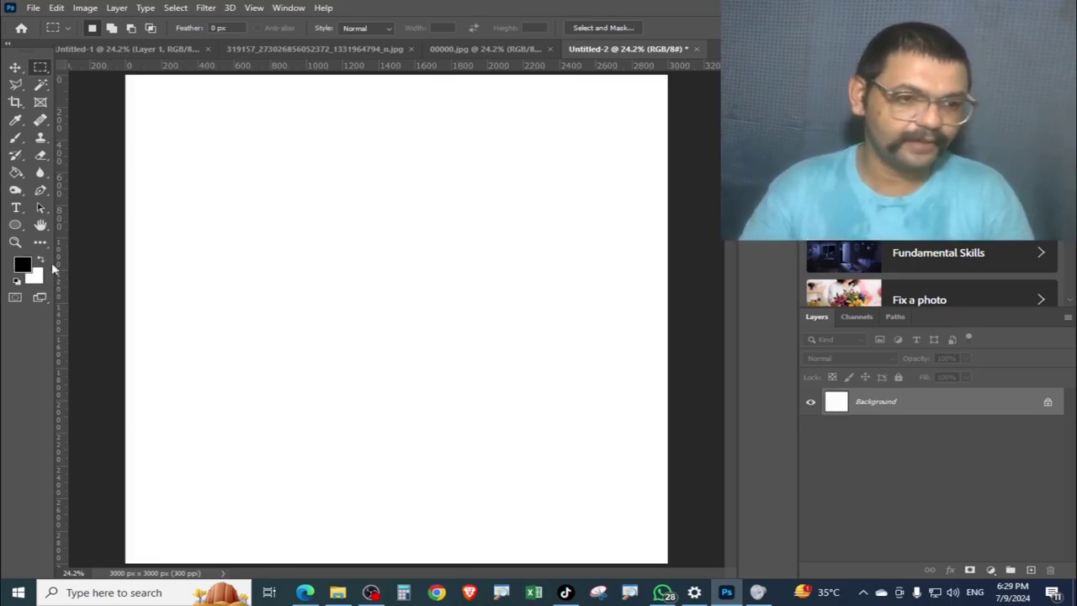
# Set the background colour to #c60505 and fill the canvas red.
pyautogui.click(31, 282)
pyautogui.write('c60505')
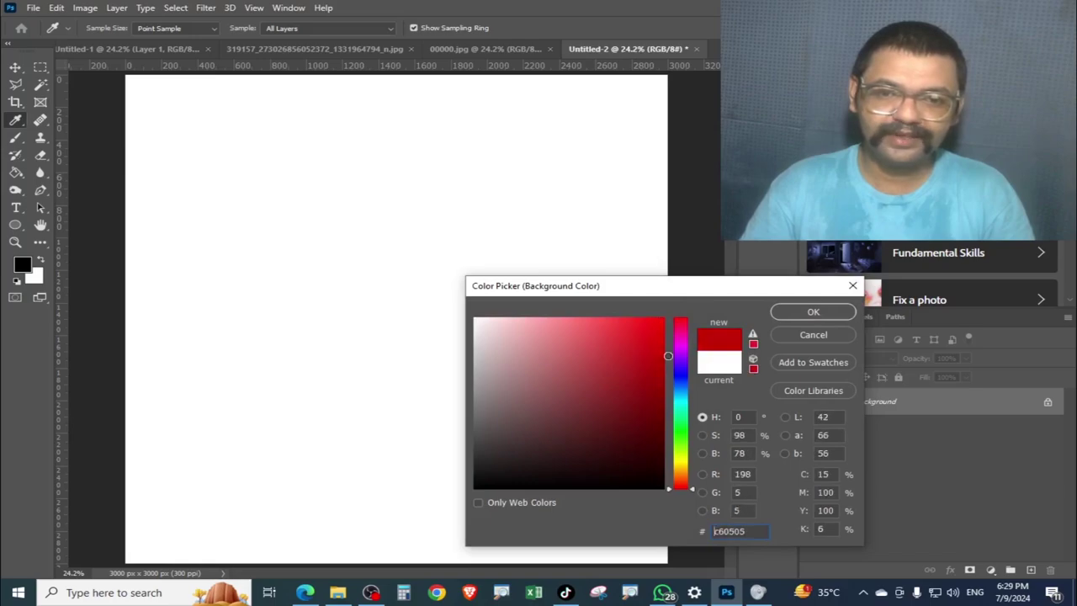
pyautogui.click(835, 317)
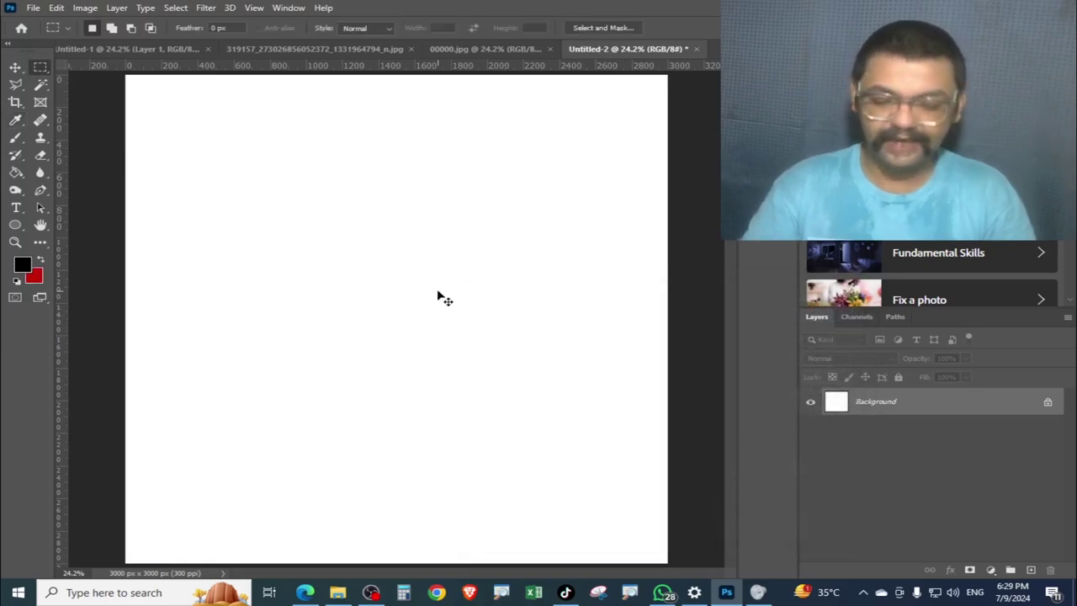
pyautogui.hotkey('ctrl', 'BackSpace')
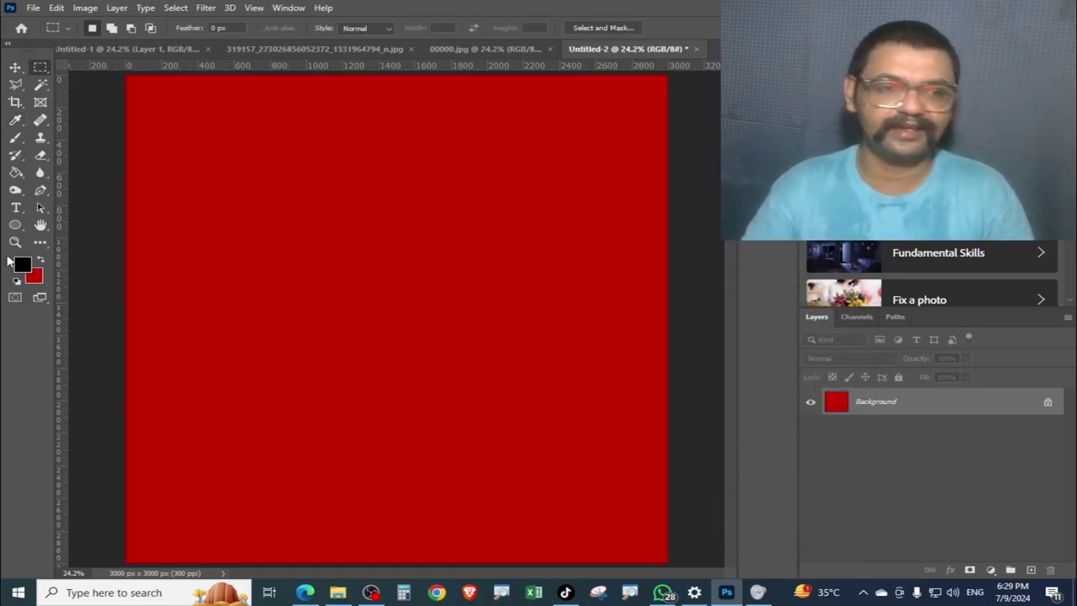
# Pick bright green (00f239) as foreground colour and fill the canvas green.
pyautogui.click(23, 266)
pyautogui.click(679, 423)
pyautogui.click(663, 326)
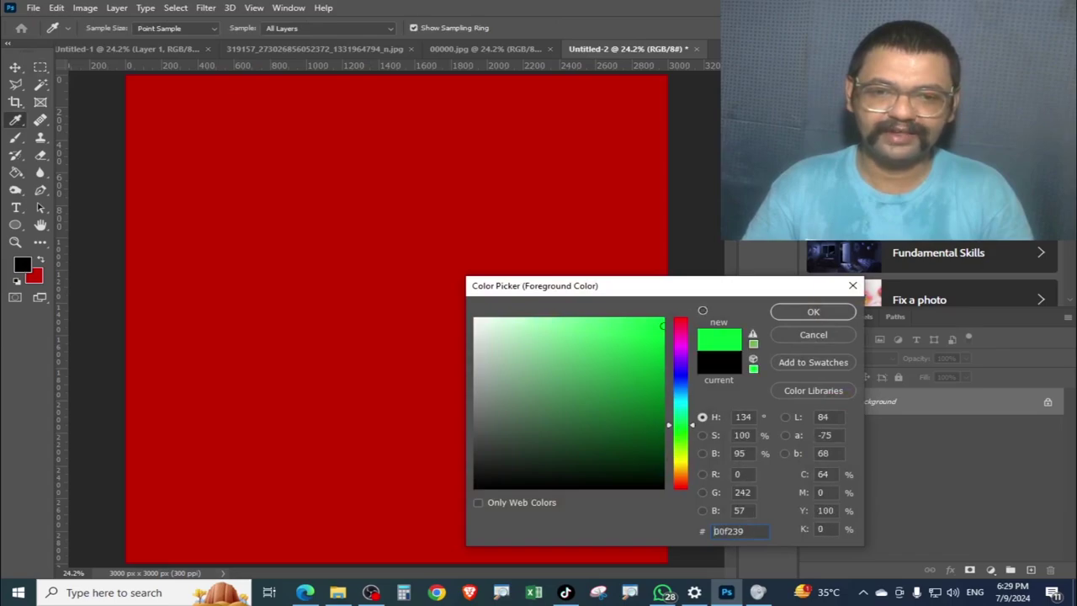
pyautogui.click(813, 311)
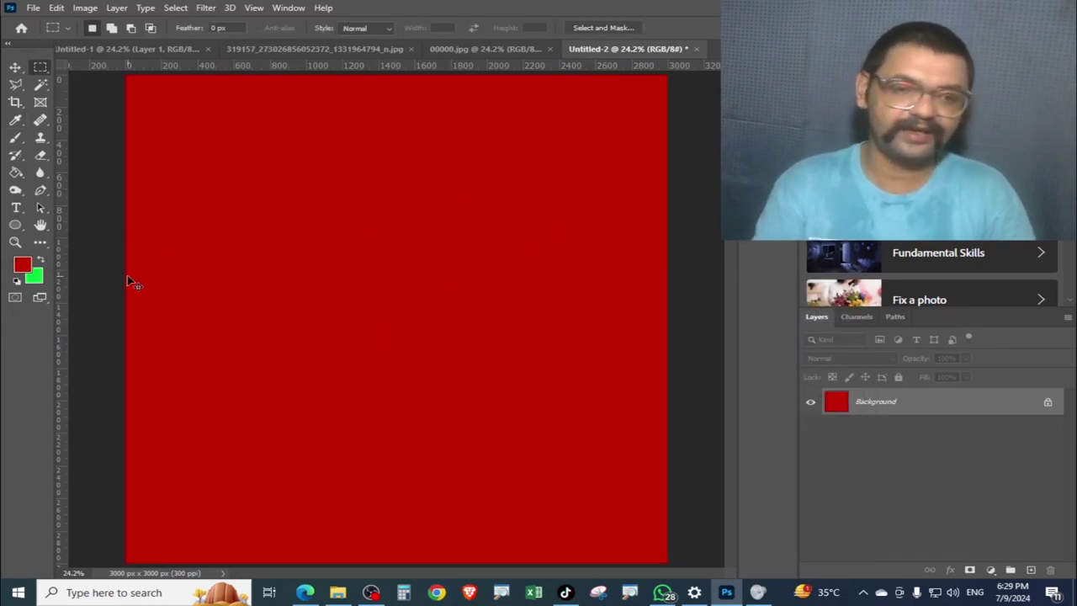
pyautogui.hotkey('ctrl', 'BackSpace')
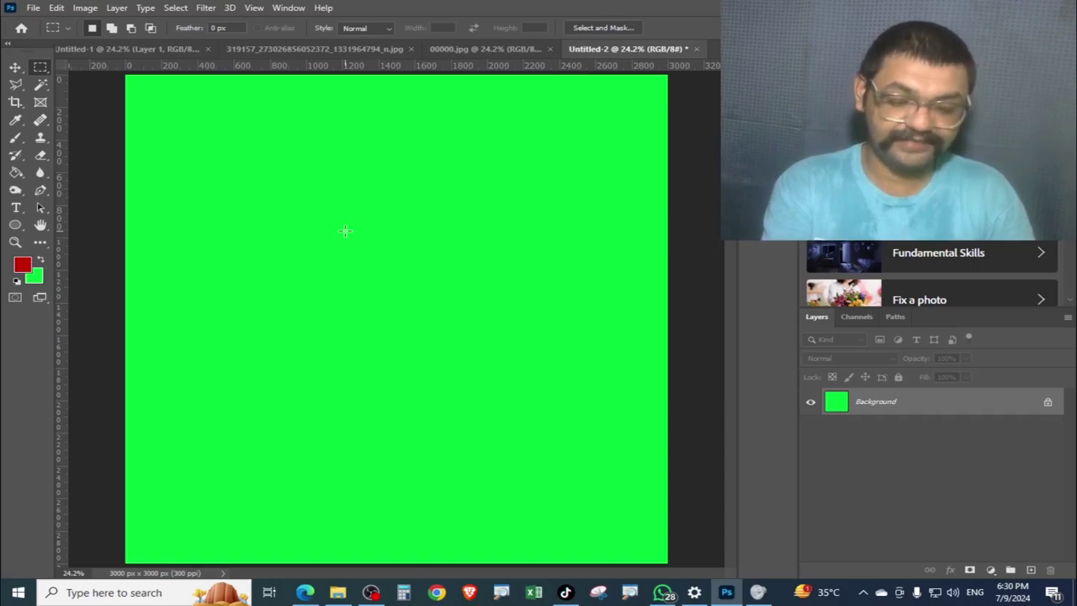
# Fill via Shift+F5 with Background Color contents, swap colours, and refill the canvas red.
pyautogui.hotkey('shift', 'F5')
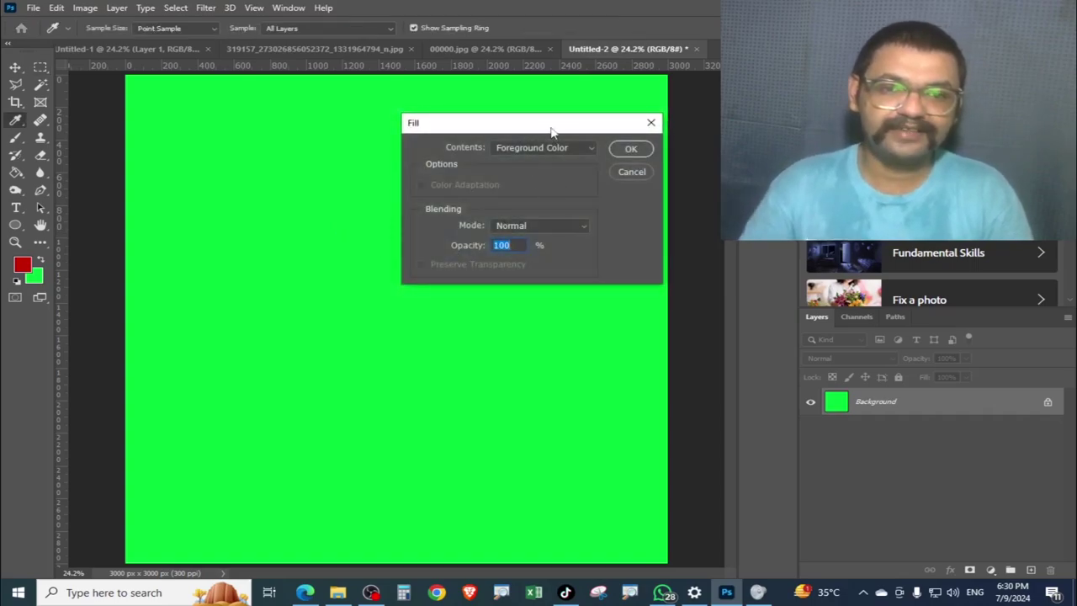
pyautogui.moveTo(553, 131)
pyautogui.mouseDown()
pyautogui.moveTo(441, 129)
pyautogui.moveTo(654, 108)
pyautogui.moveTo(513, 129)
pyautogui.mouseUp()
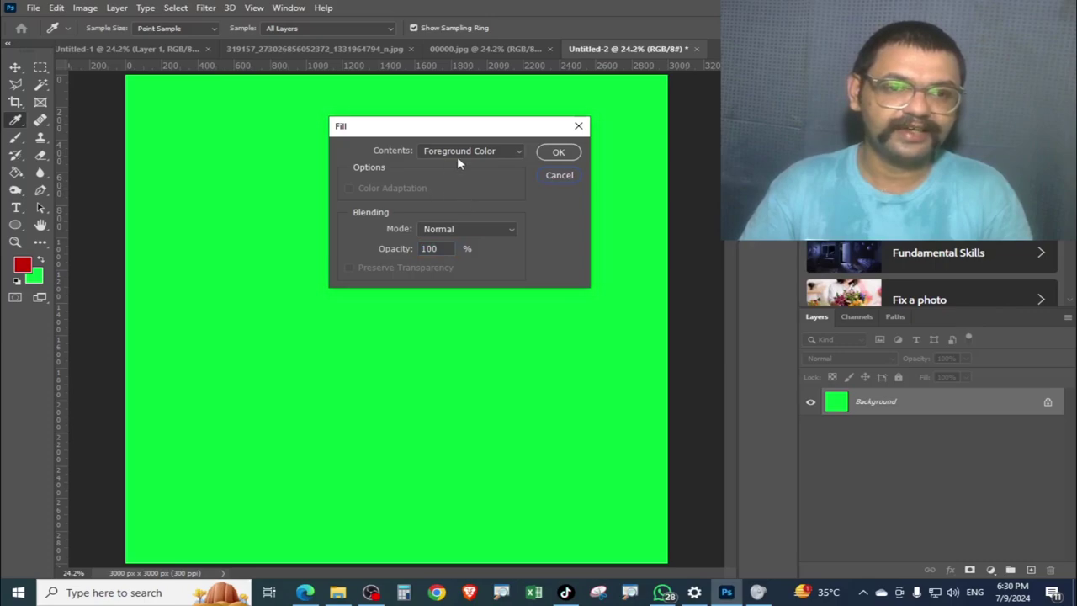
pyautogui.click(512, 154)
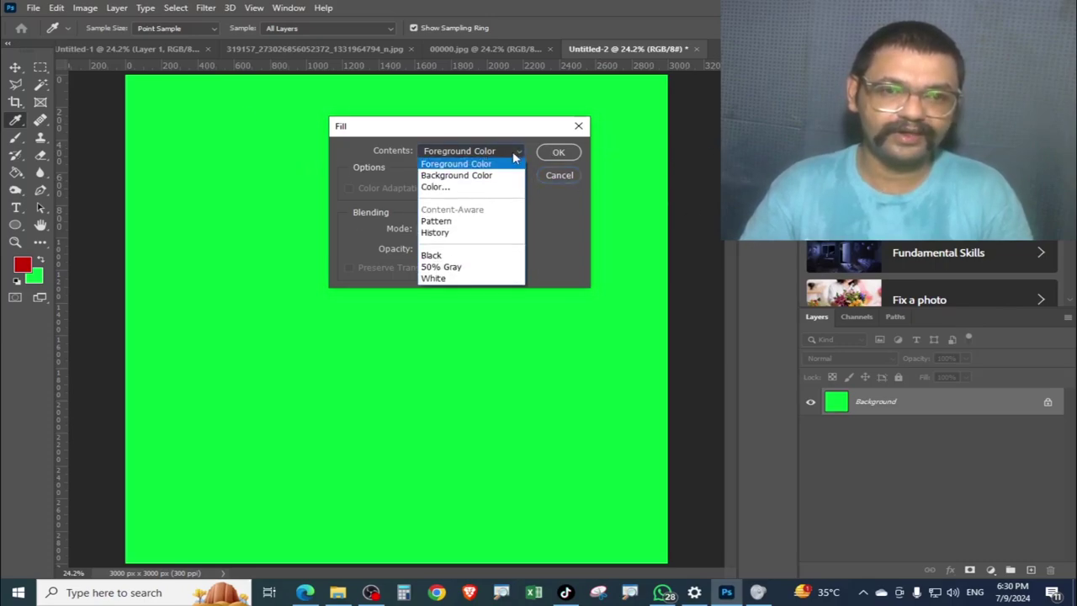
pyautogui.click(501, 175)
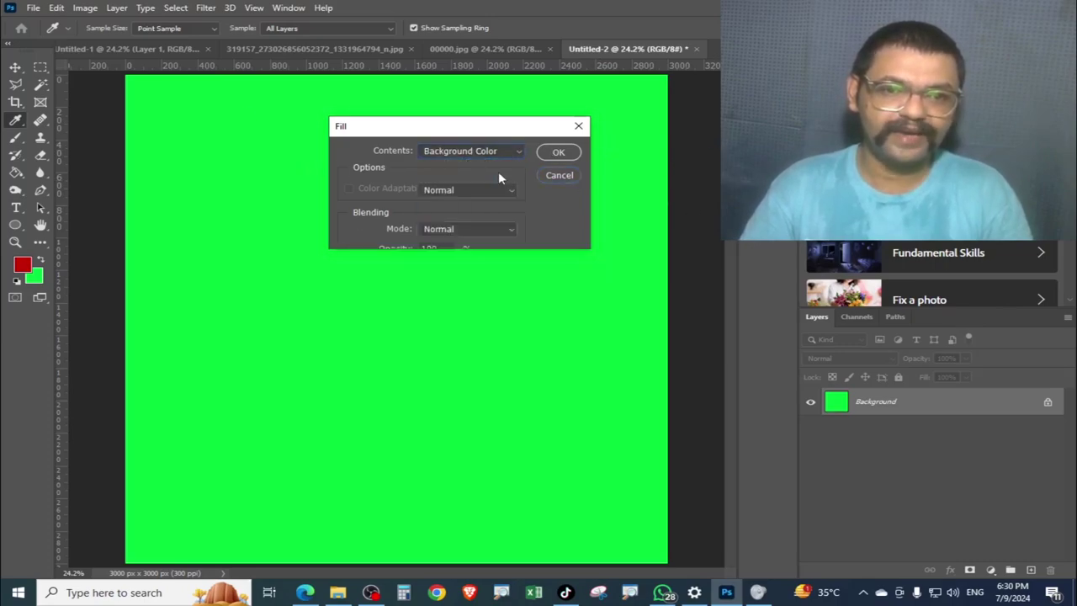
pyautogui.click(559, 153)
pyautogui.press('m')
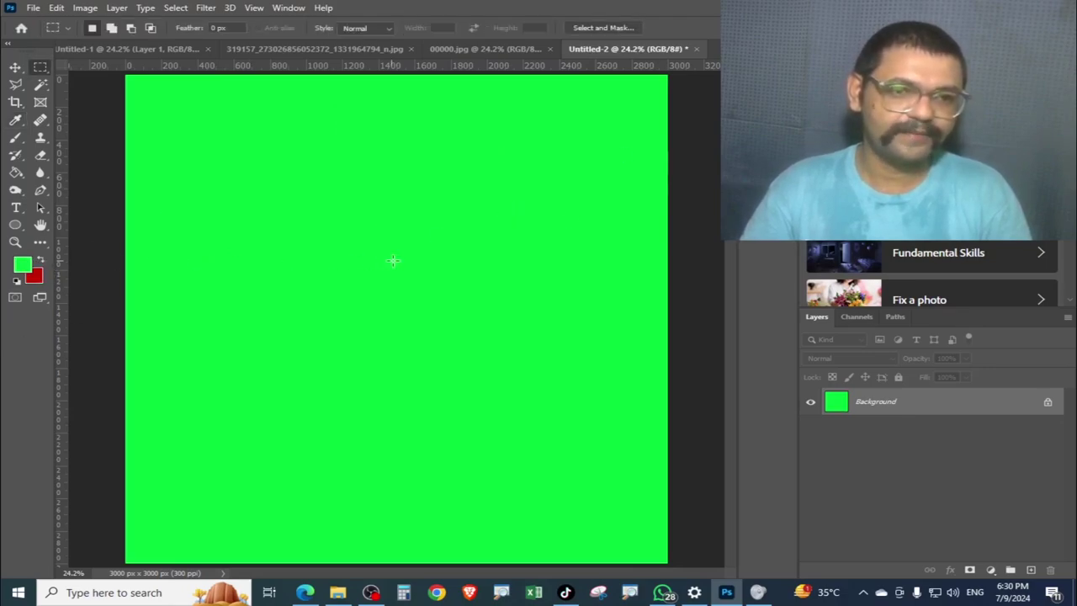
pyautogui.hotkey('shift', 'F5')
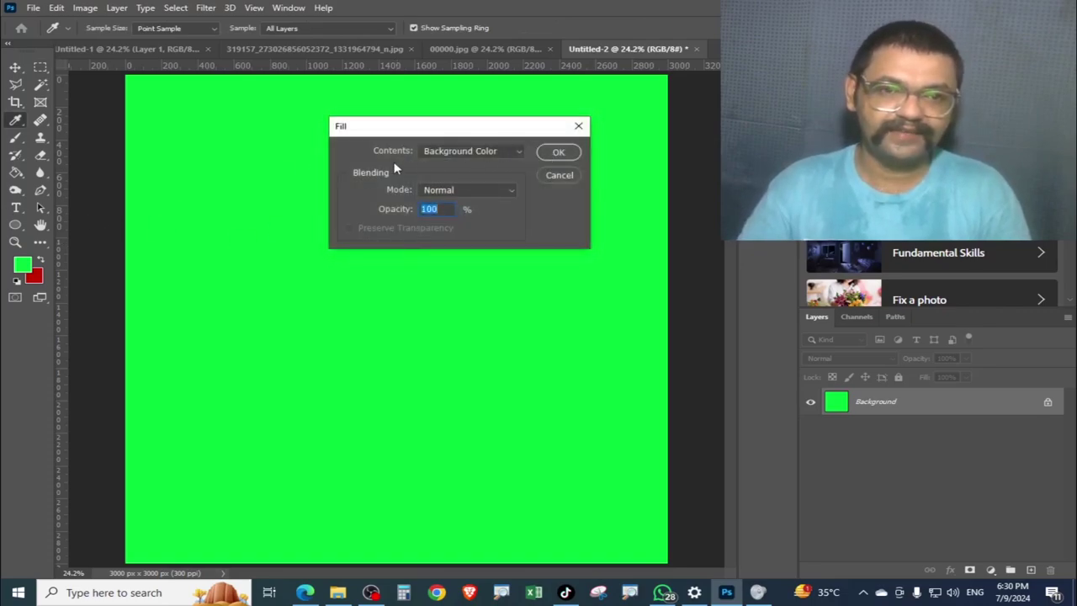
pyautogui.click(551, 152)
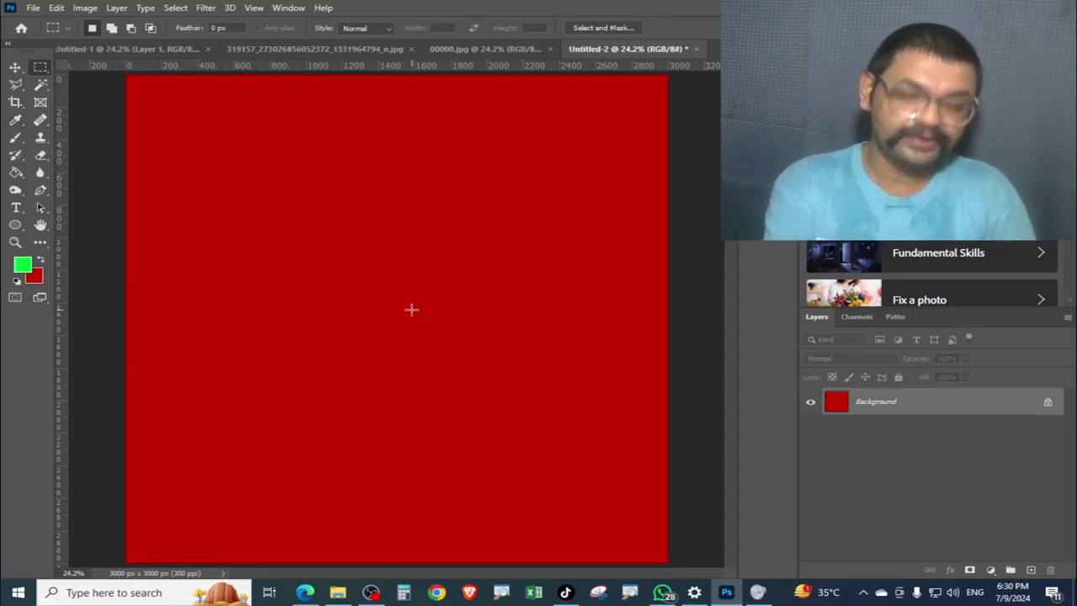
# Refill the canvas green with Foreground Color contents, then swap to red foreground, green background.
pyautogui.press('i')
pyautogui.hotkey('shift', 'BackSpace')
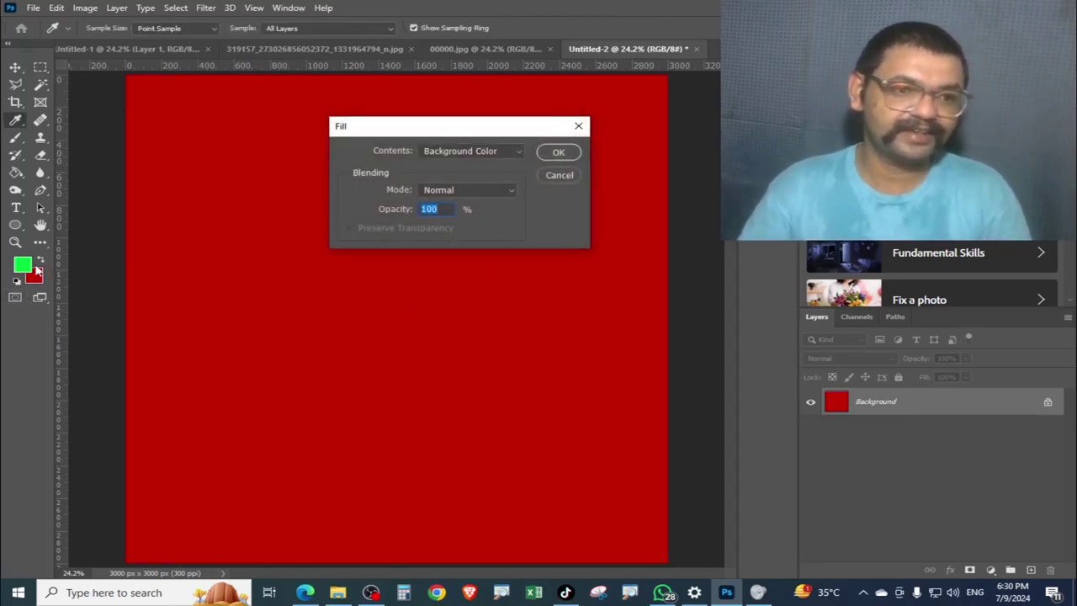
pyautogui.click(488, 153)
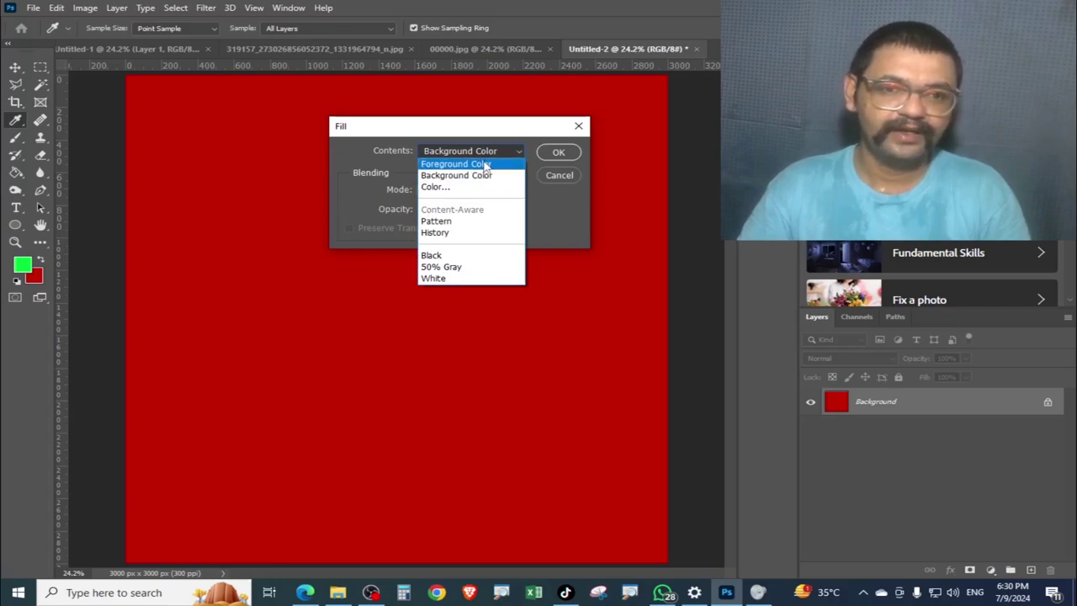
pyautogui.click(486, 165)
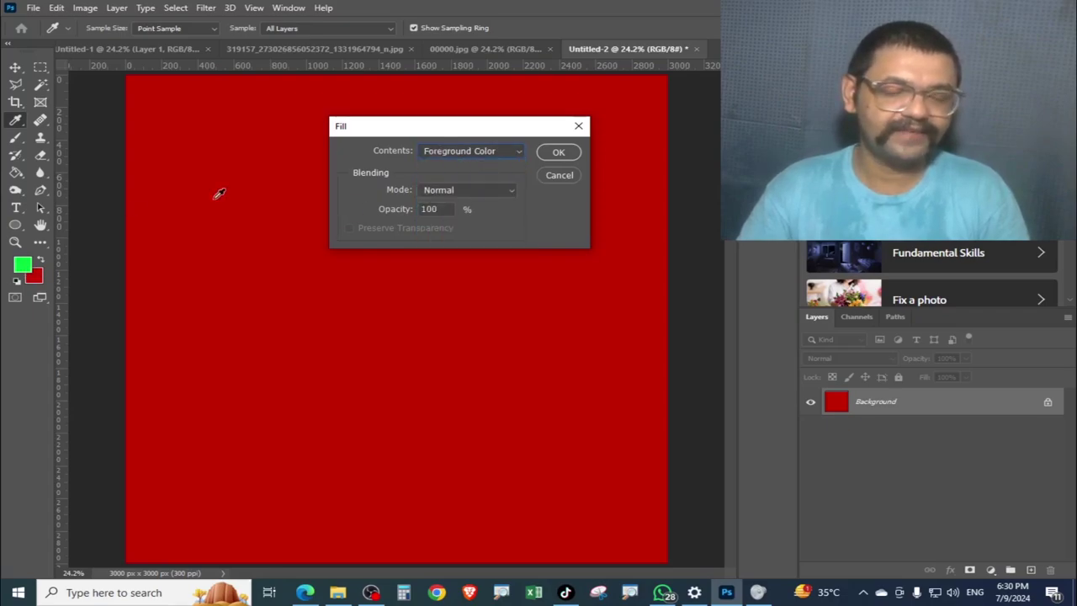
pyautogui.click(558, 154)
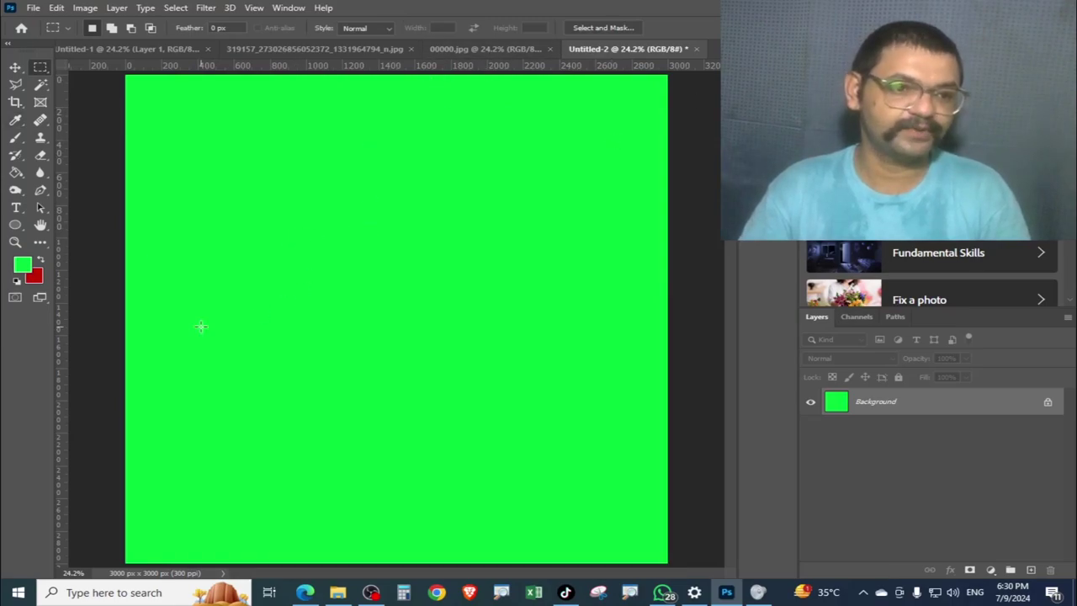
pyautogui.press('z')
pyautogui.press('x')
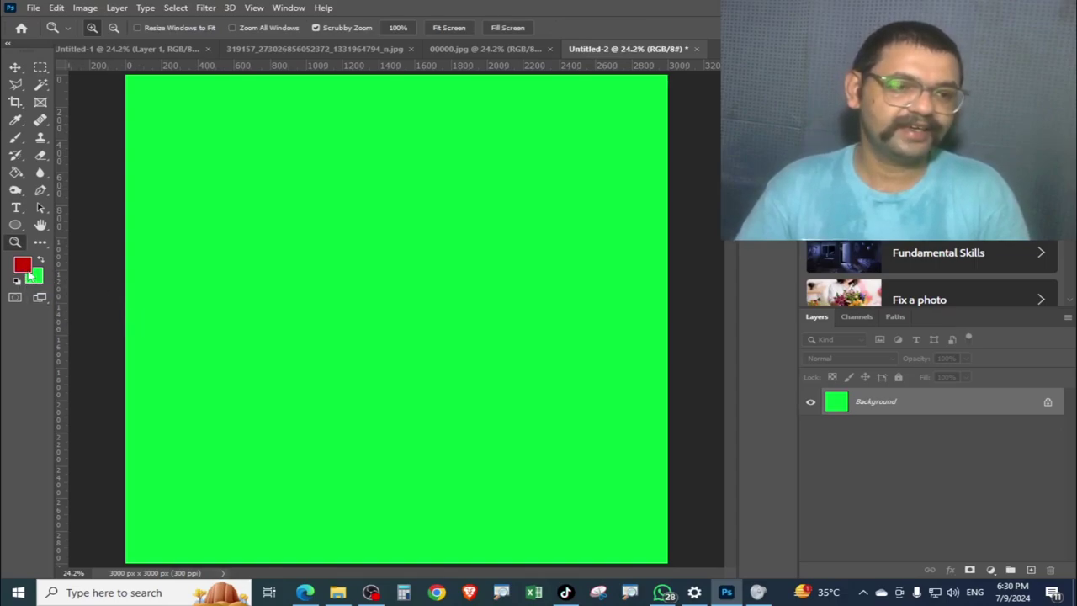
# Reset colours to default black and white with D, then fill the canvas white, then black.
pyautogui.press('x')
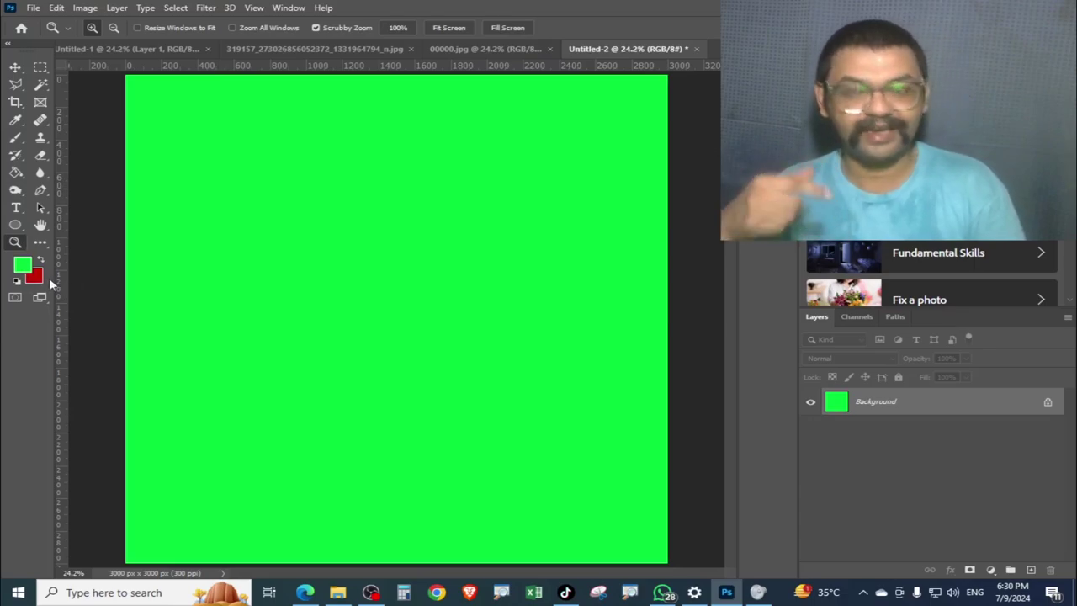
pyautogui.press('d')
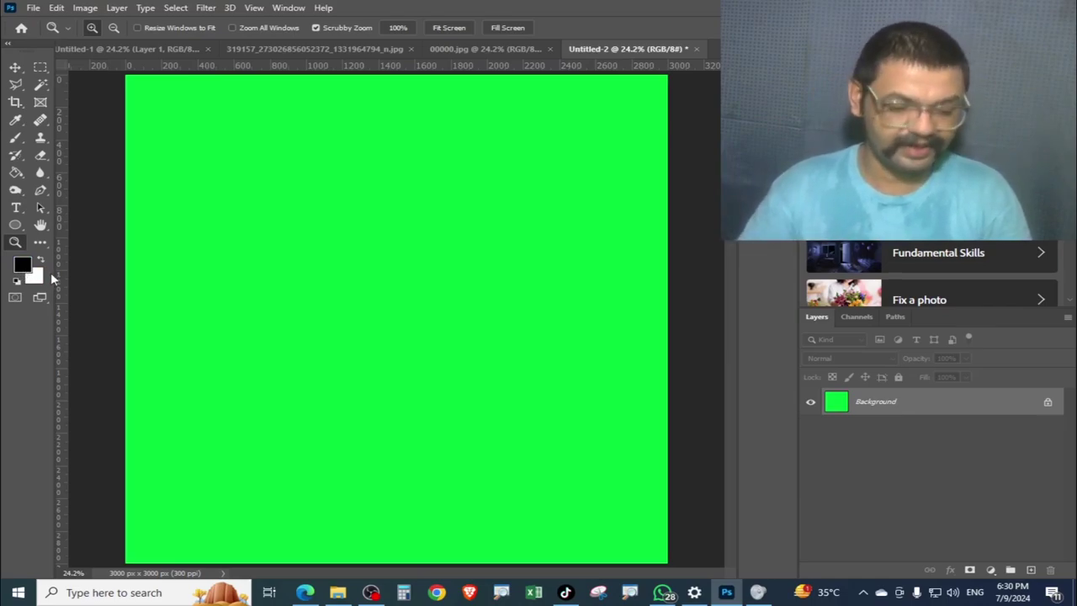
pyautogui.hotkey('ctrl', 'BackSpace')
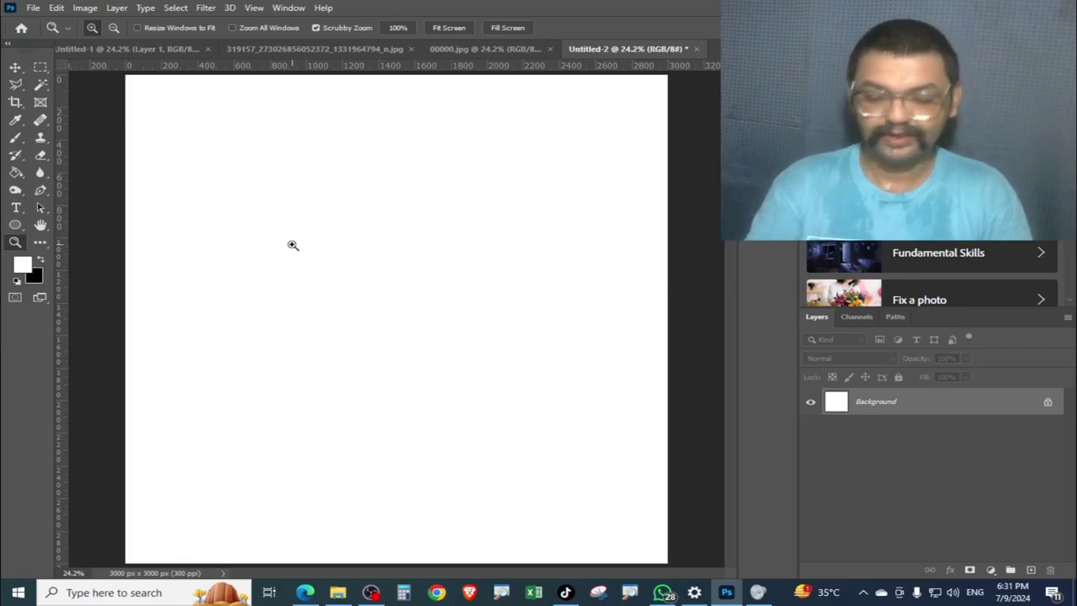
pyautogui.hotkey('ctrl', 'BackSpace')
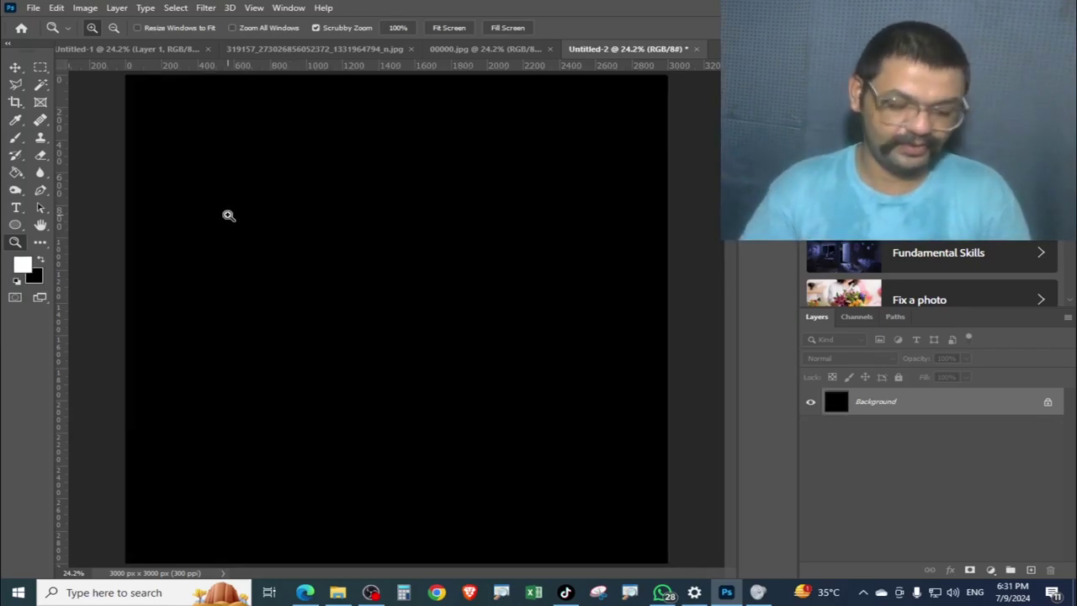
# In 00000.jpg, fill the selected selfie rectangle with the white foreground colour.
pyautogui.click(478, 51)
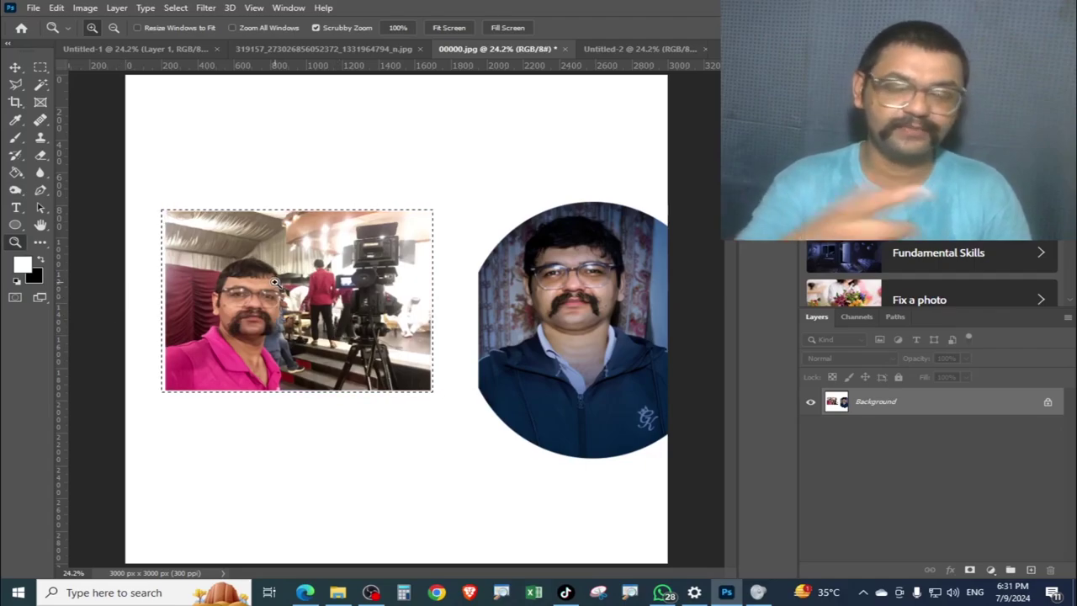
pyautogui.hotkey('shift', 'F5')
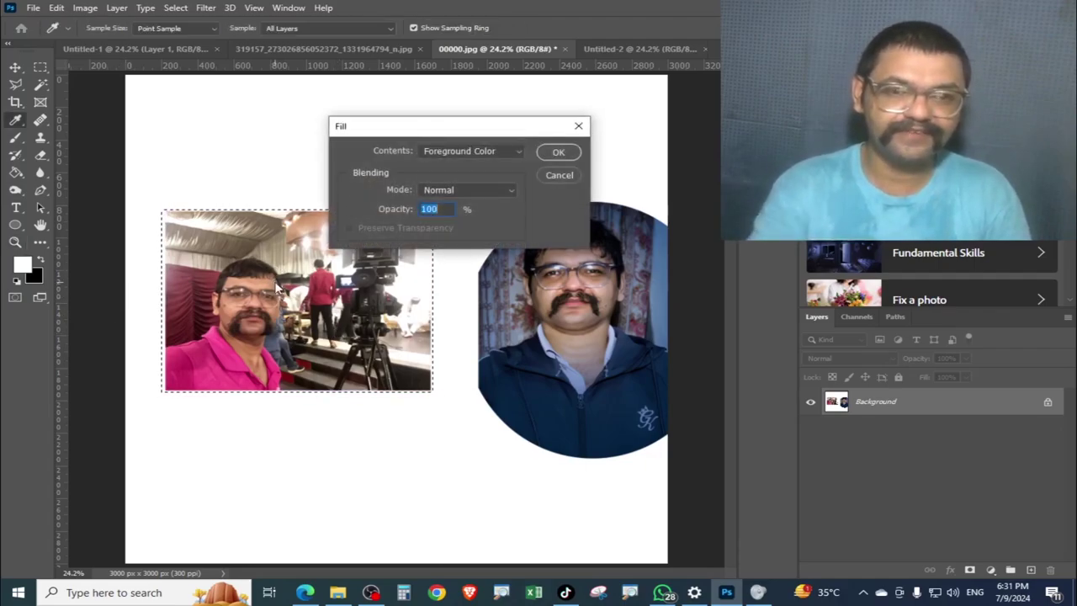
pyautogui.click(480, 155)
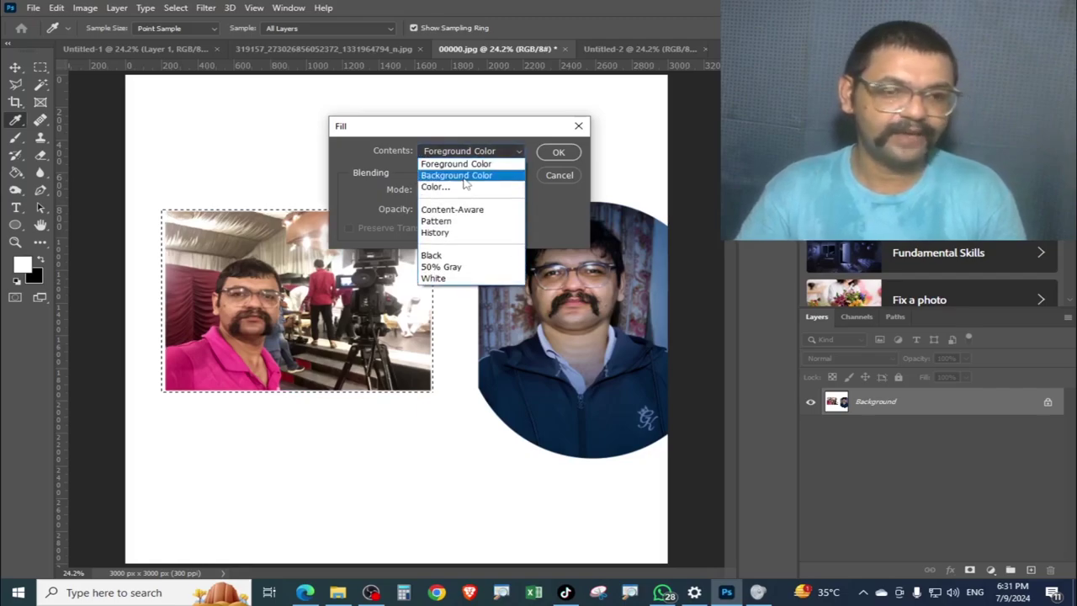
pyautogui.click(459, 163)
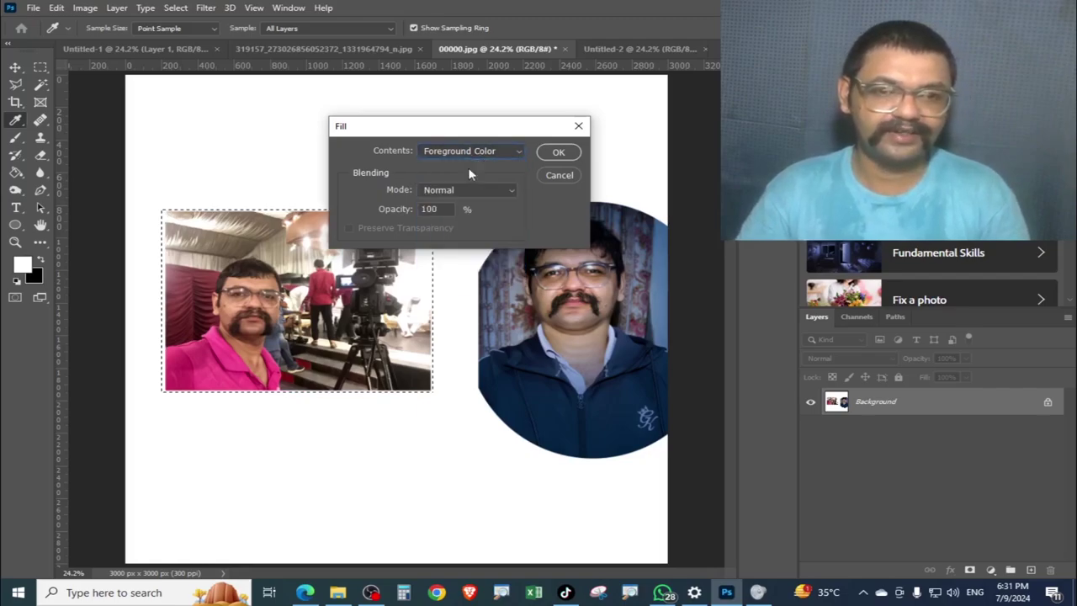
pyautogui.click(559, 152)
pyautogui.press('z')
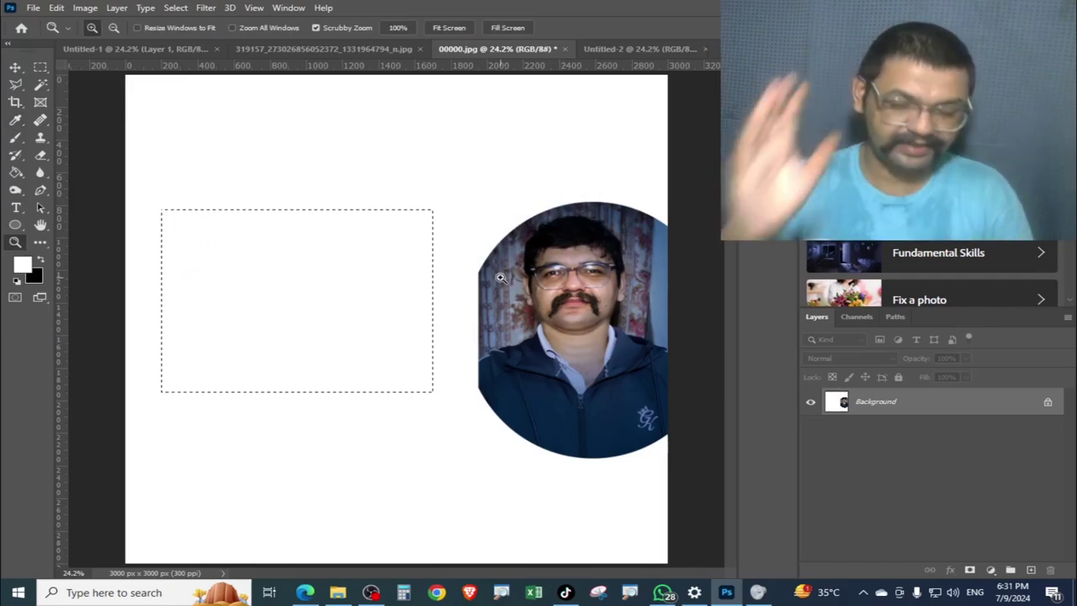
# Undo the white fill and refill the selection with the black background colour.
pyautogui.hotkey('ctrl', 'z')
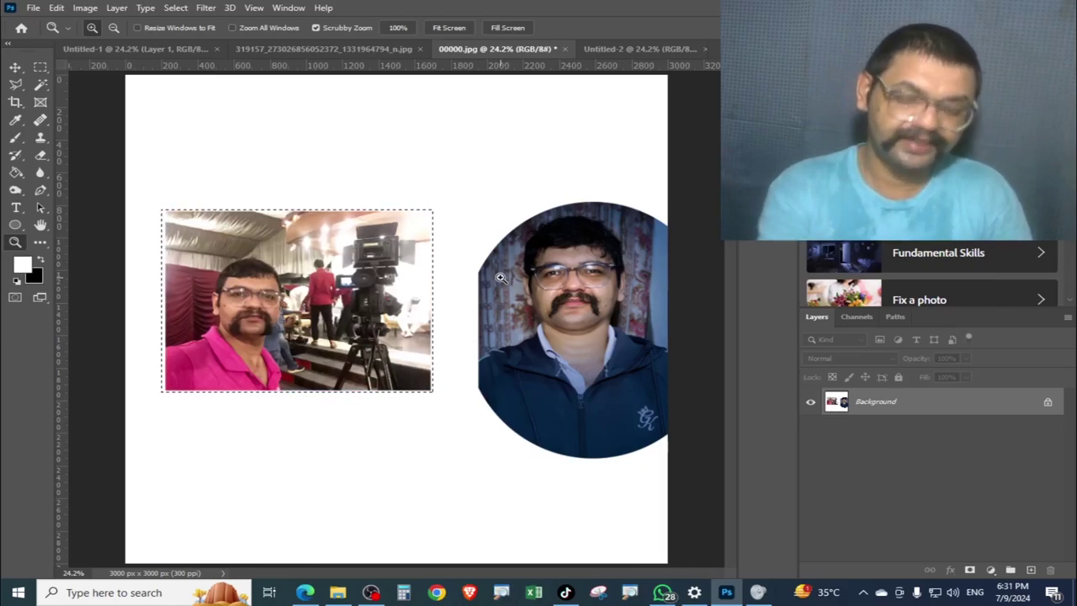
pyautogui.press('i')
pyautogui.hotkey('shift', 'BackSpace')
pyautogui.click(494, 153)
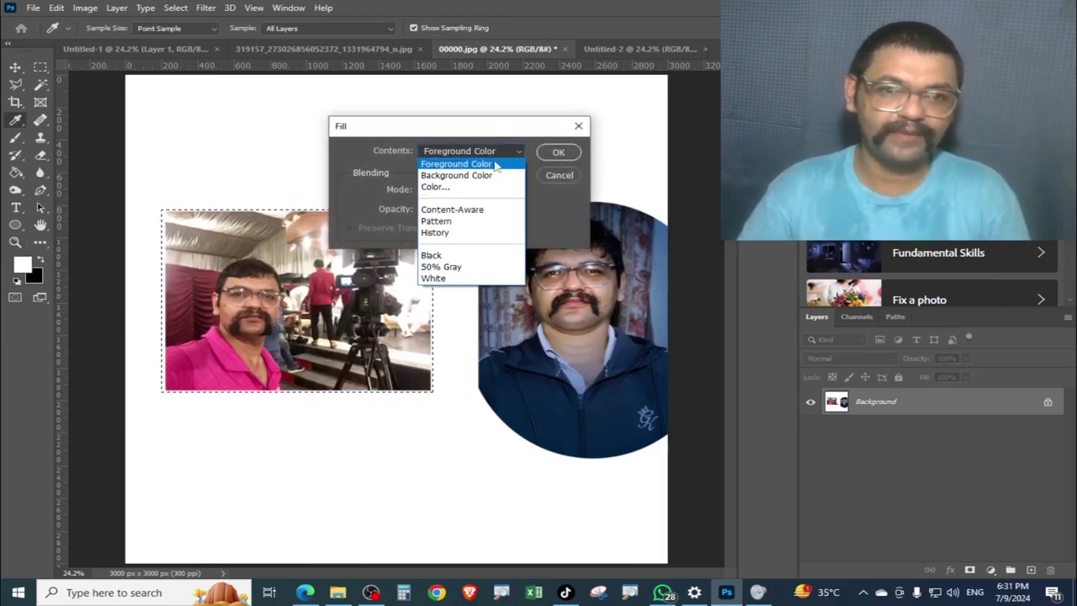
pyautogui.click(497, 173)
pyautogui.click(560, 152)
pyautogui.press('z')
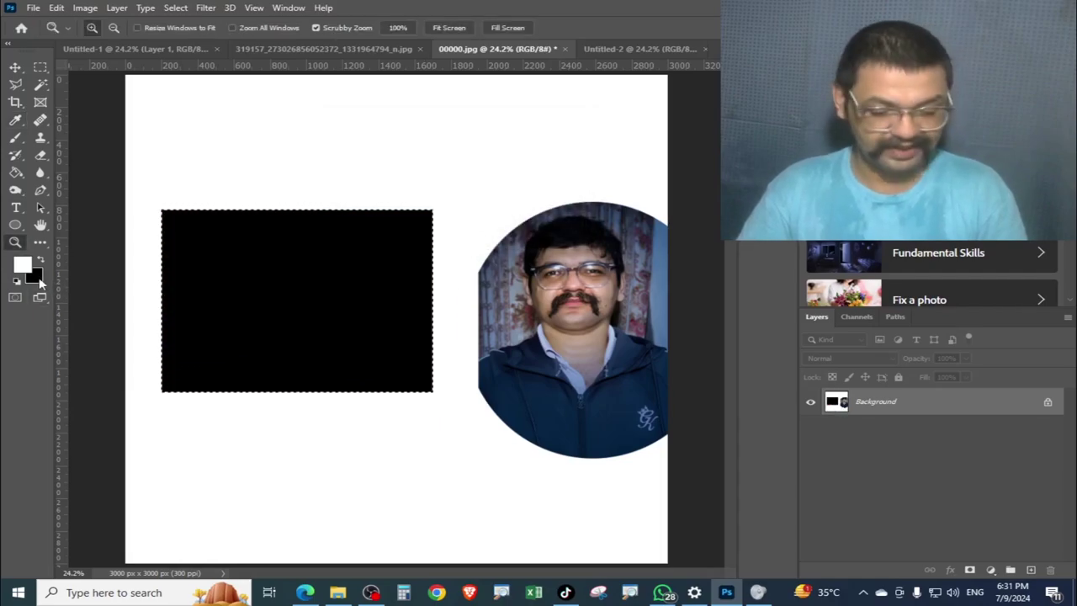
# Undo the black fill, swap colours, fill the rectangle white, and deselect.
pyautogui.hotkey('ctrl', 'z')
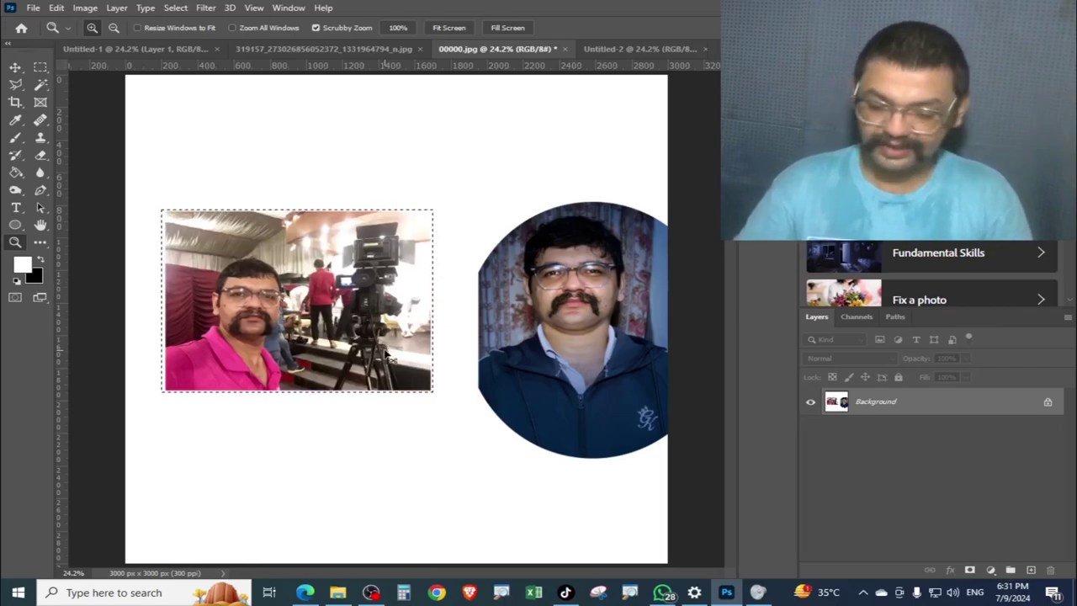
pyautogui.hotkey('ctrl', 'BackSpace')
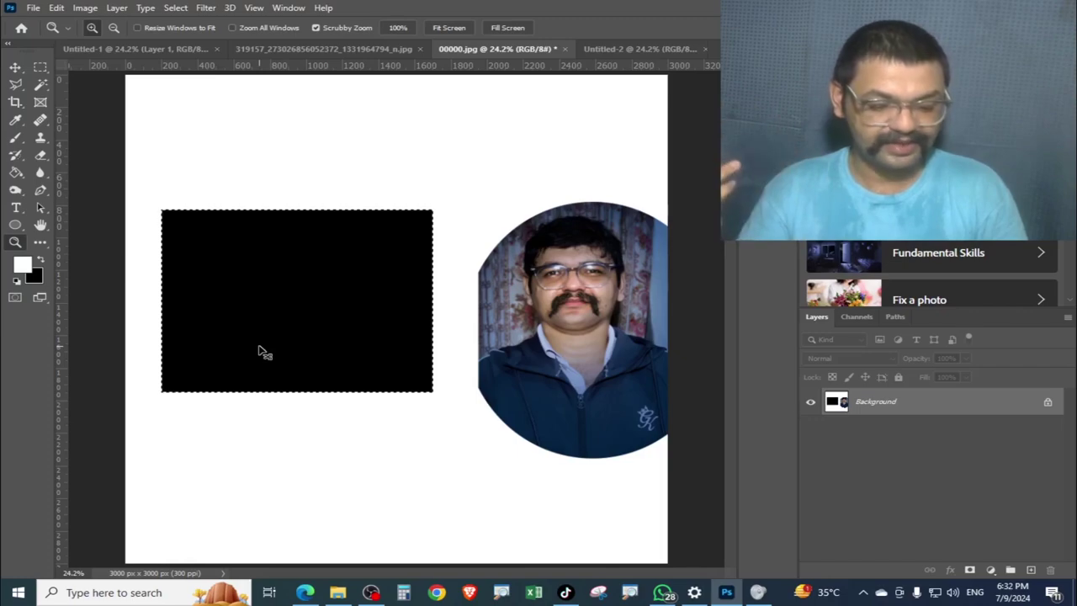
pyautogui.hotkey('ctrl', 'z')
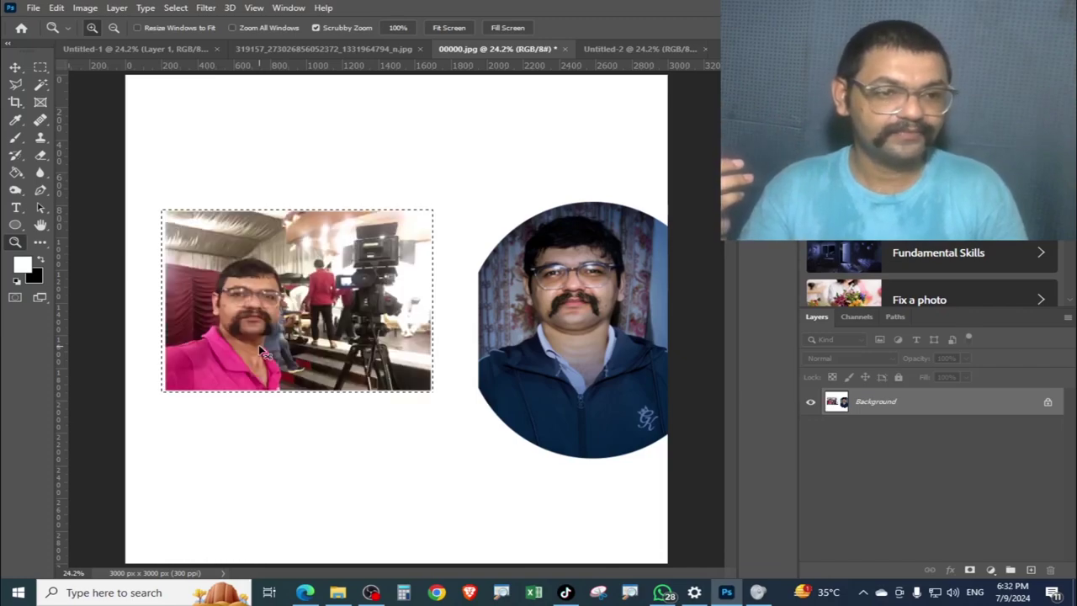
pyautogui.press('x')
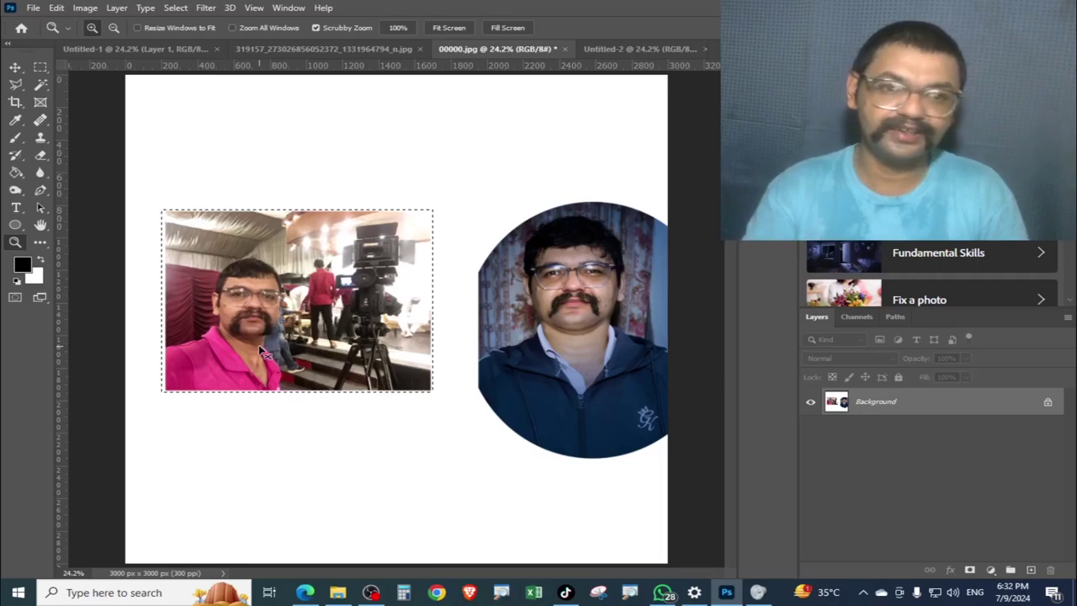
pyautogui.press('Delete')
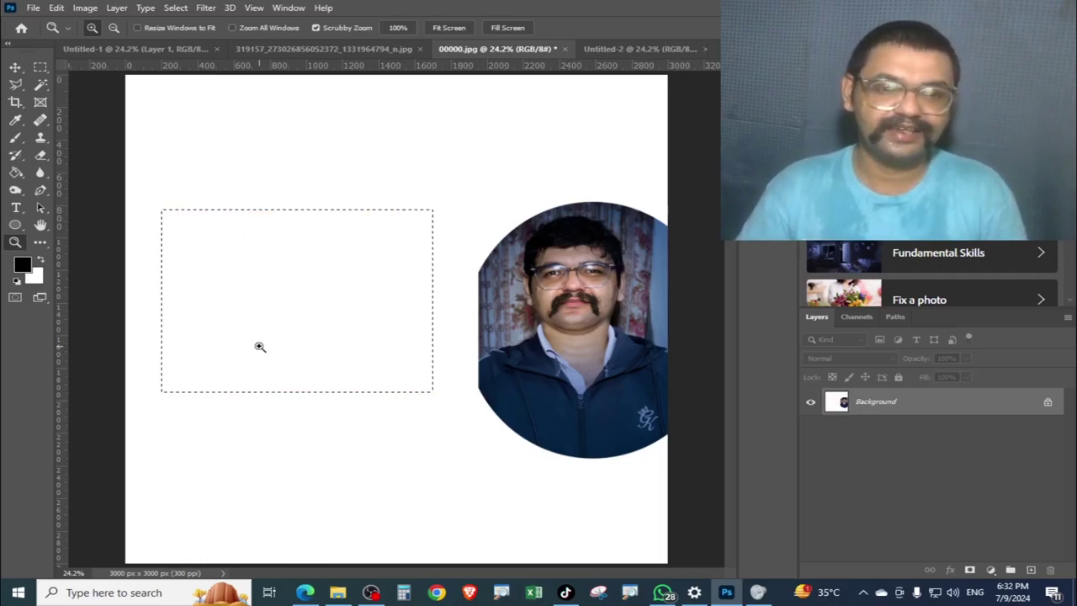
pyautogui.hotkey('ctrl', 'd')
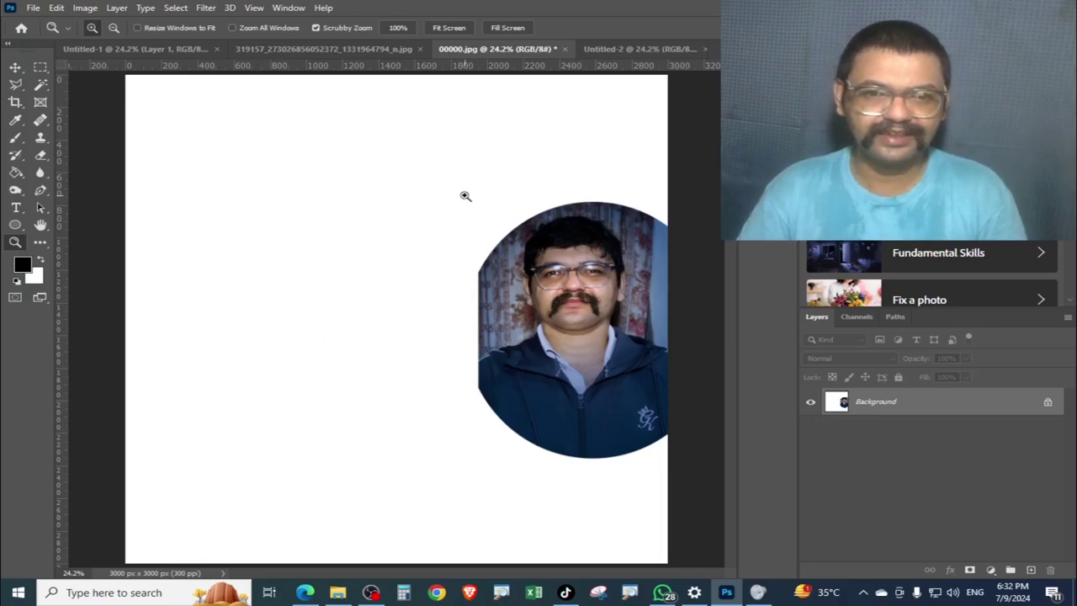
# Try marquee and freehand lasso selections around the circular portrait and erase inside them.
pyautogui.press('m')
pyautogui.moveTo(440, 158); pyautogui.dragTo(837, 502)
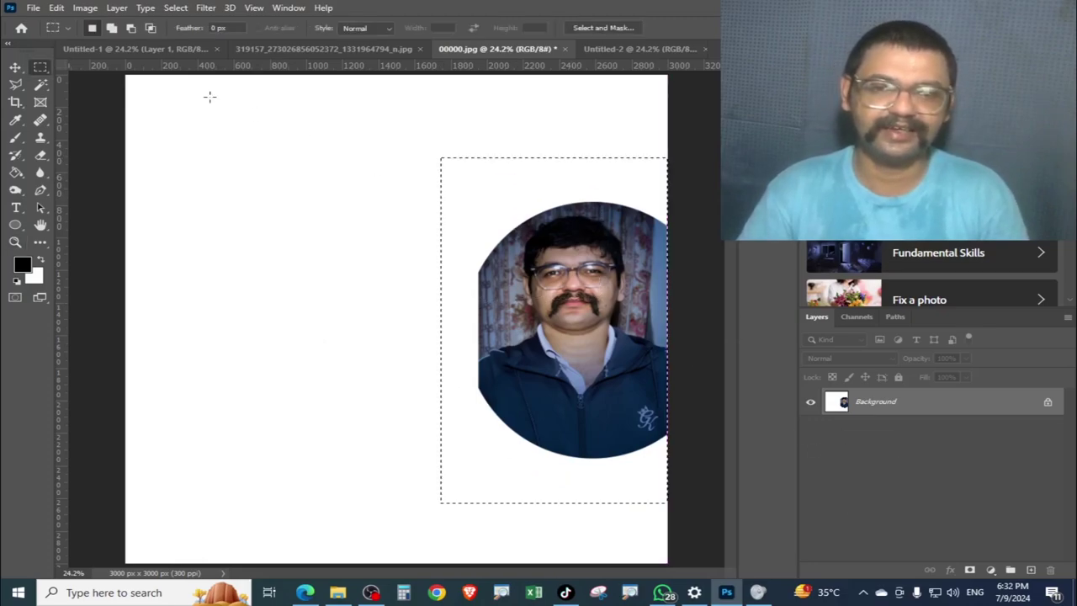
pyautogui.click(26, 83)
pyautogui.click(601, 166)
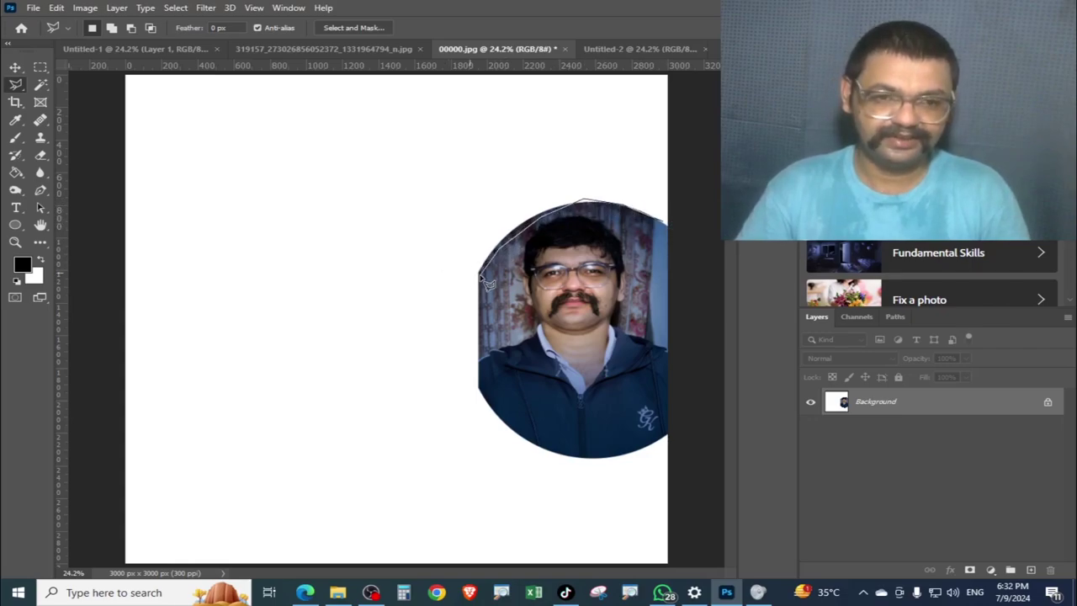
pyautogui.moveTo(486, 283); pyautogui.dragTo(487, 407)
pyautogui.moveTo(533, 458)
pyautogui.mouseDown()
pyautogui.moveTo(709, 464)
pyautogui.moveTo(699, 149)
pyautogui.mouseUp()
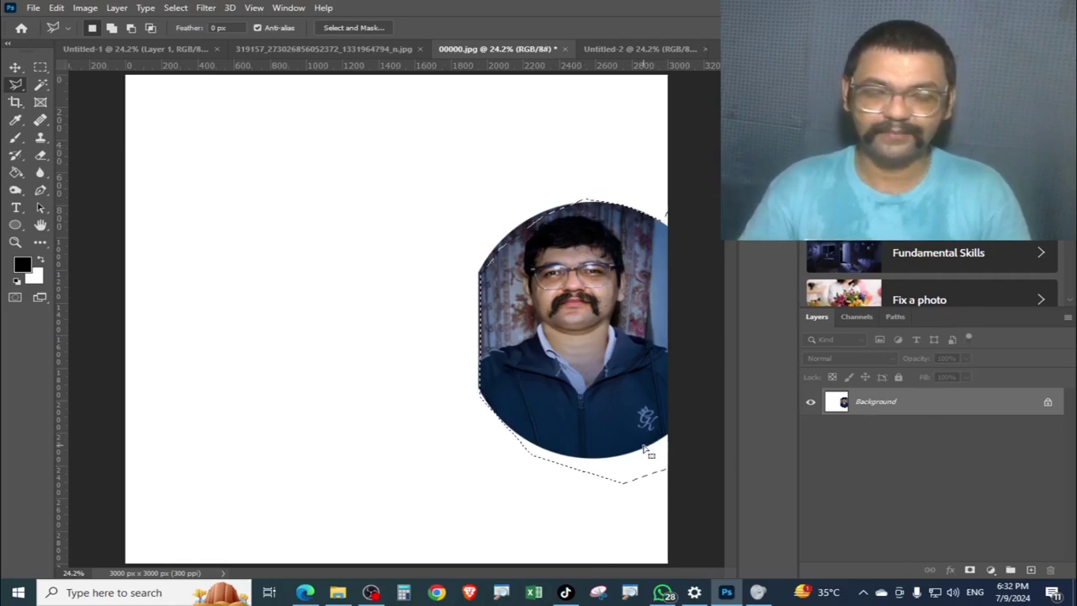
pyautogui.press('BackSpace')
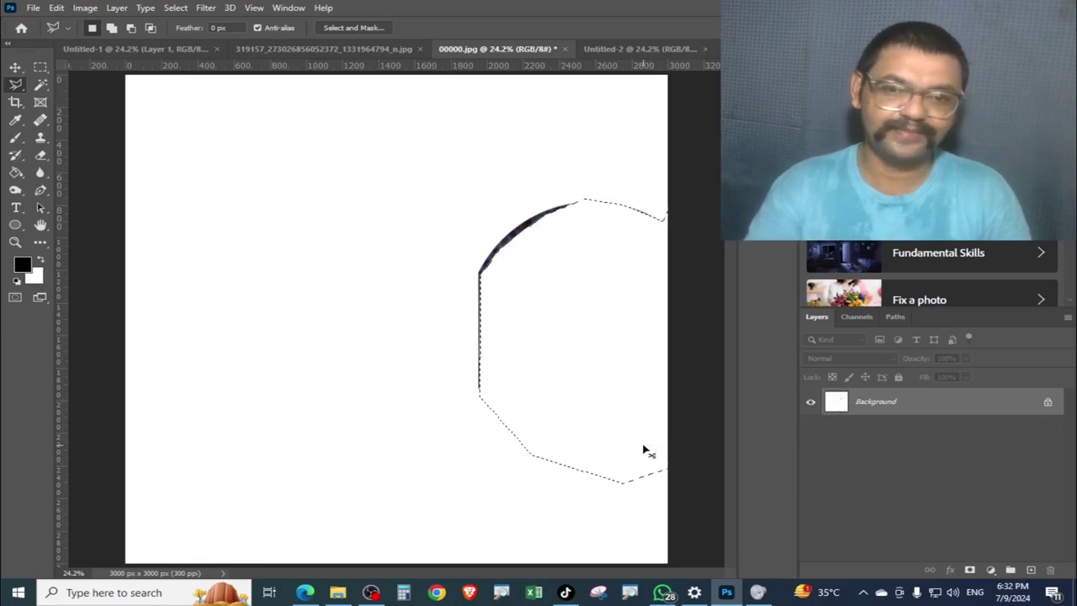
# Erase the leftover dark edge strokes, then undo to restore the portrait.
pyautogui.click(509, 414)
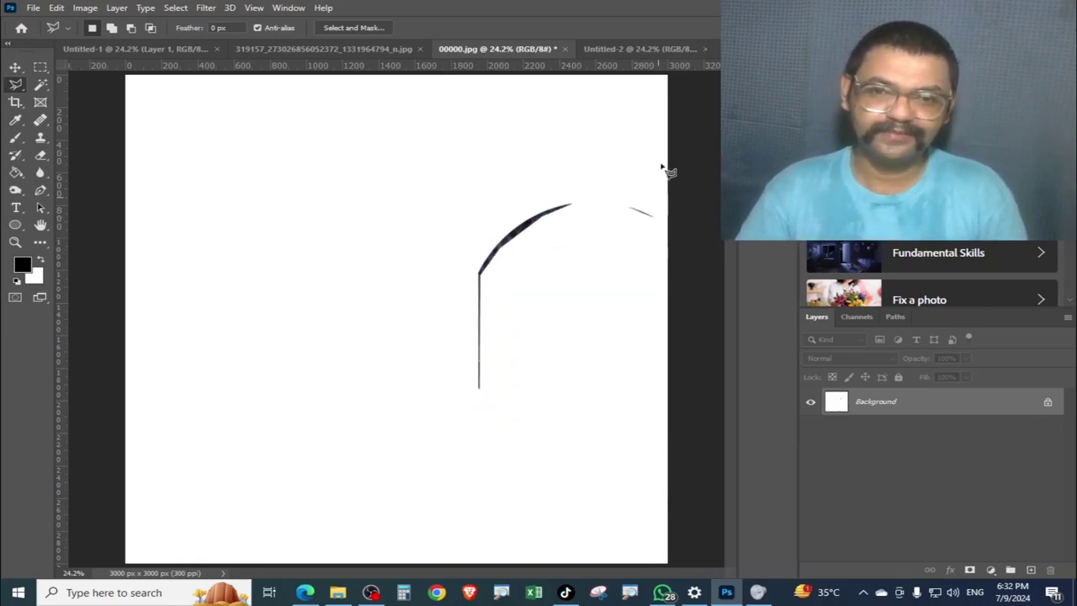
pyautogui.moveTo(661, 187)
pyautogui.mouseDown()
pyautogui.moveTo(442, 217)
pyautogui.moveTo(500, 514)
pyautogui.moveTo(631, 576)
pyautogui.moveTo(709, 183)
pyautogui.mouseUp()
pyautogui.press('BackSpace')
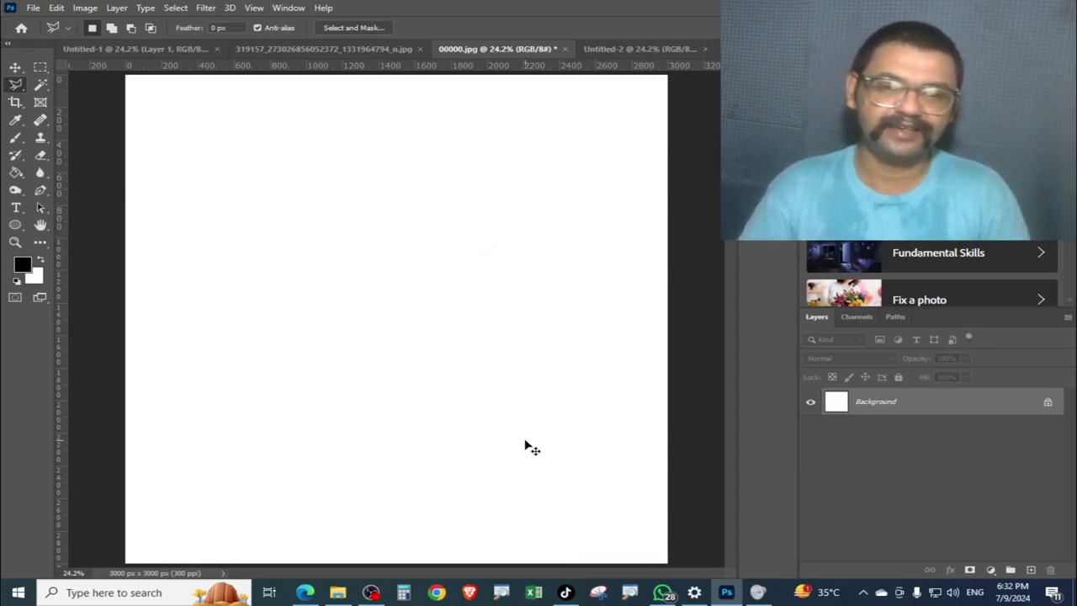
pyautogui.hotkey('ctrl', 'z')
pyautogui.hotkey('ctrl', 'z')
pyautogui.hotkey('ctrl', 'z')
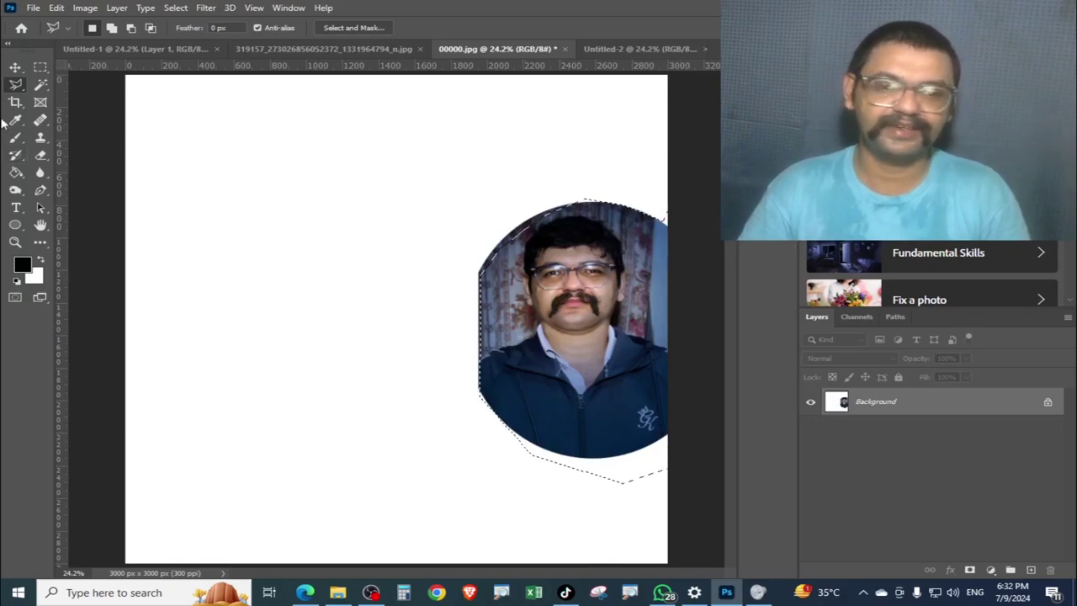
# Try a Polygonal Lasso selection, cancel the Fill, deselect, and pick the Magnetic Lasso Tool.
pyautogui.rightClick(15, 84)
pyautogui.click(85, 99)
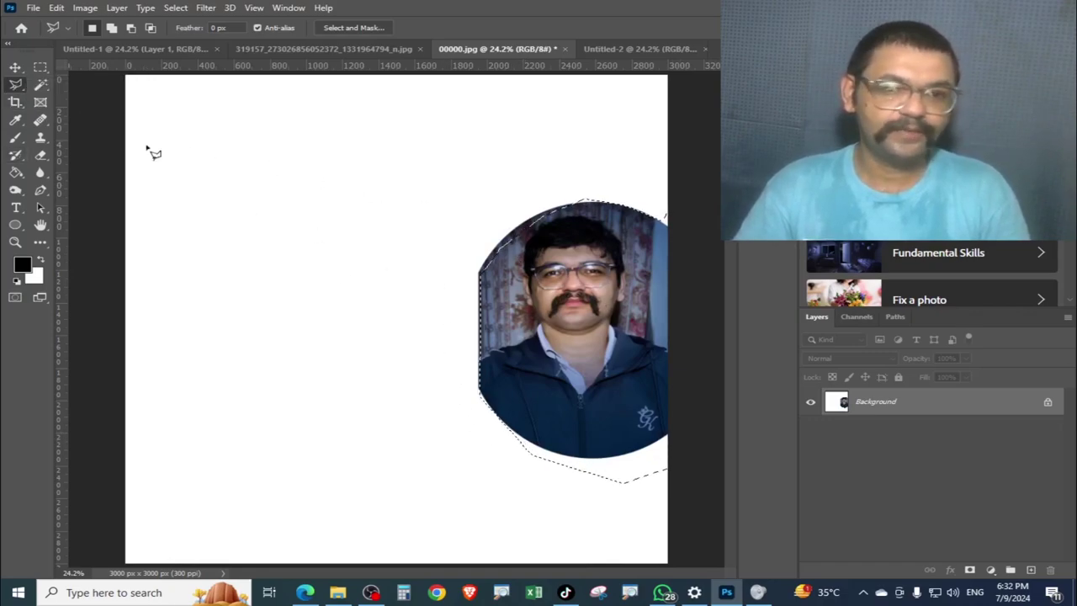
pyautogui.click(320, 265)
pyautogui.click(354, 199)
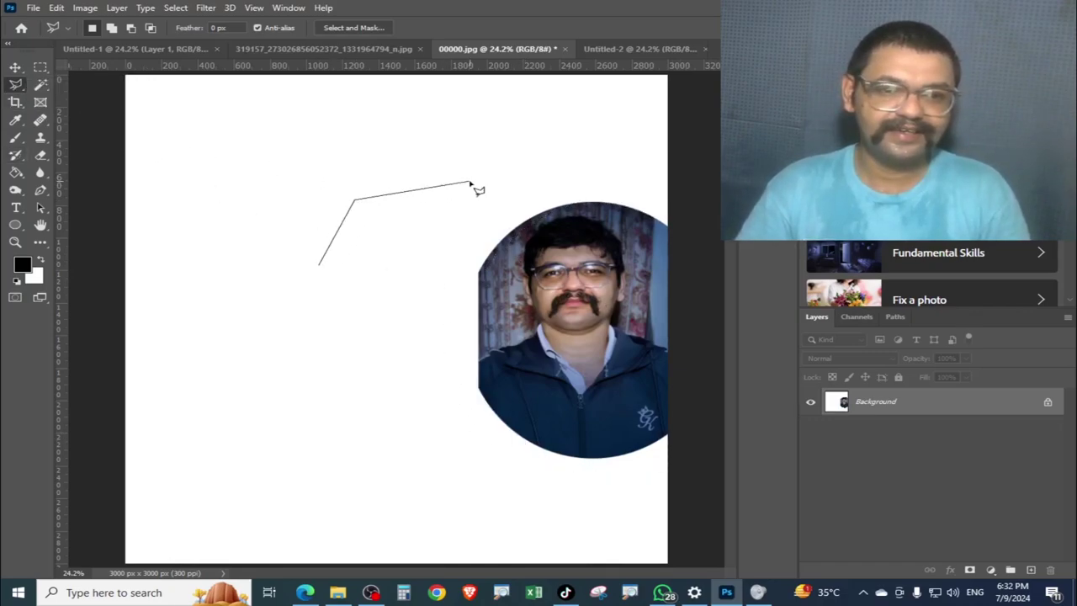
pyautogui.doubleClick(299, 283)
pyautogui.press('i')
pyautogui.press('Delete')
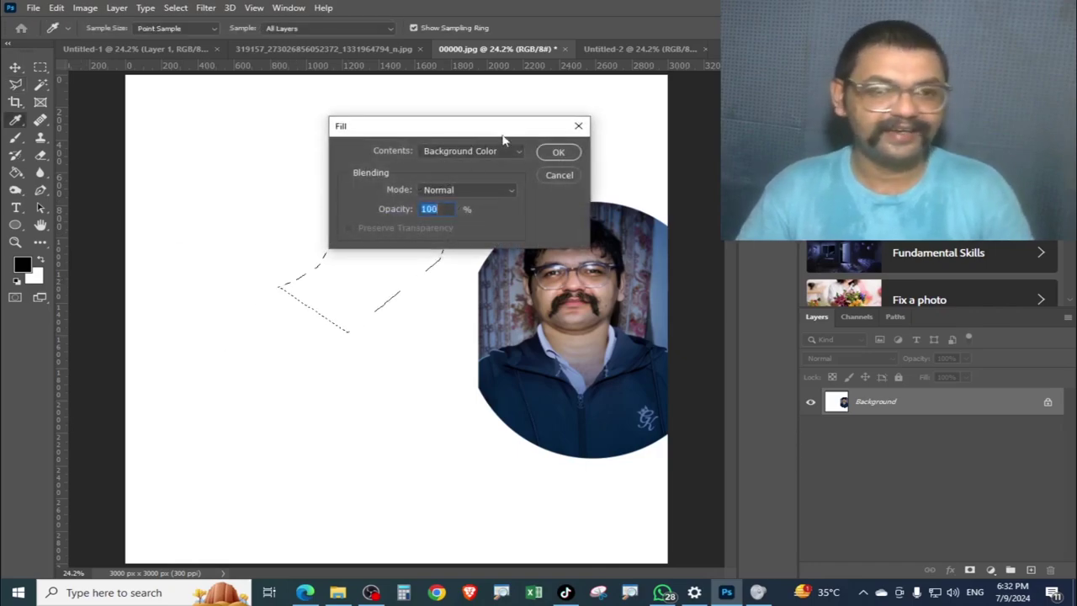
pyautogui.click(559, 175)
pyautogui.press('l')
pyautogui.hotkey('ctrl', 'd')
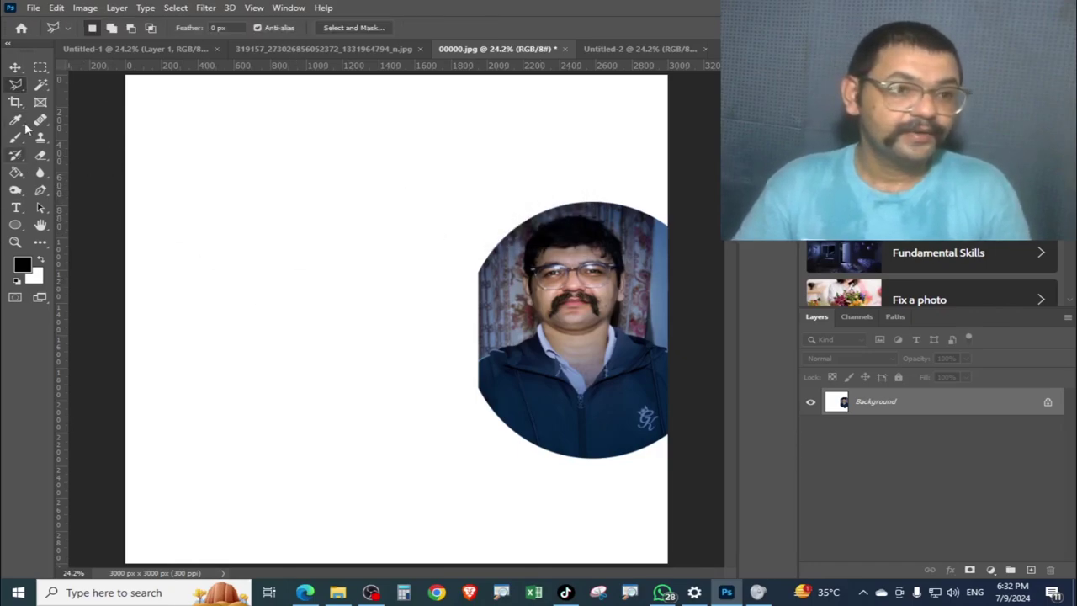
pyautogui.rightClick(16, 86)
pyautogui.click(93, 113)
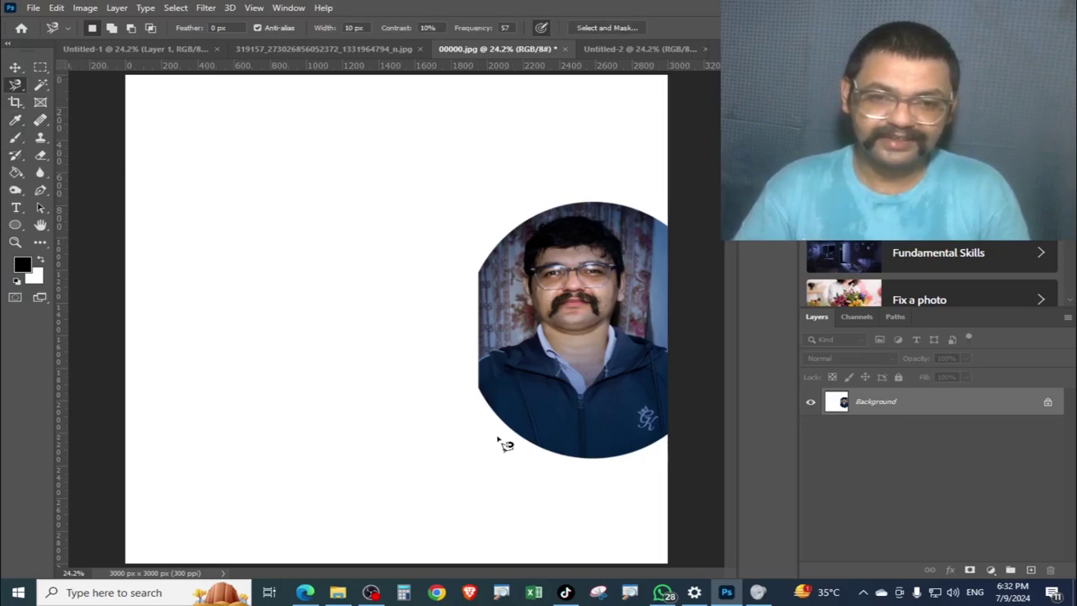
# Start tracing the portrait's left edge and zoom in to centre the circular photo.
pyautogui.click(478, 387)
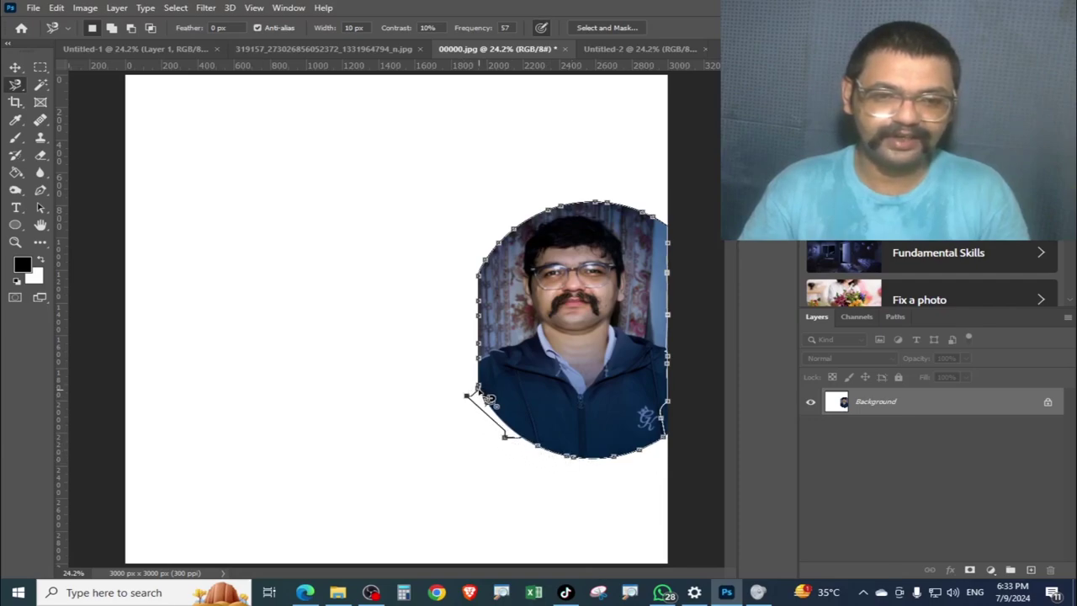
pyautogui.click(484, 397)
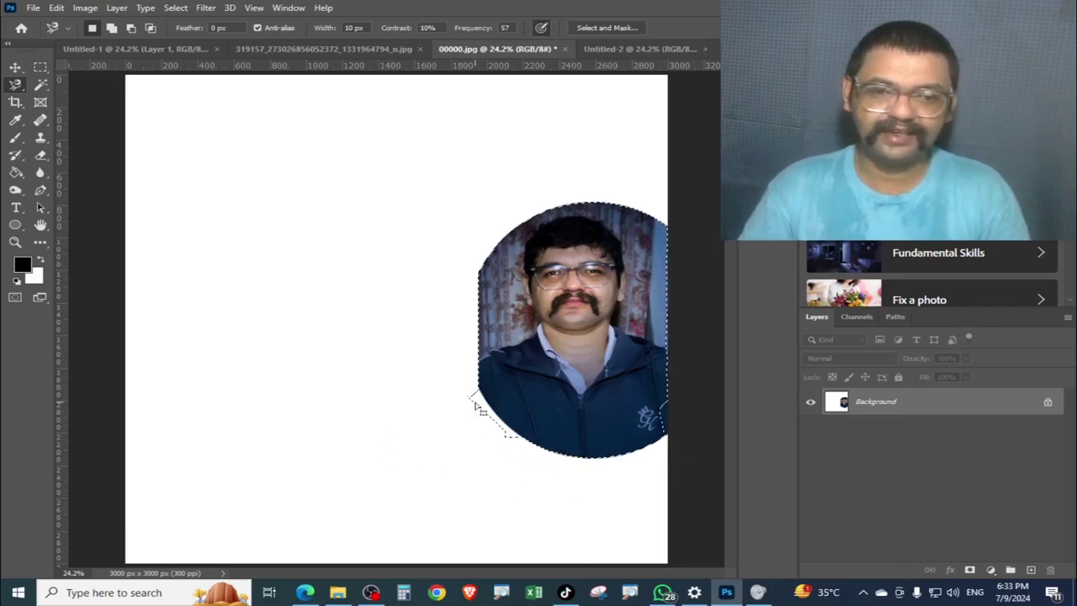
pyautogui.hotkey('ctrl', '+')
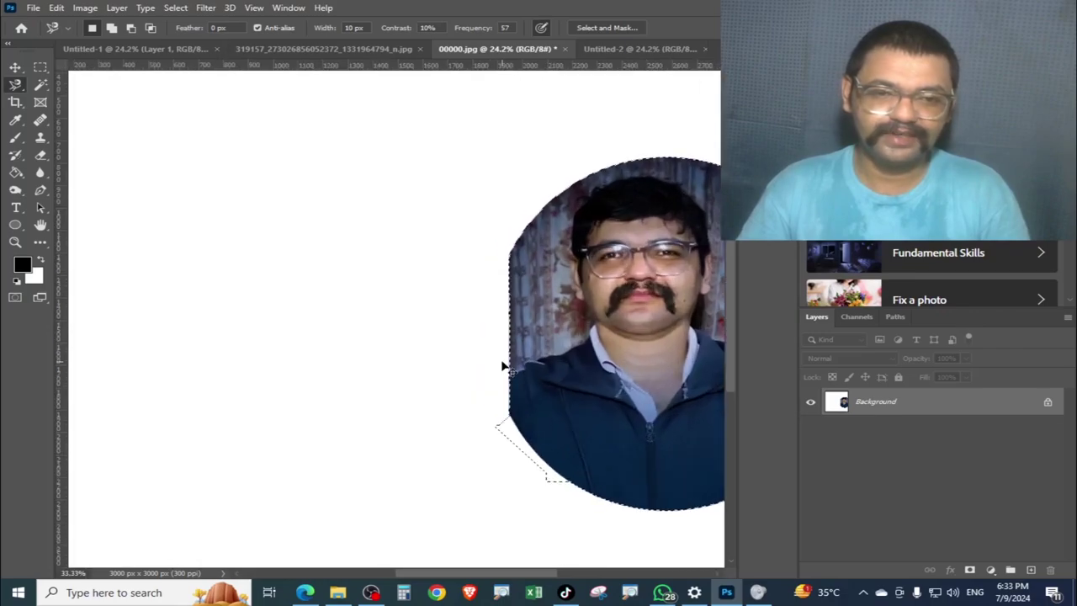
pyautogui.hotkey('ctrl', '+')
pyautogui.moveTo(505, 368)
pyautogui.mouseDown()
pyautogui.moveTo(143, 334)
pyautogui.moveTo(31, 375)
pyautogui.mouseUp()
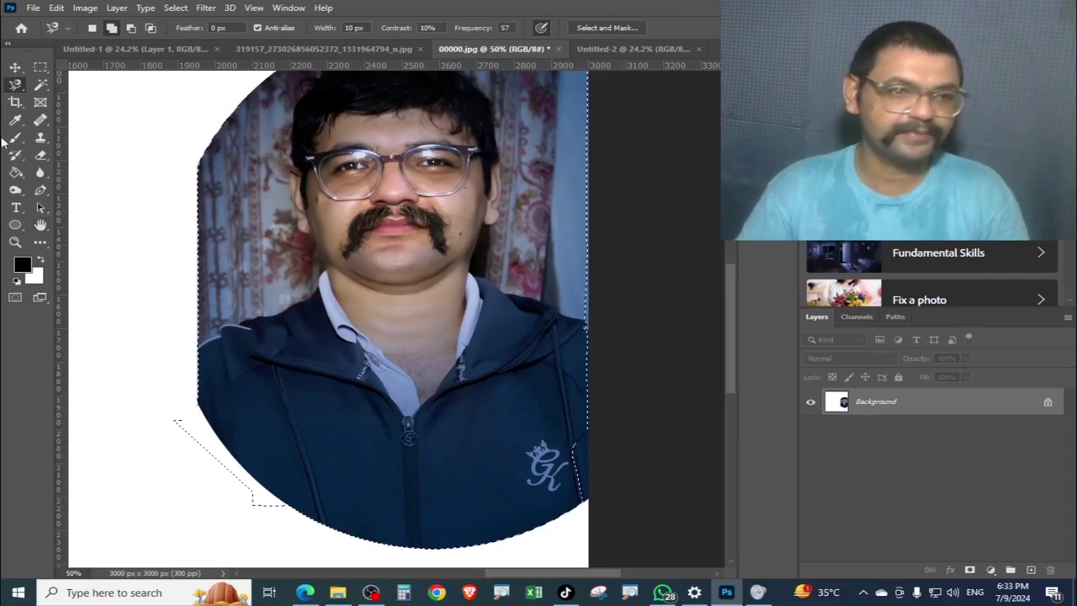
# Add Polygonal Lasso points around the photo's right and lower edge, then zoom out to fit.
pyautogui.rightClick(15, 84)
pyautogui.click(92, 99)
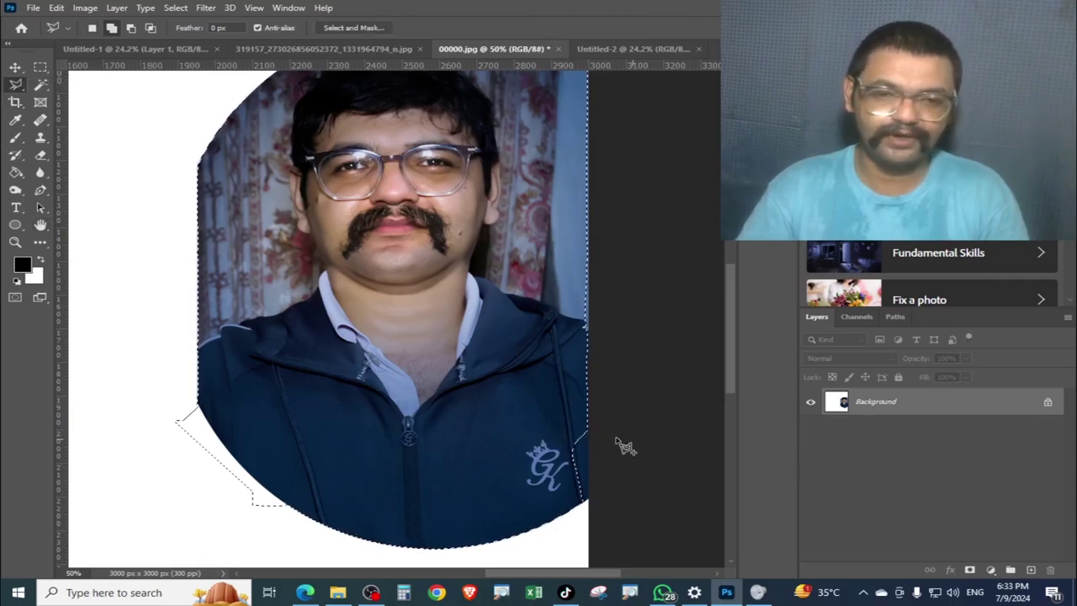
pyautogui.click(588, 432)
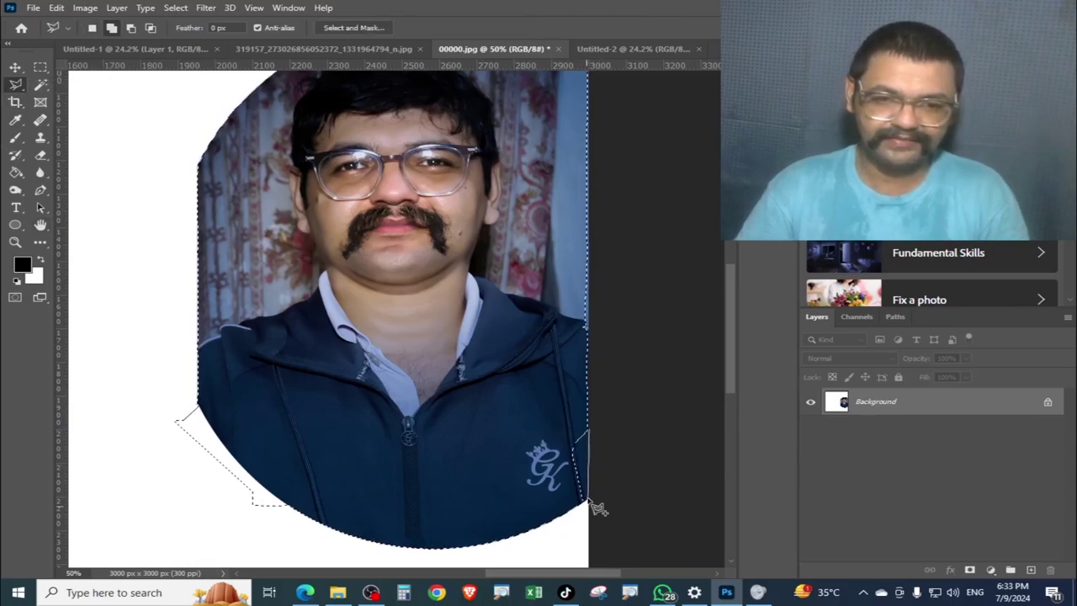
pyautogui.click(580, 510)
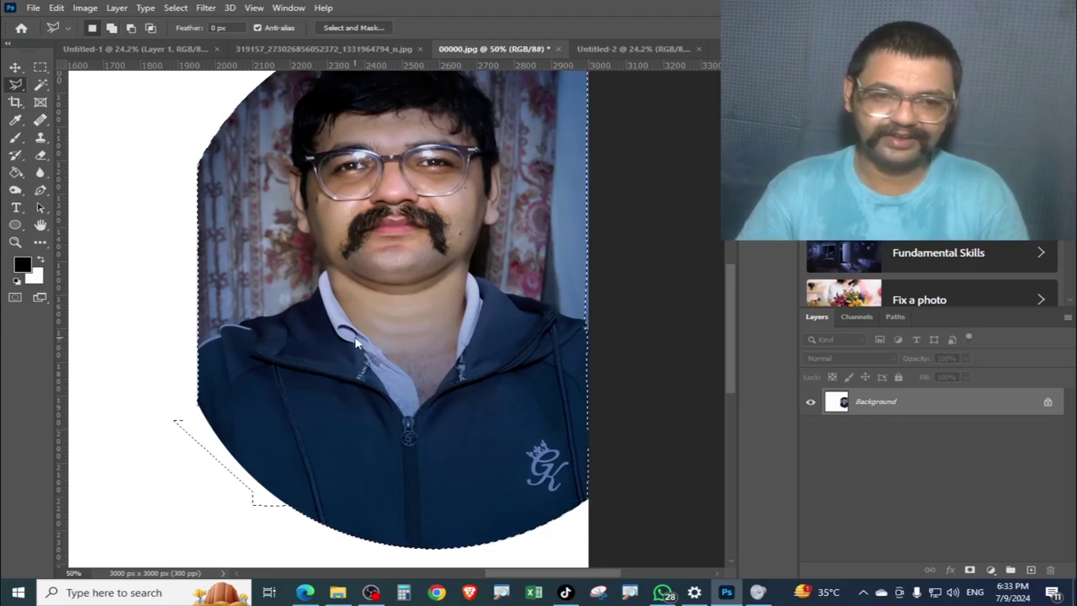
pyautogui.moveTo(166, 448); pyautogui.dragTo(209, 349)
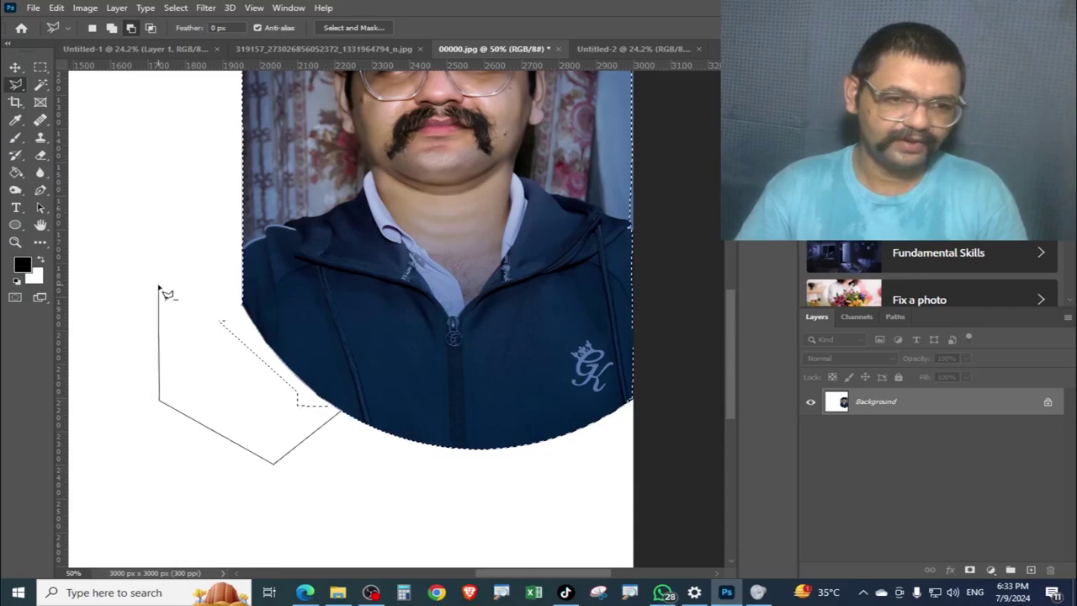
pyautogui.hotkey('ctrl', '0')
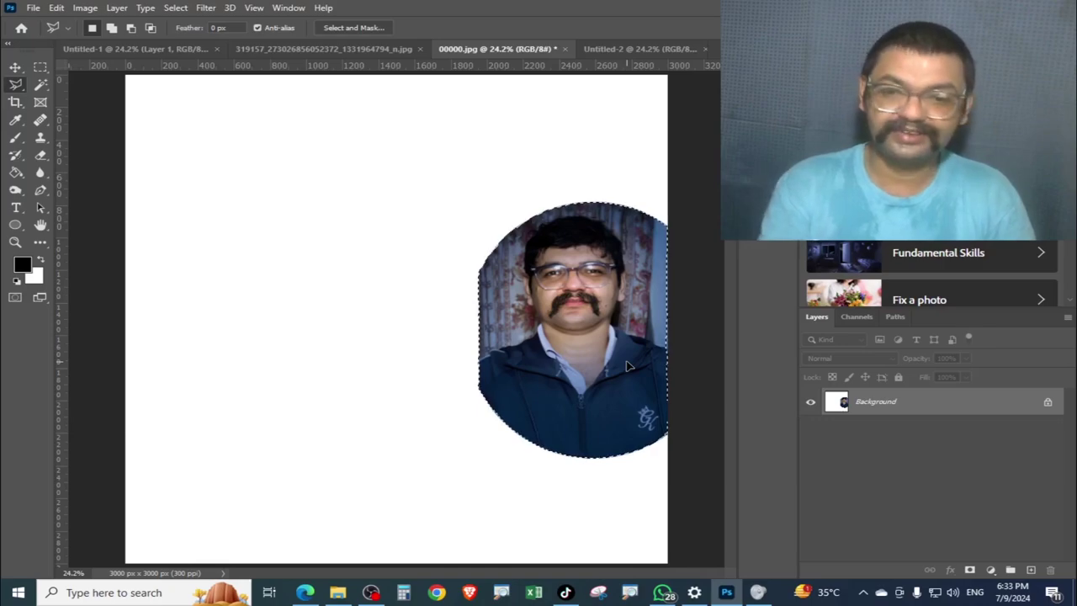
# Copy the round portrait onto Layer 1, check its transparency, and drag it to the canvas's left side.
pyautogui.hotkey('ctrl', 'j')
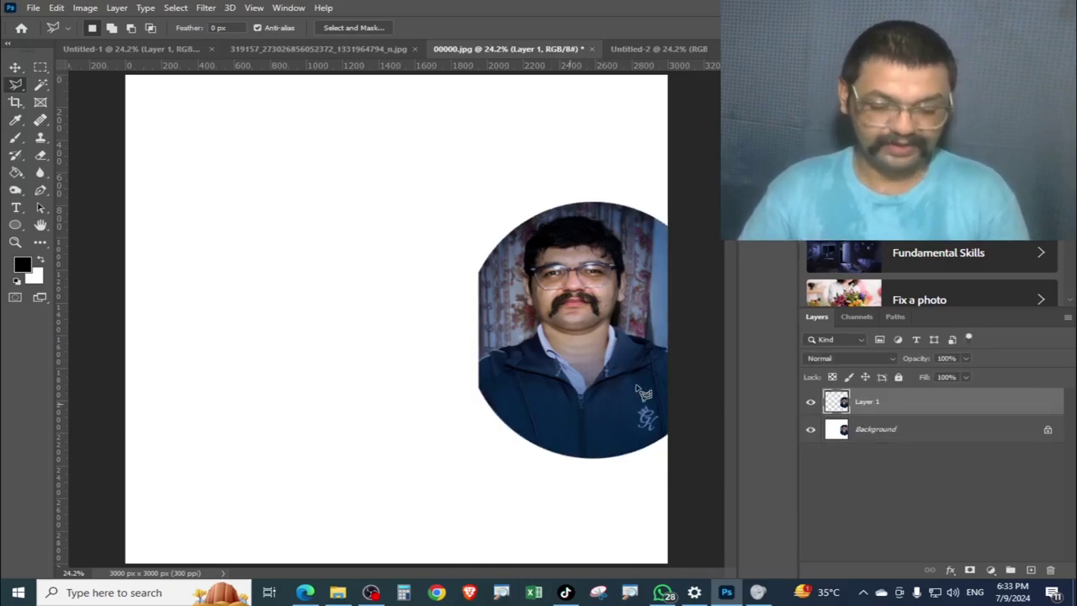
pyautogui.click(811, 430)
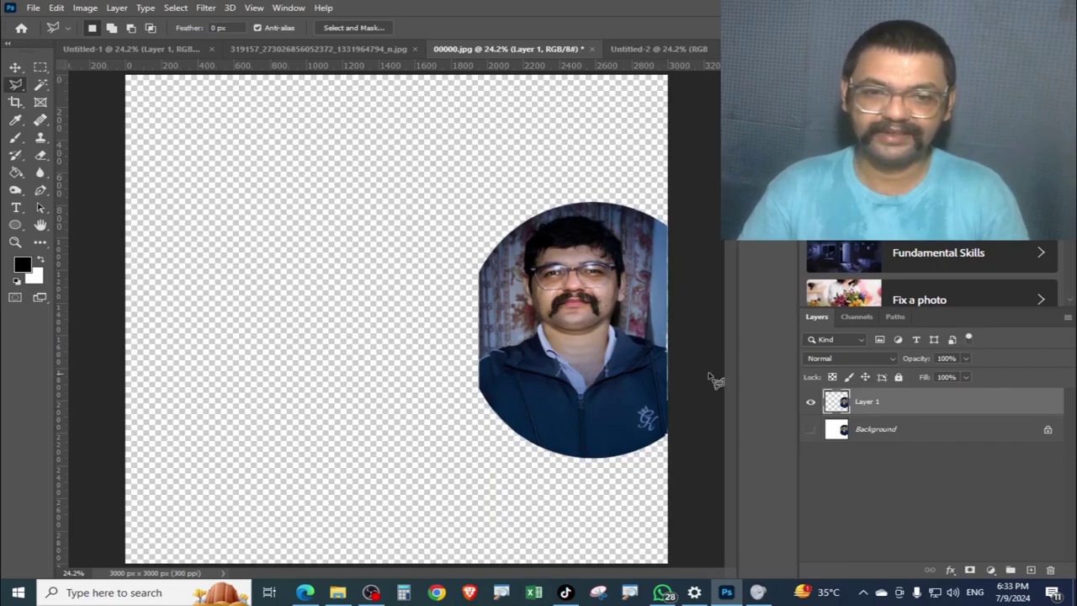
pyautogui.click(811, 430)
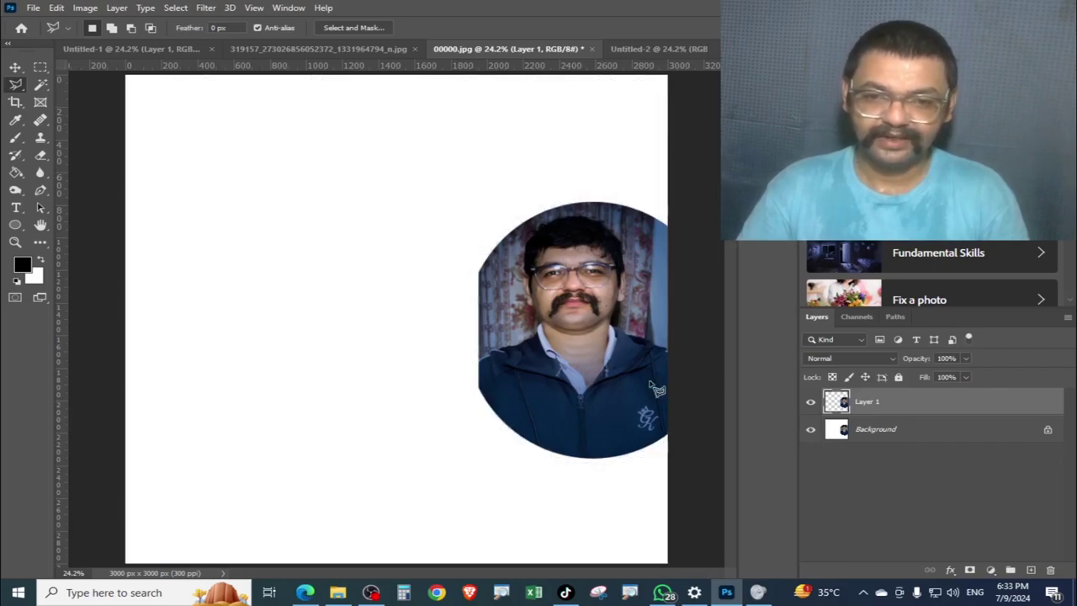
pyautogui.click(16, 68)
pyautogui.moveTo(578, 379); pyautogui.dragTo(242, 377)
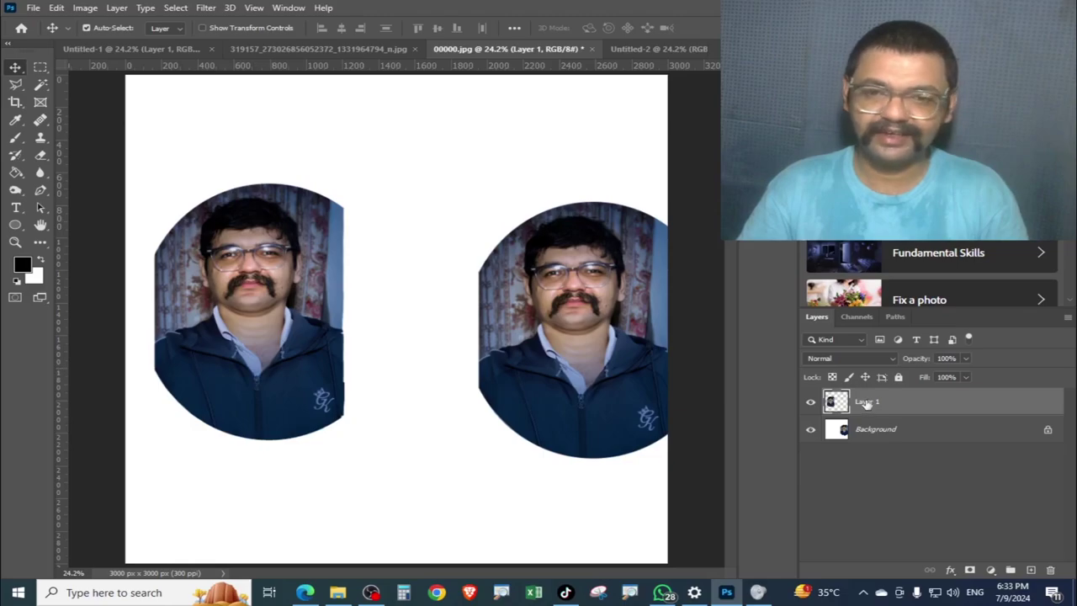
pyautogui.click(813, 403)
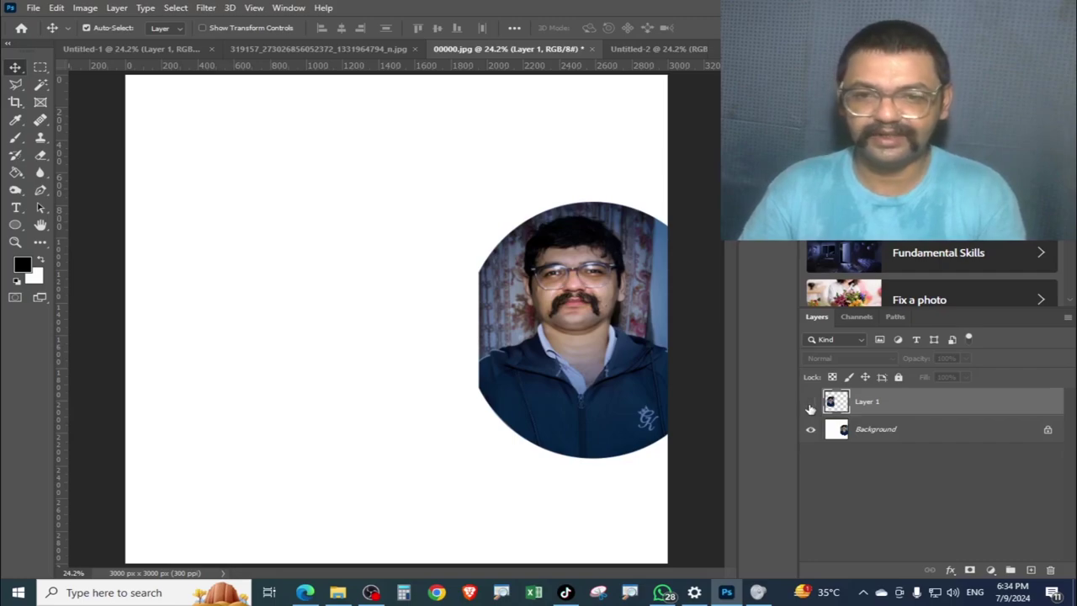
pyautogui.click(811, 404)
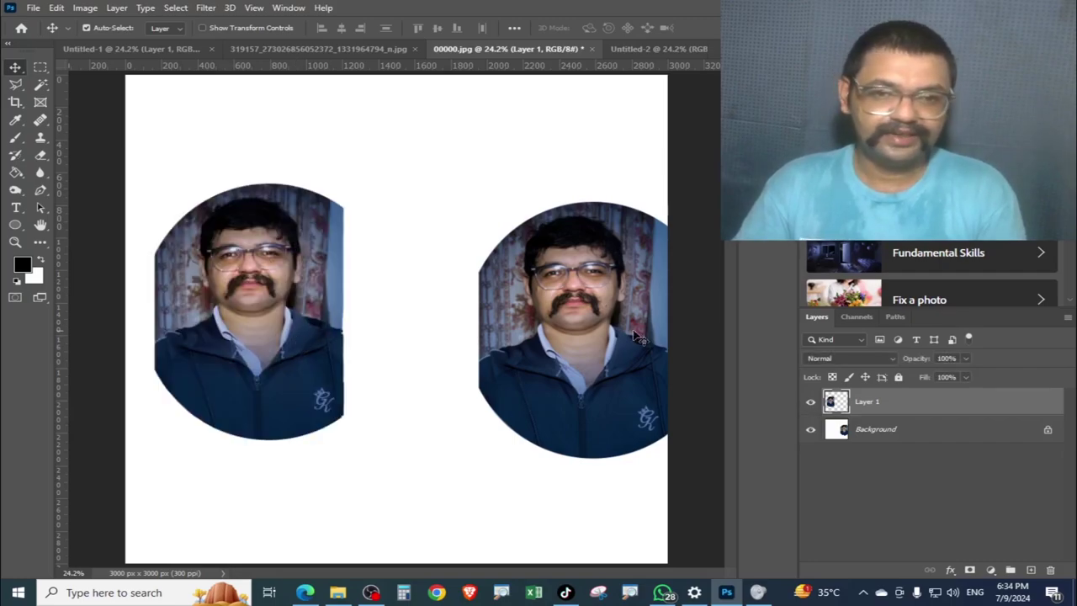
# Marquee-select the original right-hand portrait and wipe it to white on the Background layer.
pyautogui.click(572, 340)
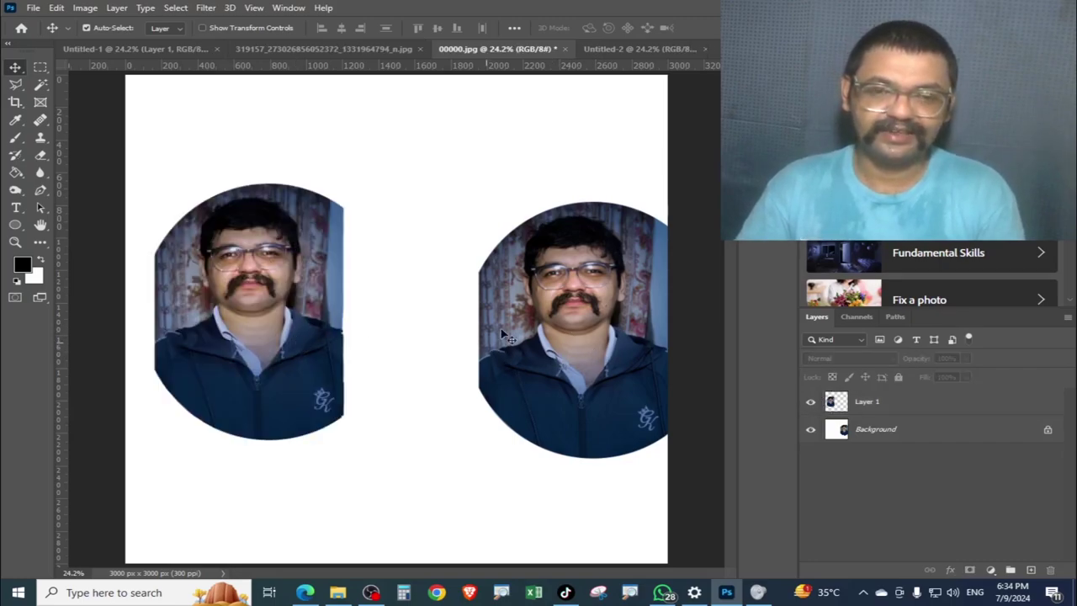
pyautogui.click(40, 69)
pyautogui.moveTo(442, 103); pyautogui.dragTo(964, 541)
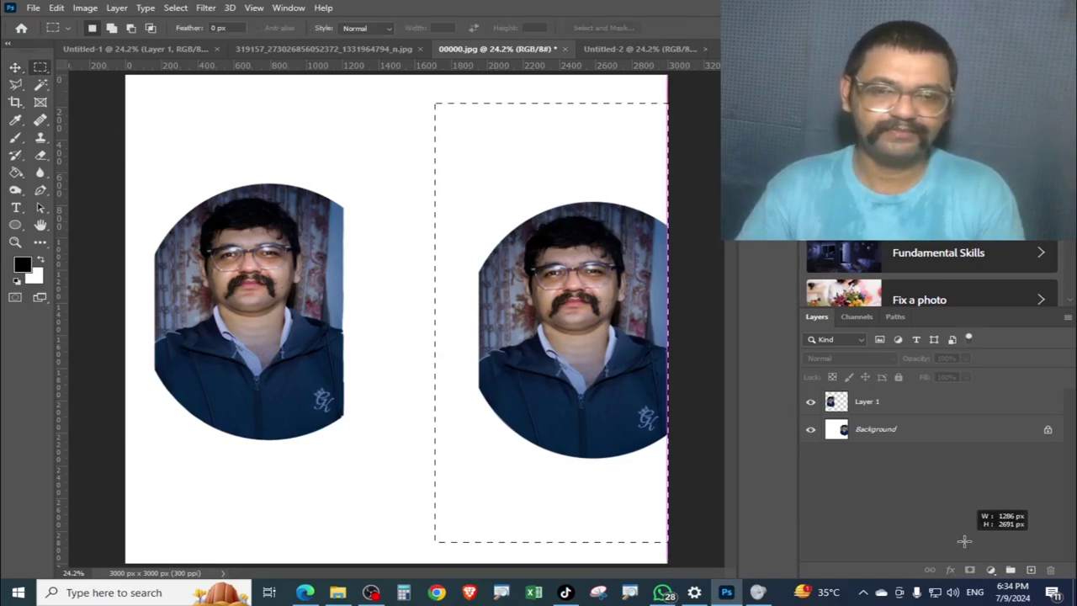
pyautogui.click(886, 432)
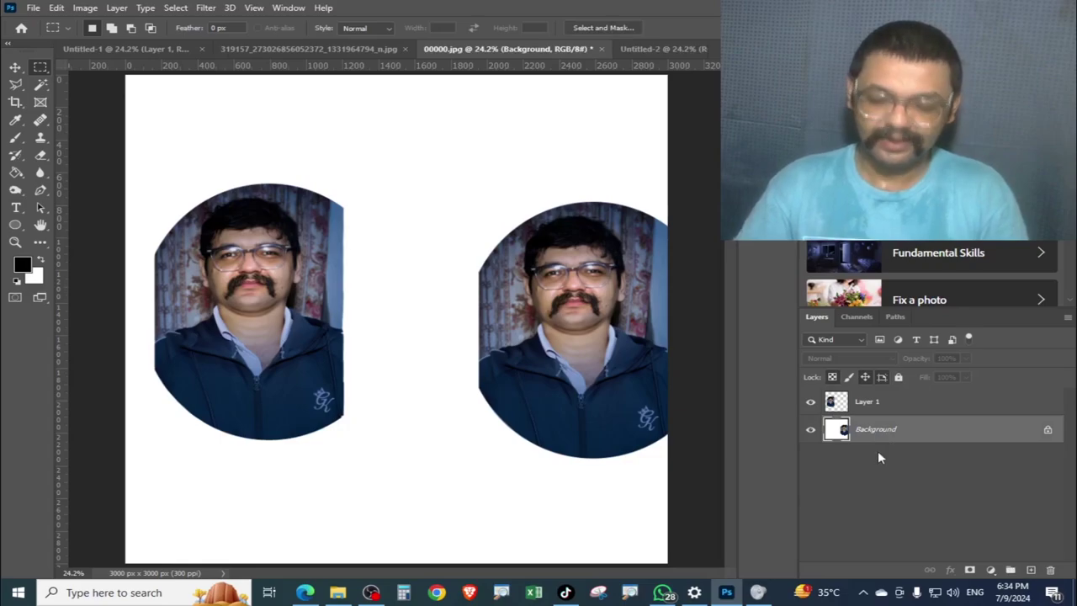
pyautogui.press('BackSpace')
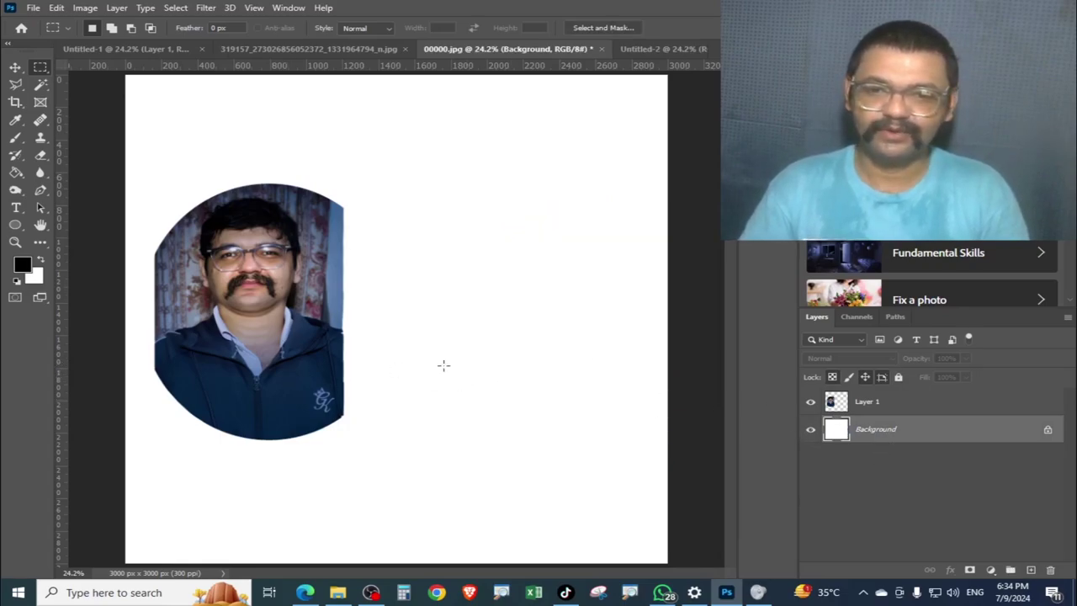
pyautogui.press('v')
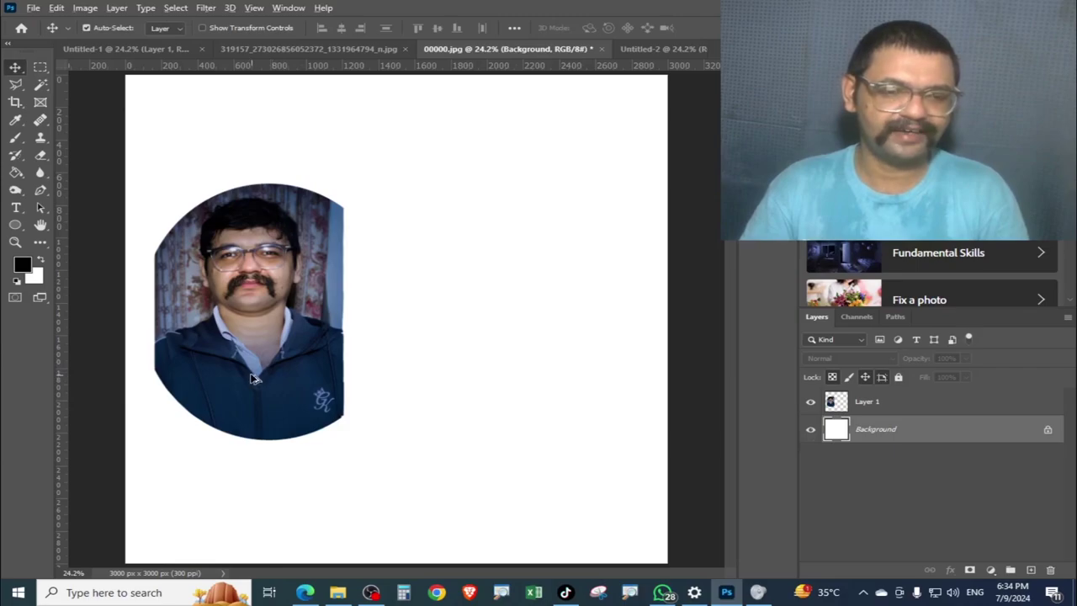
# Duplicate the portrait, scale a copy to about 44%, and place small copies at the bottom corners.
pyautogui.keyDown('alt'); pyautogui.moveTo(269, 370); pyautogui.dragTo(478, 371); pyautogui.keyUp('alt')
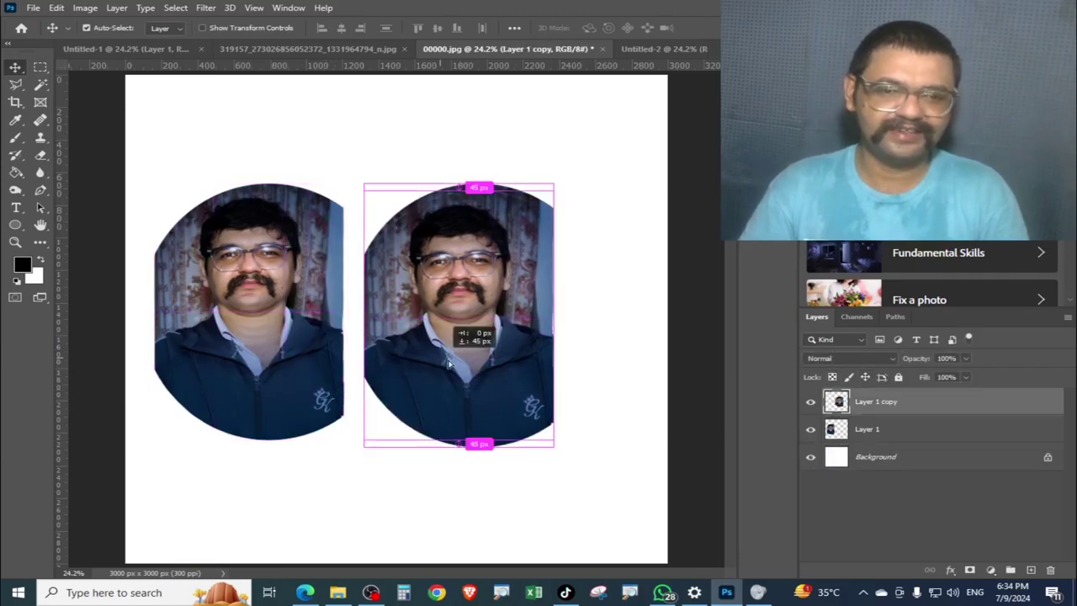
pyautogui.moveTo(408, 334)
pyautogui.mouseDown()
pyautogui.moveTo(492, 236)
pyautogui.moveTo(382, 448)
pyautogui.mouseUp()
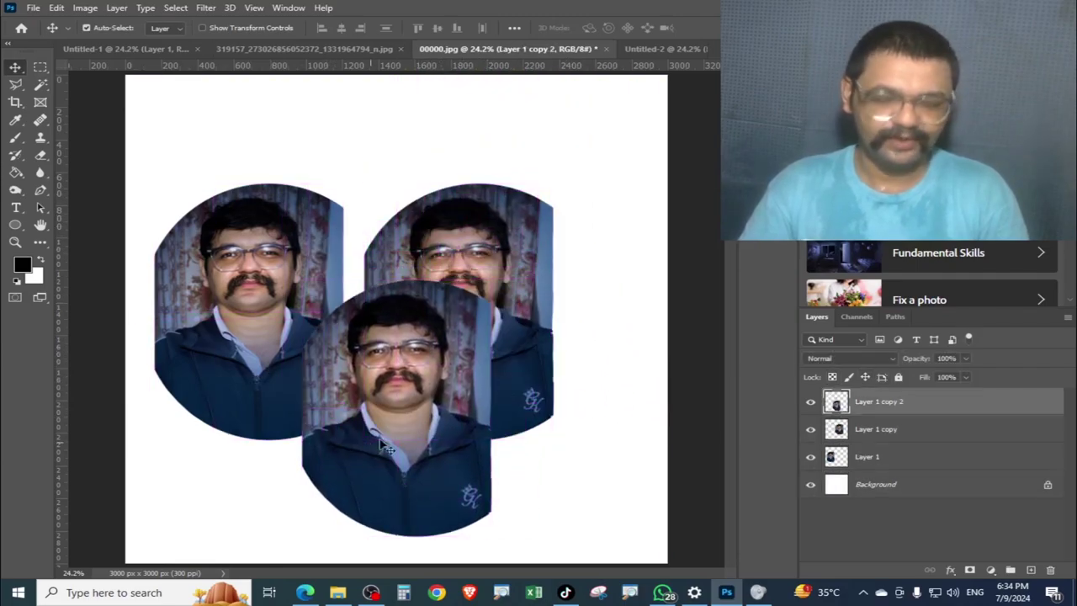
pyautogui.hotkey('ctrl', 't')
pyautogui.moveTo(491, 281); pyautogui.dragTo(387, 424)
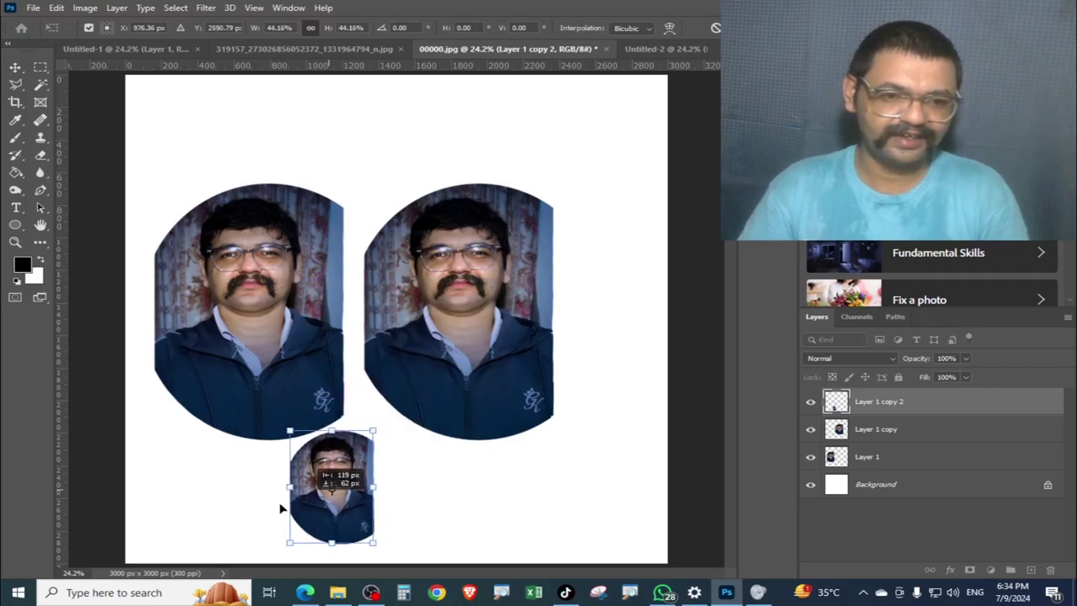
pyautogui.moveTo(331, 493); pyautogui.dragTo(227, 518)
pyautogui.press('Return')
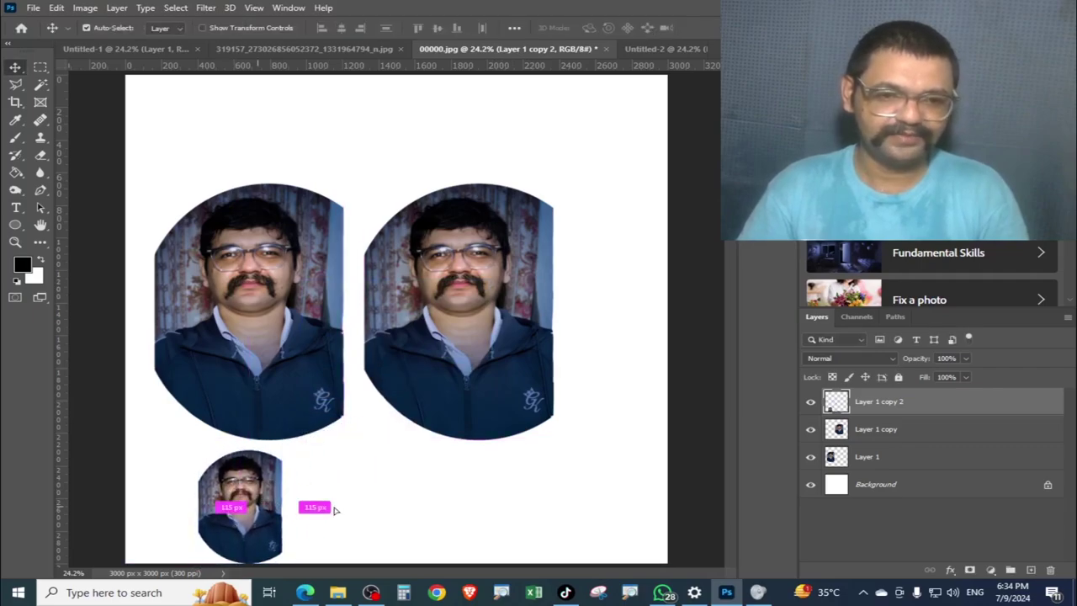
pyautogui.moveTo(334, 510)
pyautogui.mouseDown()
pyautogui.moveTo(505, 471)
pyautogui.moveTo(482, 94)
pyautogui.moveTo(472, 125)
pyautogui.moveTo(246, 125)
pyautogui.mouseUp()
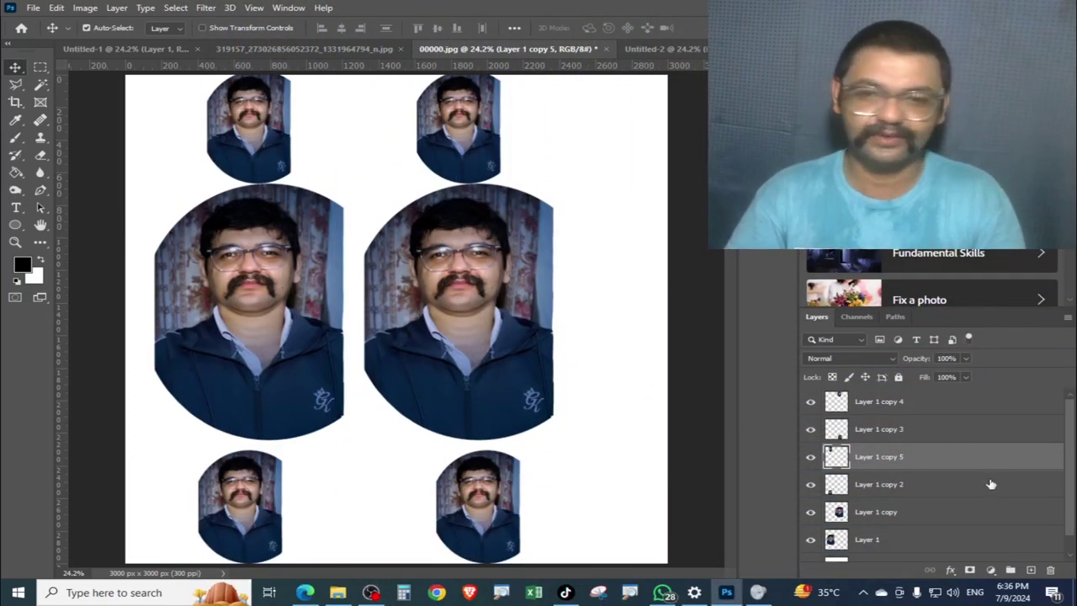
# Merge the six portrait layers together, then merge the result into the Background layer.
pyautogui.click(917, 403)
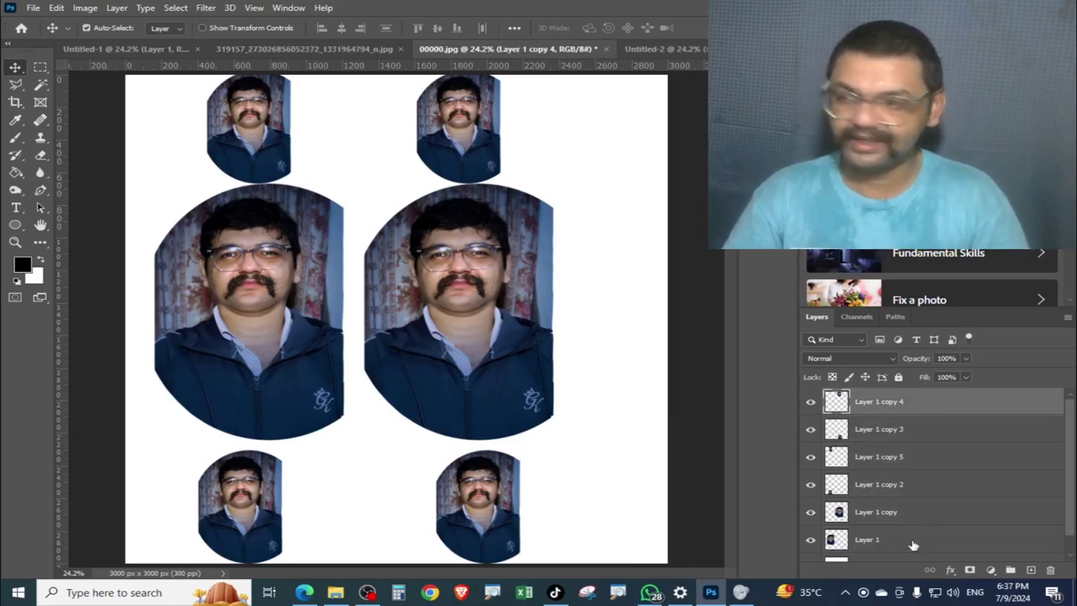
pyautogui.keyDown('shift'); pyautogui.click(913, 545); pyautogui.keyUp('shift')
pyautogui.hotkey('ctrl', 'e')
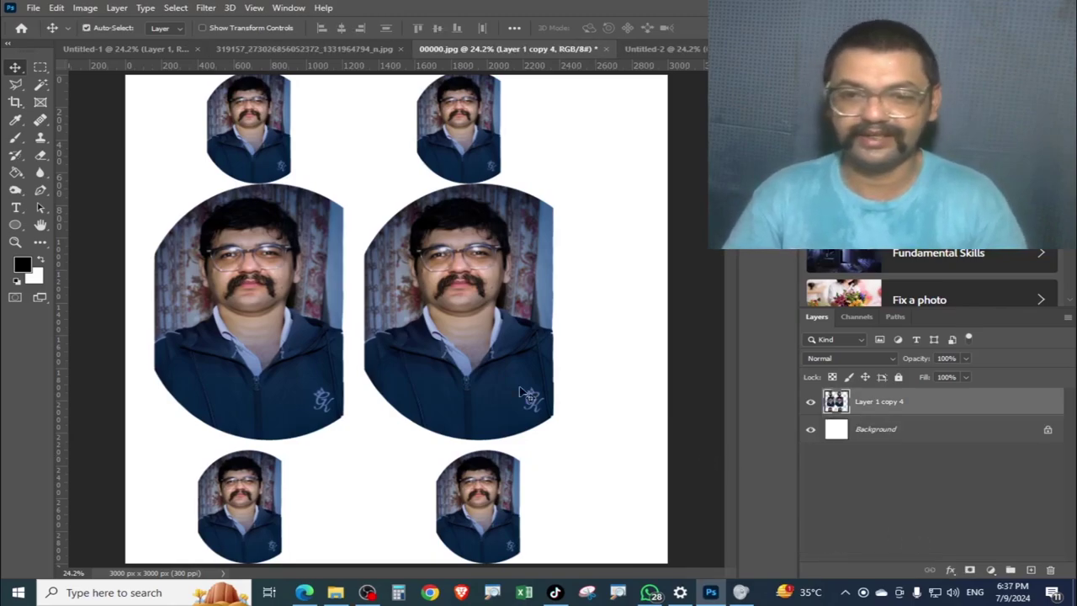
pyautogui.click(919, 438)
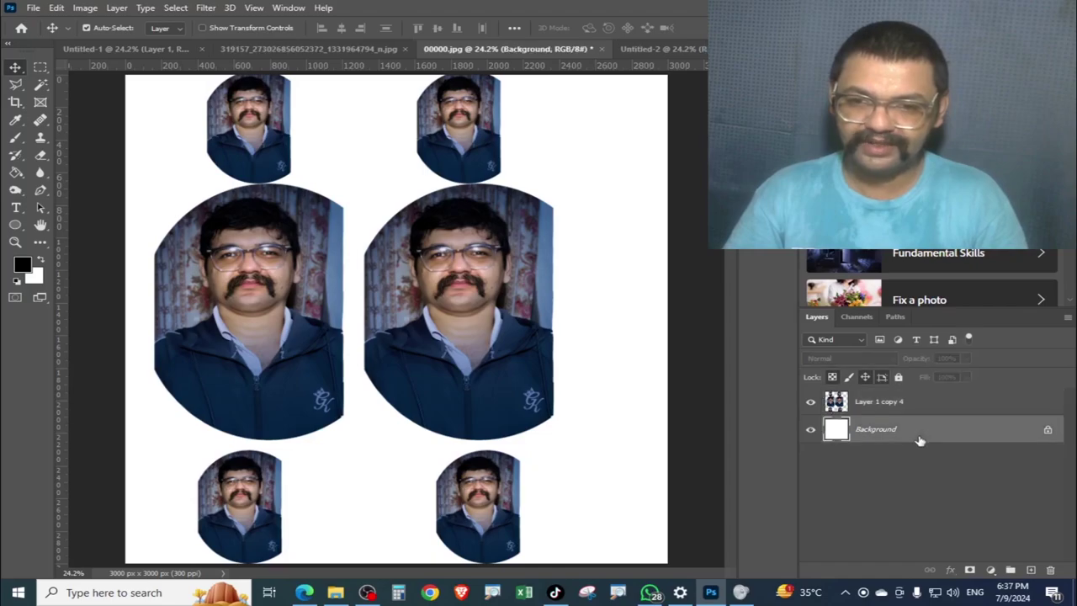
pyautogui.keyDown('shift'); pyautogui.click(893, 432); pyautogui.keyUp('shift')
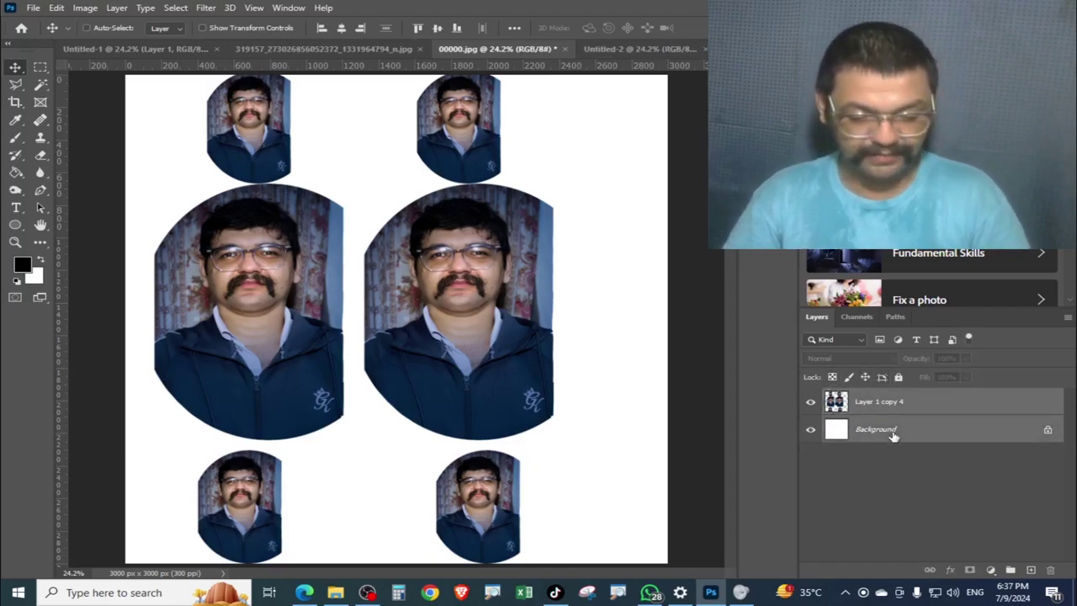
pyautogui.hotkey('ctrl', 'e')
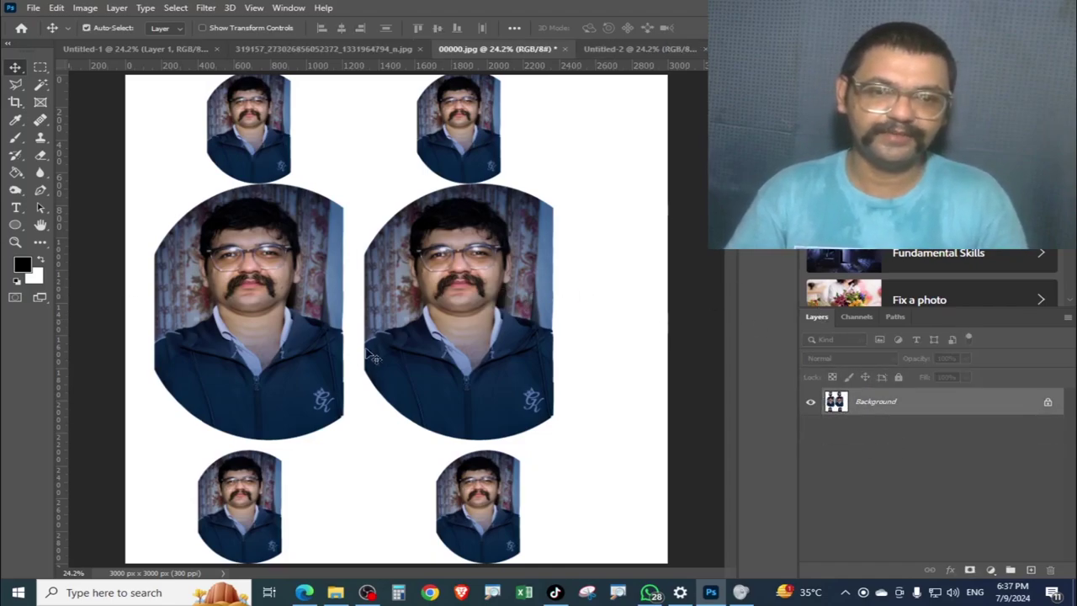
# Try the Object Selection tool on the large right portrait and zoom in on it.
pyautogui.click(45, 85)
pyautogui.rightClick(45, 85)
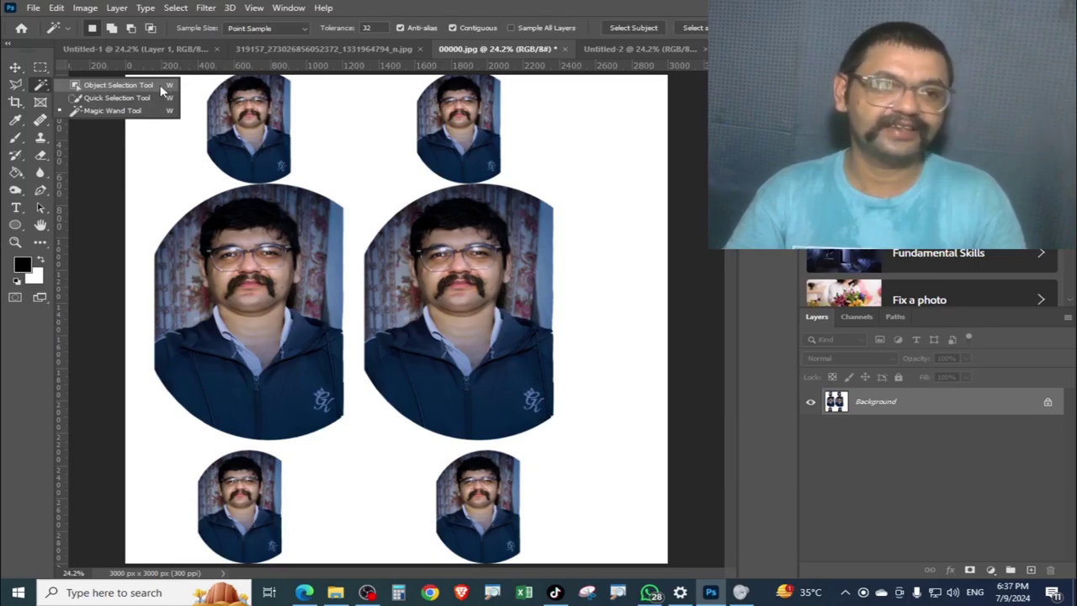
pyautogui.click(160, 85)
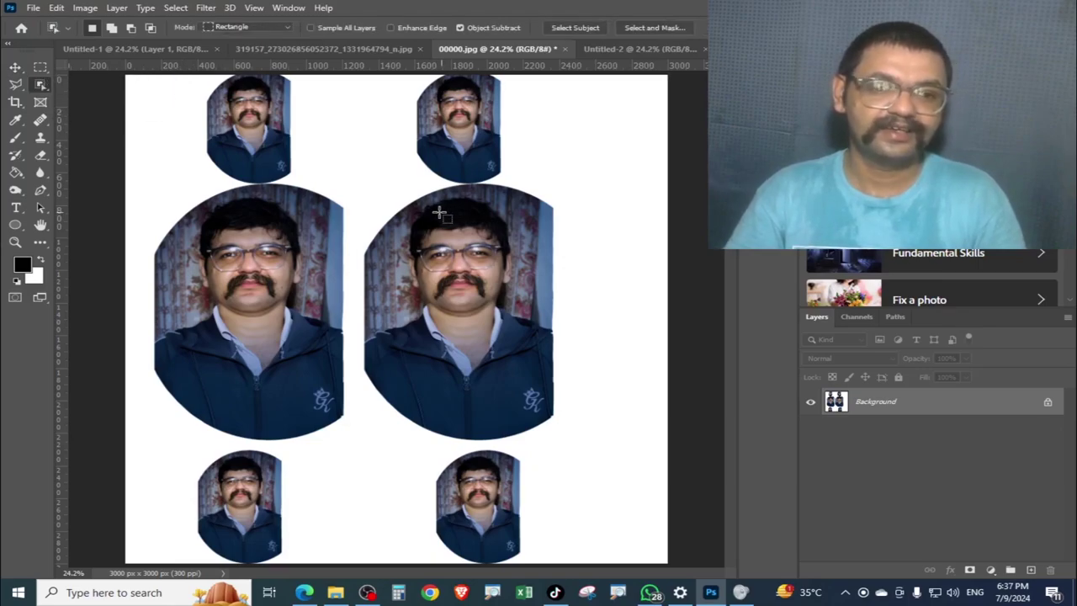
pyautogui.moveTo(383, 202); pyautogui.dragTo(553, 429)
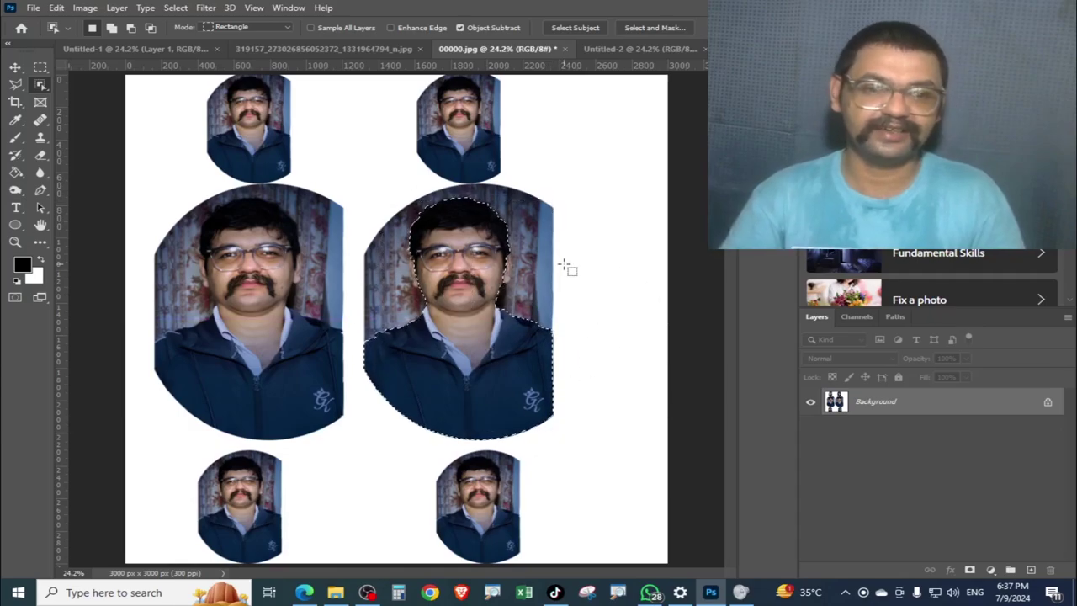
pyautogui.hotkey('ctrl', 'd')
pyautogui.hotkey('ctrl', '+')
pyautogui.hotkey('ctrl', '+')
pyautogui.hotkey('ctrl', '+')
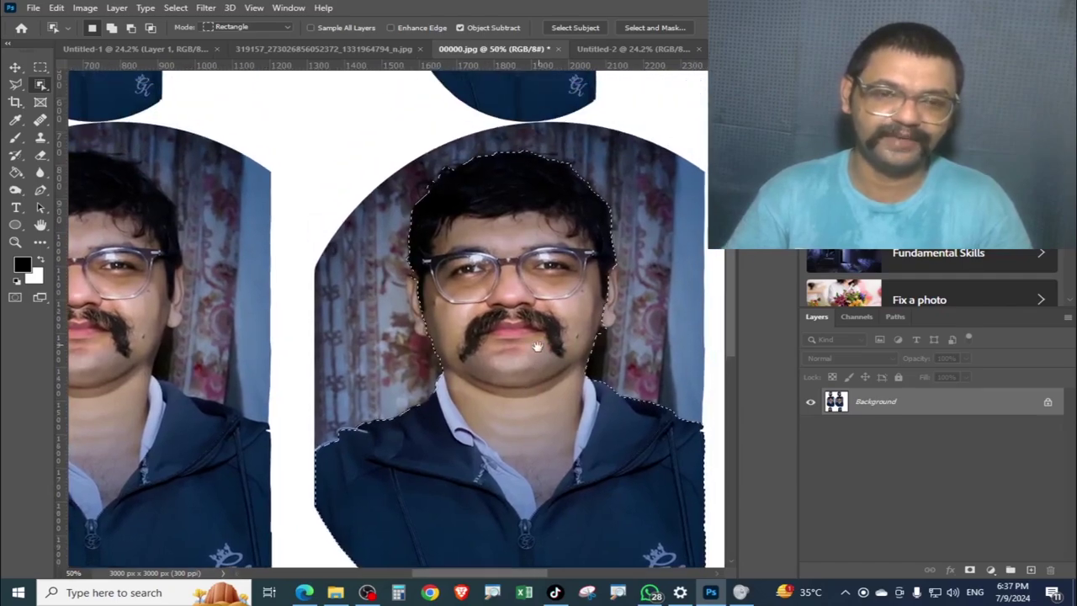
pyautogui.hotkey('ctrl', 'z')
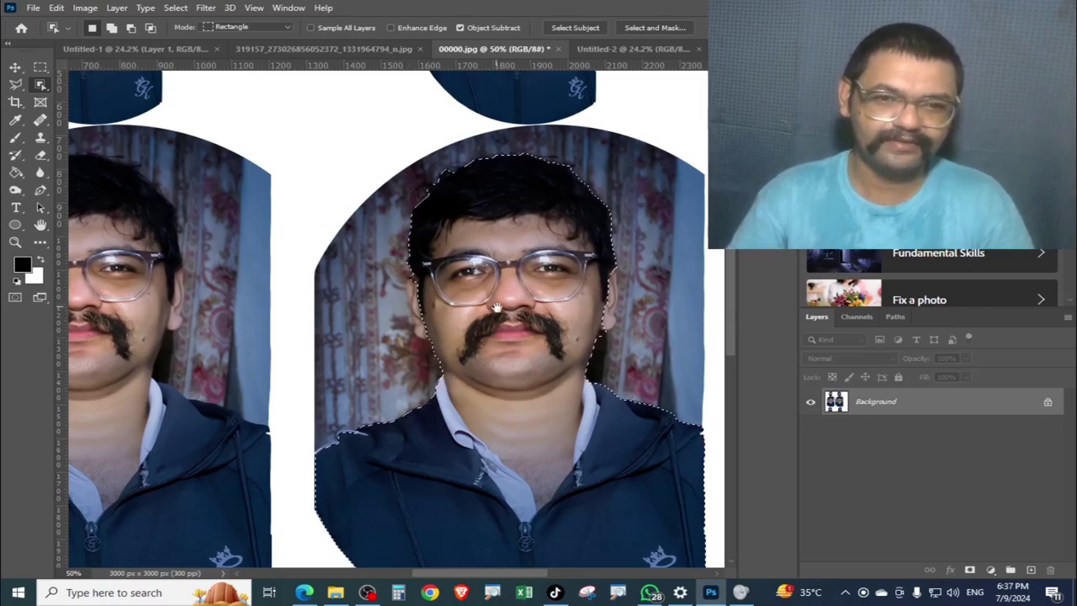
# Switch to the Lasso, then deselect and fit the whole portrait collage on screen.
pyautogui.hscroll(3, 496, 309)
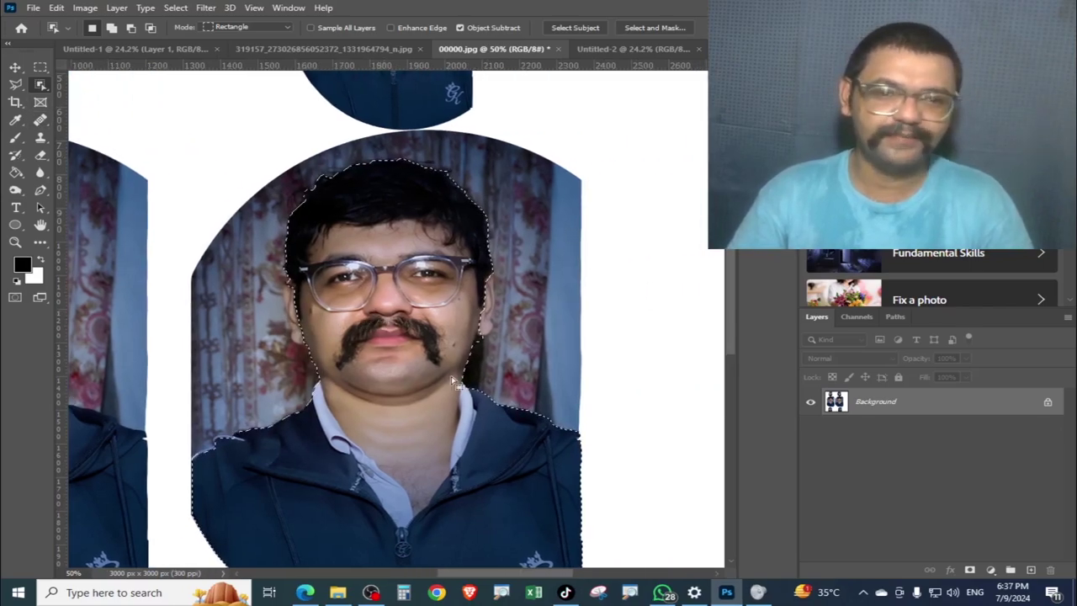
pyautogui.press('l')
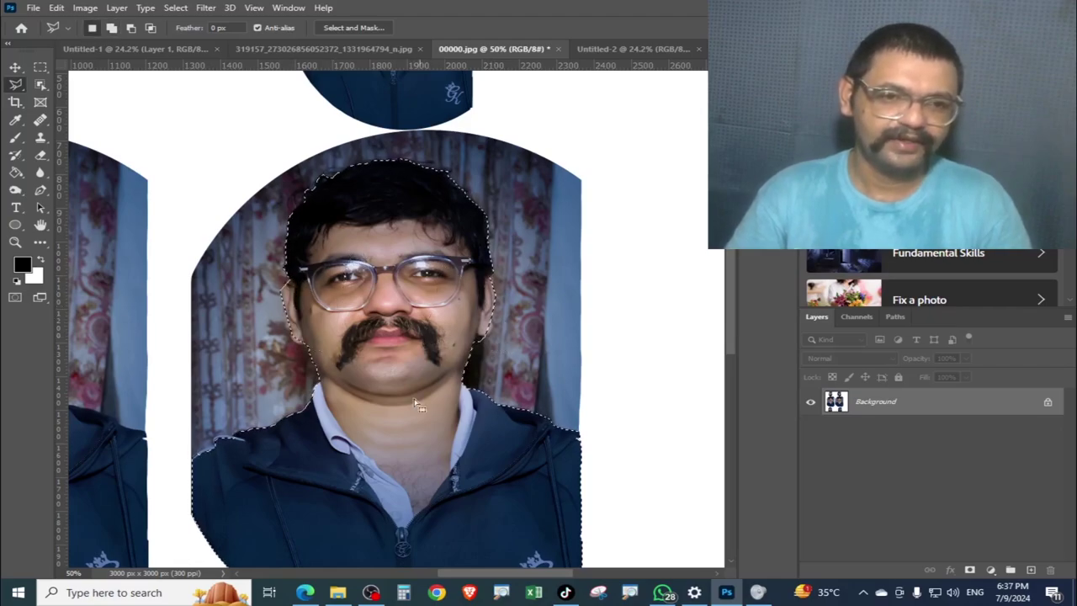
pyautogui.scroll(-1, 337, 361)
pyautogui.hscroll(-1, 337, 361)
pyautogui.hotkey('ctrl', 'd')
pyautogui.hotkey('ctrl', '0')
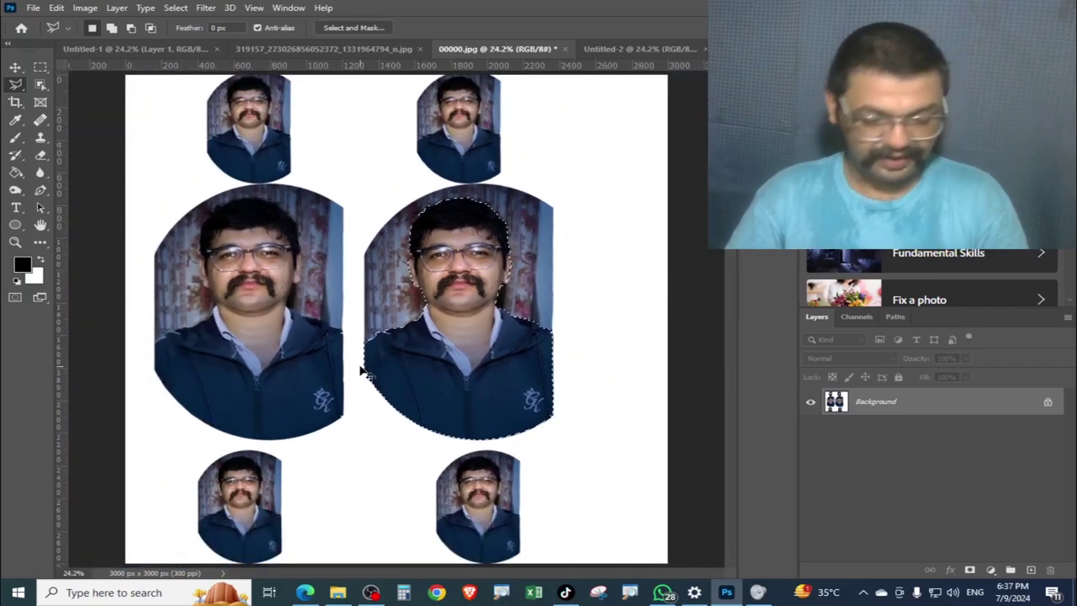
# Brush a Quick Selection over the large right-hand oval portrait.
pyautogui.click(41, 84)
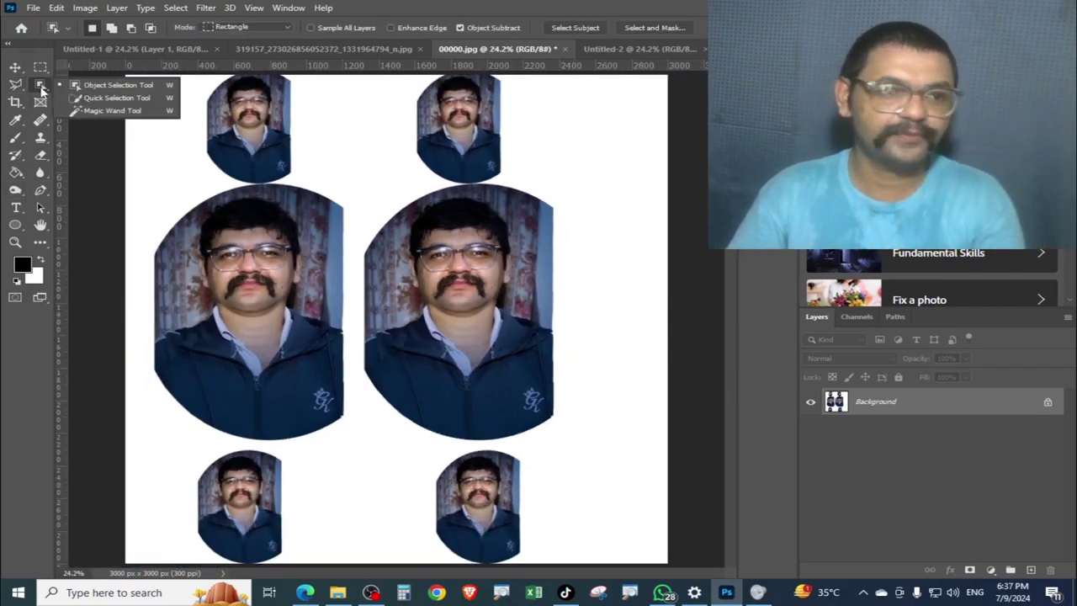
pyautogui.click(128, 98)
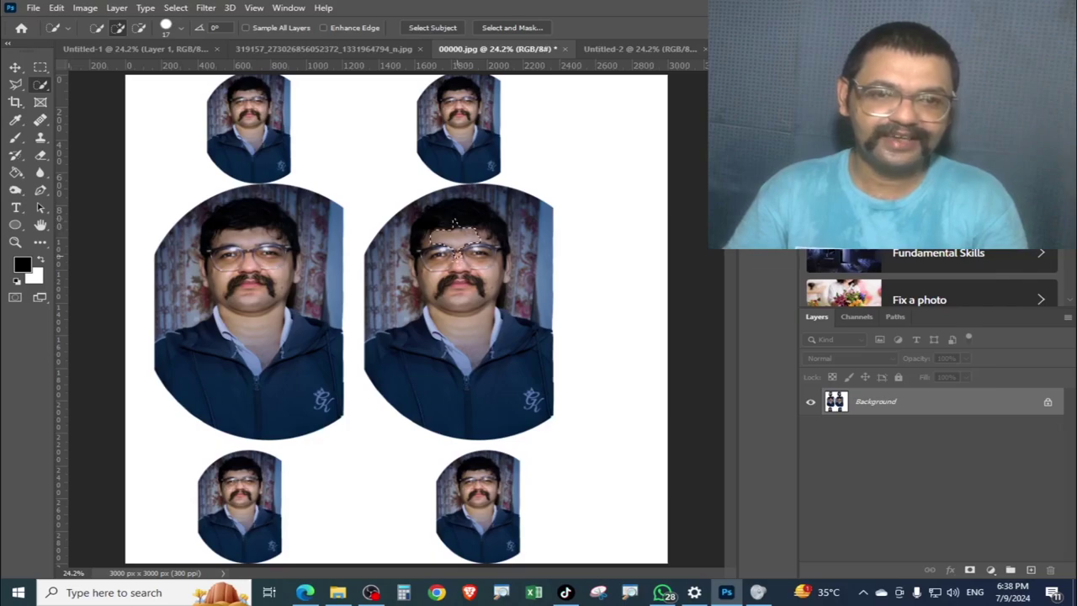
pyautogui.moveTo(455, 223); pyautogui.dragTo(461, 330)
pyautogui.moveTo(474, 379); pyautogui.dragTo(505, 354)
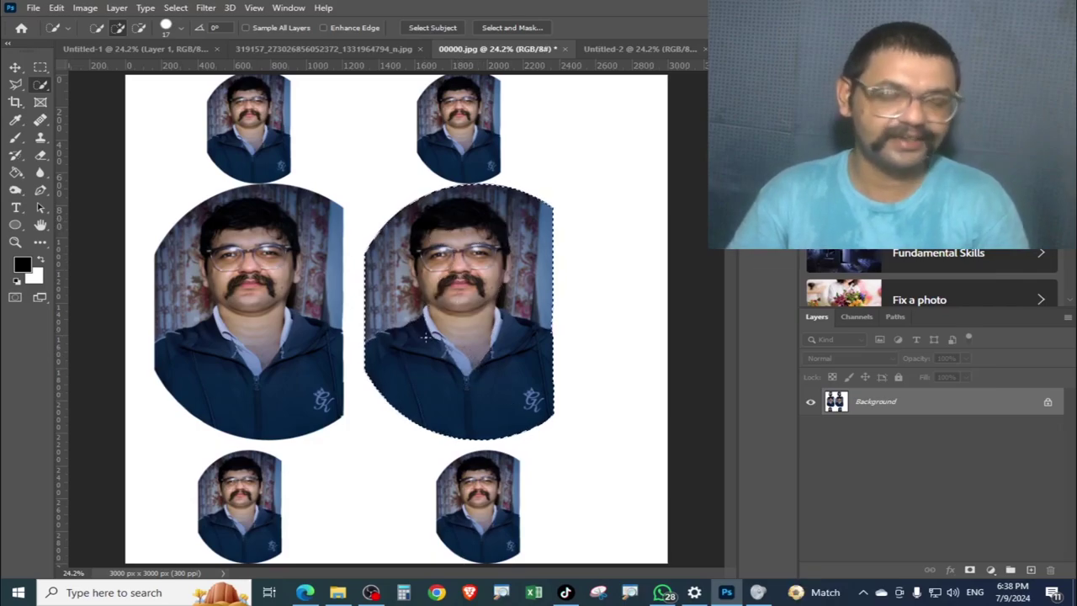
# Drag IMG_1448 from the file browser into Photoshop to open it as a document.
pyautogui.hotkey('alt', 'Tab')
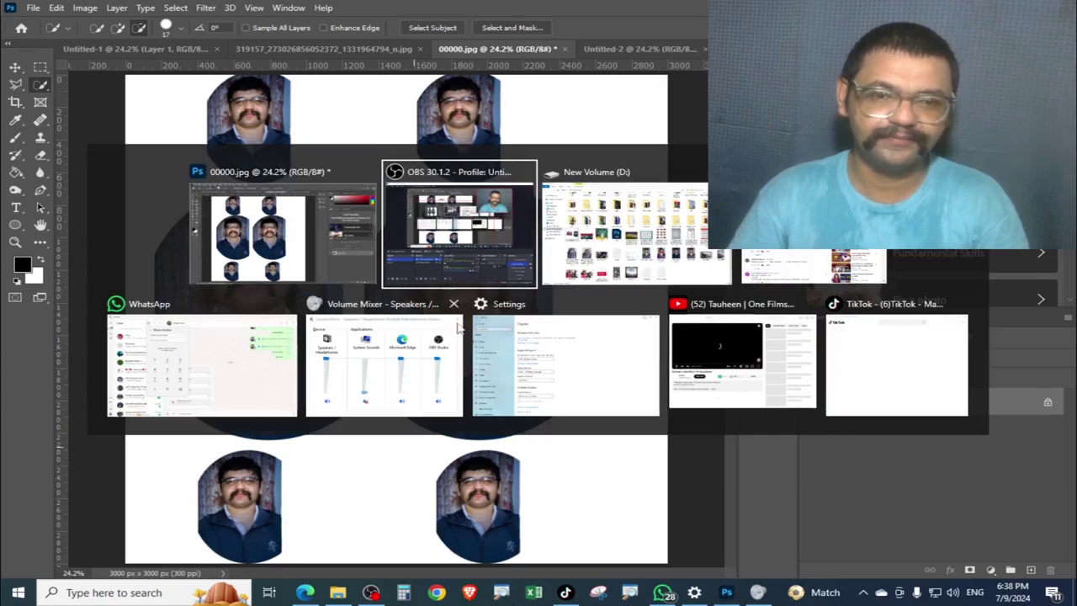
pyautogui.press('Escape')
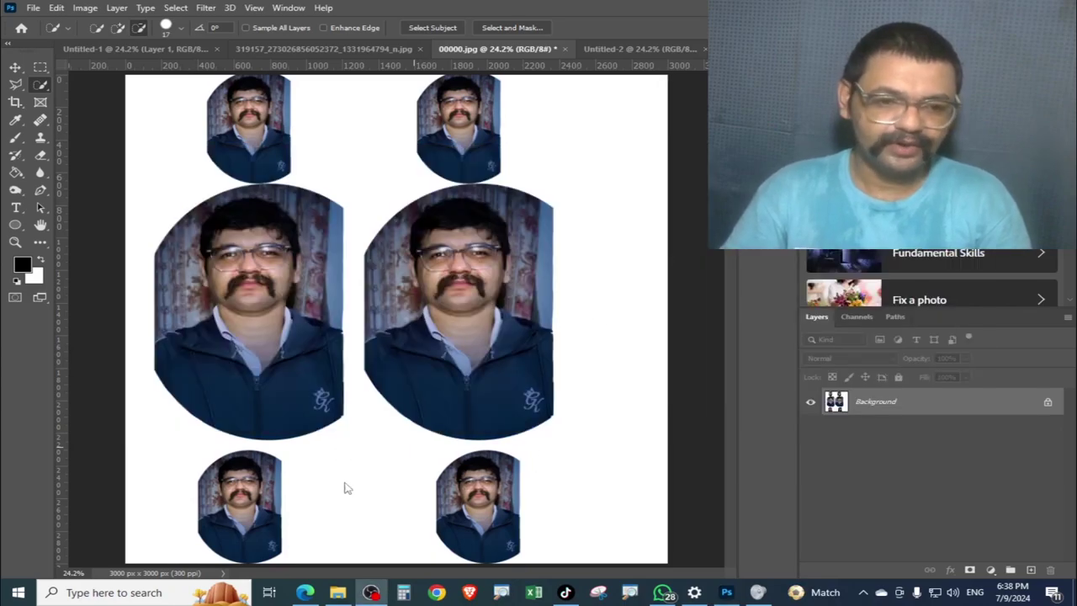
pyautogui.click(338, 592)
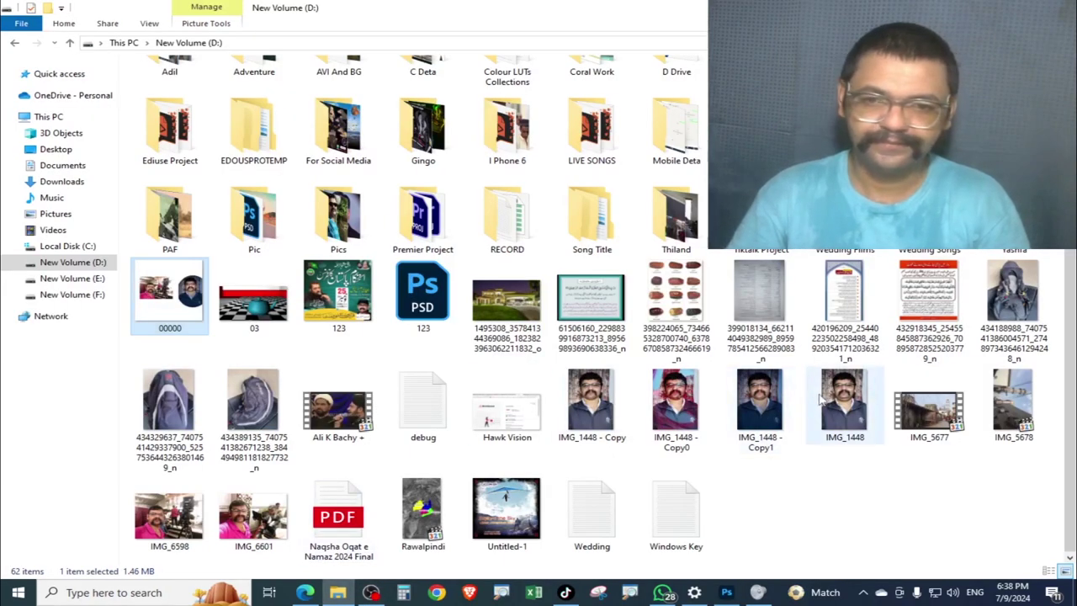
pyautogui.click(841, 412)
pyautogui.moveTo(841, 425); pyautogui.dragTo(486, 122)
pyautogui.hotkey('alt', 'Tab')
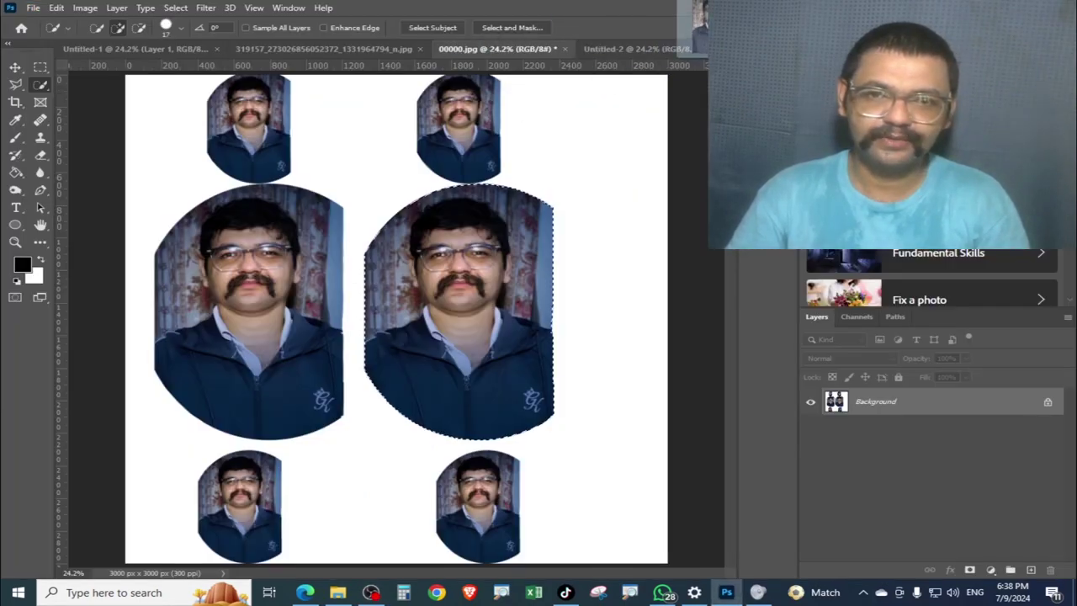
pyautogui.moveTo(486, 122); pyautogui.dragTo(439, 168)
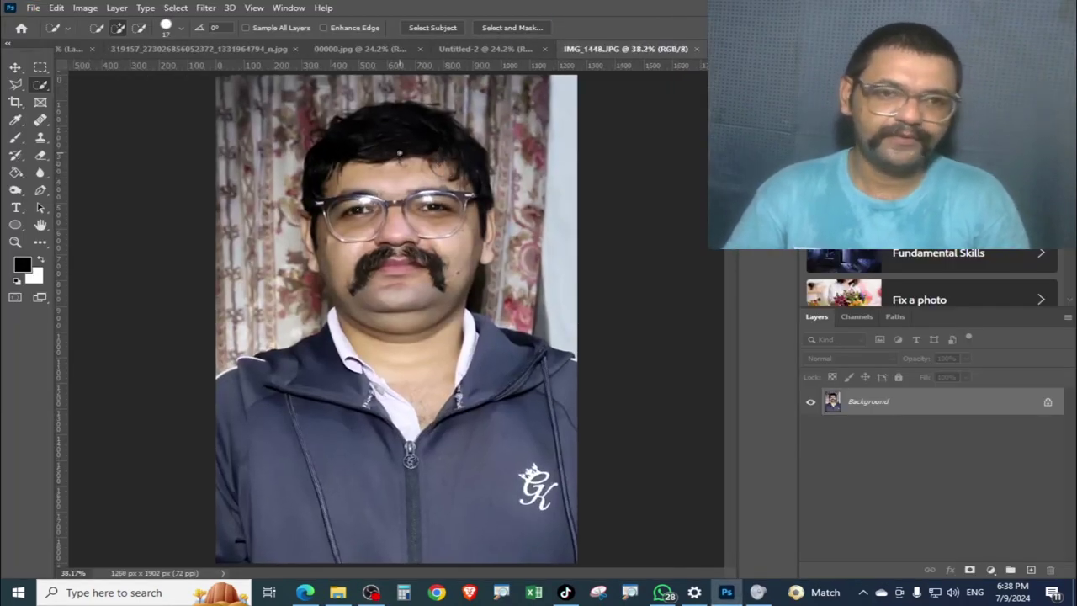
# Quick-select the man's head, jacket and ear, test a layer copy, then undo it.
pyautogui.moveTo(404, 211); pyautogui.dragTo(413, 366)
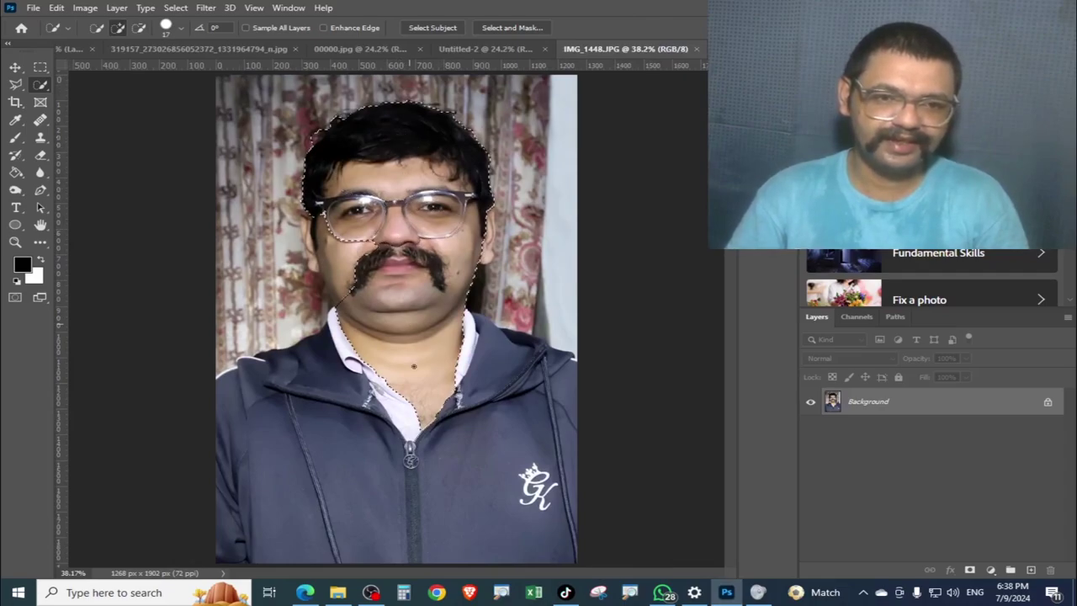
pyautogui.moveTo(413, 404)
pyautogui.mouseDown()
pyautogui.moveTo(538, 505)
pyautogui.moveTo(542, 496)
pyautogui.mouseUp()
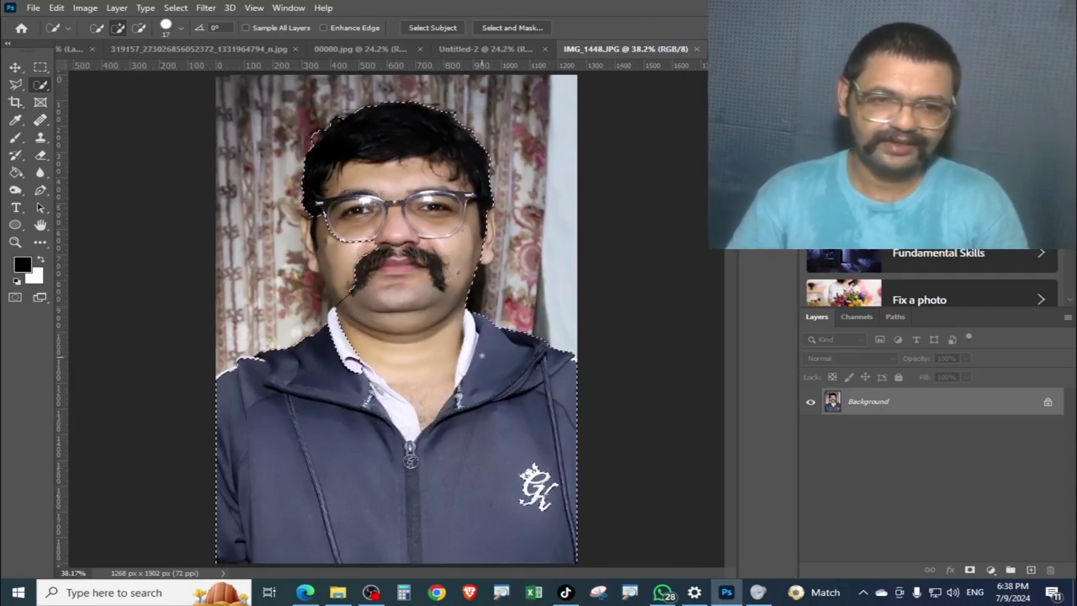
pyautogui.moveTo(344, 263); pyautogui.dragTo(315, 278)
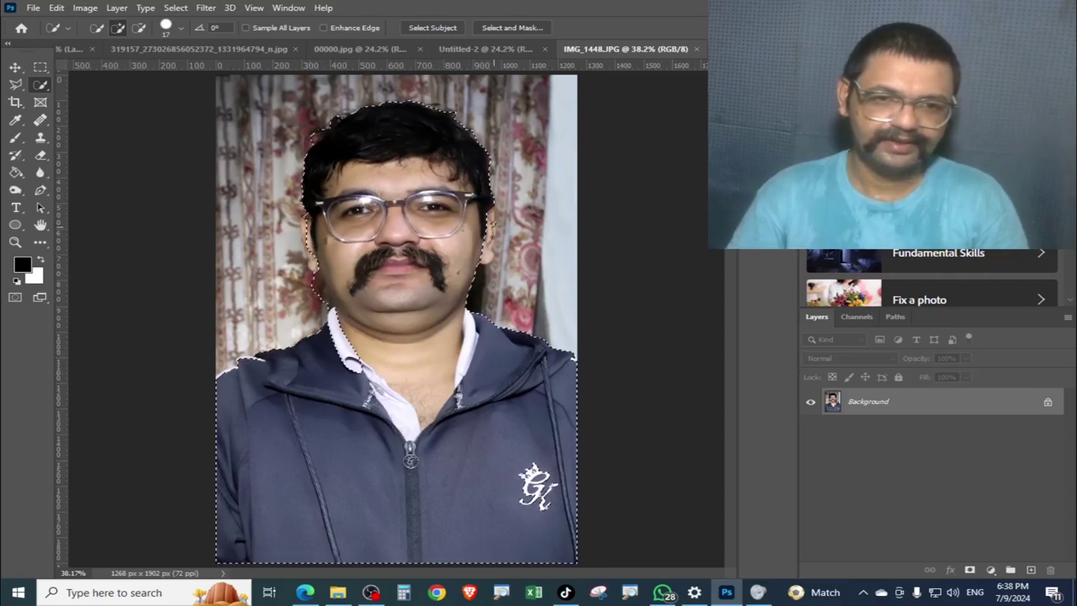
pyautogui.moveTo(485, 265)
pyautogui.mouseDown()
pyautogui.moveTo(503, 239)
pyautogui.moveTo(522, 92)
pyautogui.mouseUp()
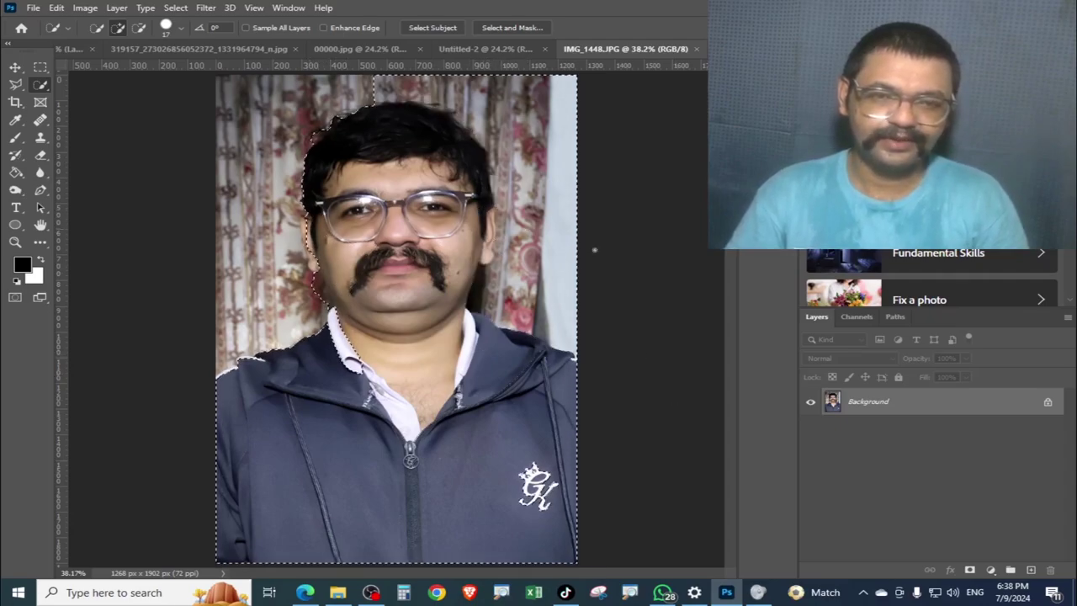
pyautogui.hotkey('ctrl', 'j')
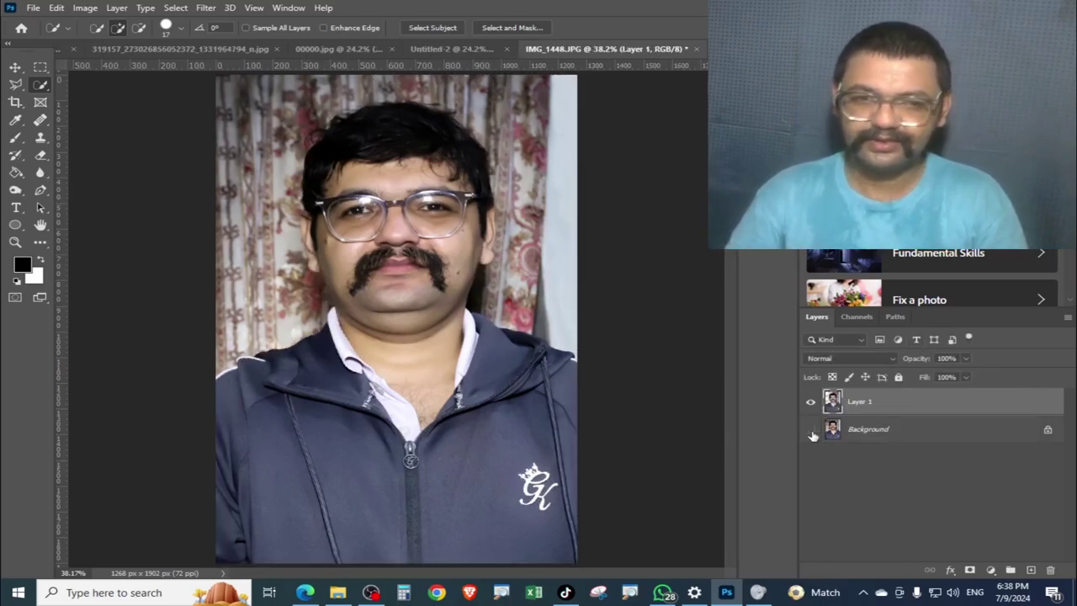
pyautogui.click(811, 430)
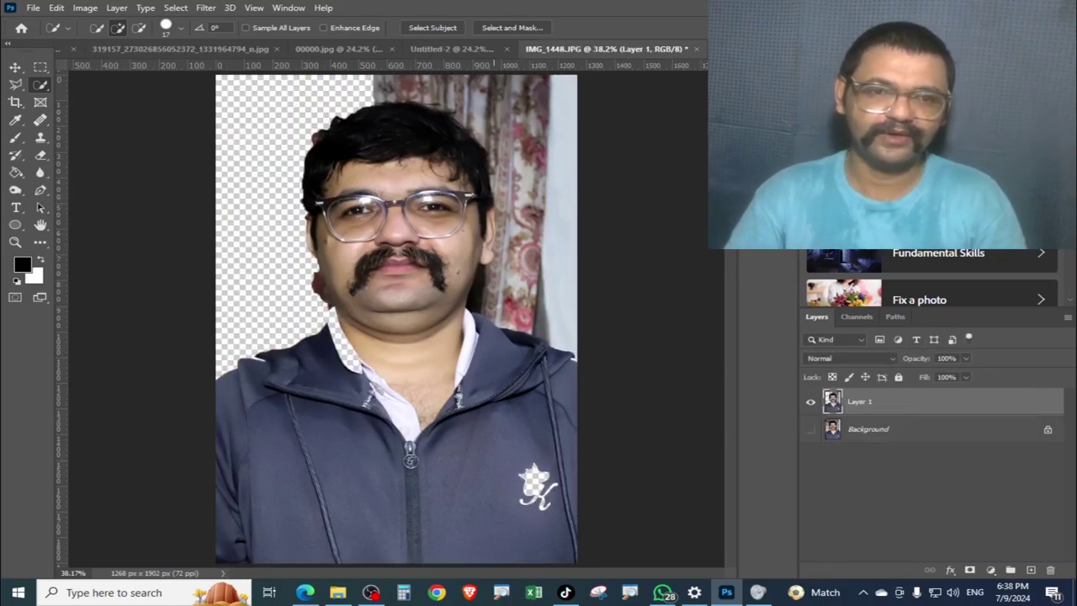
pyautogui.click(812, 429)
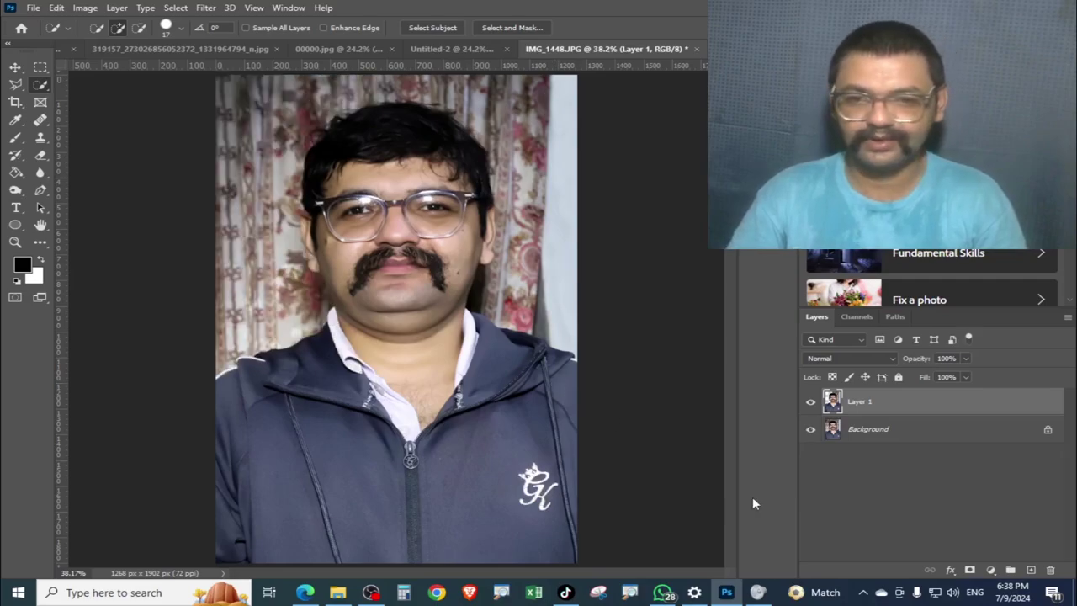
pyautogui.hotkey('ctrl', 'z')
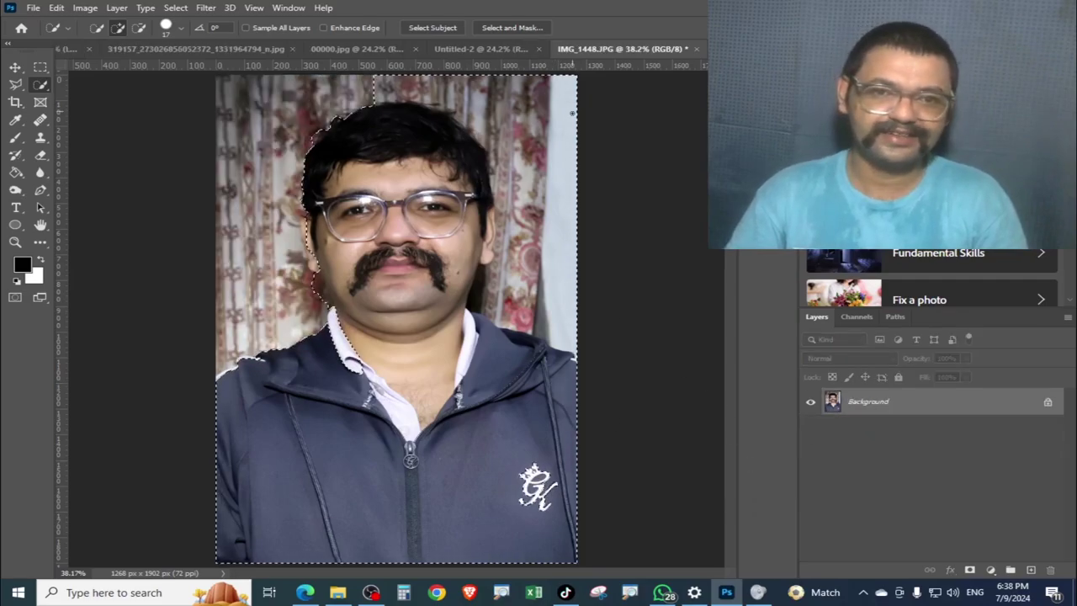
# Subtract the curtain beside his head, copy him to Layer 1, and hide the Background.
pyautogui.press('alt')
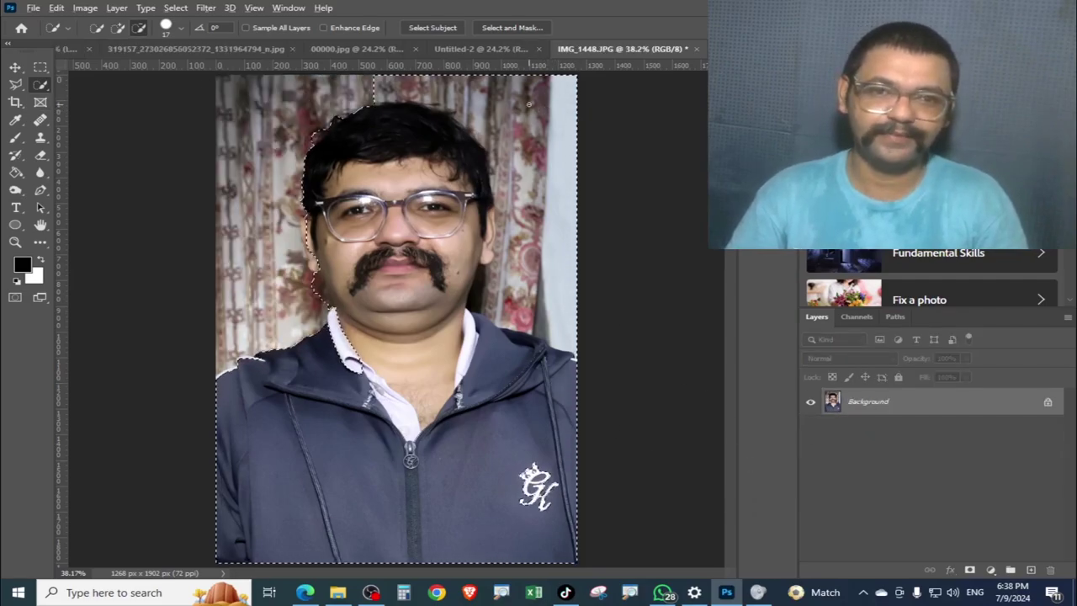
pyautogui.moveTo(528, 104); pyautogui.dragTo(550, 143)
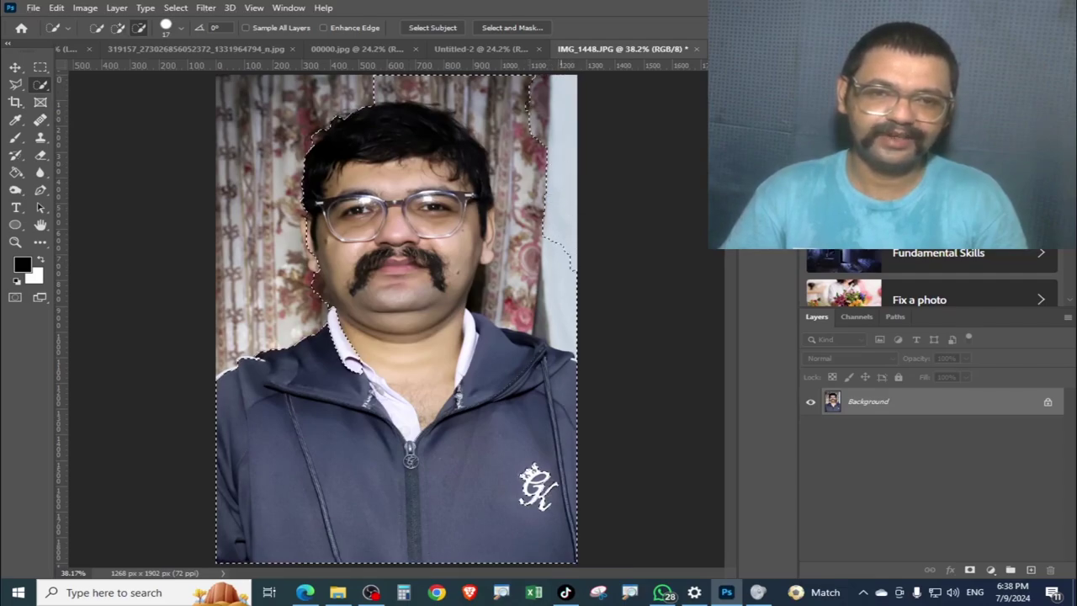
pyautogui.moveTo(520, 139)
pyautogui.mouseDown()
pyautogui.moveTo(476, 105)
pyautogui.moveTo(419, 88)
pyautogui.mouseUp()
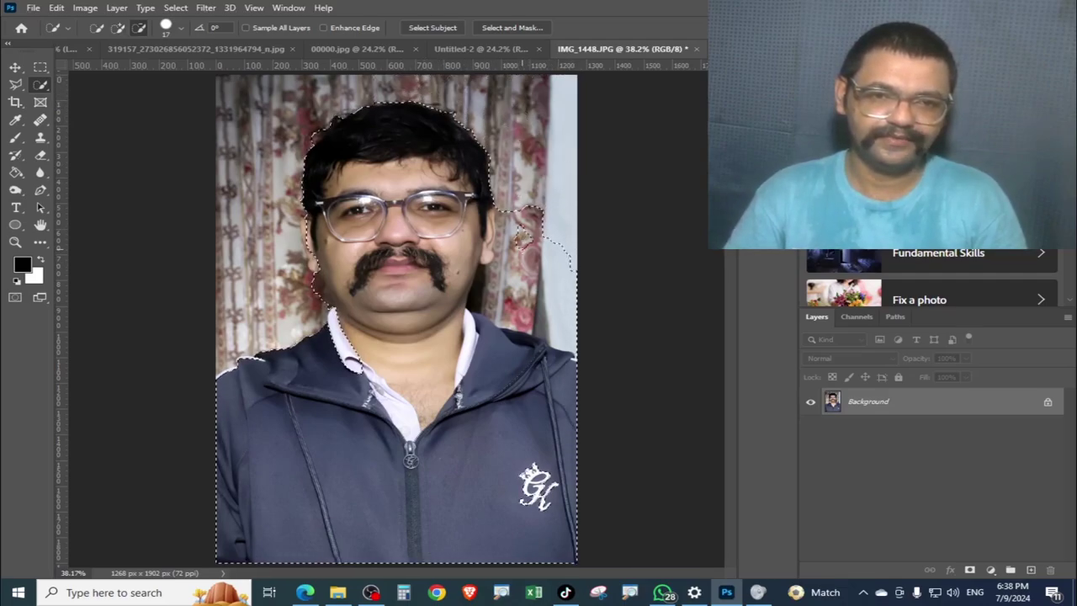
pyautogui.moveTo(532, 248); pyautogui.dragTo(512, 234)
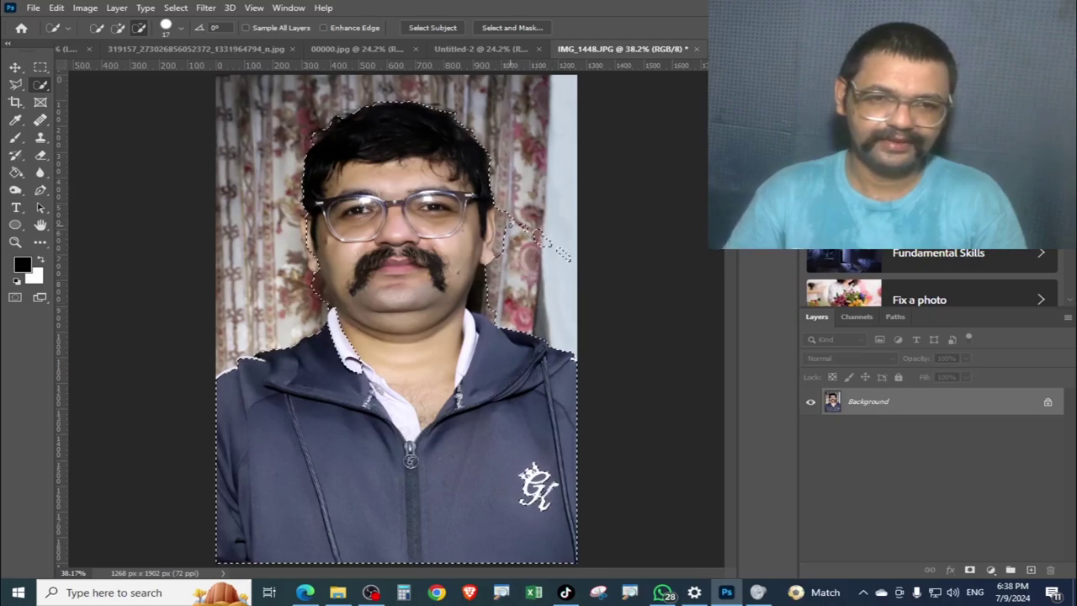
pyautogui.moveTo(556, 251); pyautogui.dragTo(577, 264)
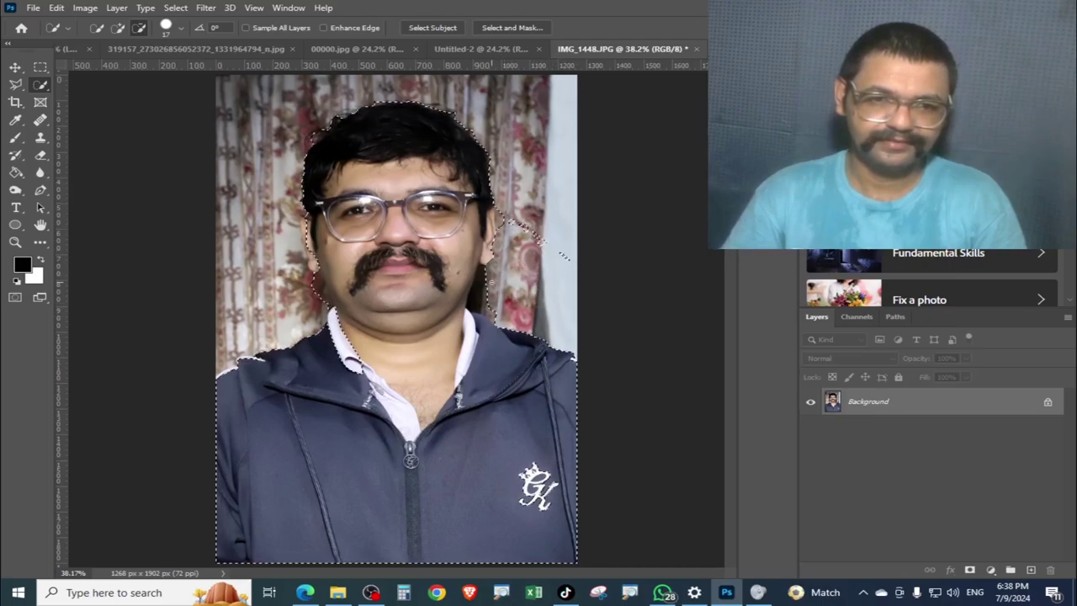
pyautogui.hotkey('ctrl', 'z')
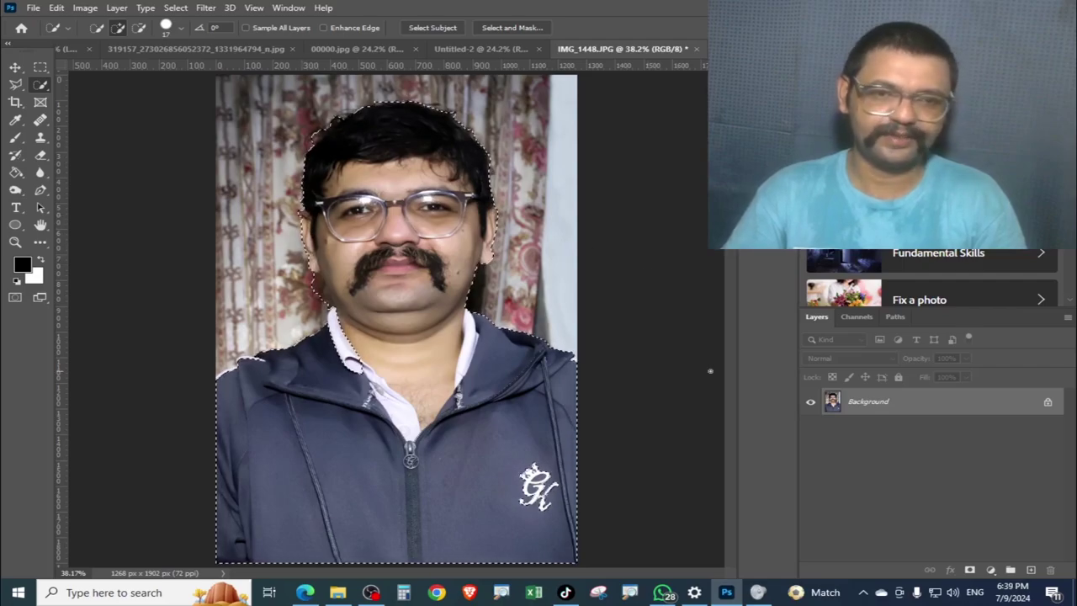
pyautogui.hotkey('ctrl', 'j')
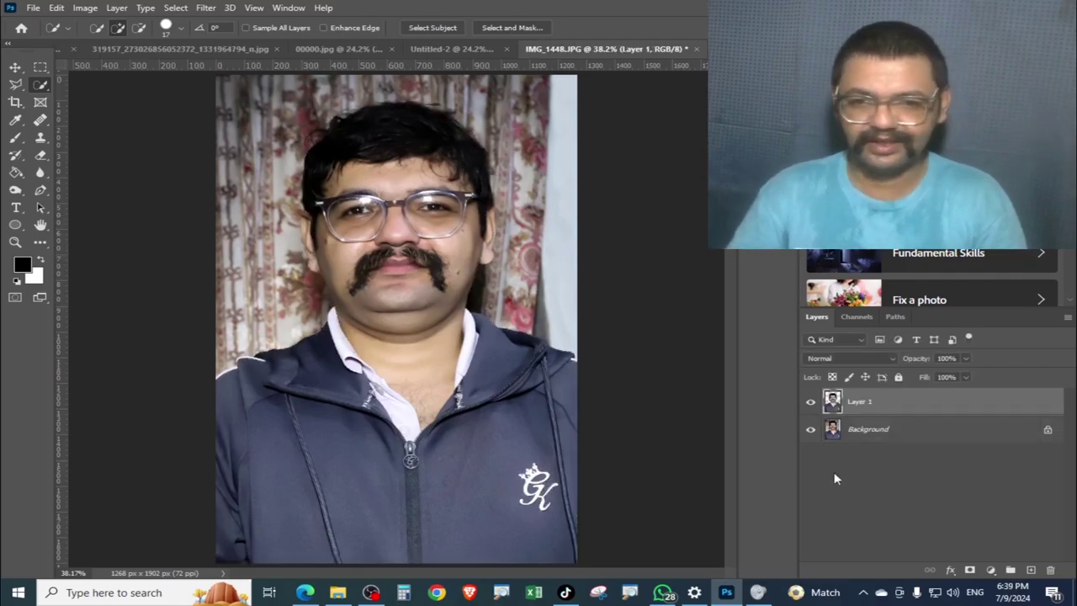
pyautogui.click(811, 430)
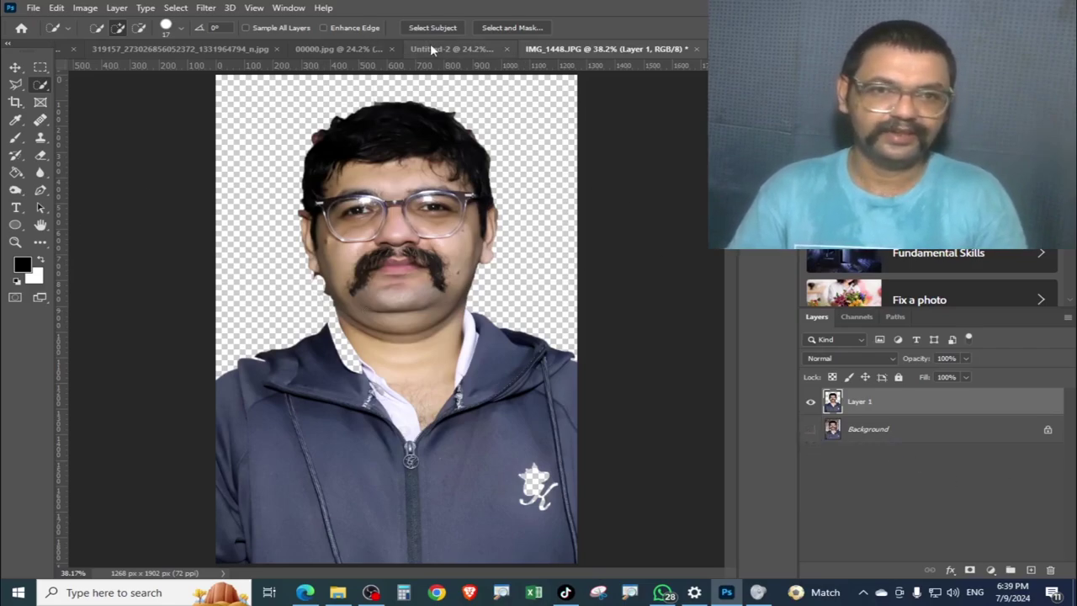
# Switch to the building icon document and test-select its white bars, then deselect.
pyautogui.click(450, 49)
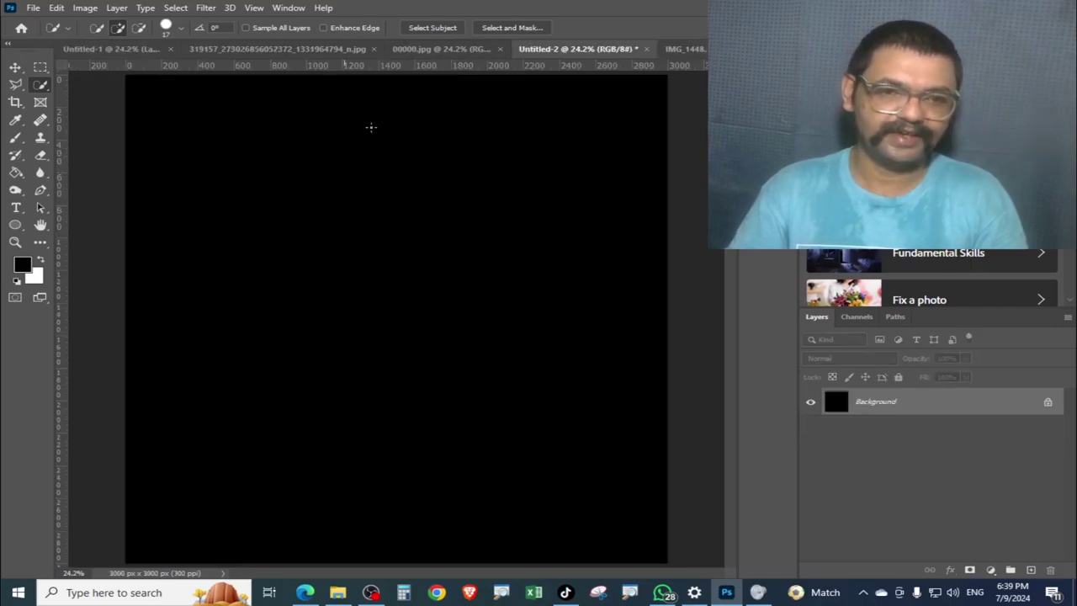
pyautogui.click(343, 49)
pyautogui.rightClick(40, 86)
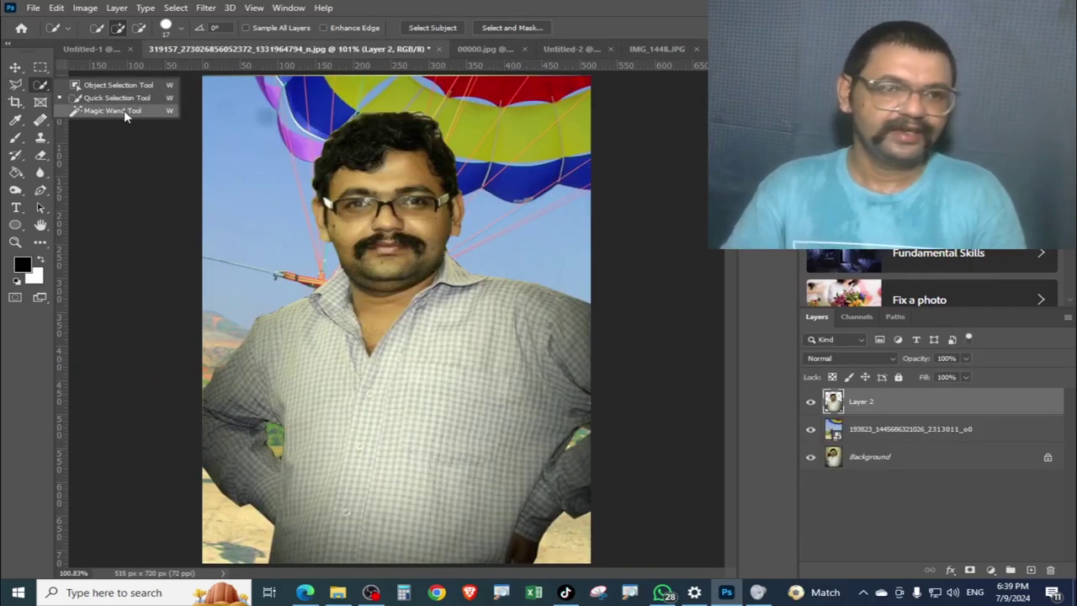
pyautogui.click(106, 49)
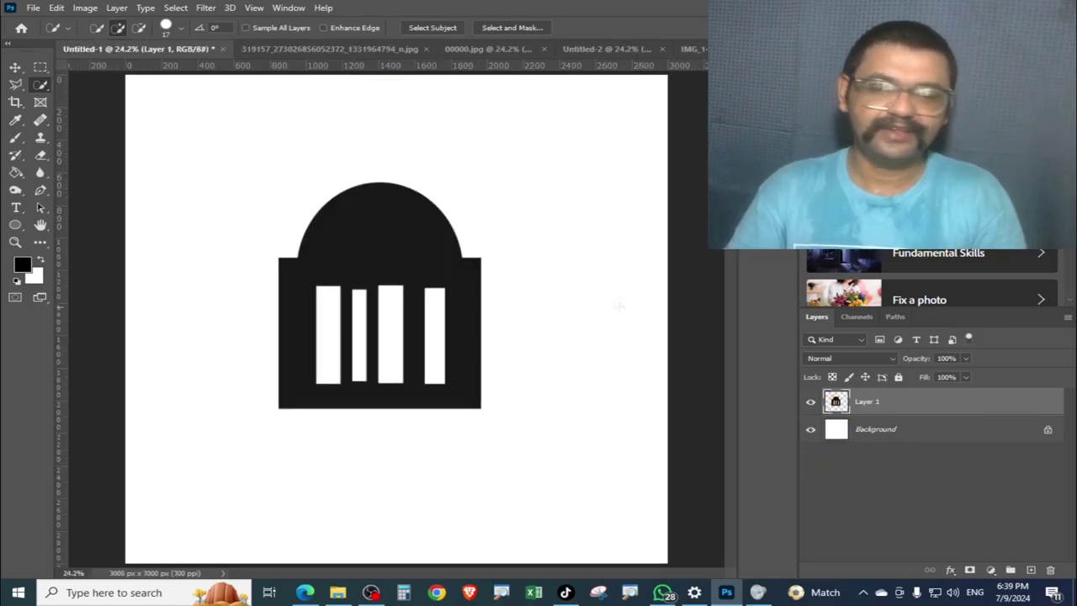
pyautogui.click(860, 435)
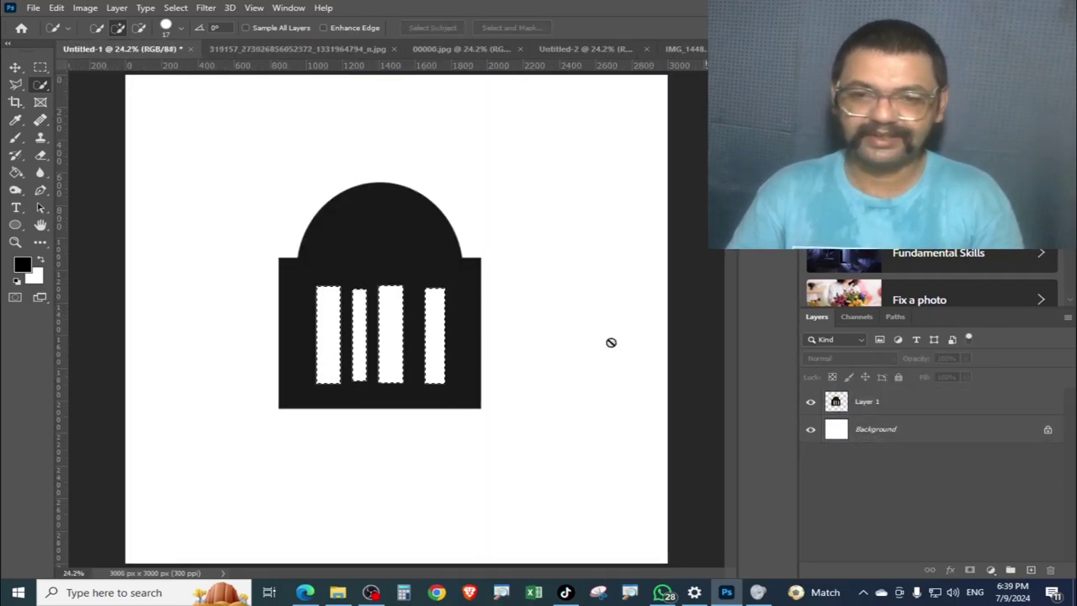
pyautogui.hotkey('ctrl', 'd')
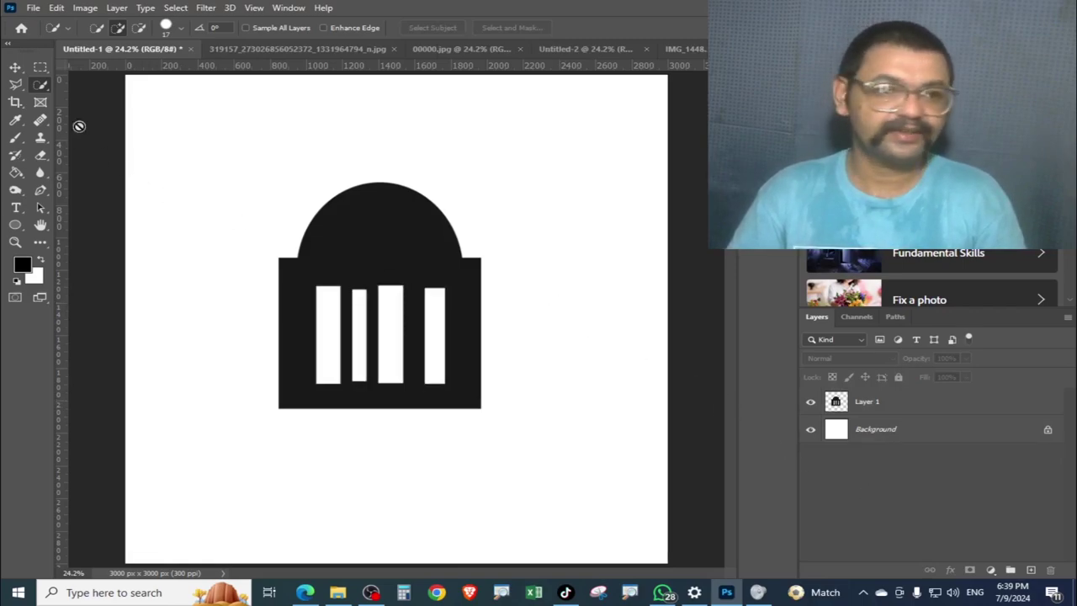
# Magic Wand the black building shape on Layer 1, then bring up the parasailing photo.
pyautogui.rightClick(40, 87)
pyautogui.click(105, 108)
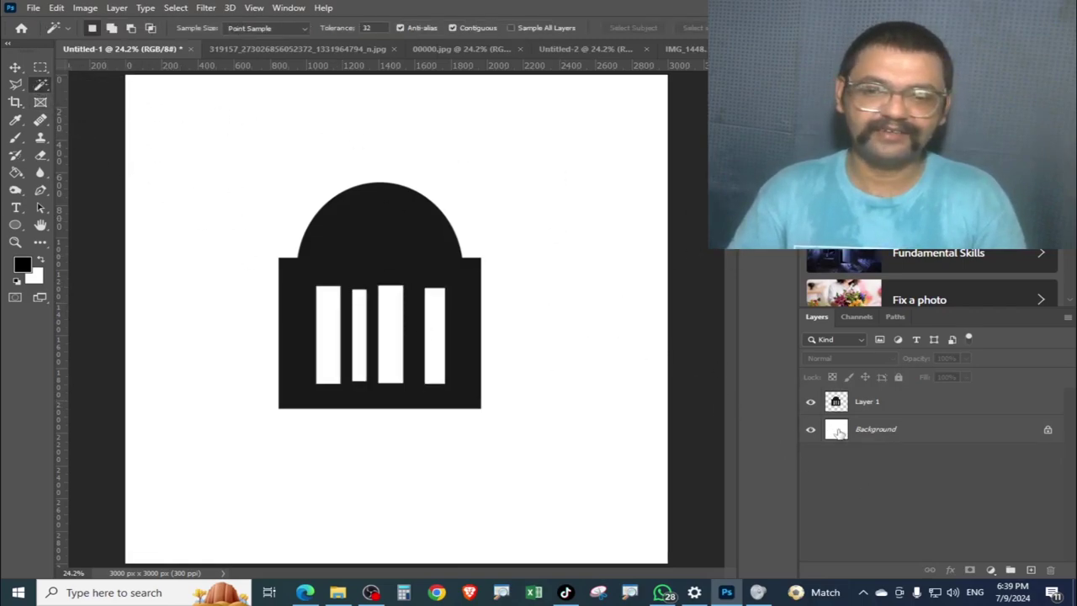
pyautogui.click(838, 433)
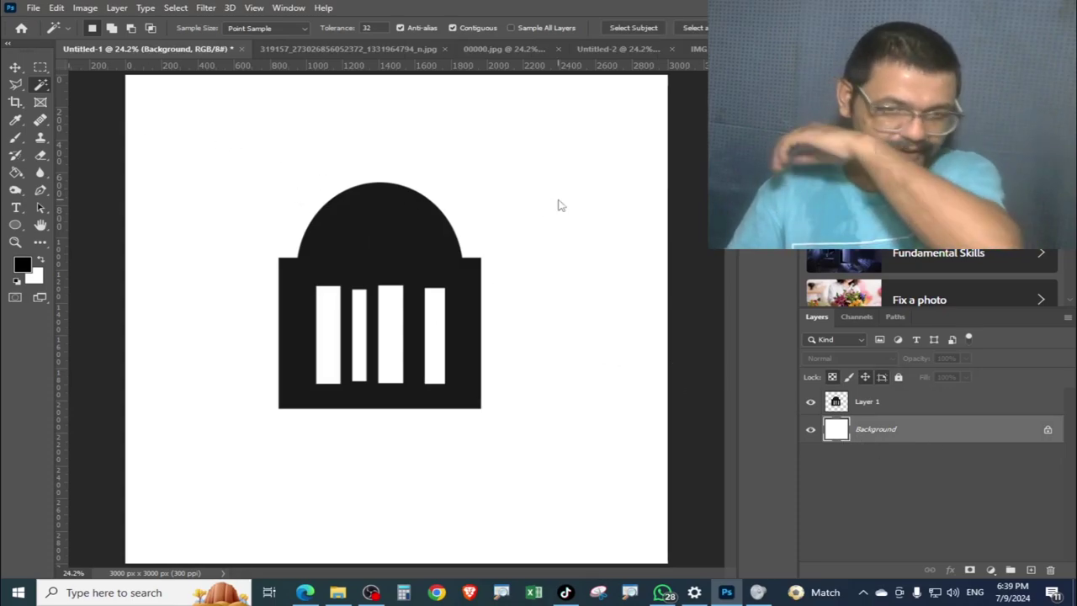
pyautogui.click(511, 226)
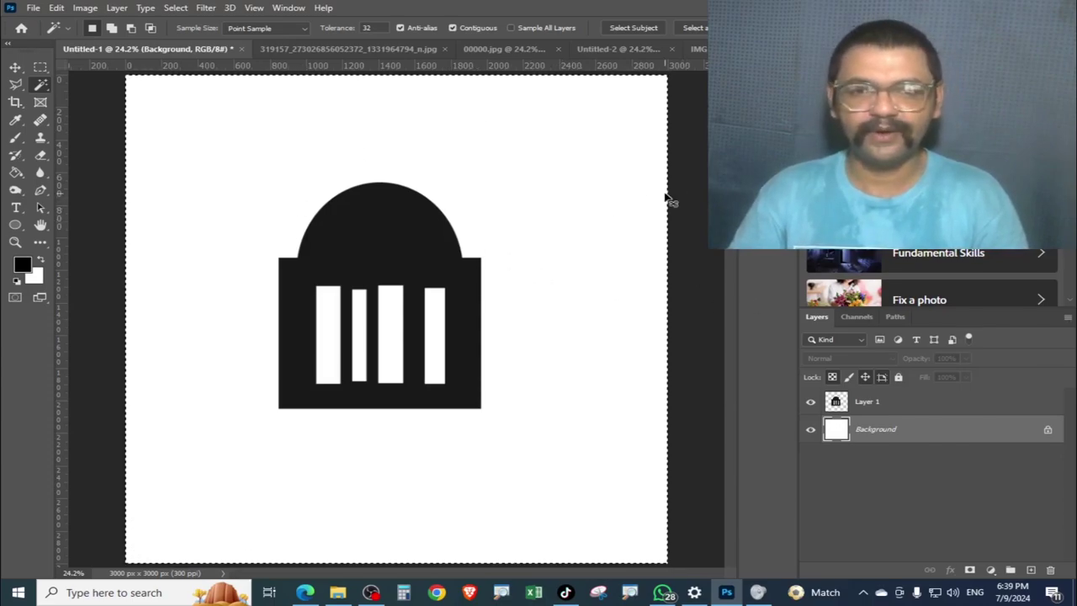
pyautogui.hotkey('ctrl', 'd')
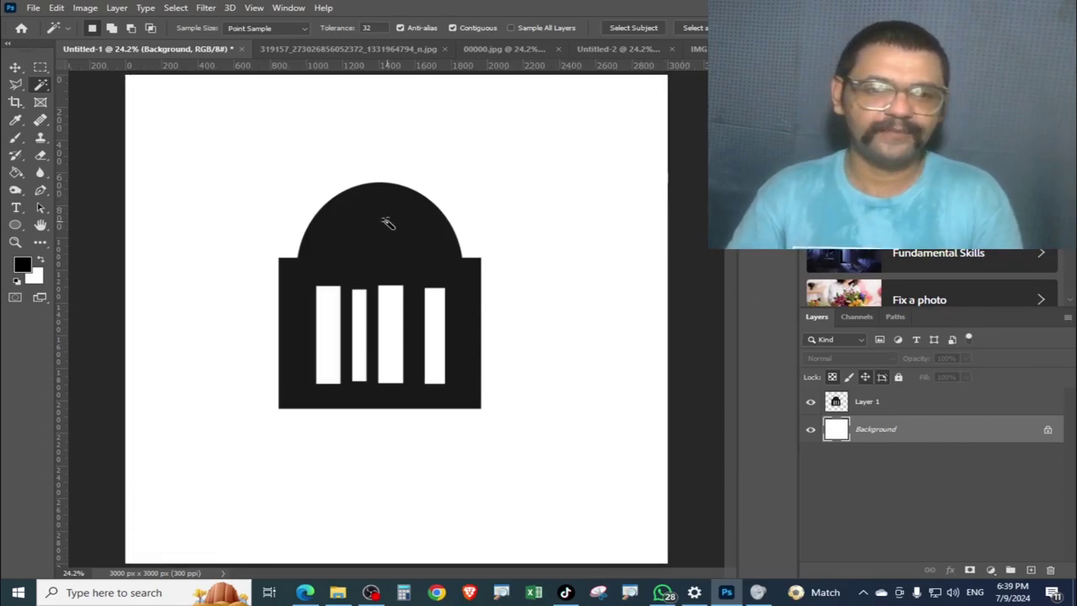
pyautogui.click(389, 226)
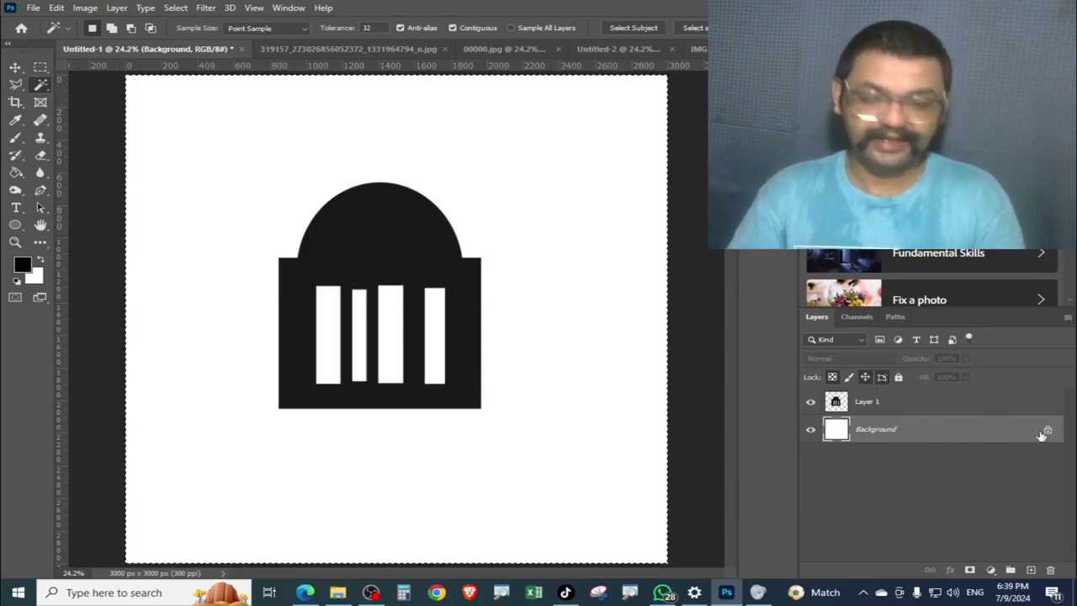
pyautogui.click(882, 403)
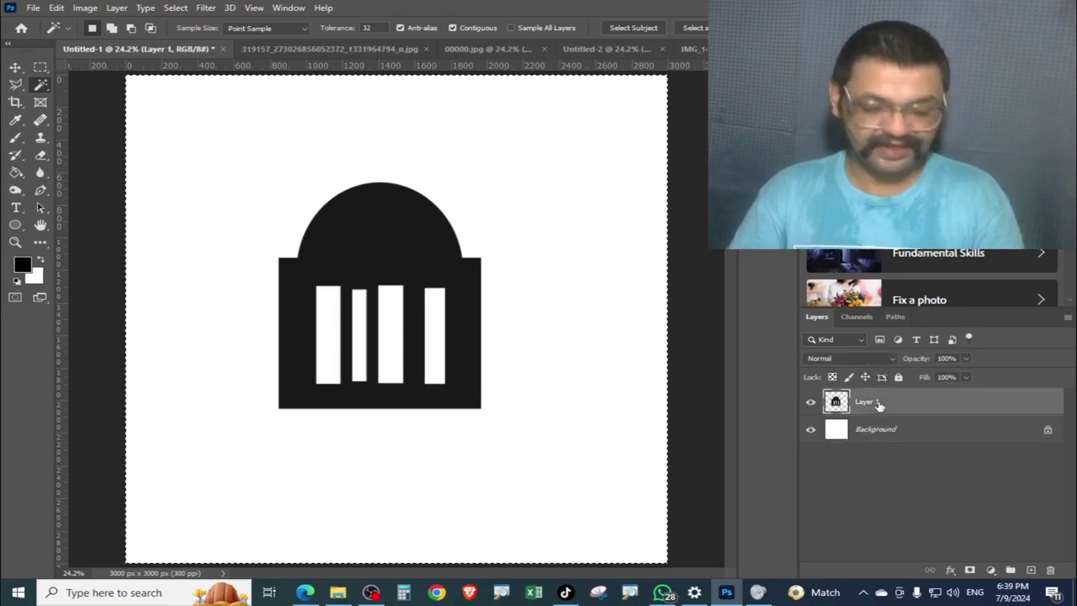
pyautogui.click(404, 236)
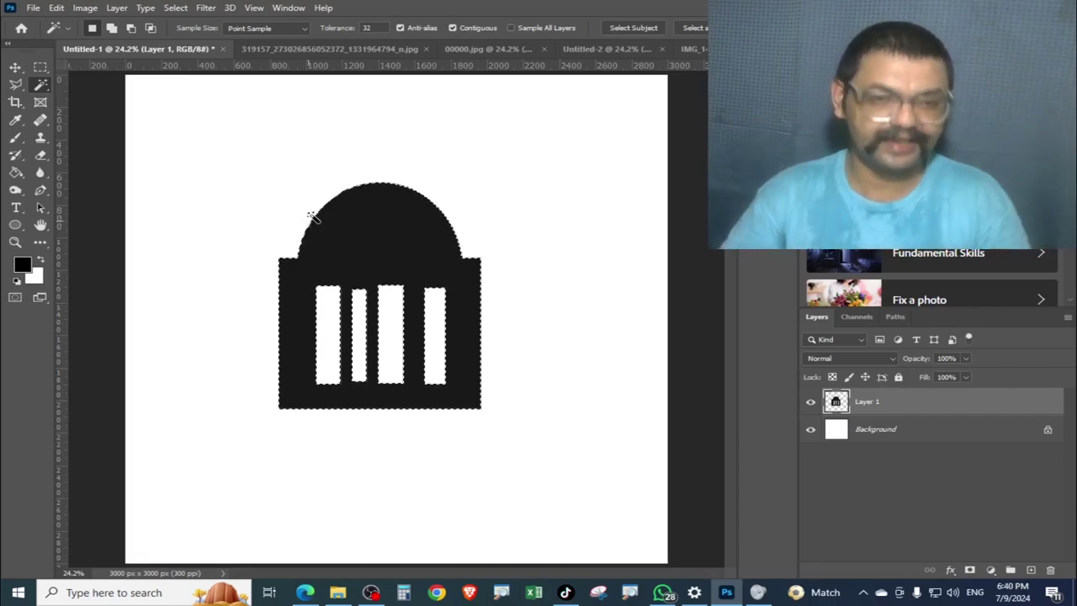
pyautogui.click(322, 50)
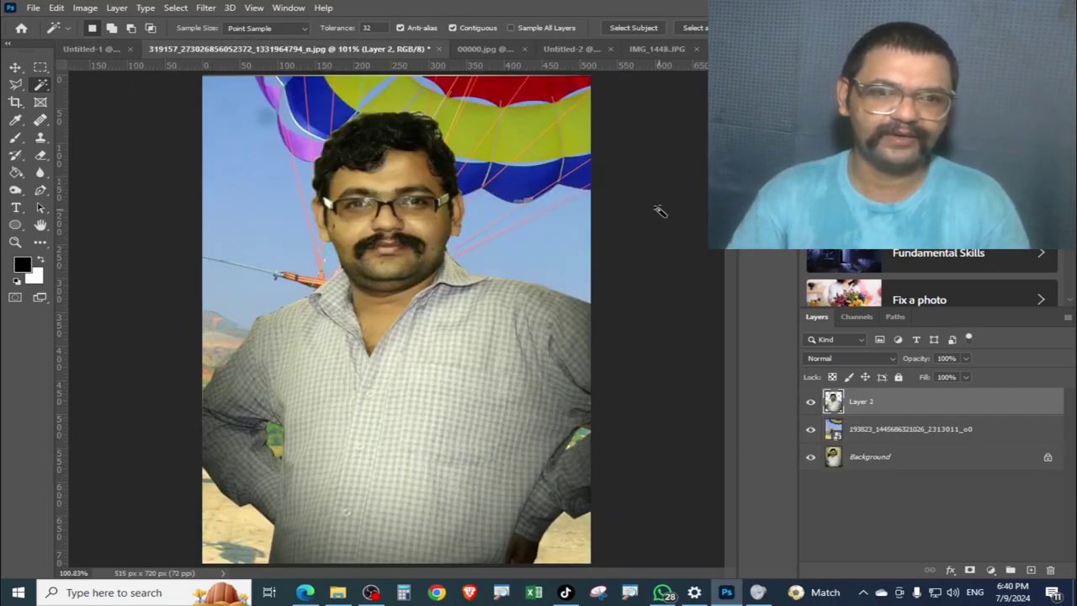
# On 00000.jpg, deselect, test copying the white-area selection to a layer, then undo back.
pyautogui.click(483, 49)
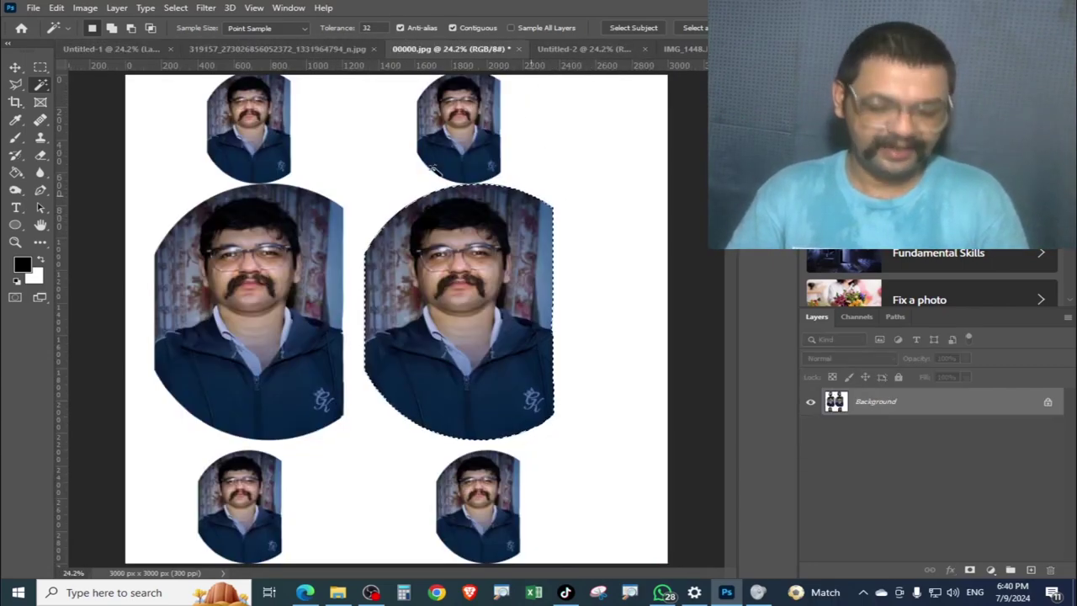
pyautogui.hotkey('ctrl', 'd')
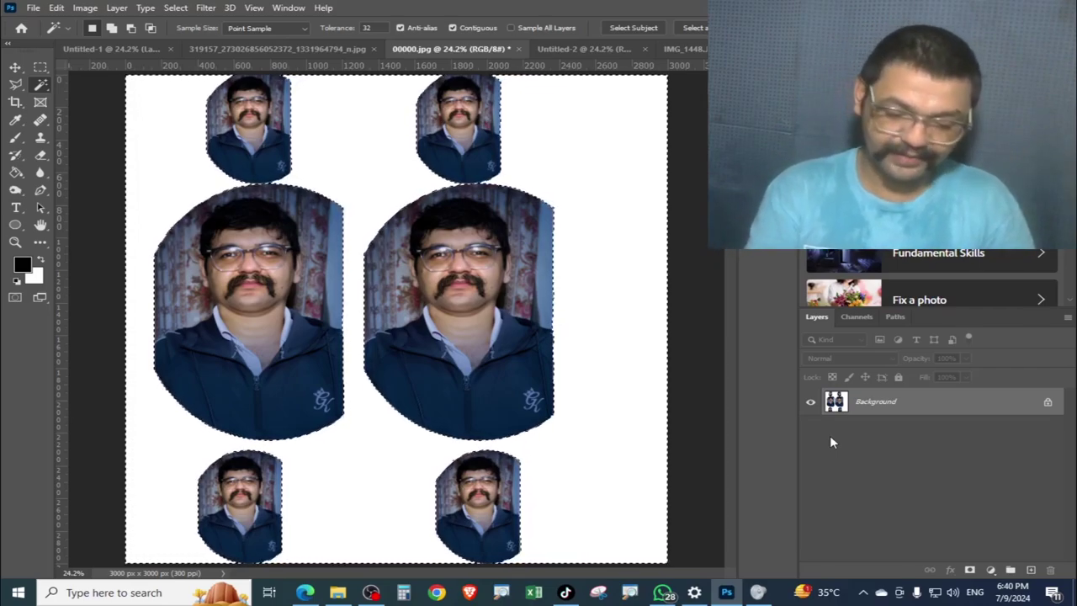
pyautogui.hotkey('ctrl', 'j')
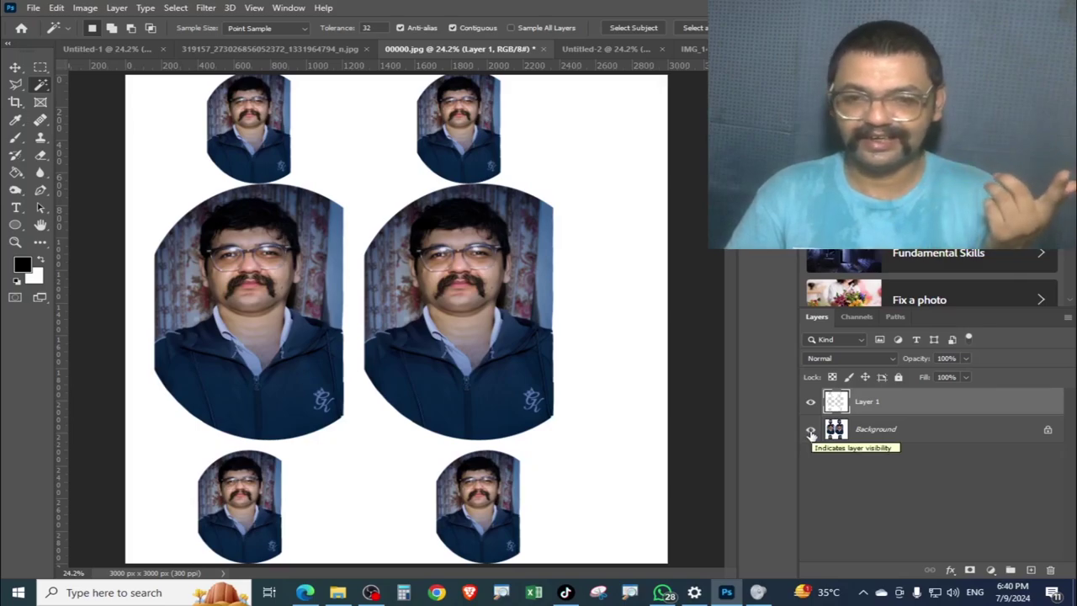
pyautogui.click(811, 431)
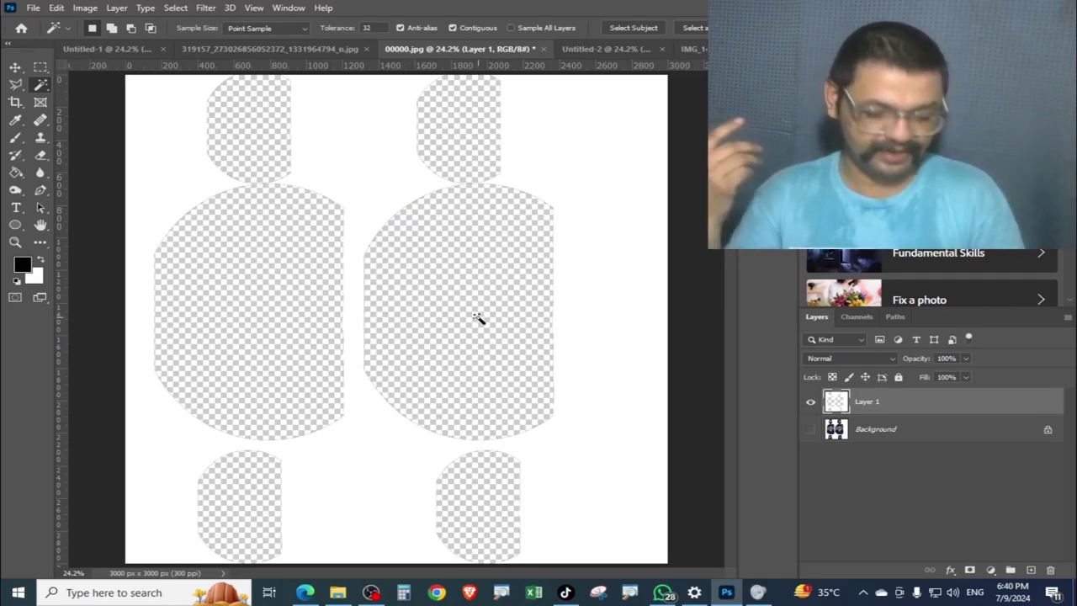
pyautogui.hotkey('ctrl', 'z')
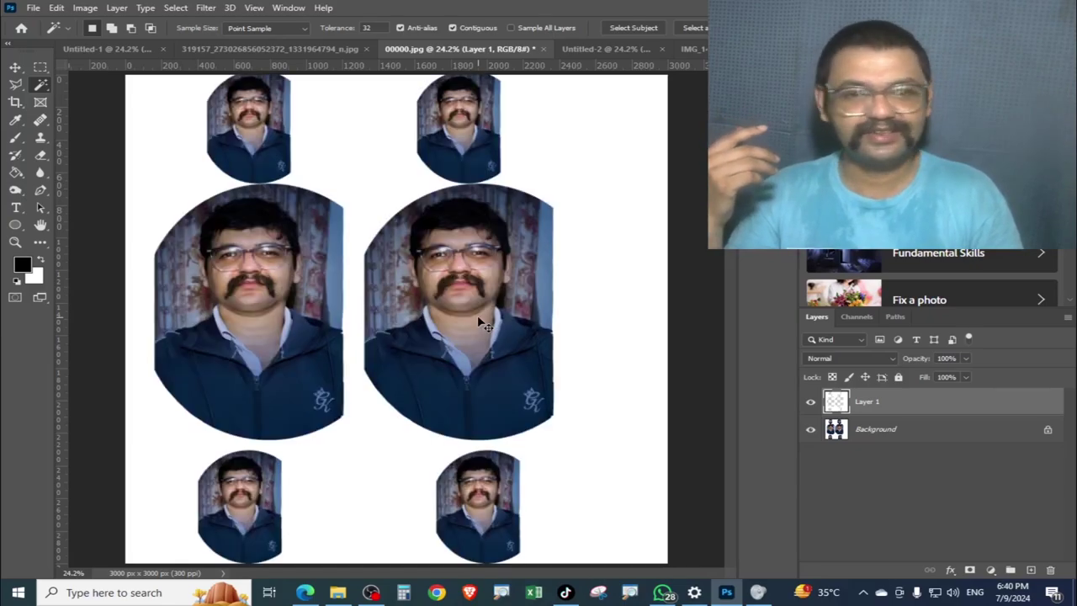
pyautogui.hotkey('ctrl', 'z')
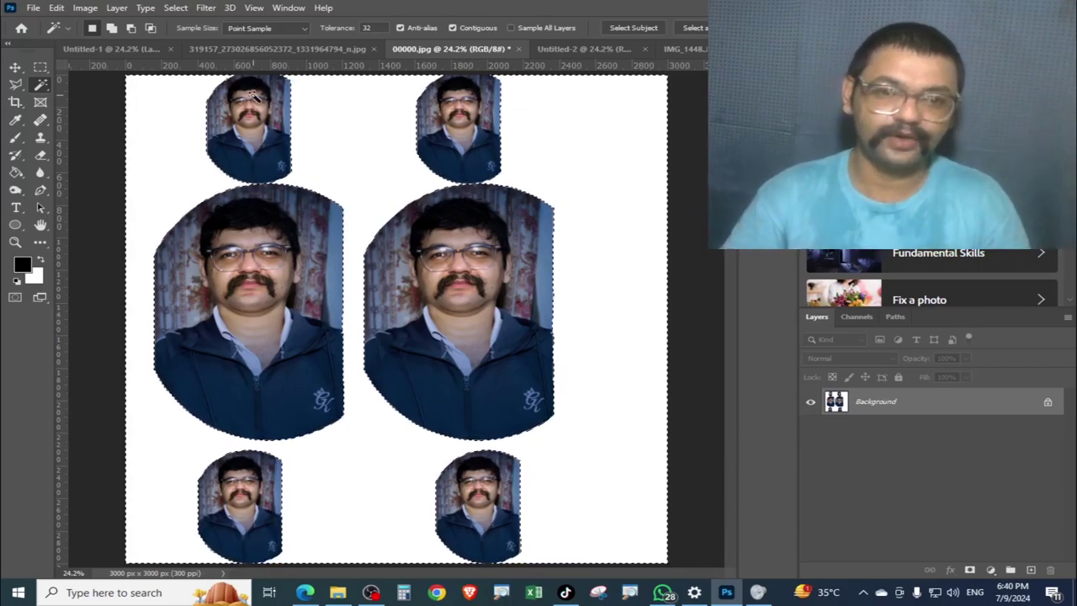
# Invert the selection to the oval portraits, copy them to Layer 1, and hide the Background.
pyautogui.rightClick(267, 132)
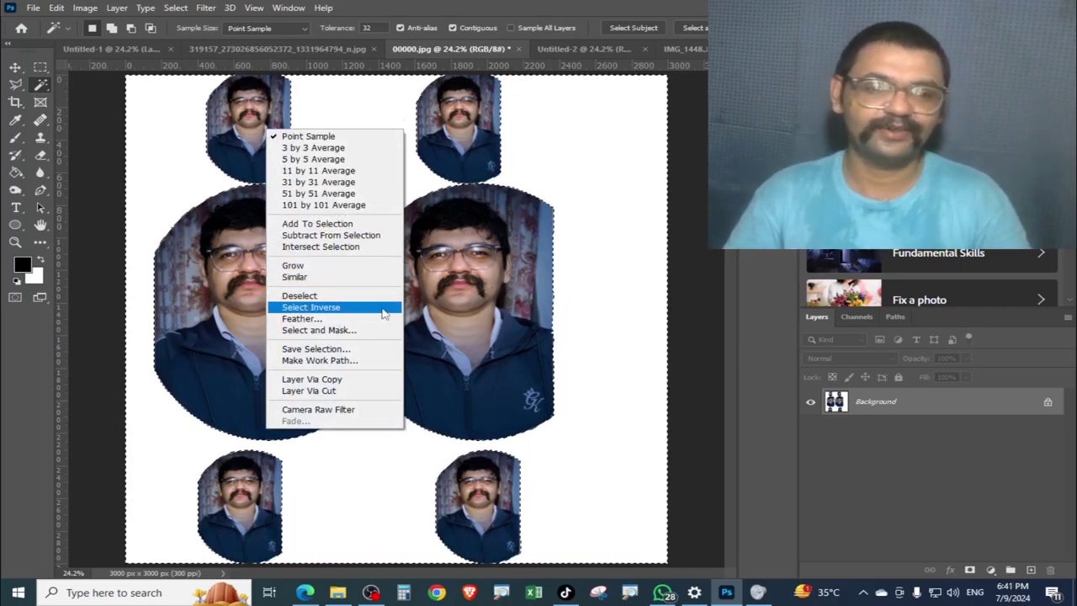
pyautogui.click(706, 306)
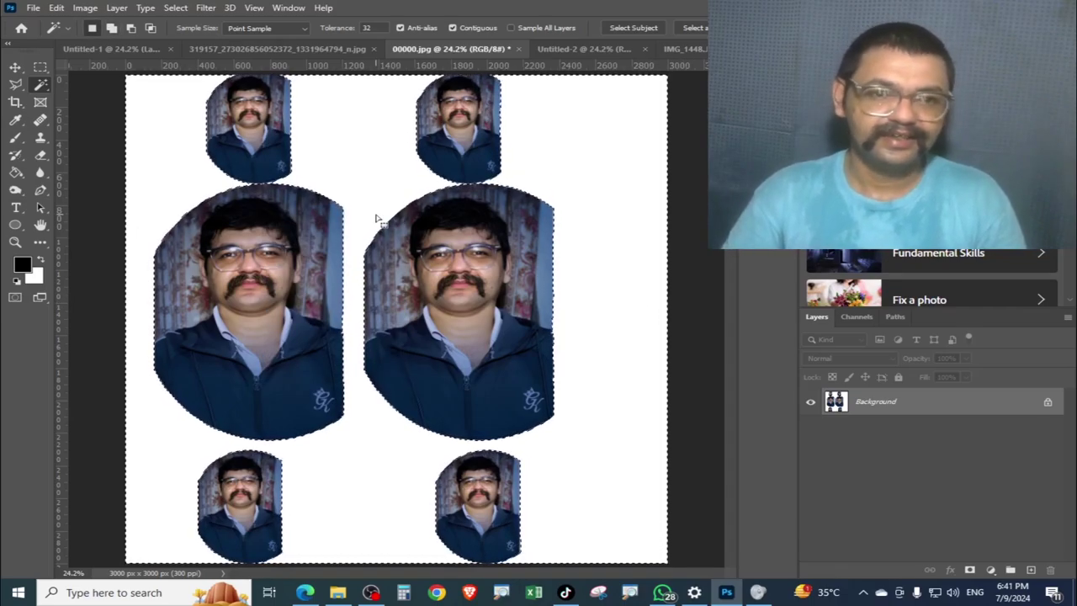
pyautogui.rightClick(539, 244)
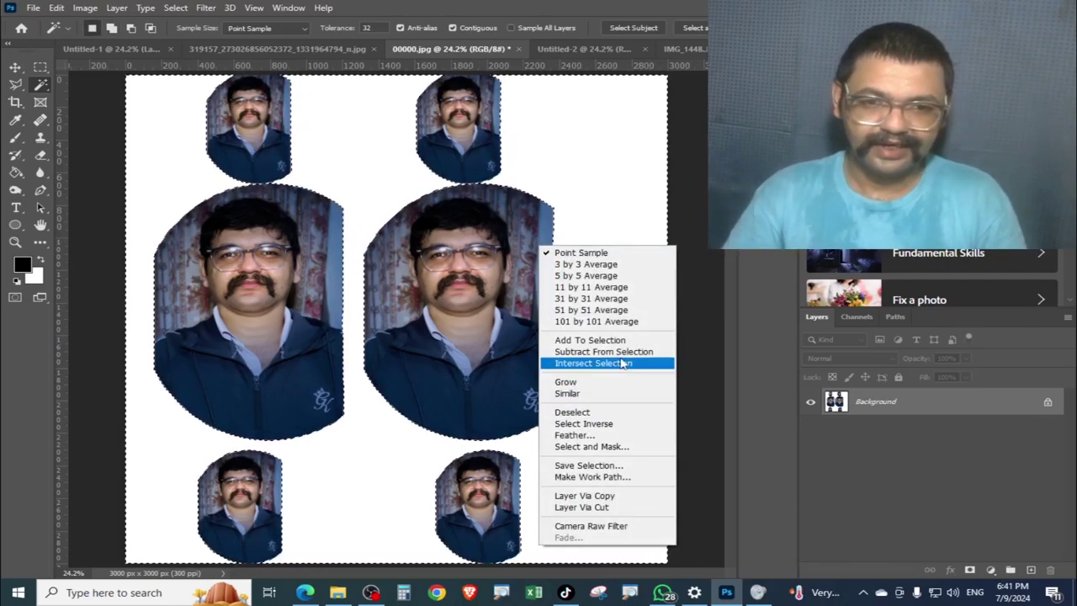
pyautogui.click(609, 424)
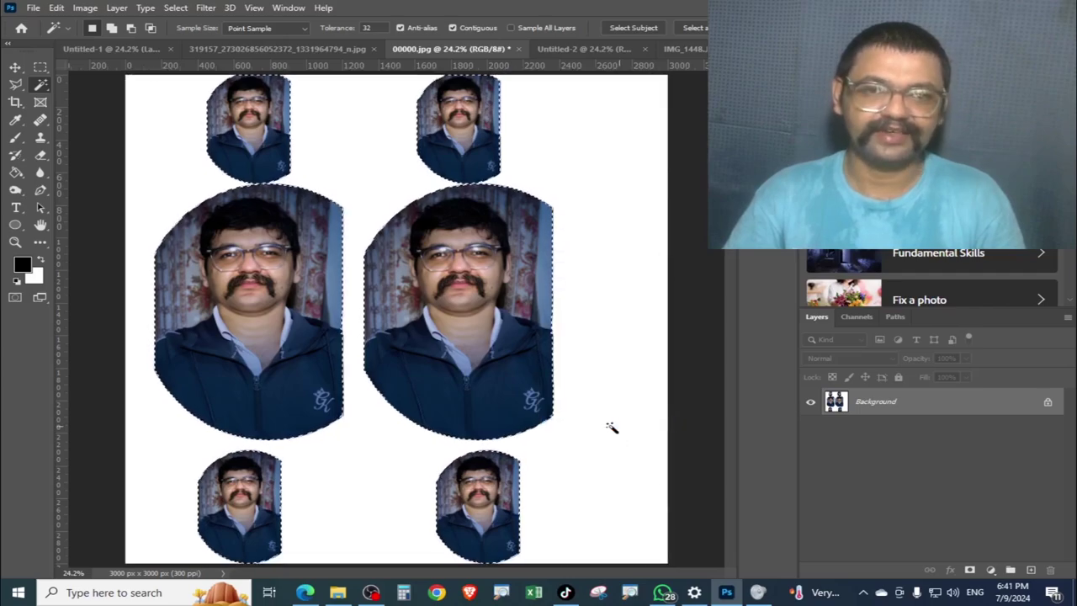
pyautogui.hotkey('ctrl', 'j')
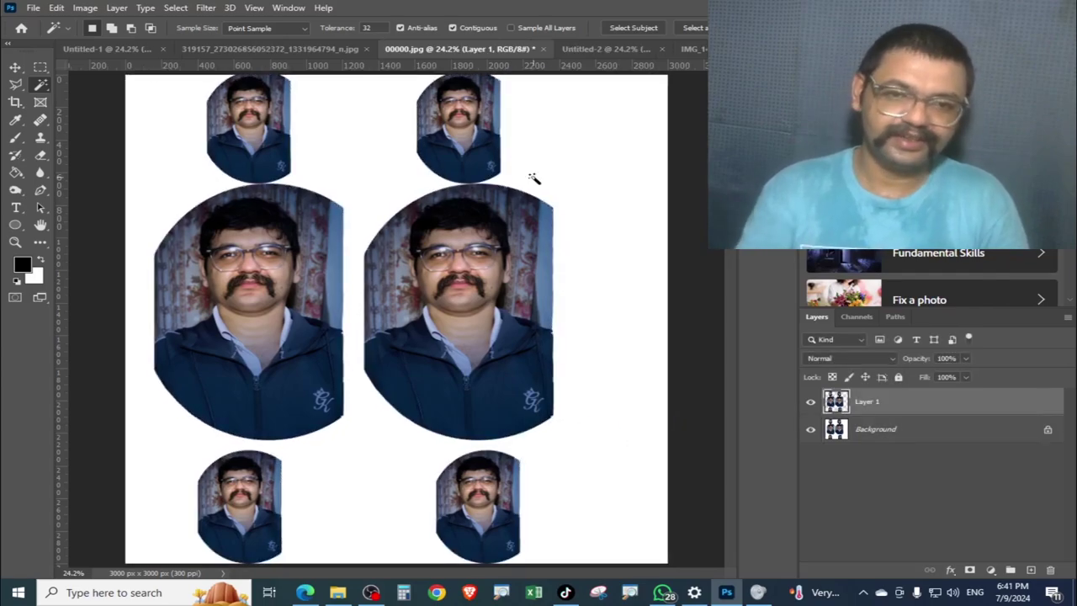
pyautogui.click(810, 430)
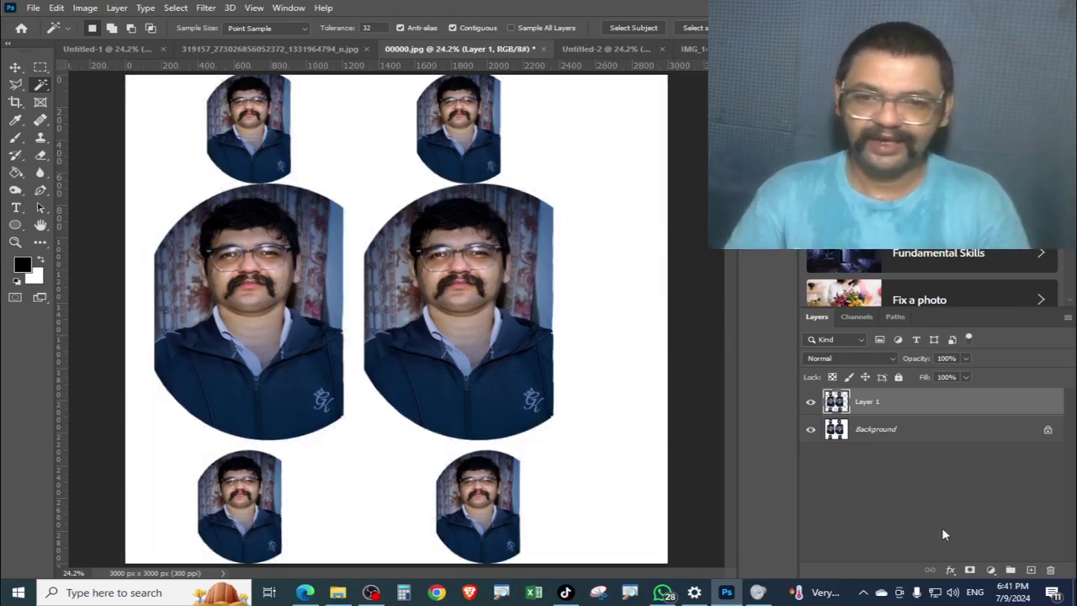
# Merge all of the parasailing photo's layers into a single Background layer.
pyautogui.click(351, 51)
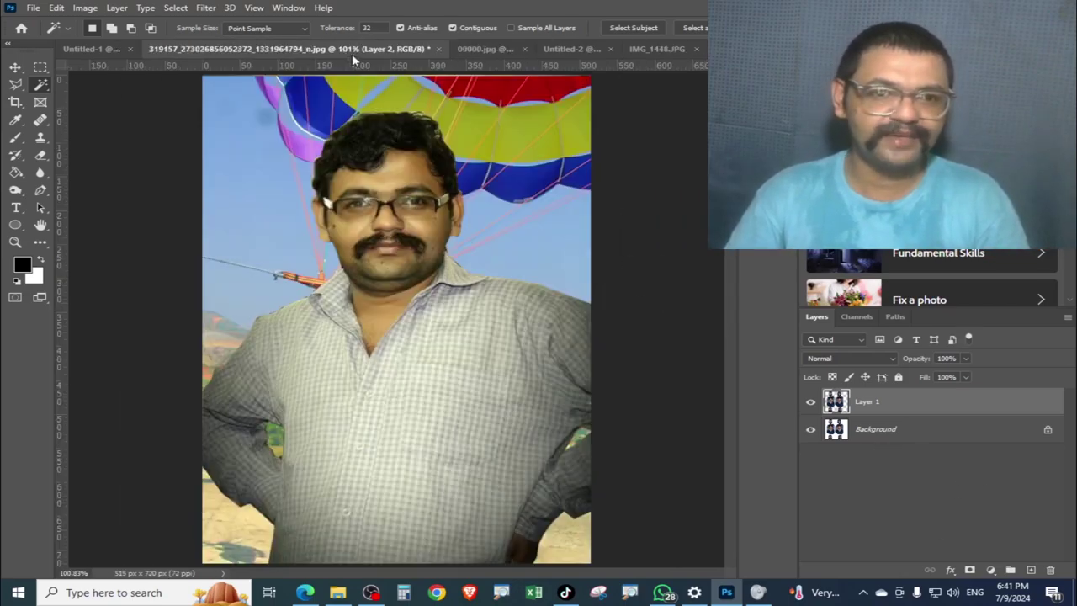
pyautogui.keyDown('shift'); pyautogui.click(884, 463); pyautogui.keyUp('shift')
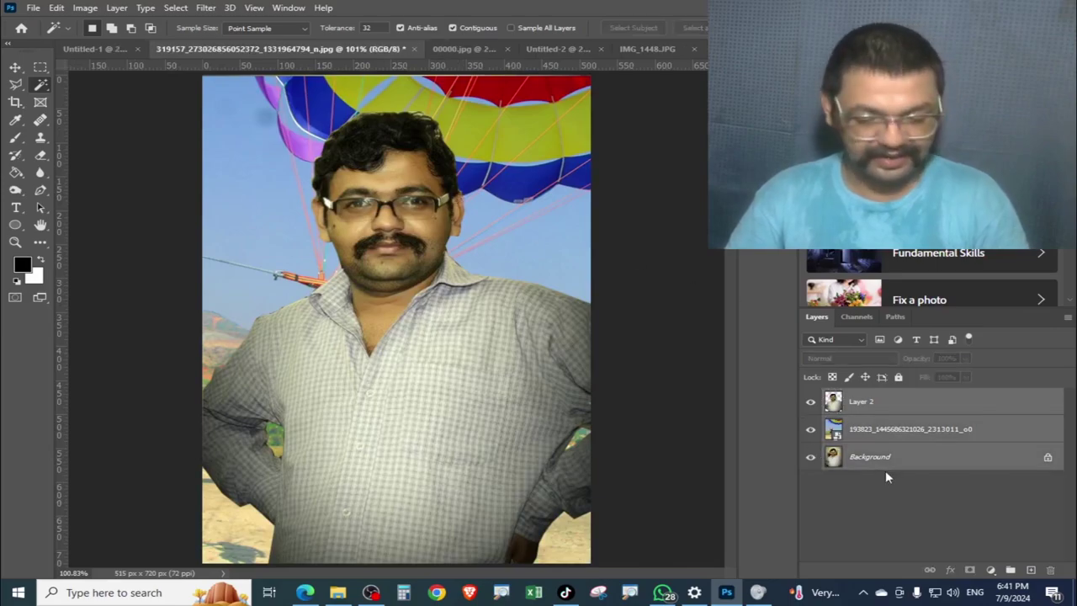
pyautogui.hotkey('ctrl', 'e')
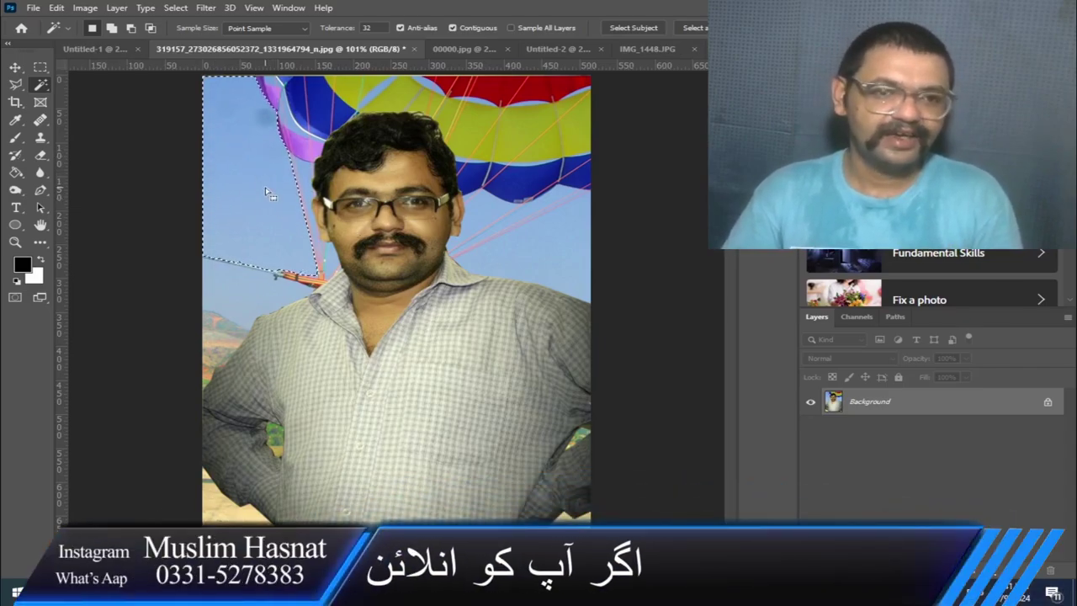
# Select the sky and similar colours plus the green patch, copy the man to Layer 1, and hide Background.
pyautogui.rightClick(266, 193)
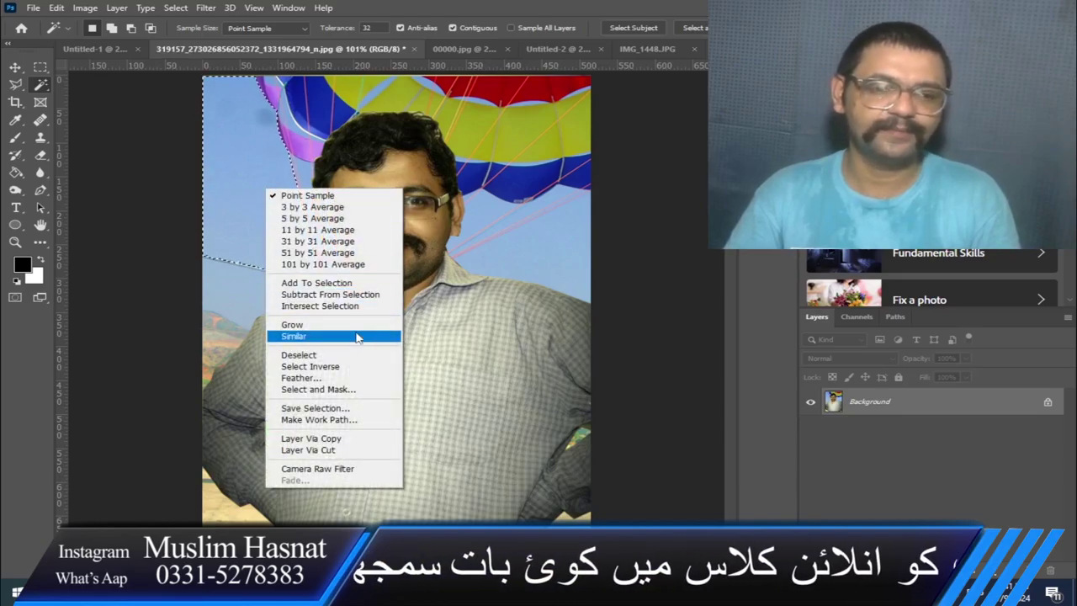
pyautogui.click(357, 337)
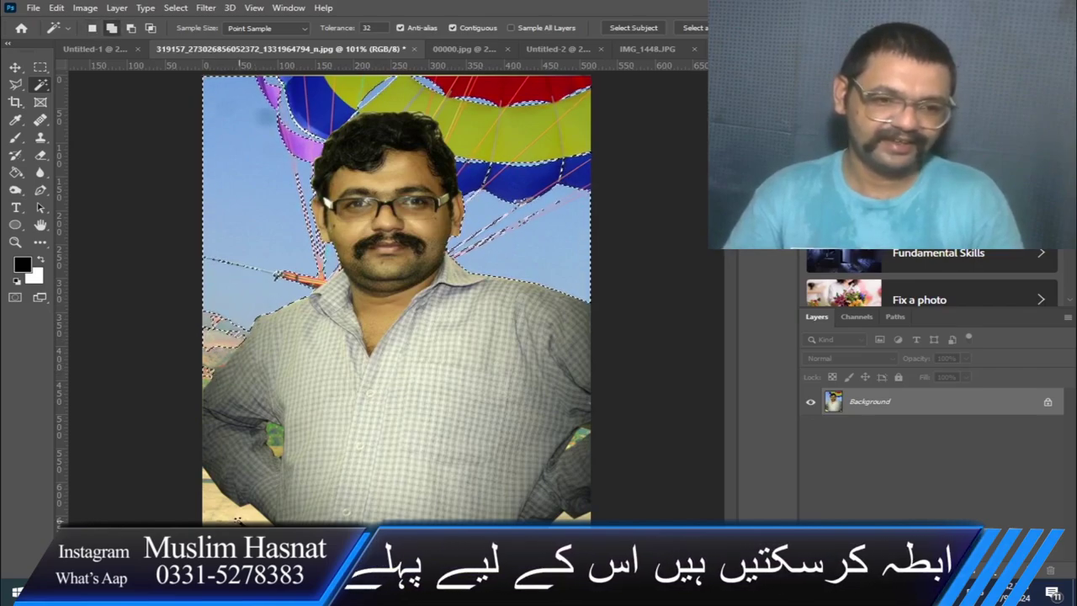
pyautogui.keyDown('shift'); pyautogui.click(278, 441); pyautogui.keyUp('shift')
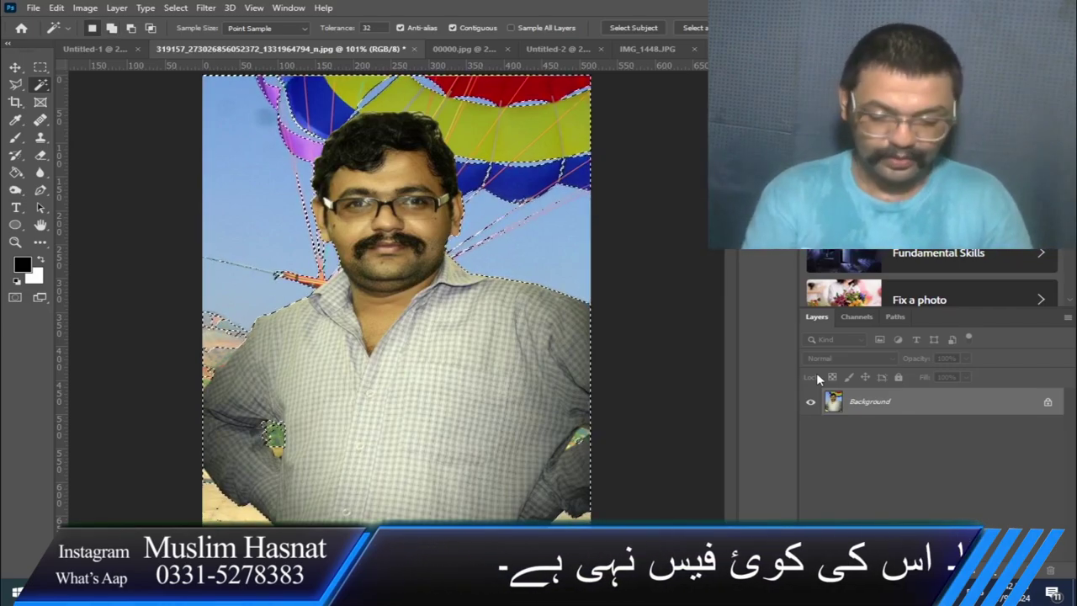
pyautogui.hotkey('ctrl', 'j')
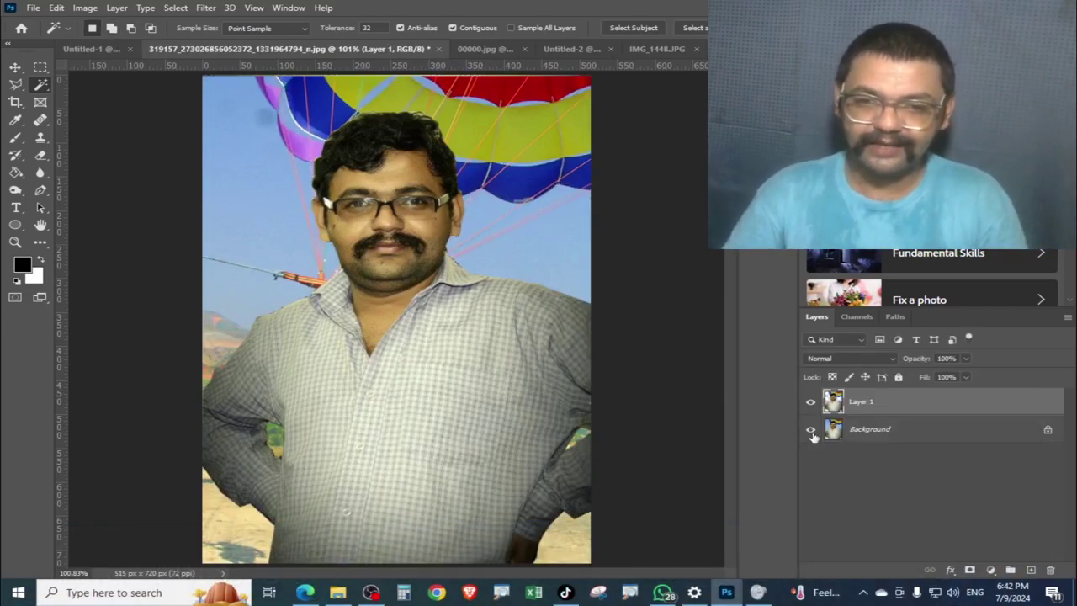
pyautogui.click(811, 431)
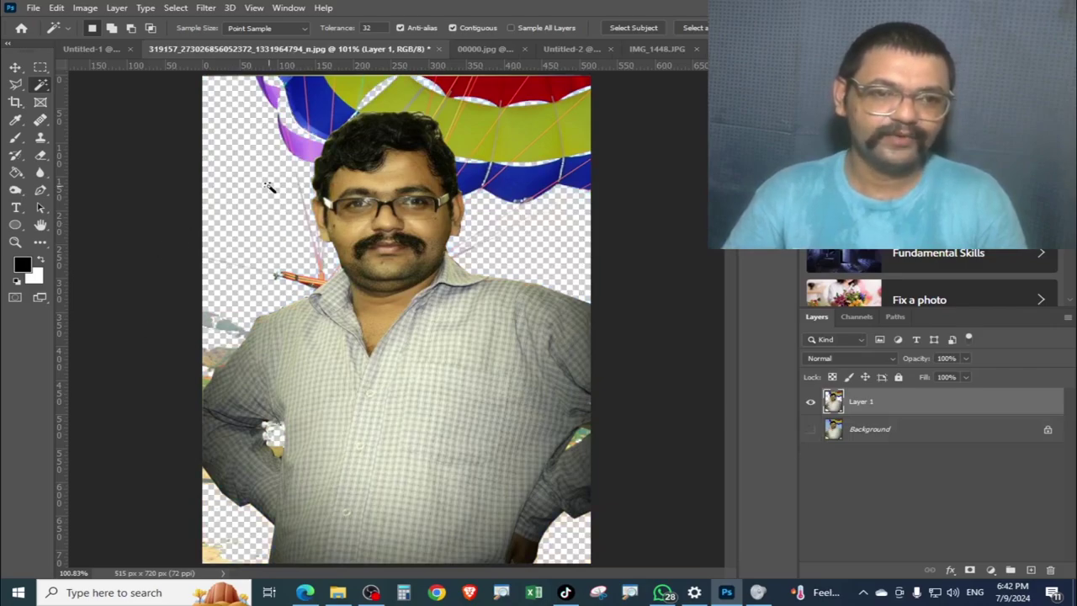